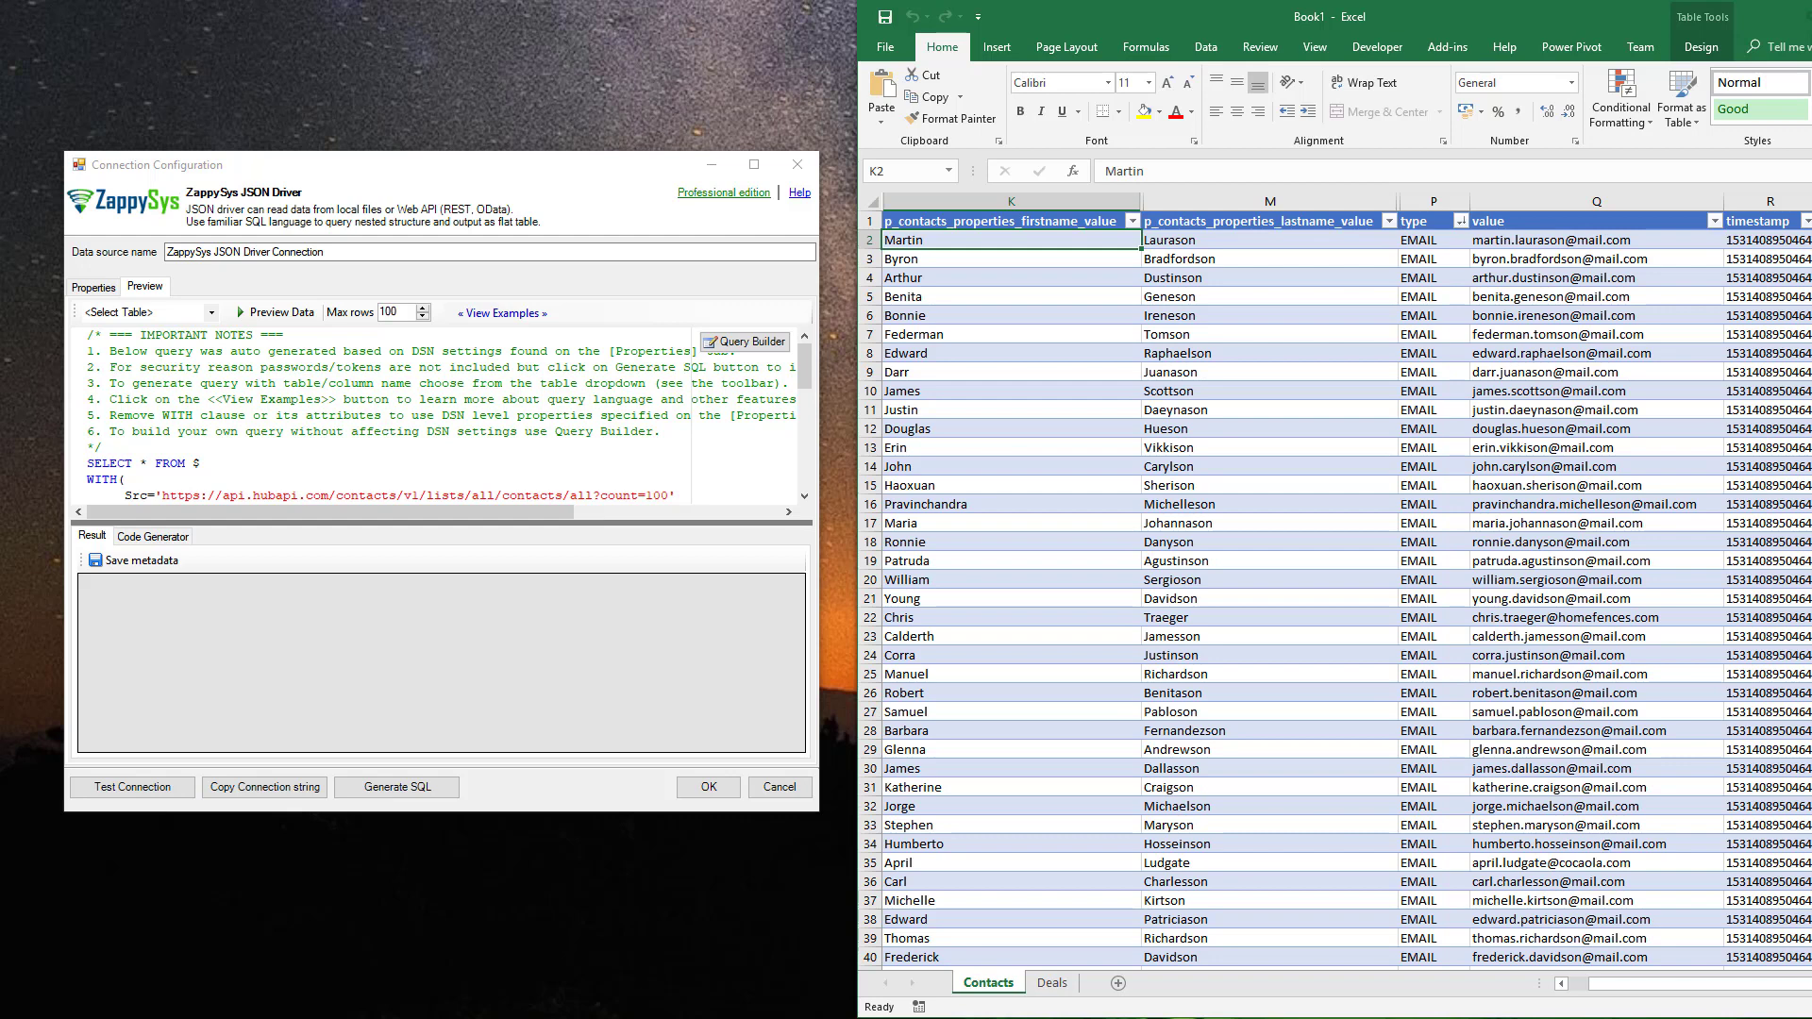
# - Examine the contacts data in the Excel workbook and the deals listed in HubSpot in the browser
pyautogui.click(275, 313)
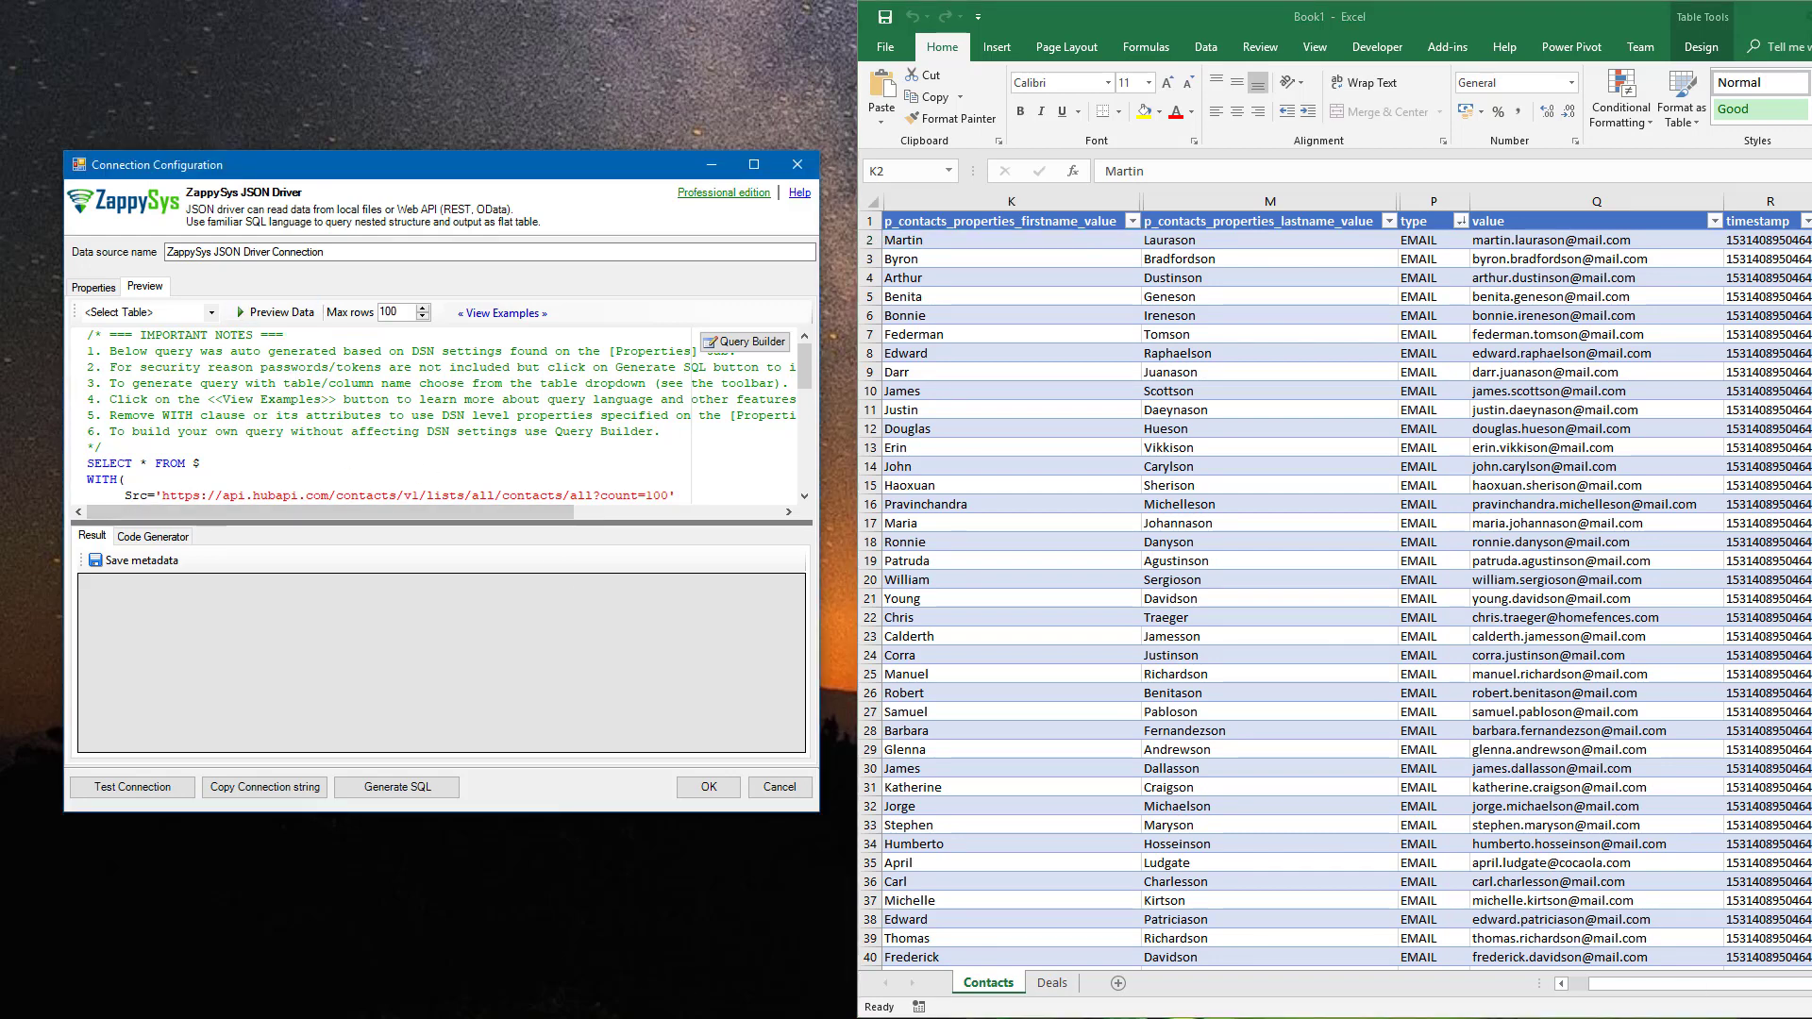
pyautogui.hotkey('alt', 'Tab')
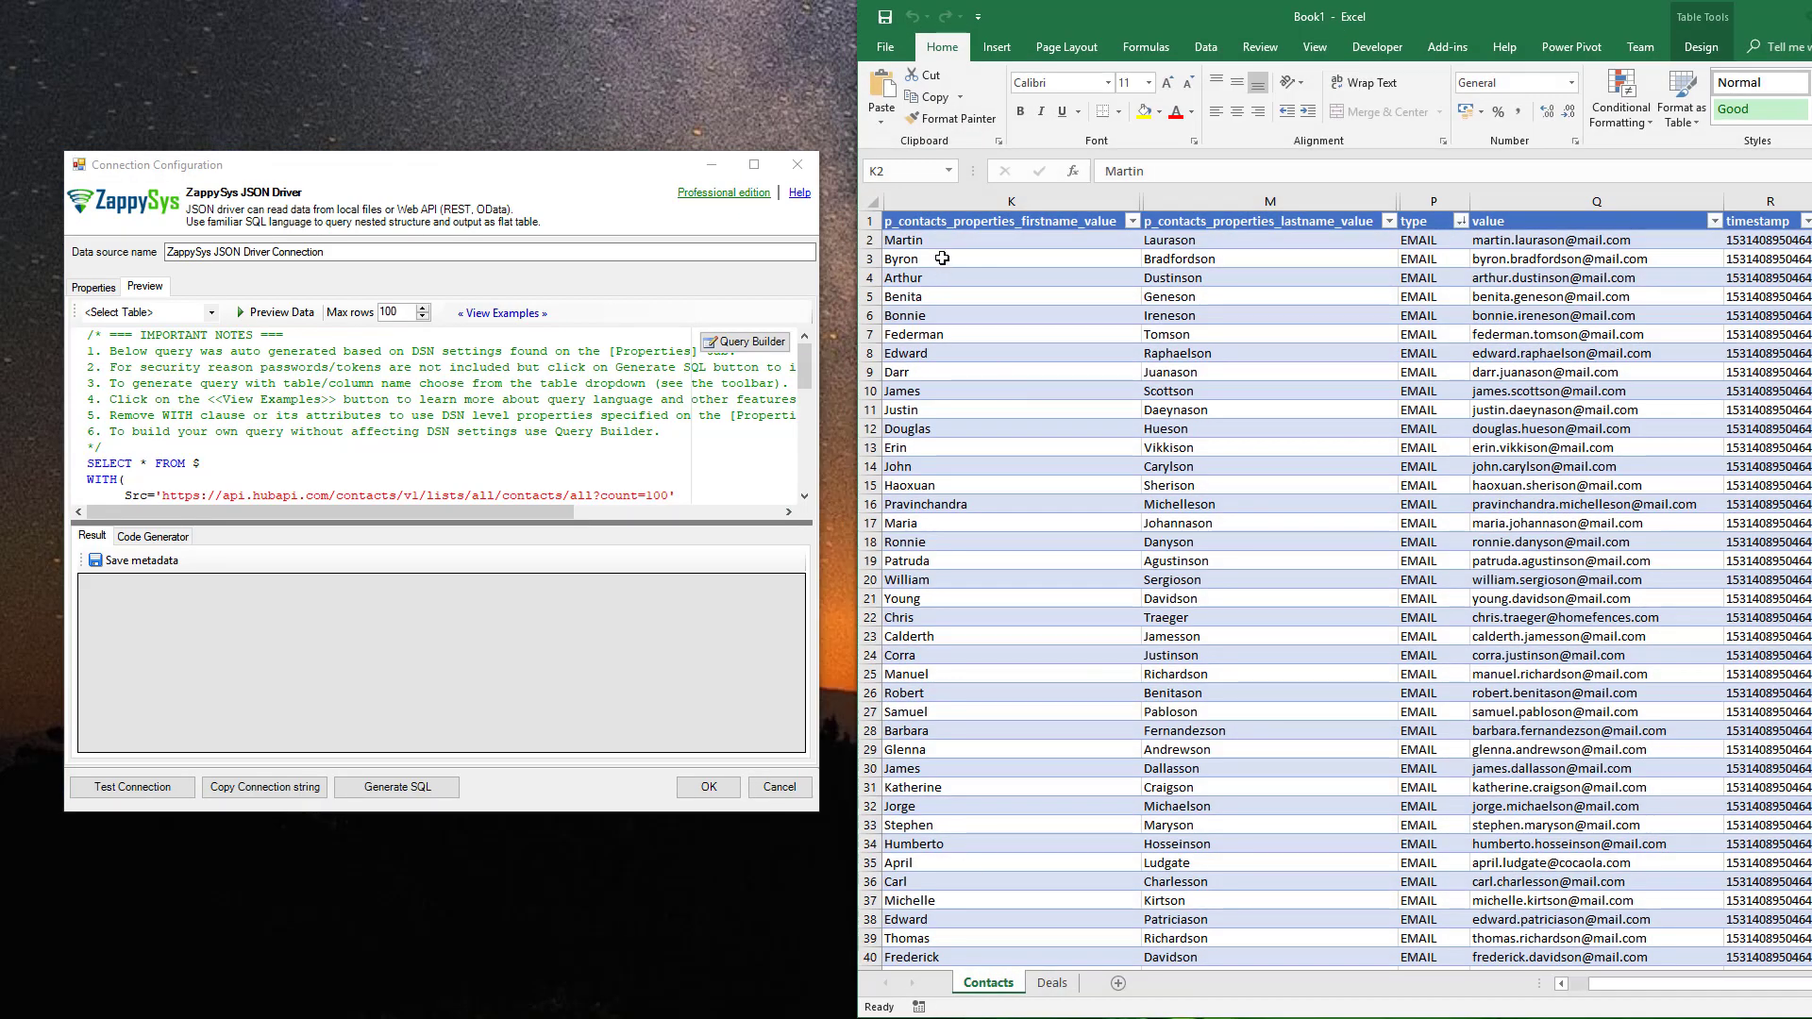
pyautogui.moveTo(928, 242); pyautogui.dragTo(1633, 936)
pyautogui.click(453, 351)
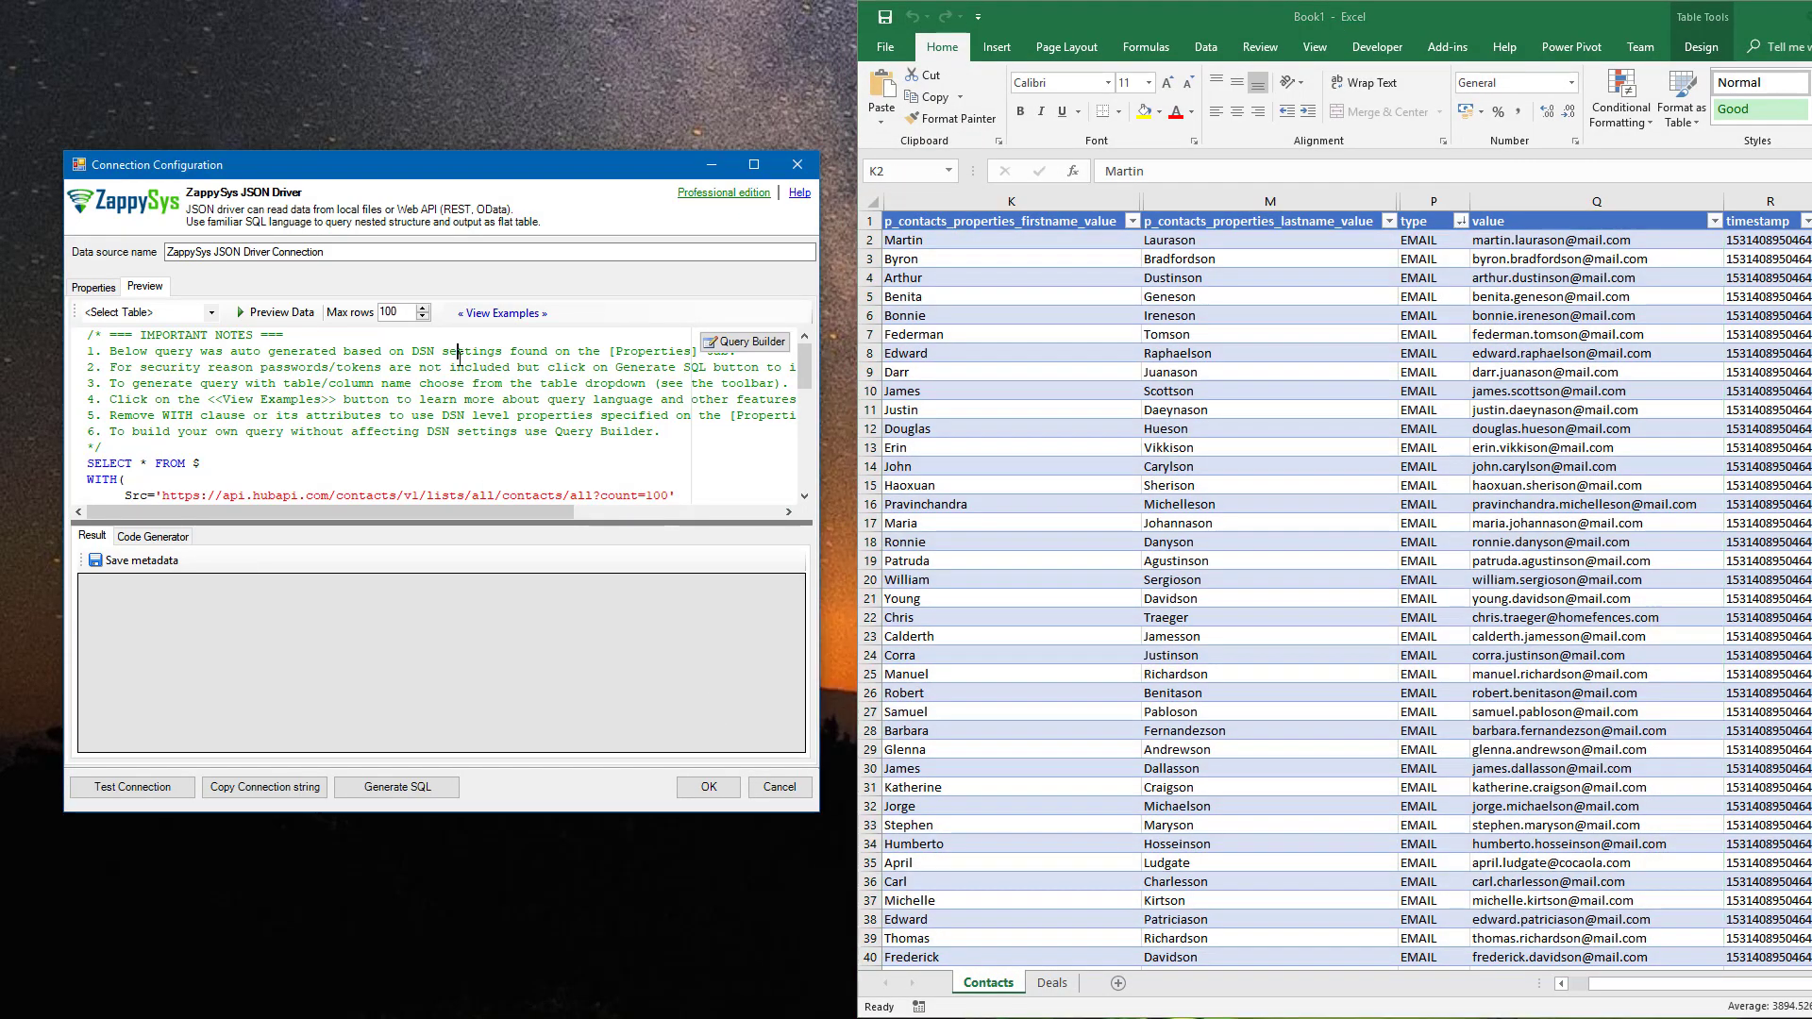
pyautogui.click(361, 416)
pyautogui.hotkey('alt', 'Tab')
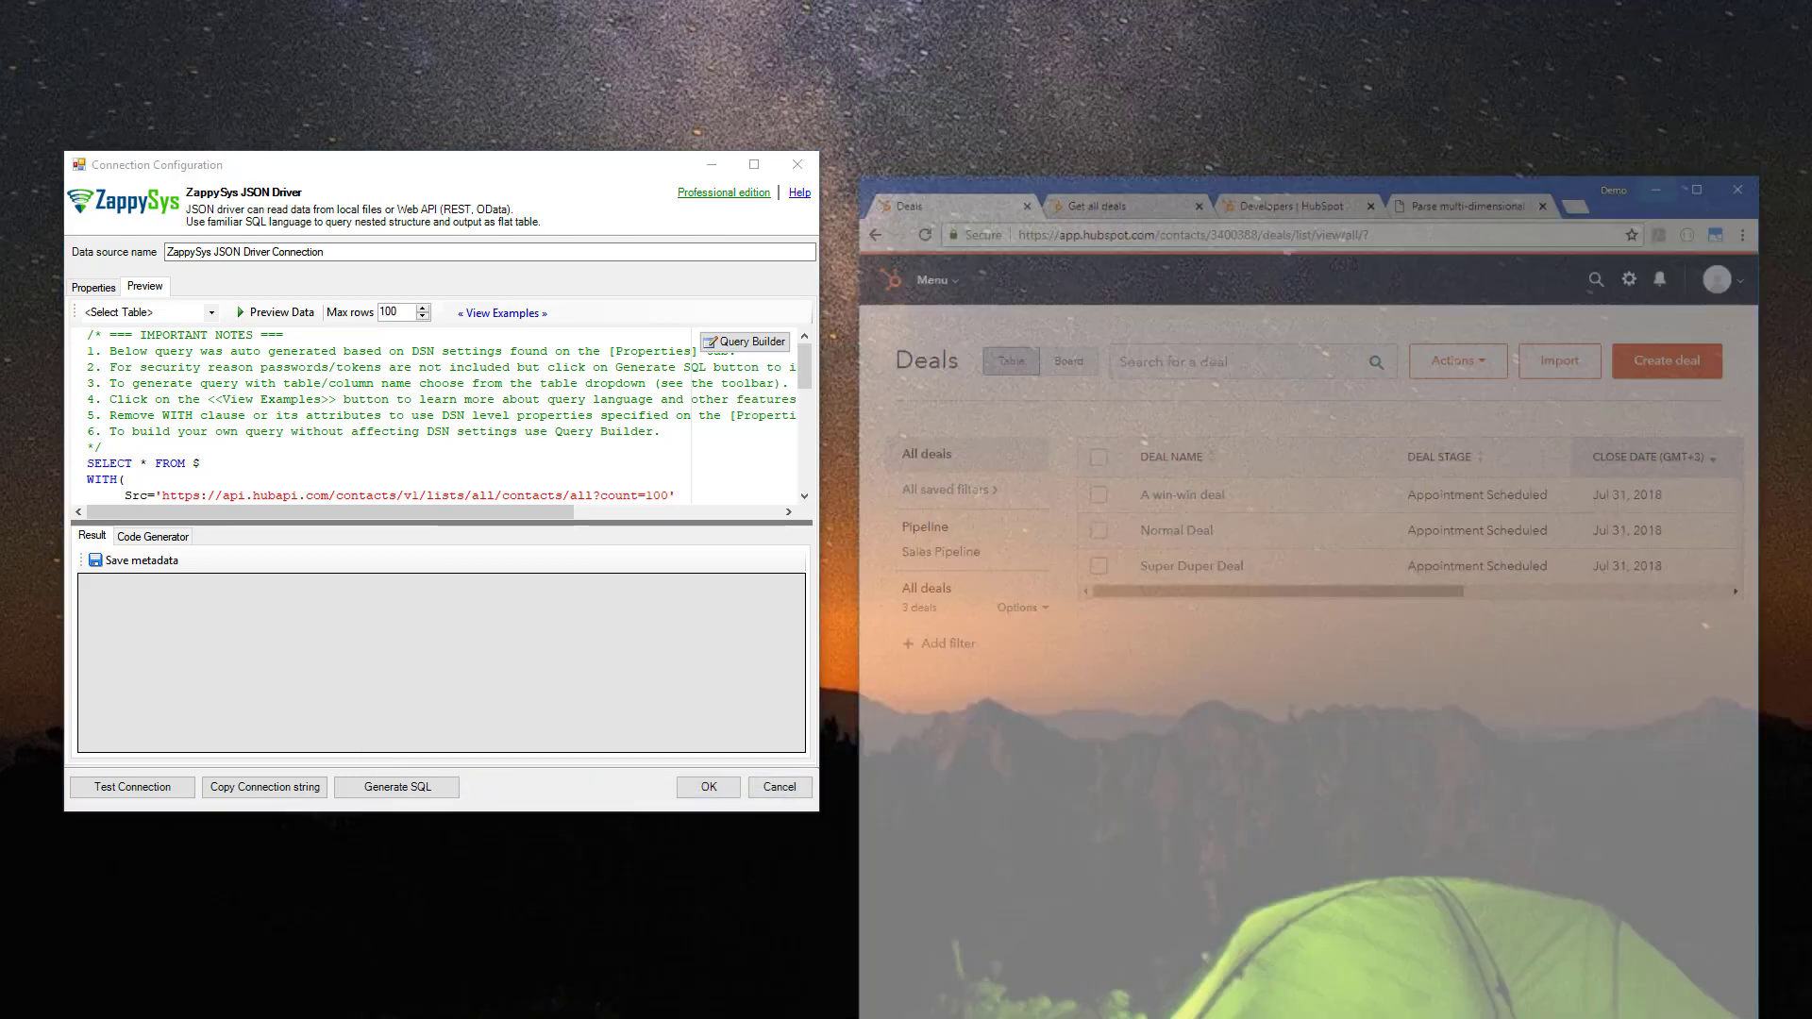
pyautogui.moveTo(1095, 334); pyautogui.dragTo(1260, 420)
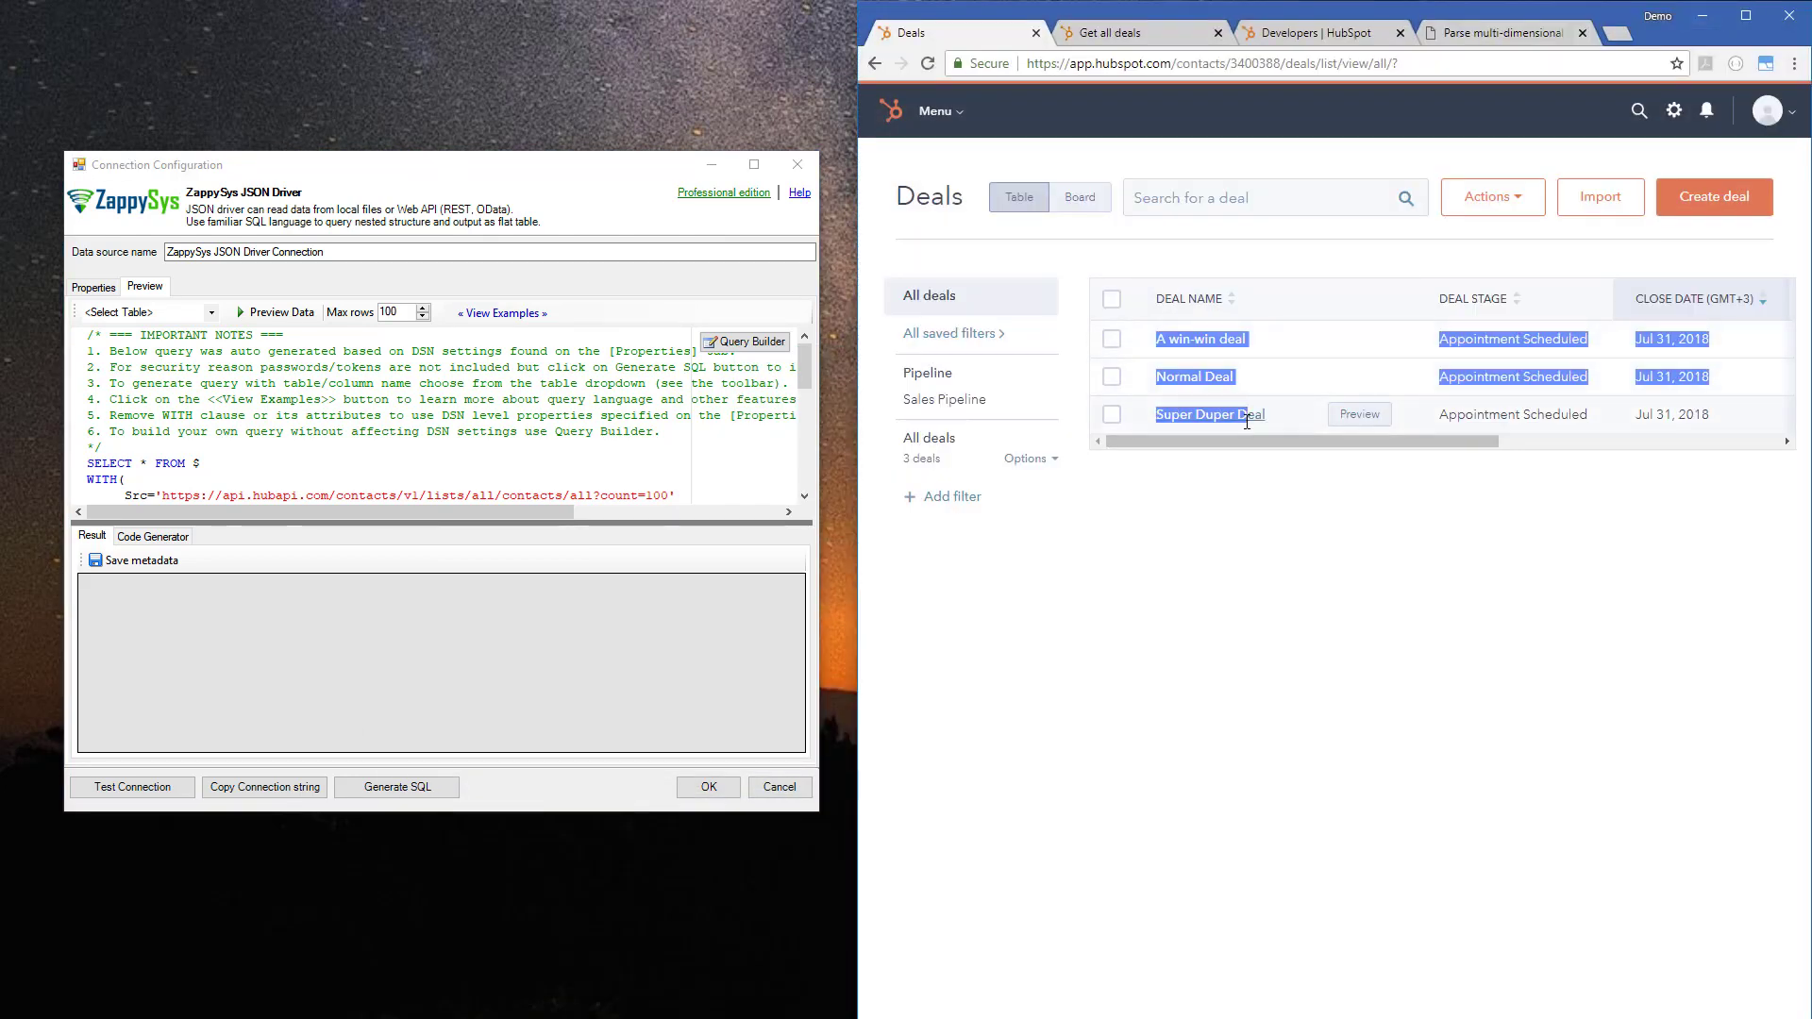
pyautogui.click(1360, 609)
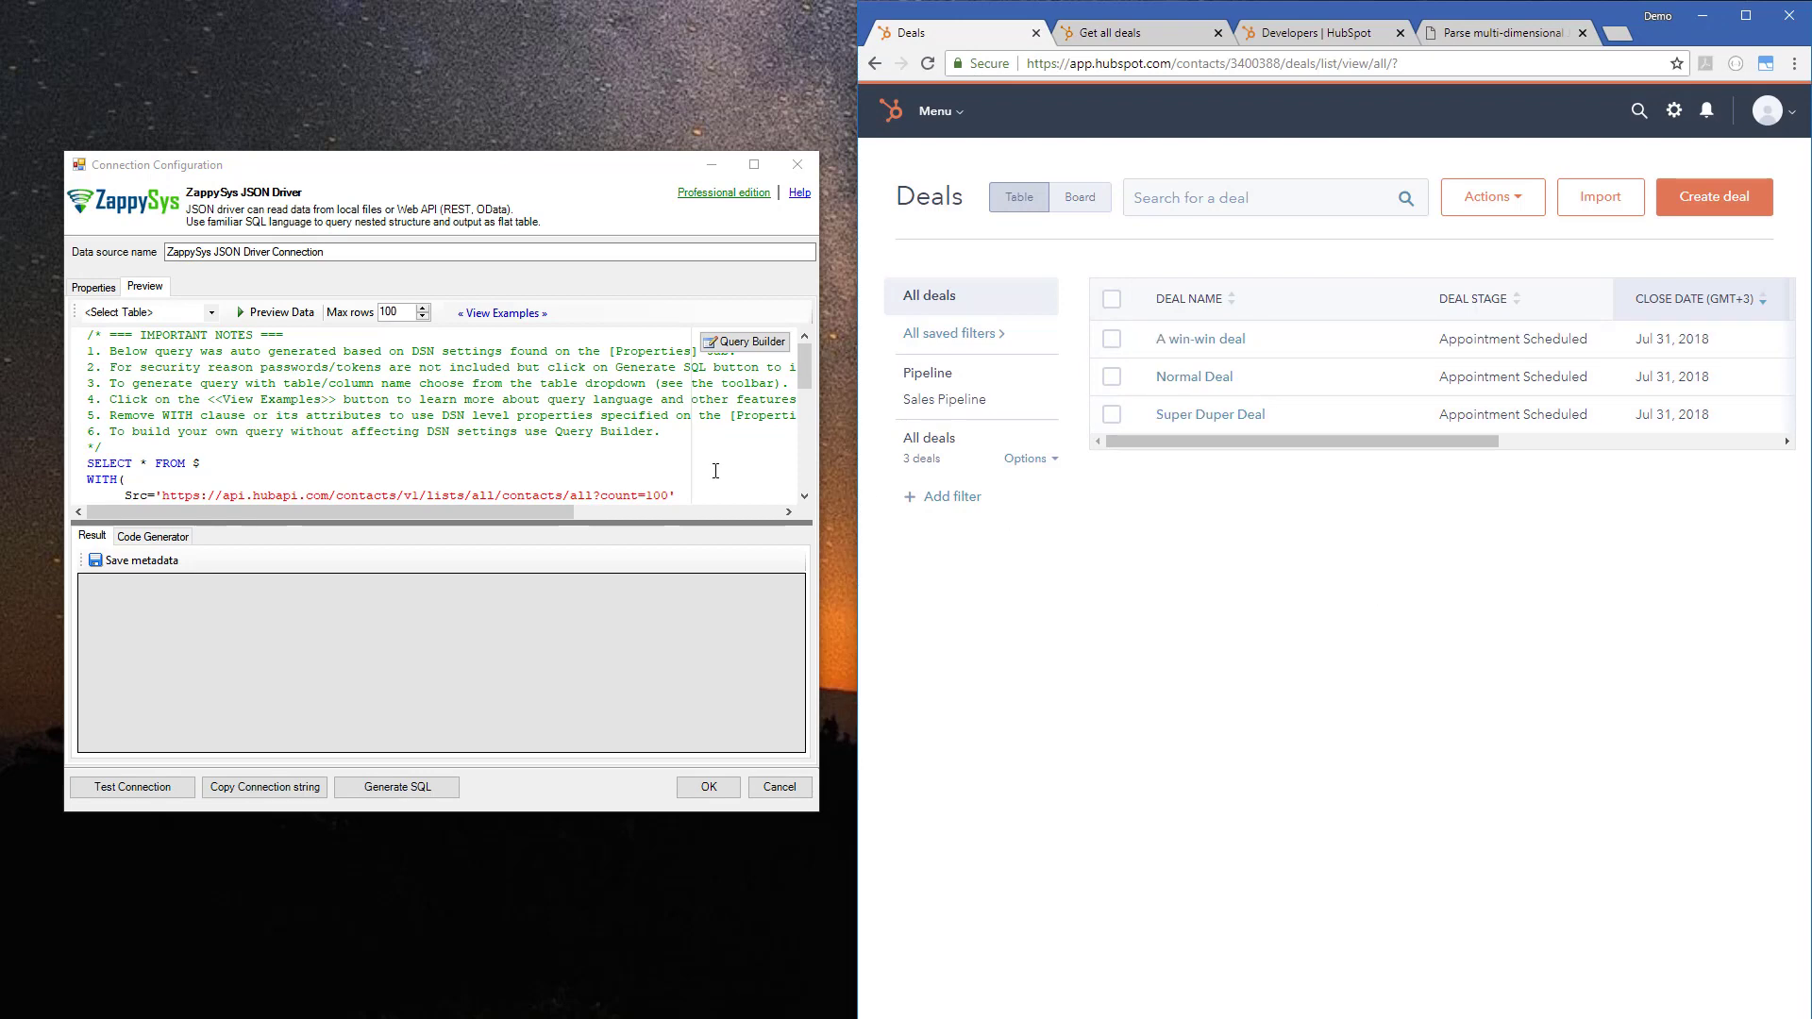
# - Accept the connection configuration and reopen the ZappySys JSON Driver Connection user data source for configuration
pyautogui.click(709, 786)
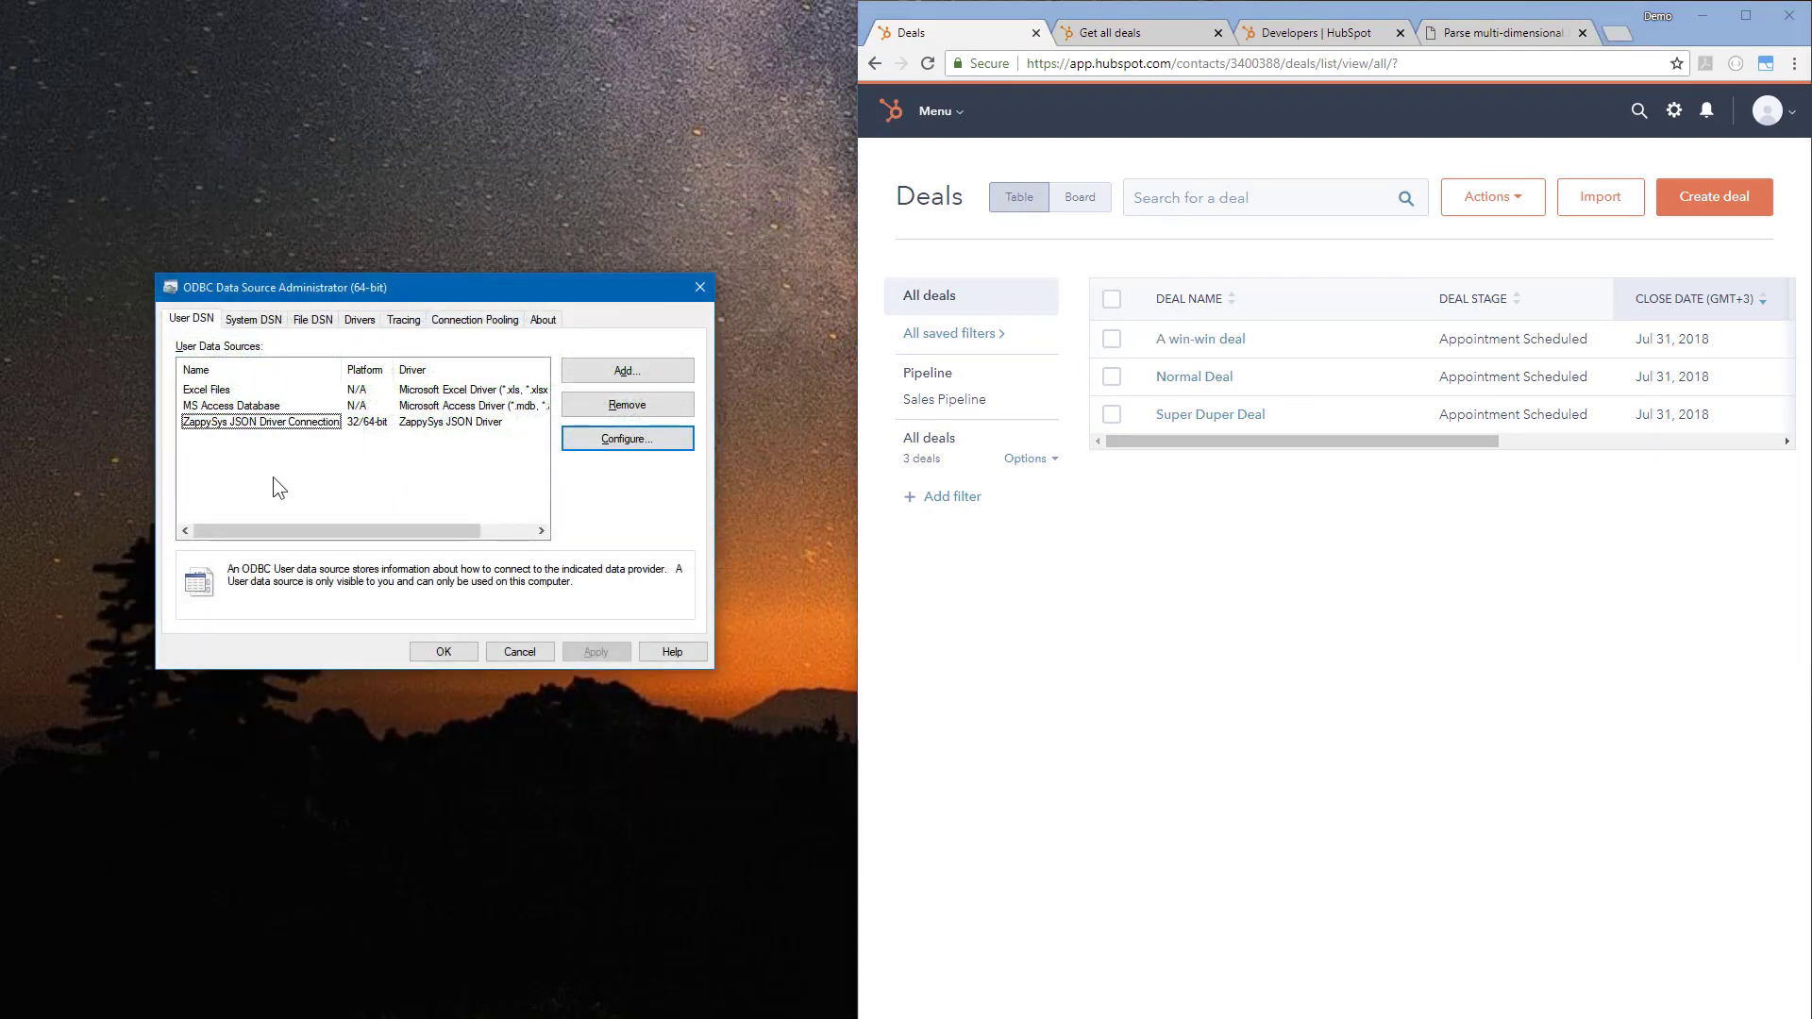
pyautogui.doubleClick(337, 360)
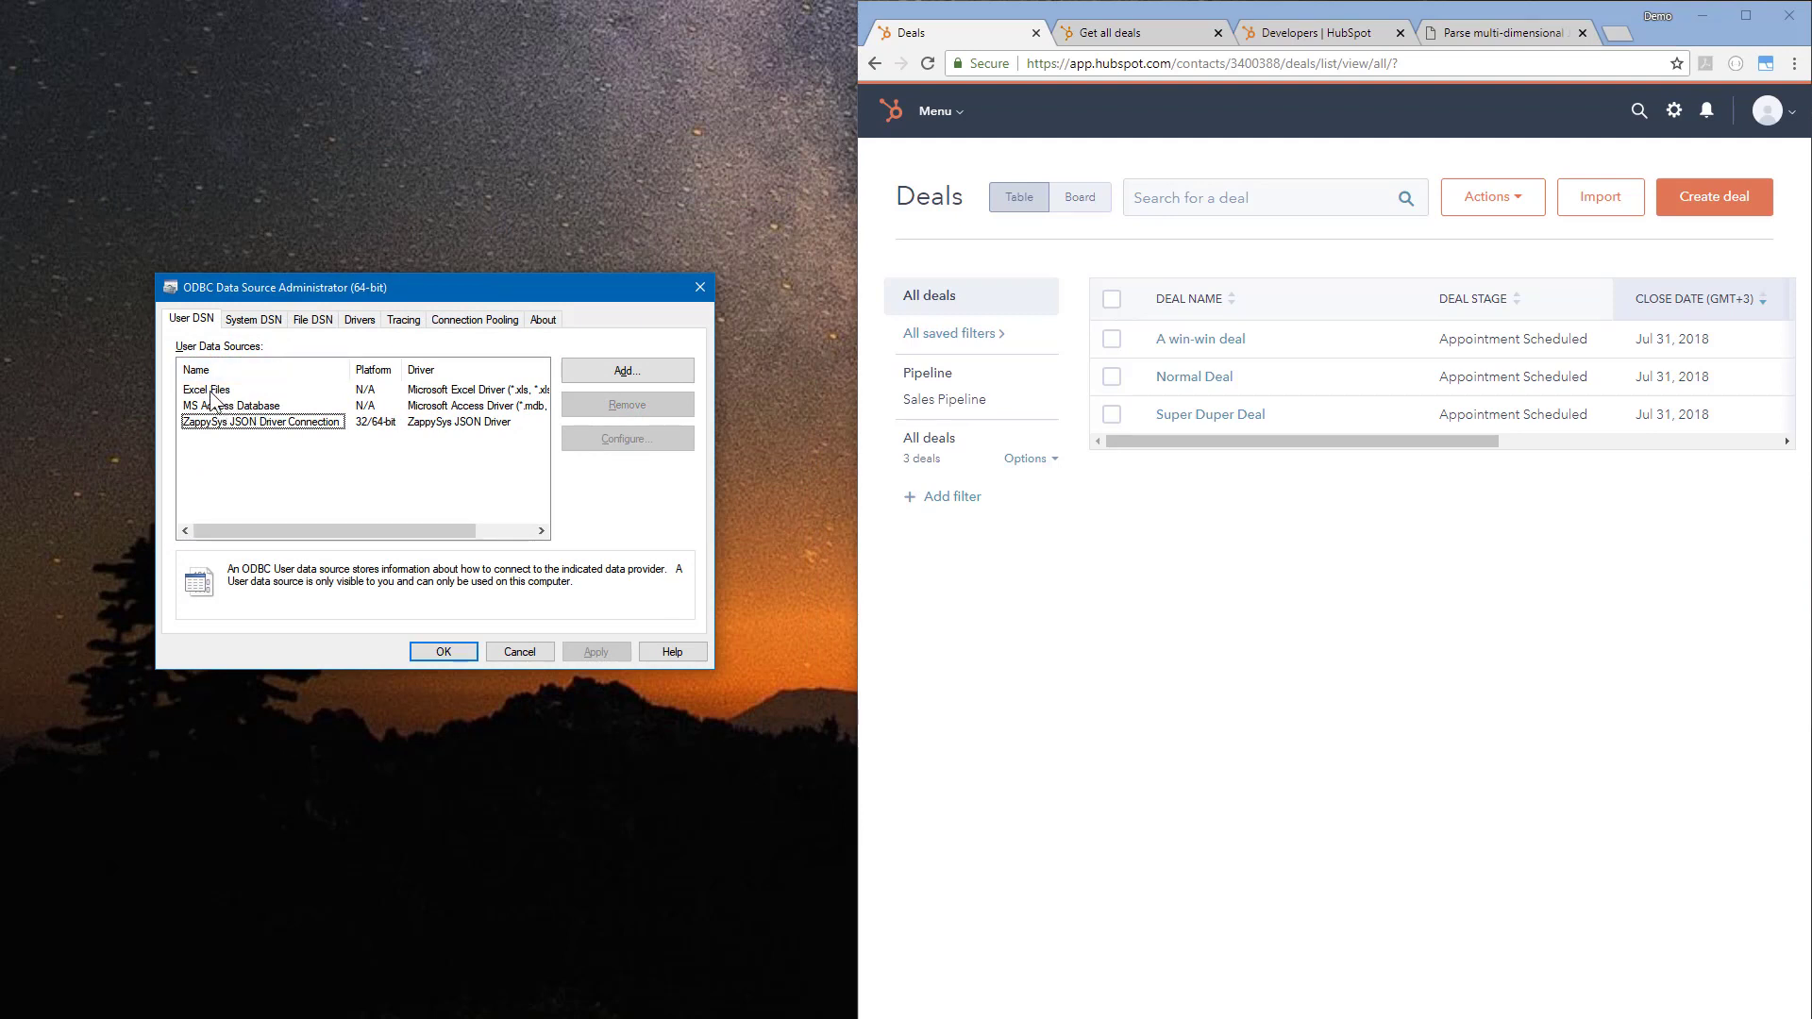
pyautogui.click(237, 422)
pyautogui.click(262, 451)
pyautogui.click(342, 424)
pyautogui.click(359, 455)
pyautogui.click(332, 423)
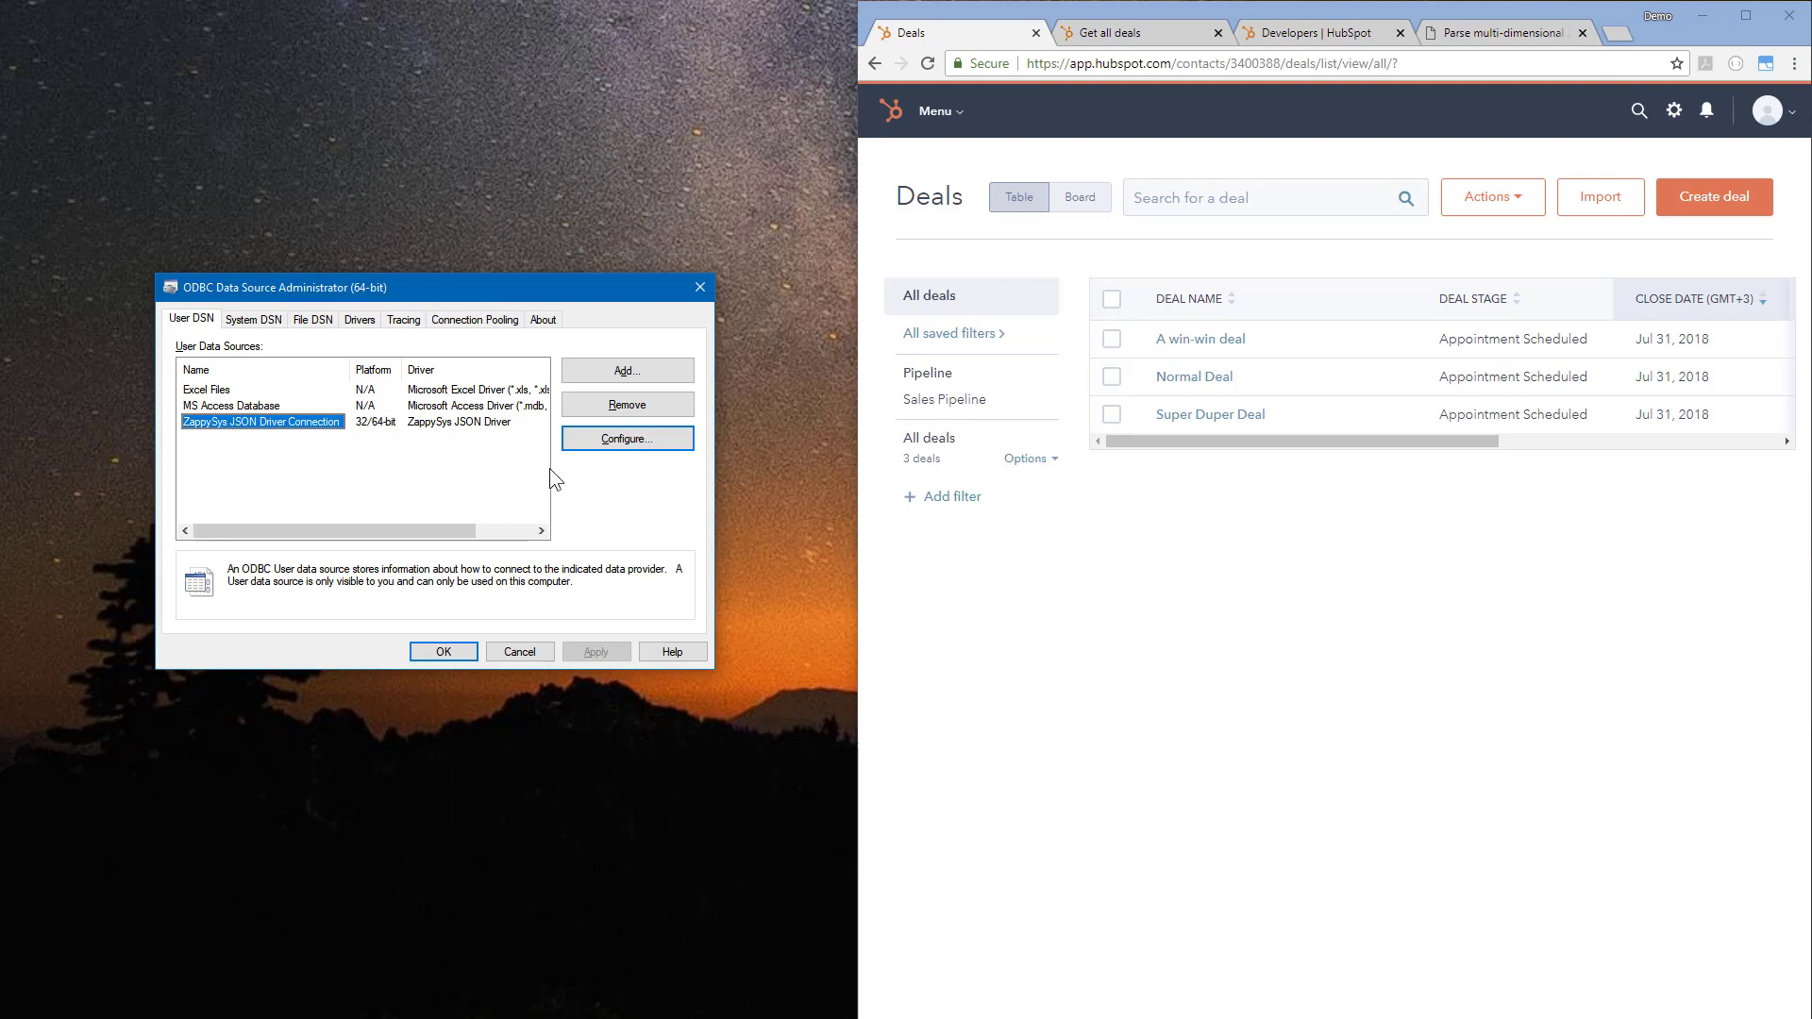
pyautogui.click(602, 437)
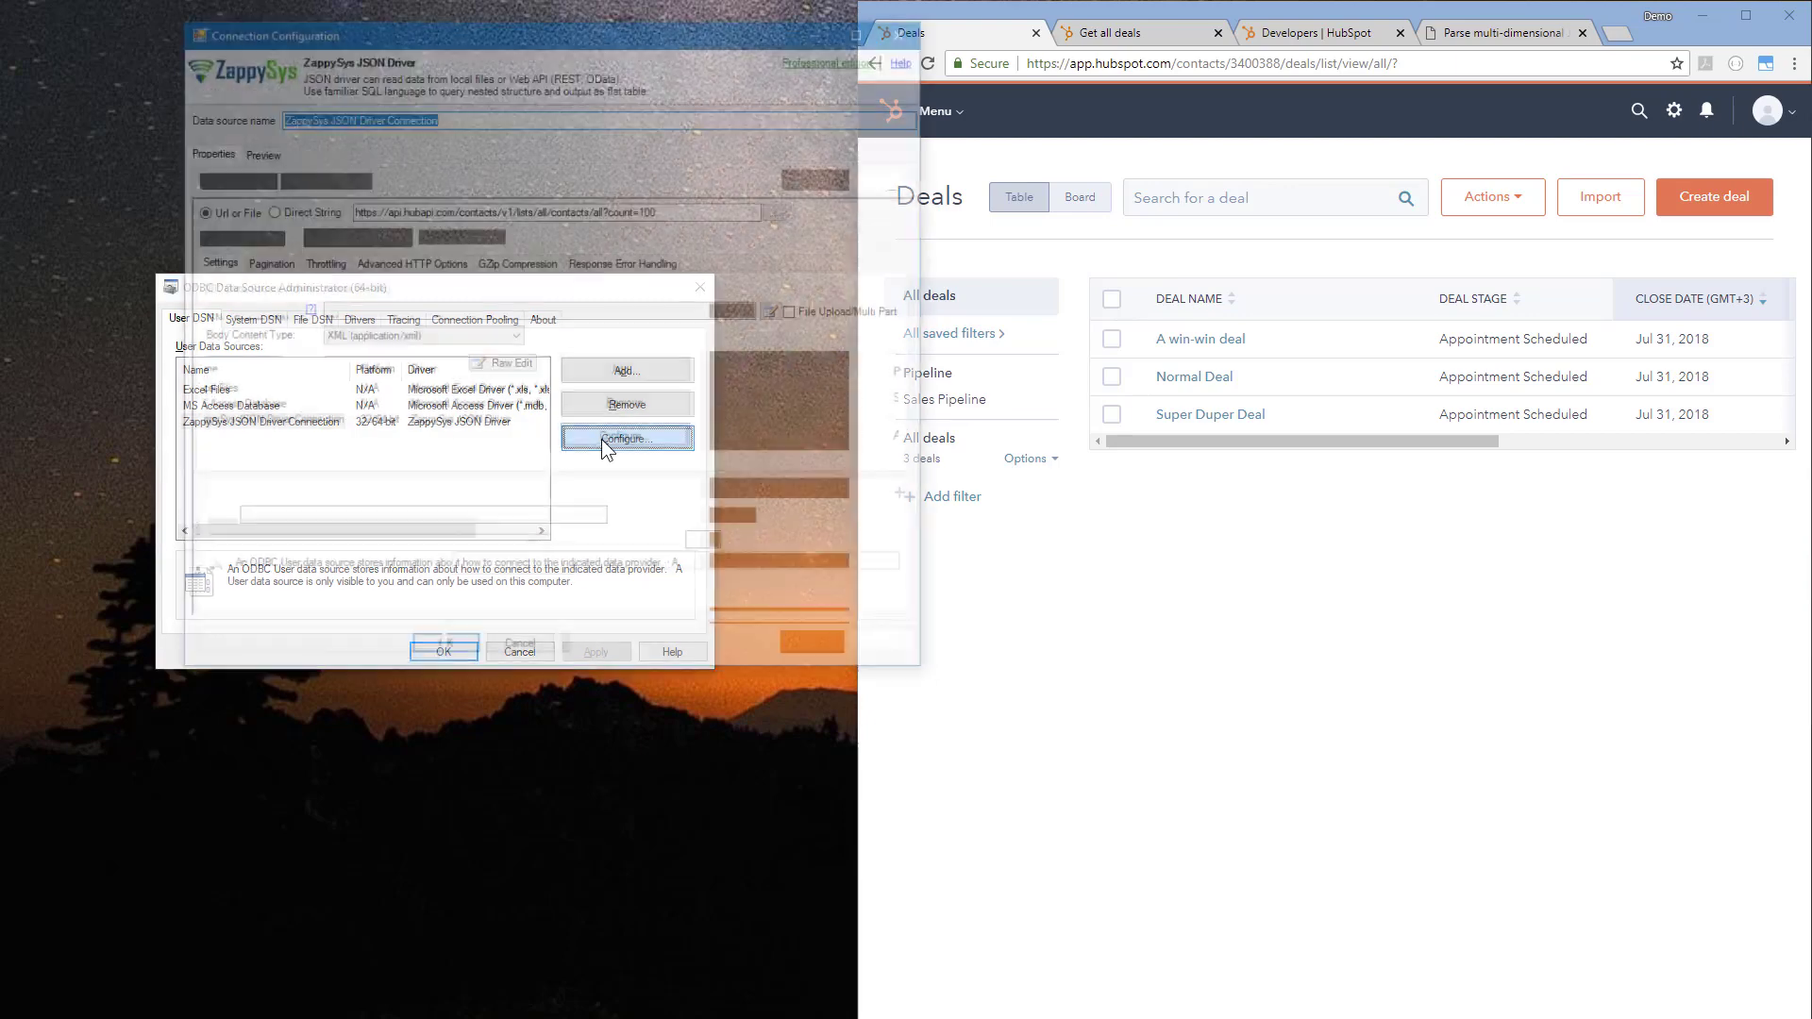
pyautogui.moveTo(680, 32); pyautogui.dragTo(556, 177)
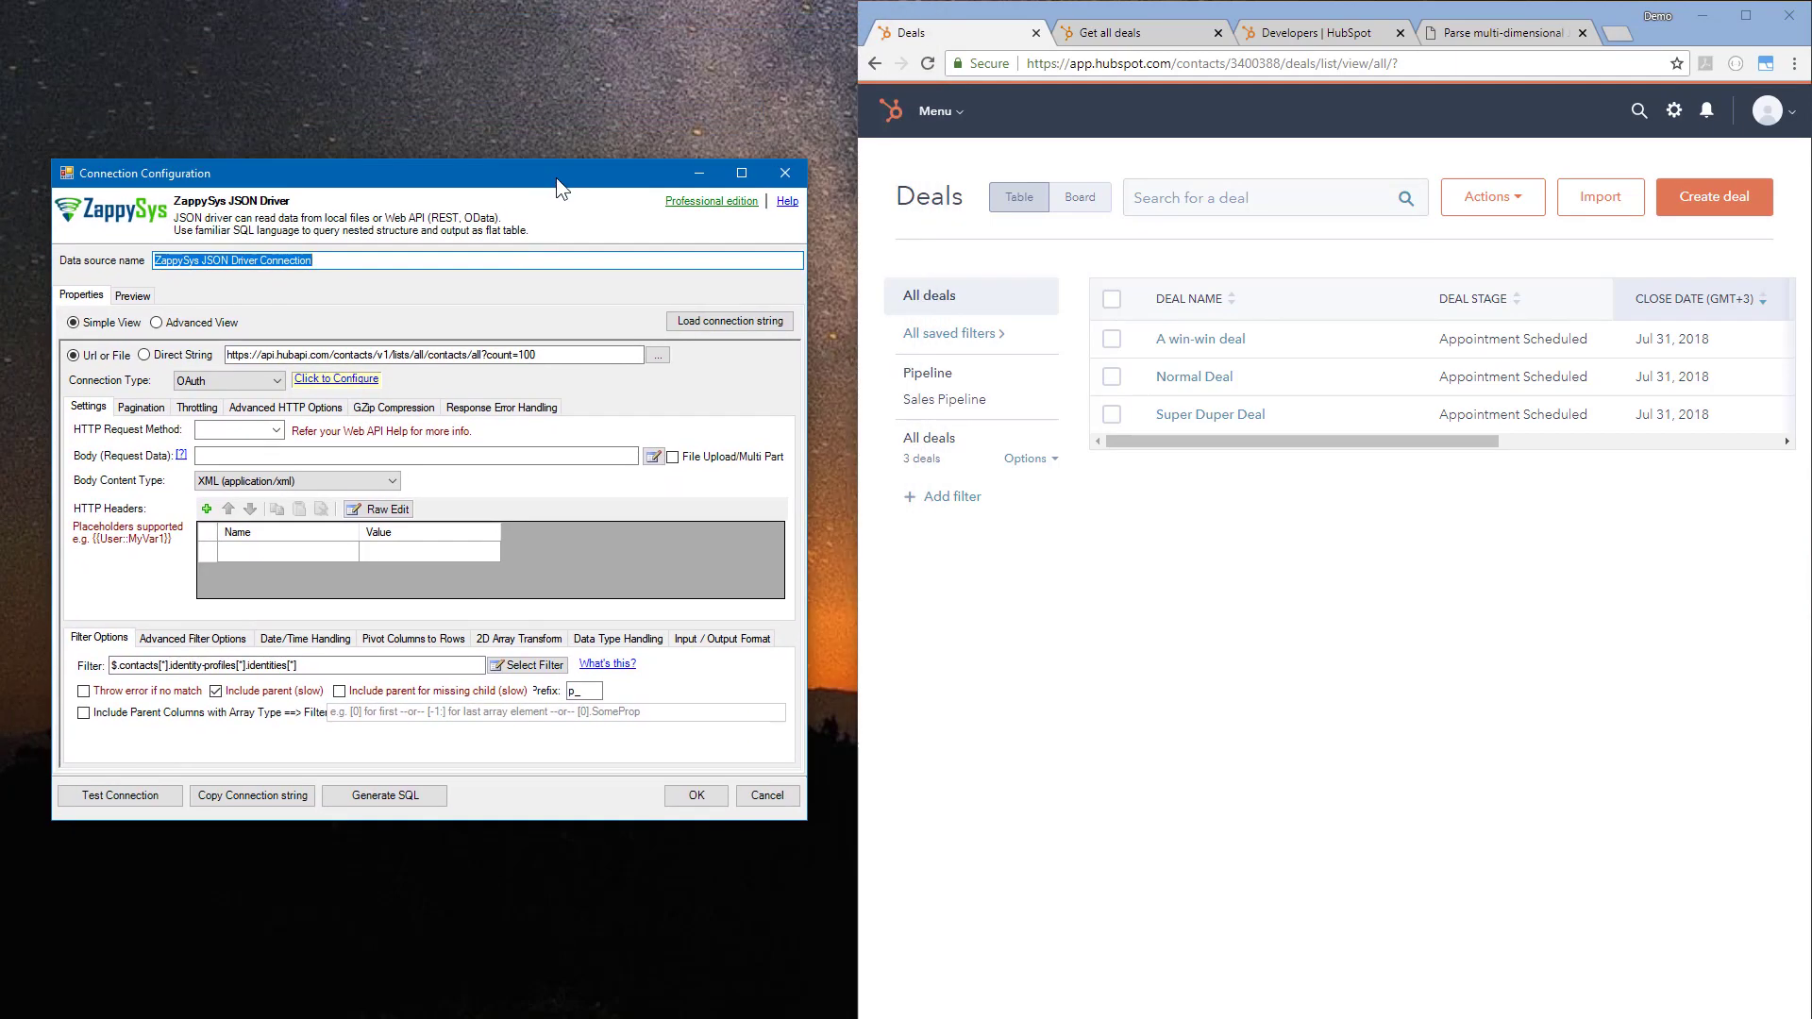
# - Remove the IMPORTANT NOTES comment from the preview query and review its WITH clause attributes
pyautogui.click(132, 295)
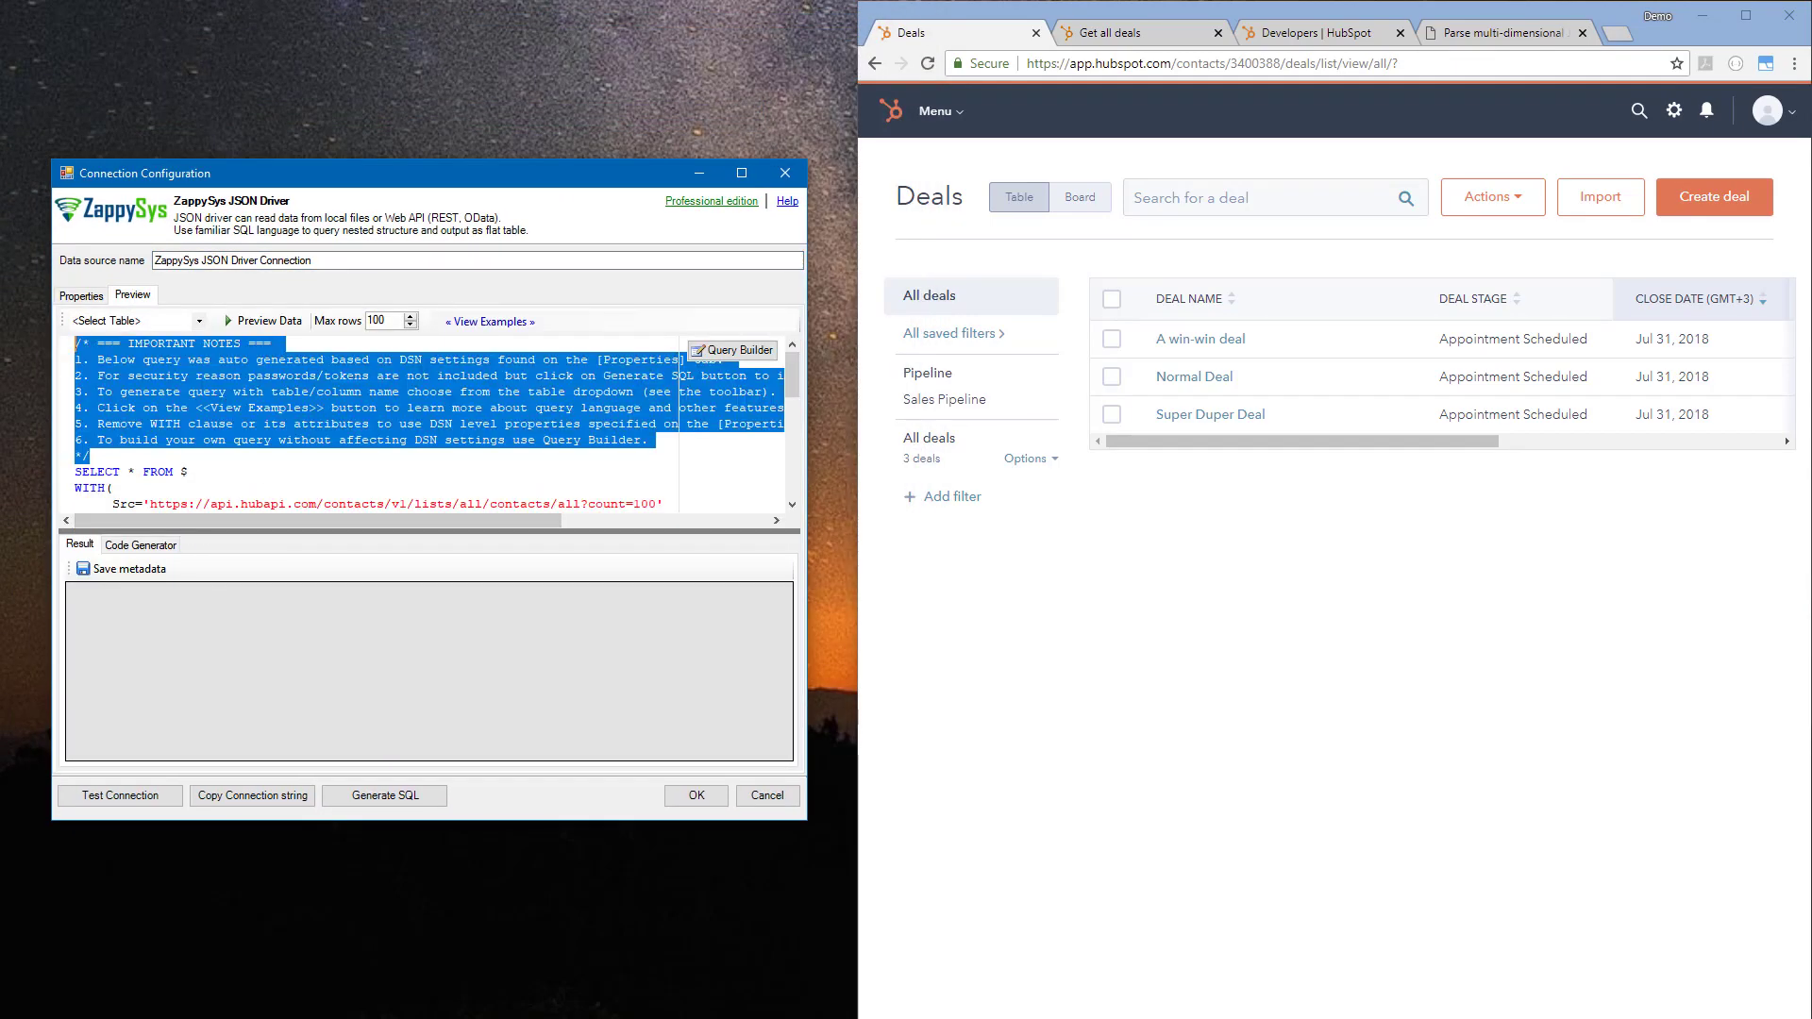
pyautogui.press('Delete')
pyautogui.moveTo(82, 408); pyautogui.dragTo(416, 501)
pyautogui.click(410, 436)
pyautogui.scroll(3, 443, 458)
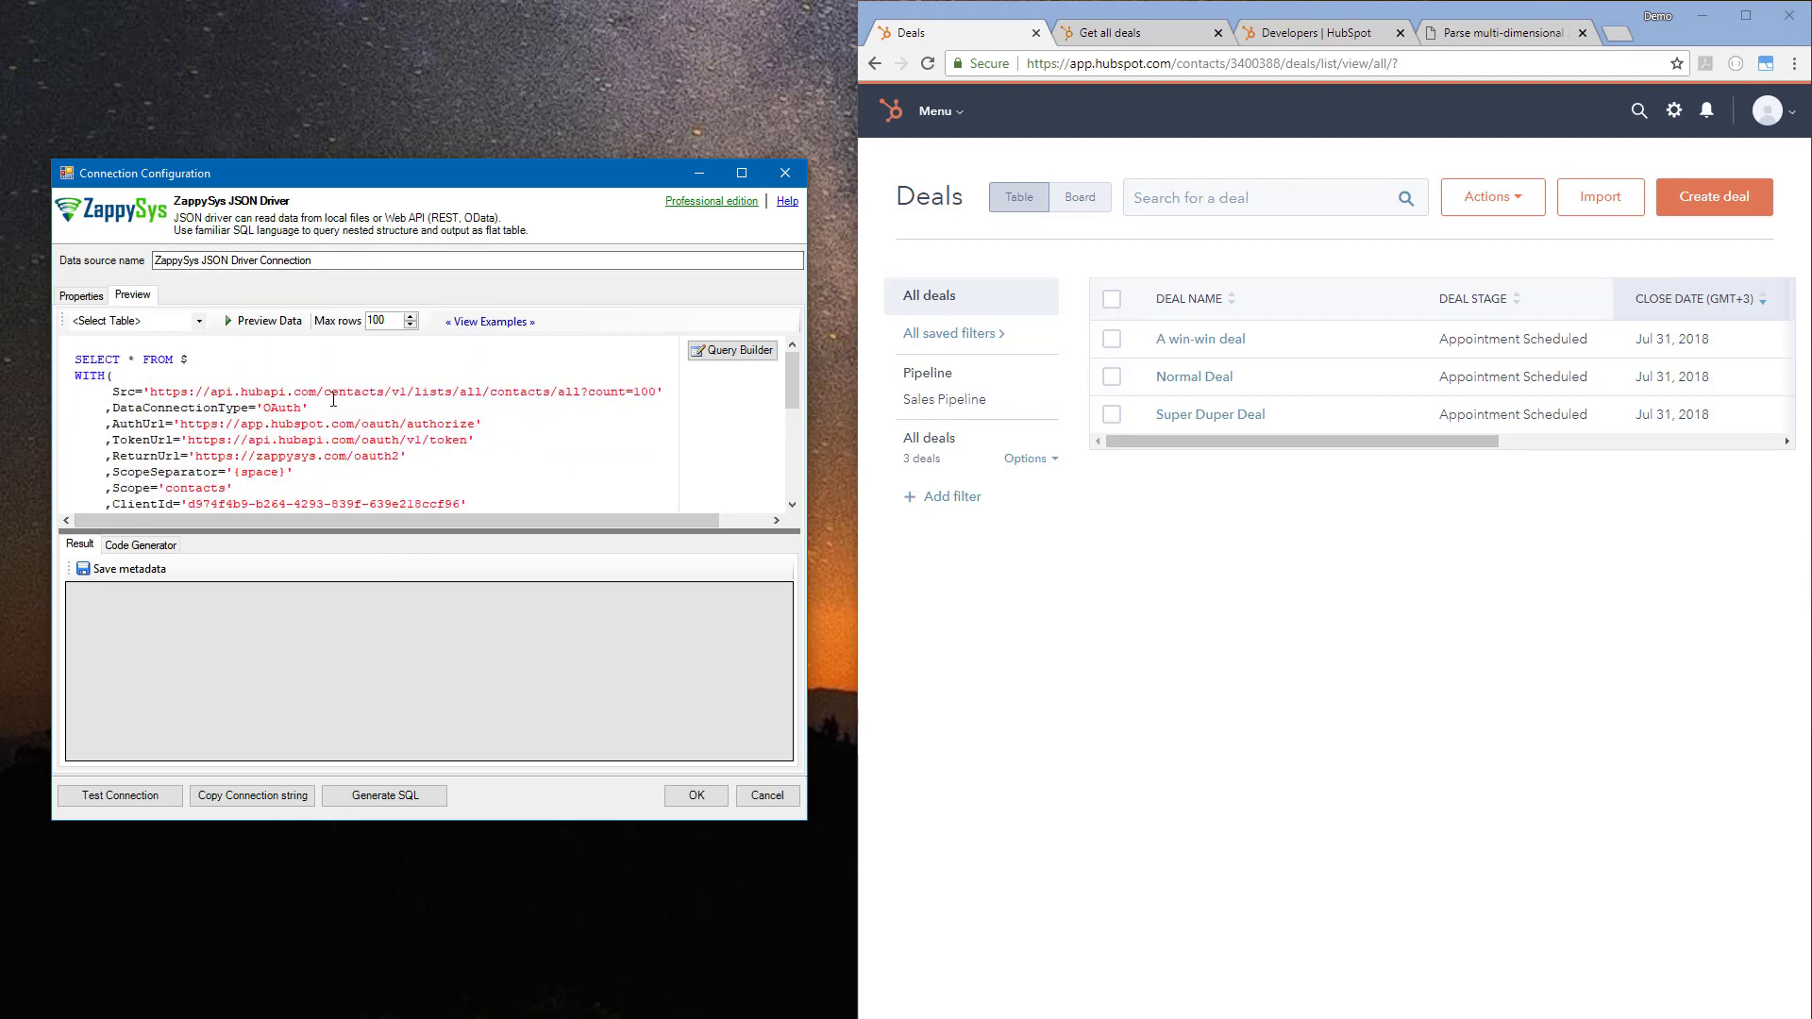
pyautogui.click(143, 345)
# - Run the default SELECT * FROM $ query from the Query Builder and look through the returned contact columns
pyautogui.click(745, 348)
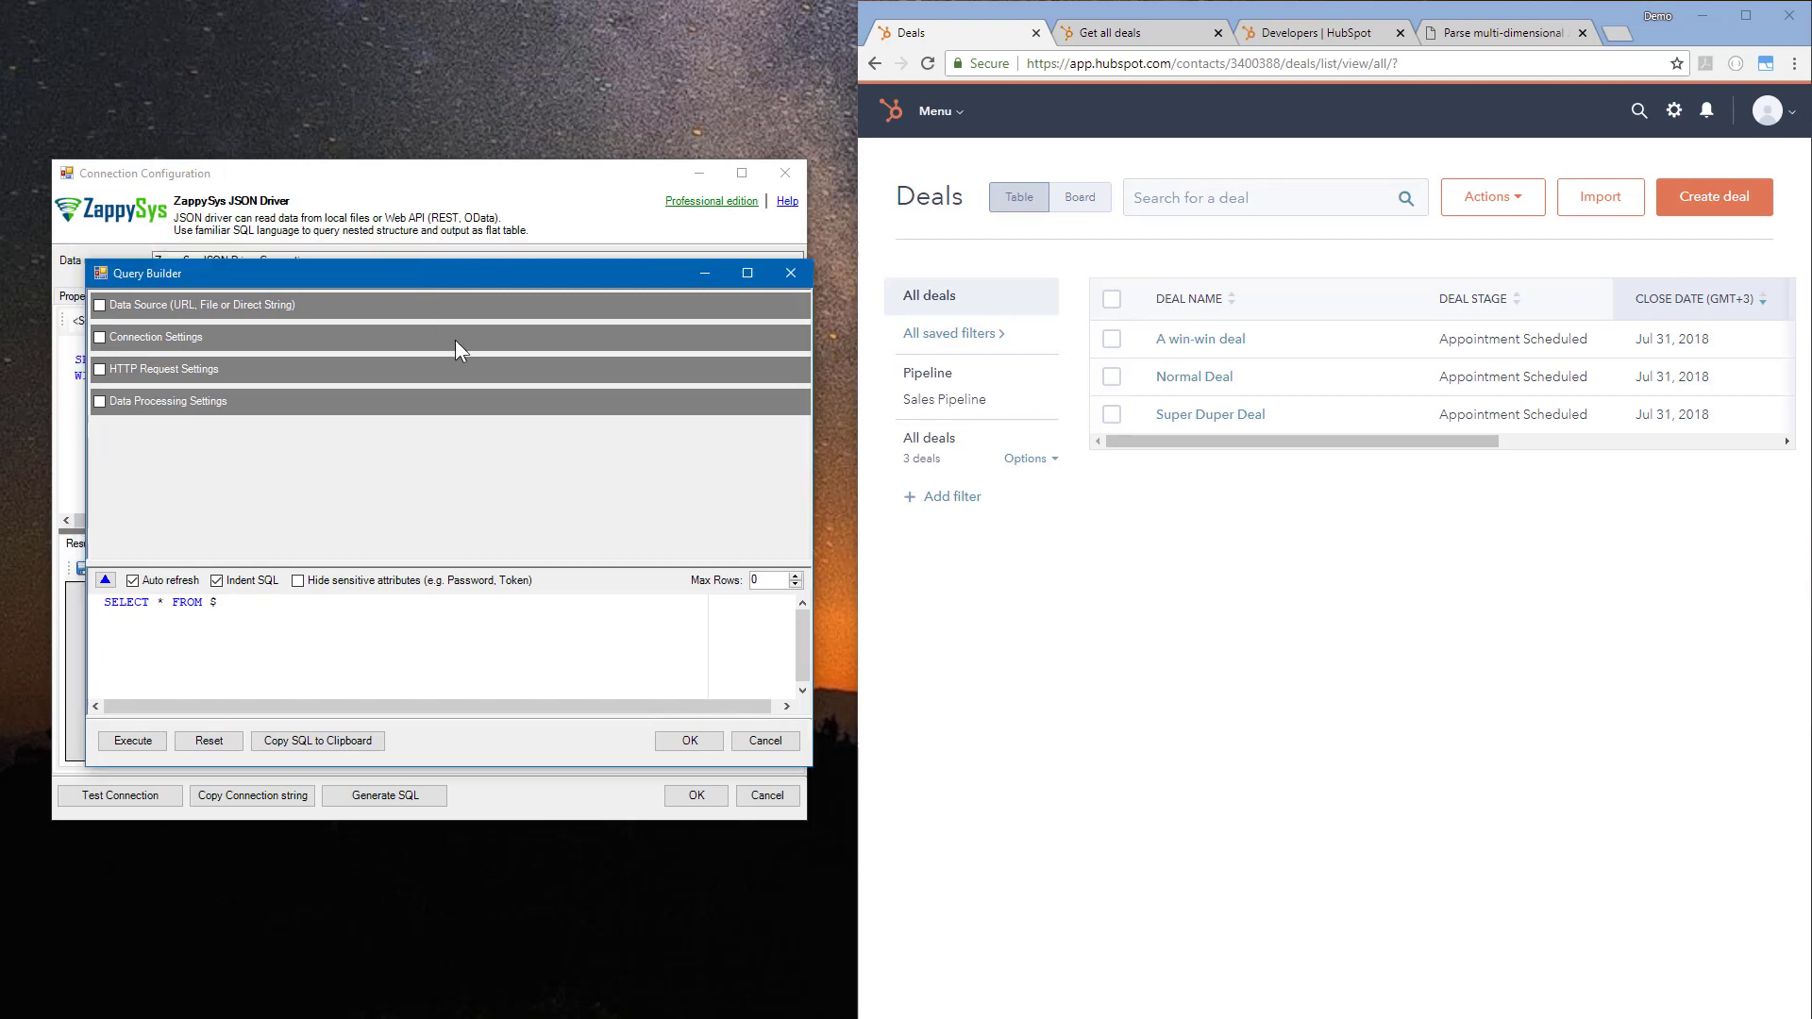
pyautogui.moveTo(496, 769); pyautogui.dragTo(528, 842)
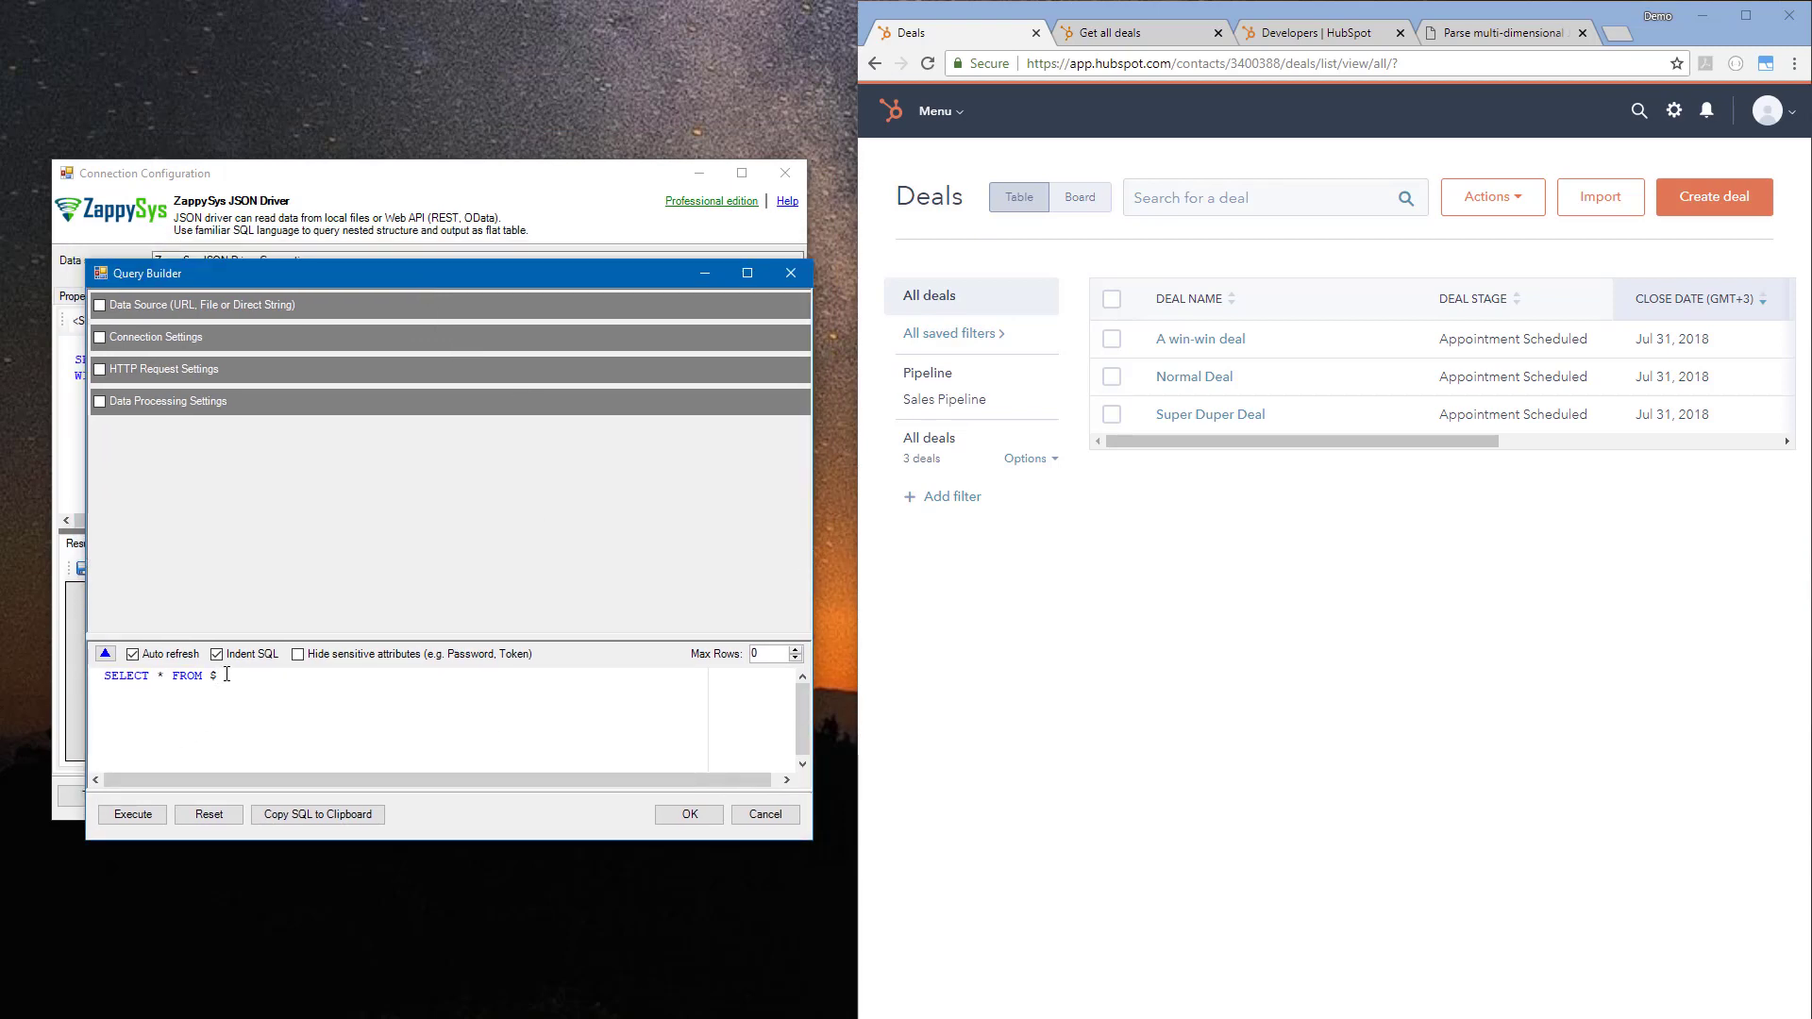
pyautogui.moveTo(226, 675); pyautogui.dragTo(105, 676)
pyautogui.click(242, 712)
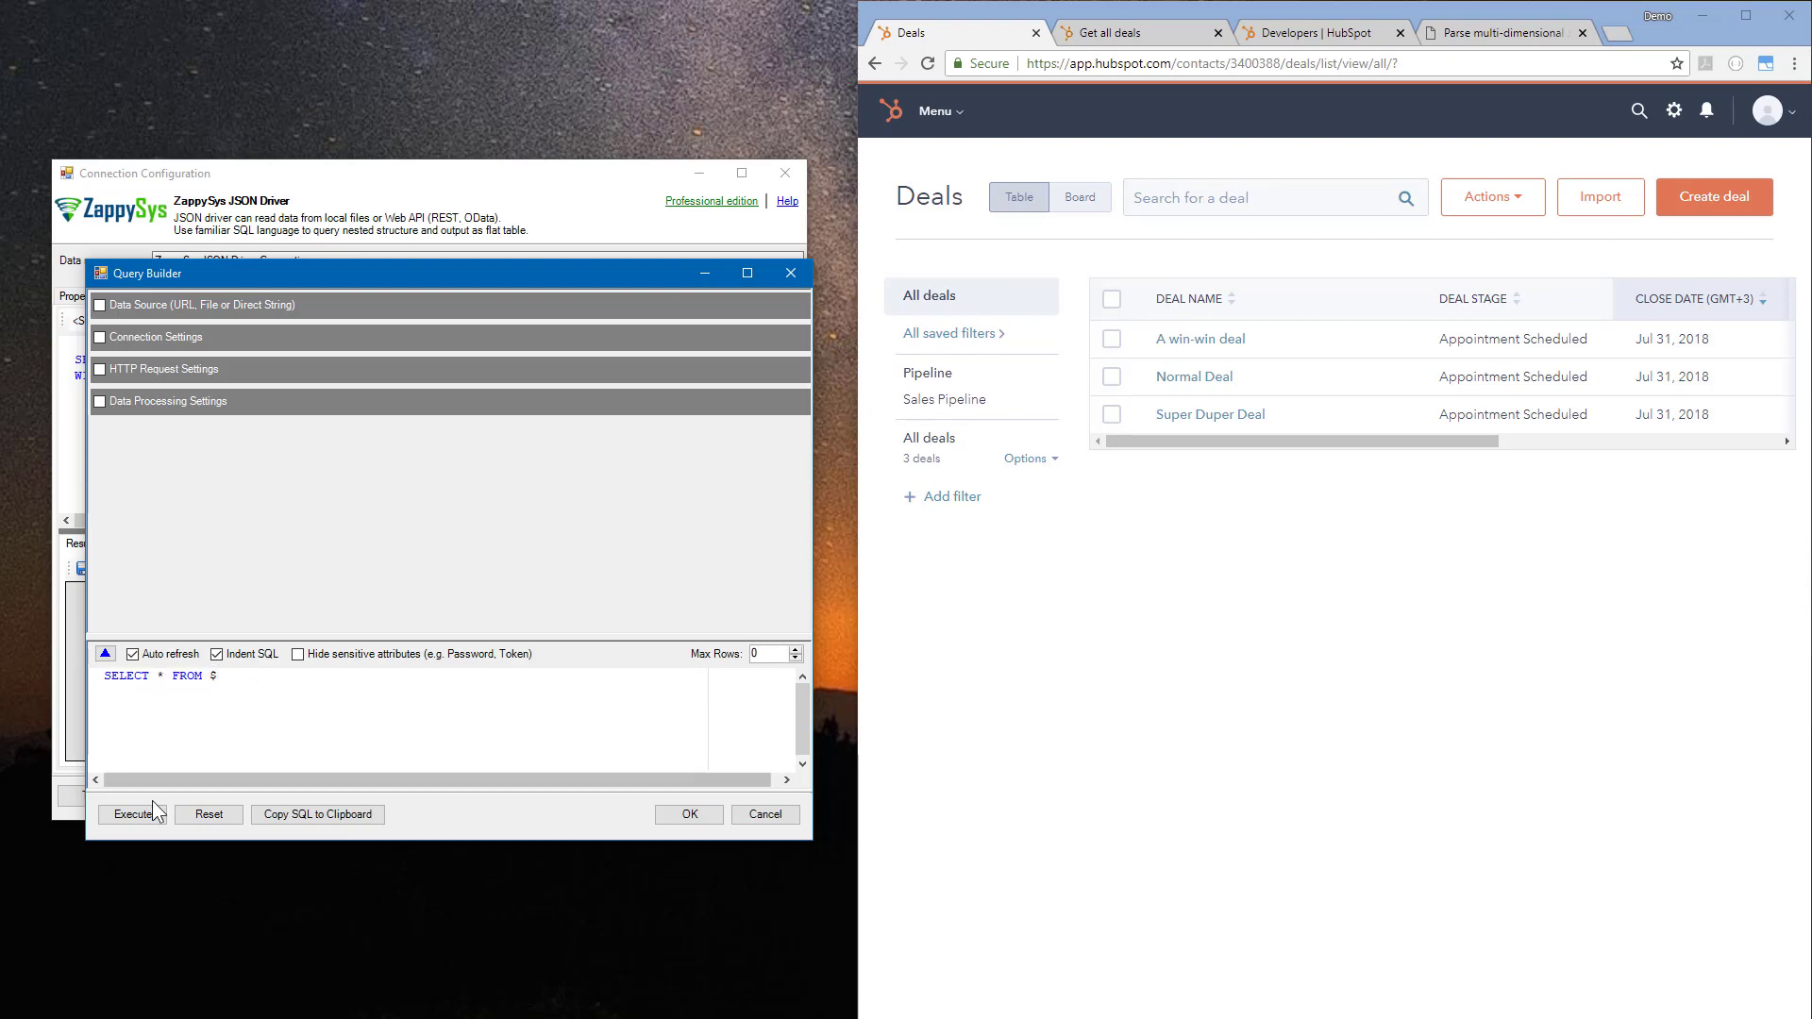
pyautogui.click(133, 813)
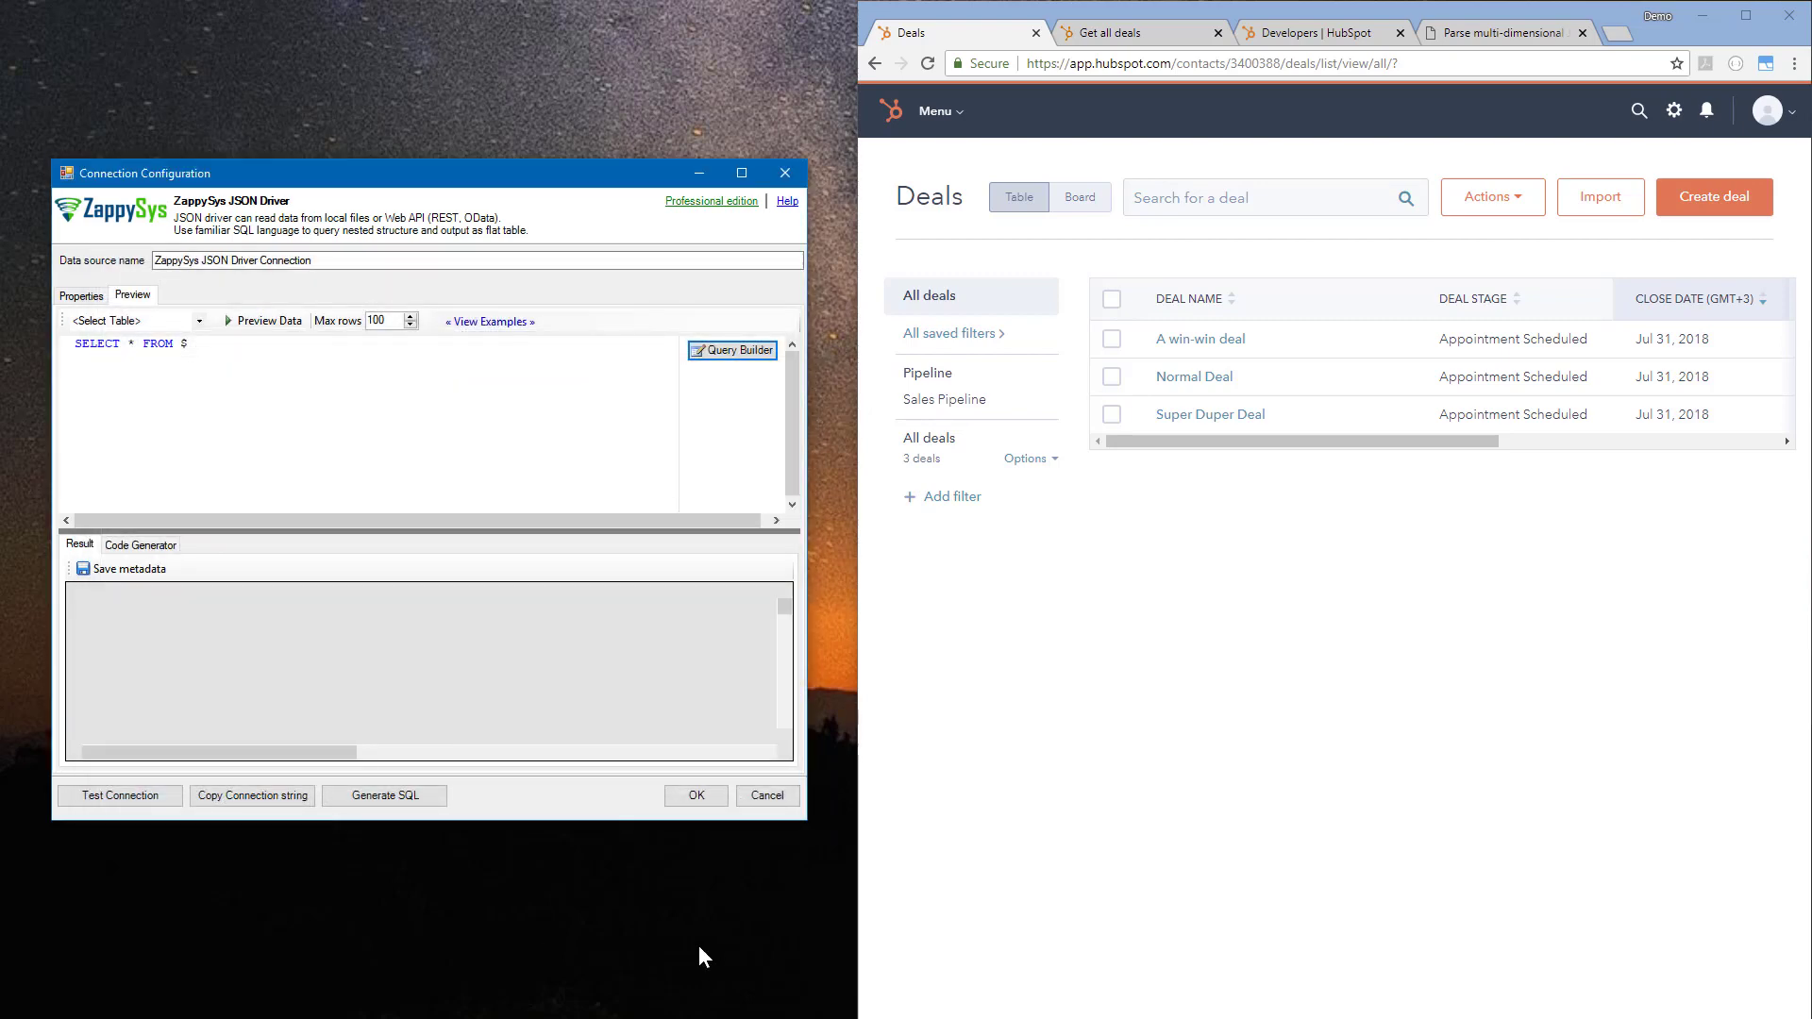
pyautogui.moveTo(301, 767); pyautogui.dragTo(734, 767)
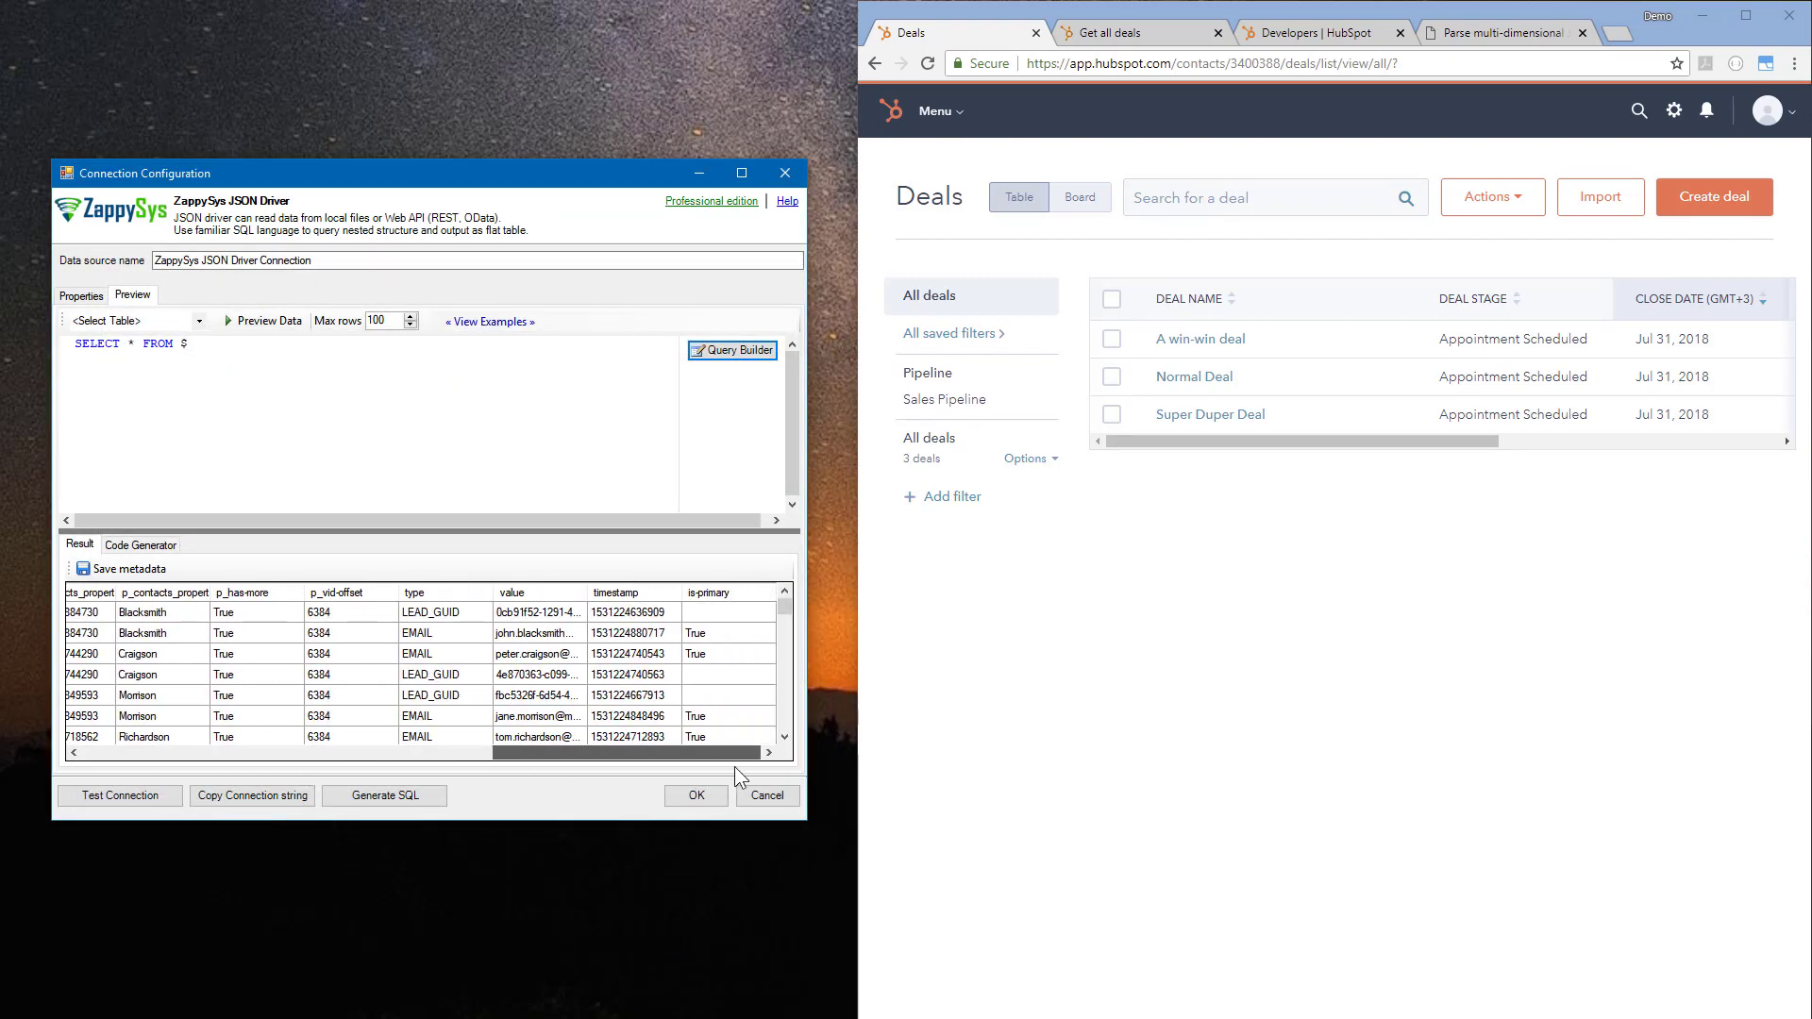
pyautogui.moveTo(445, 637); pyautogui.dragTo(541, 574)
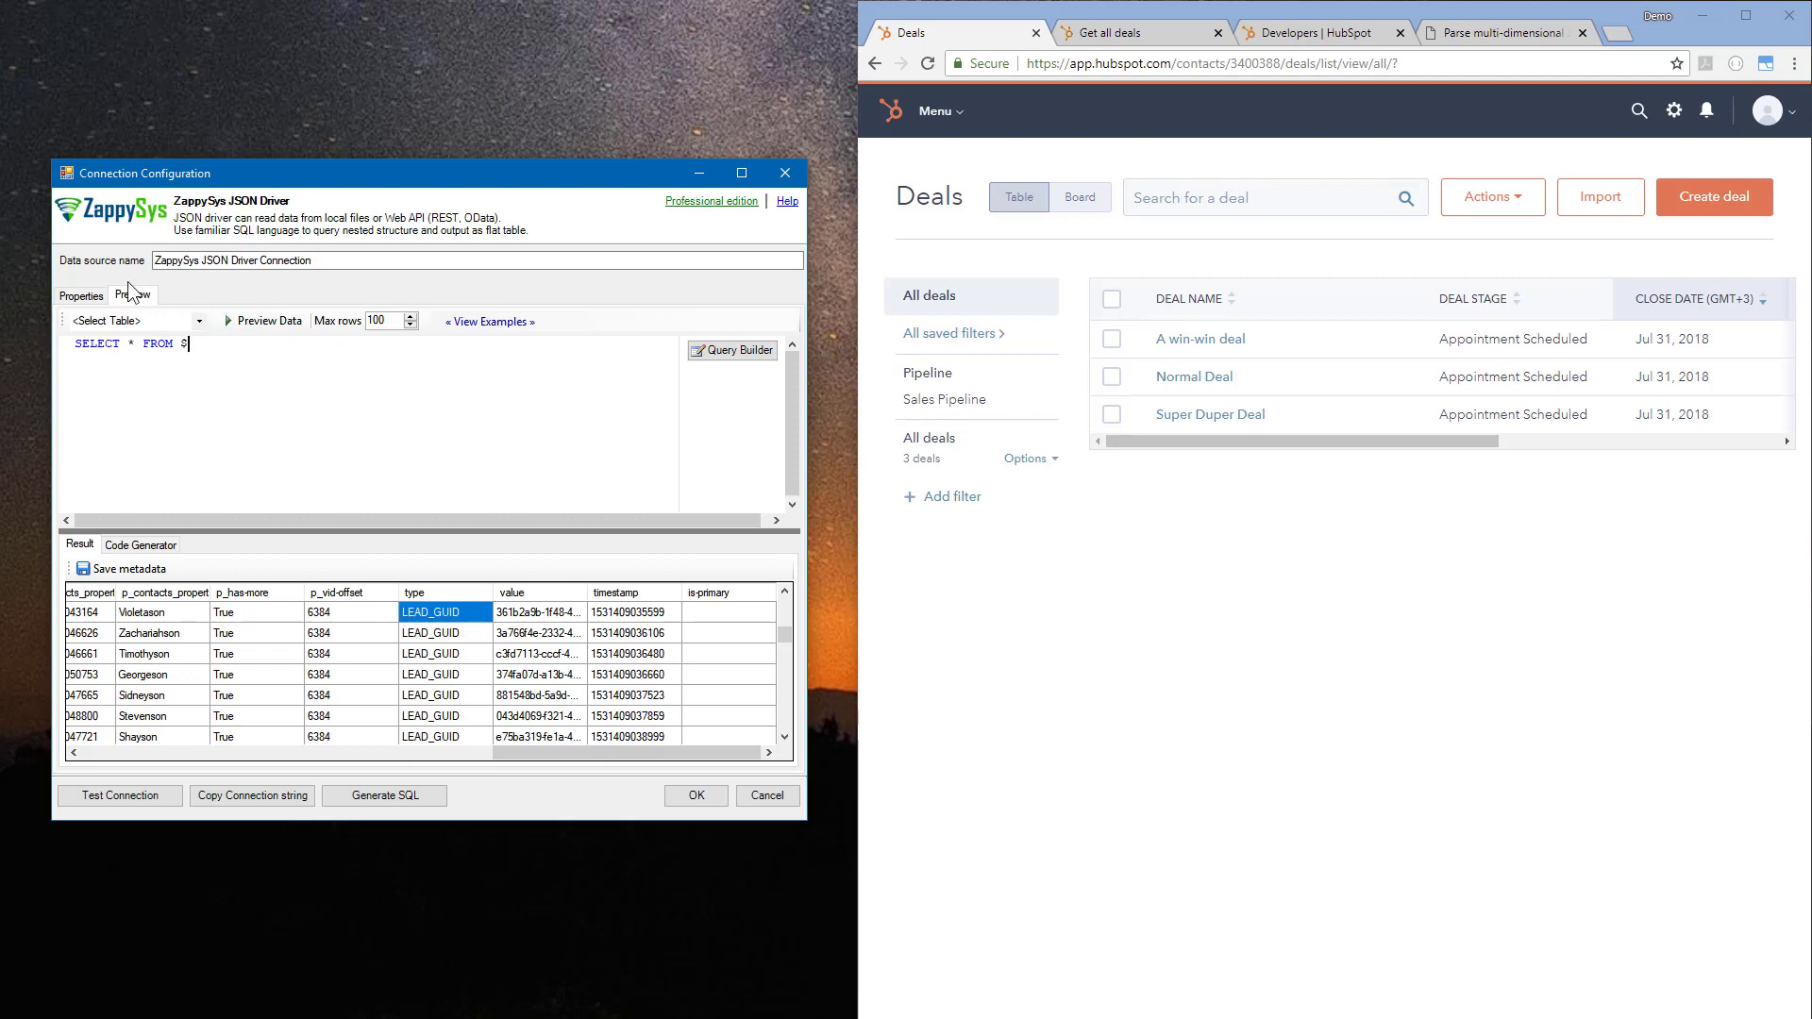
# - Review the data source's URL, connection and filter properties, and return to the query preview
pyautogui.click(81, 297)
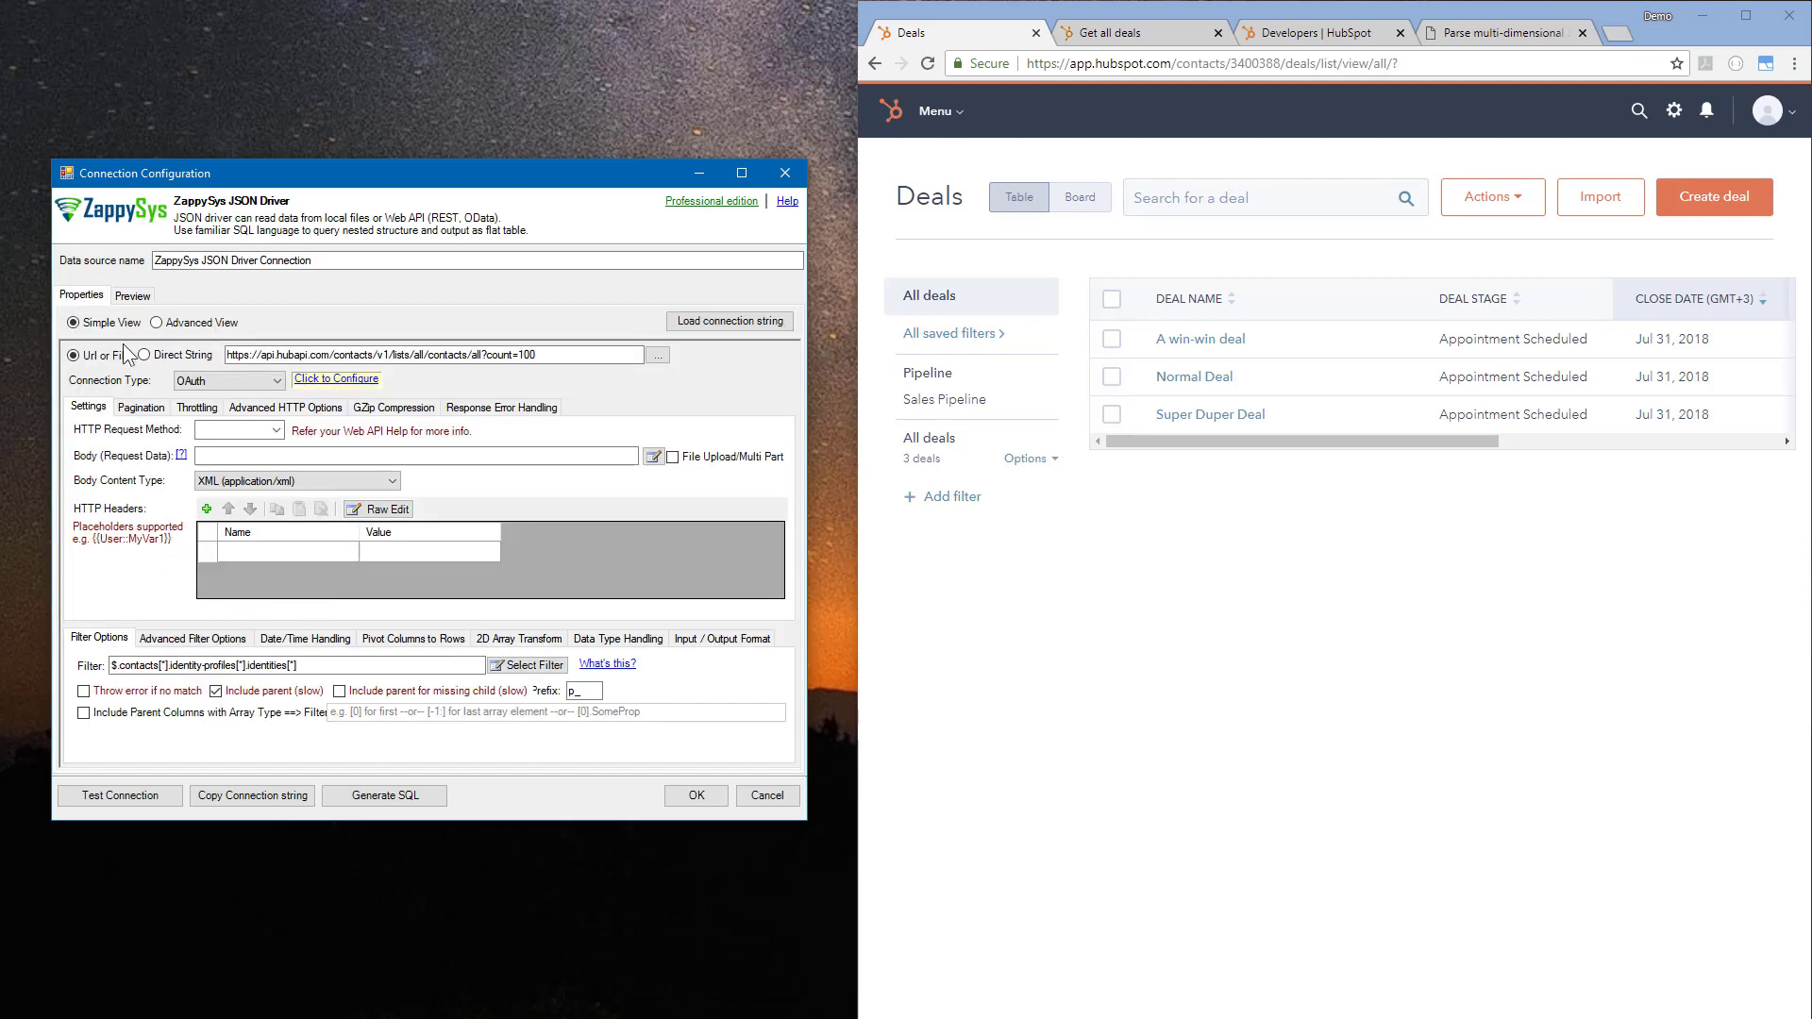
pyautogui.click(117, 297)
pyautogui.click(81, 295)
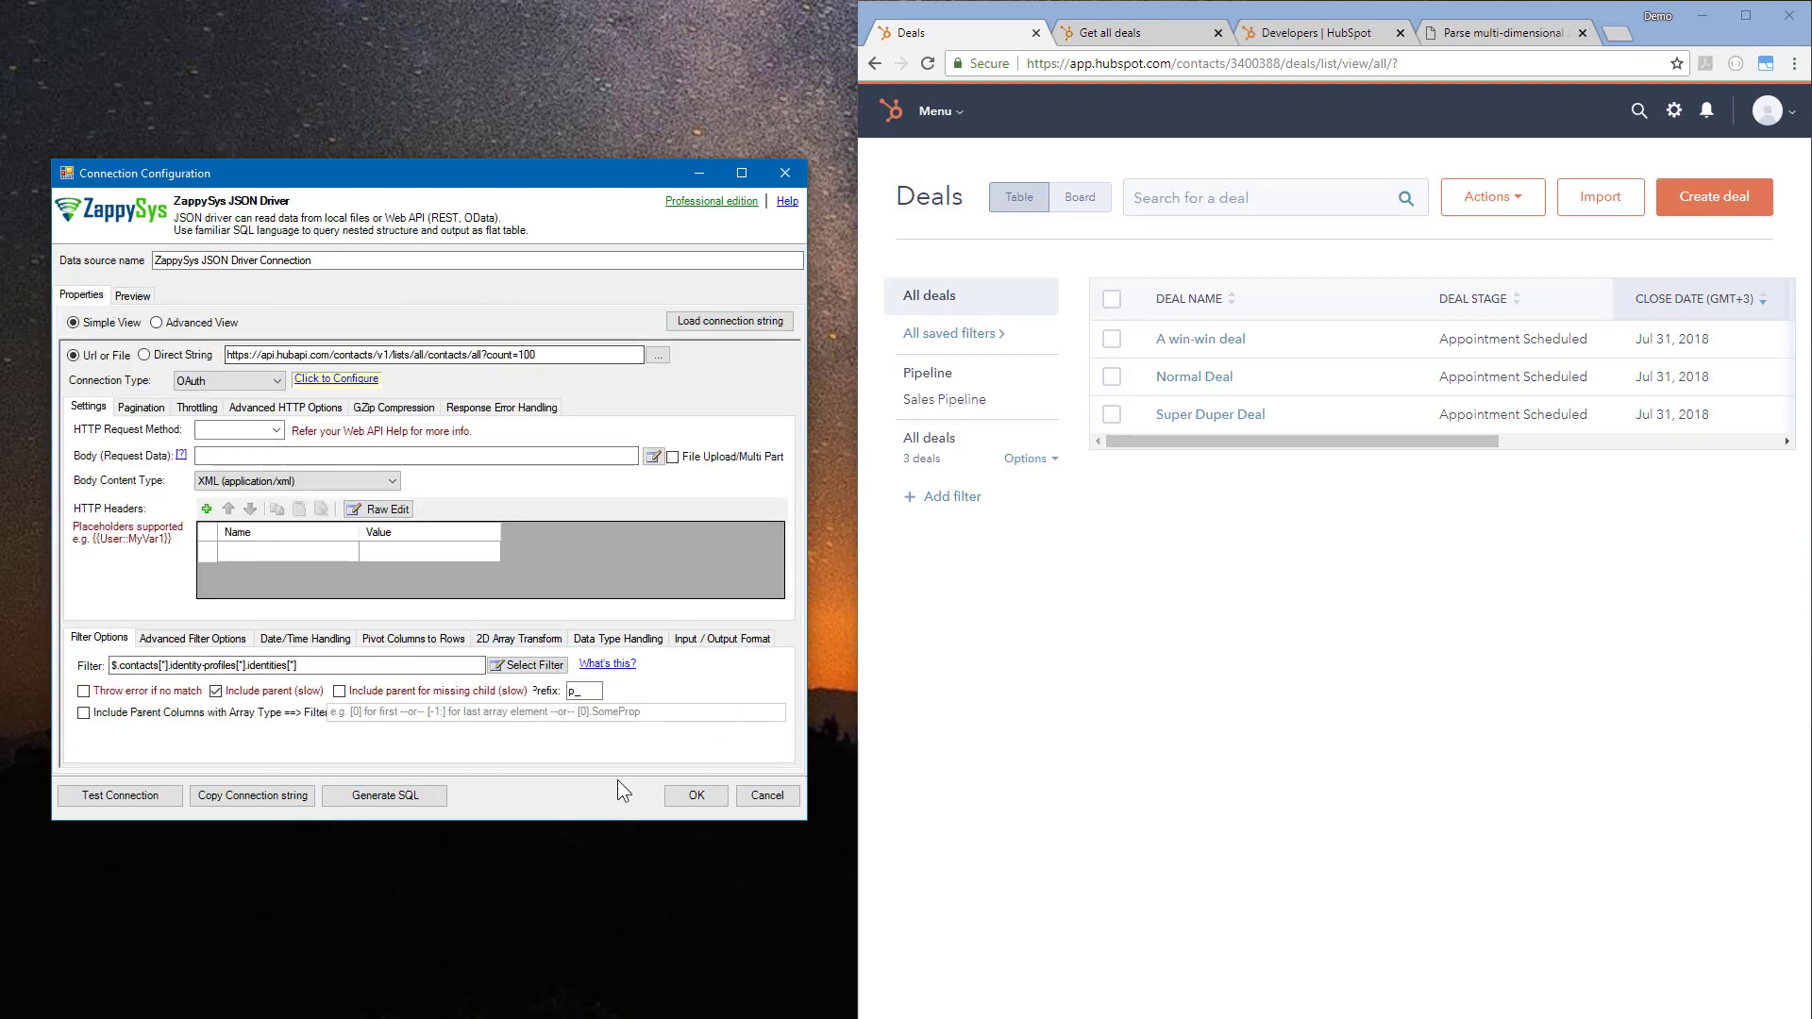
pyautogui.click(132, 297)
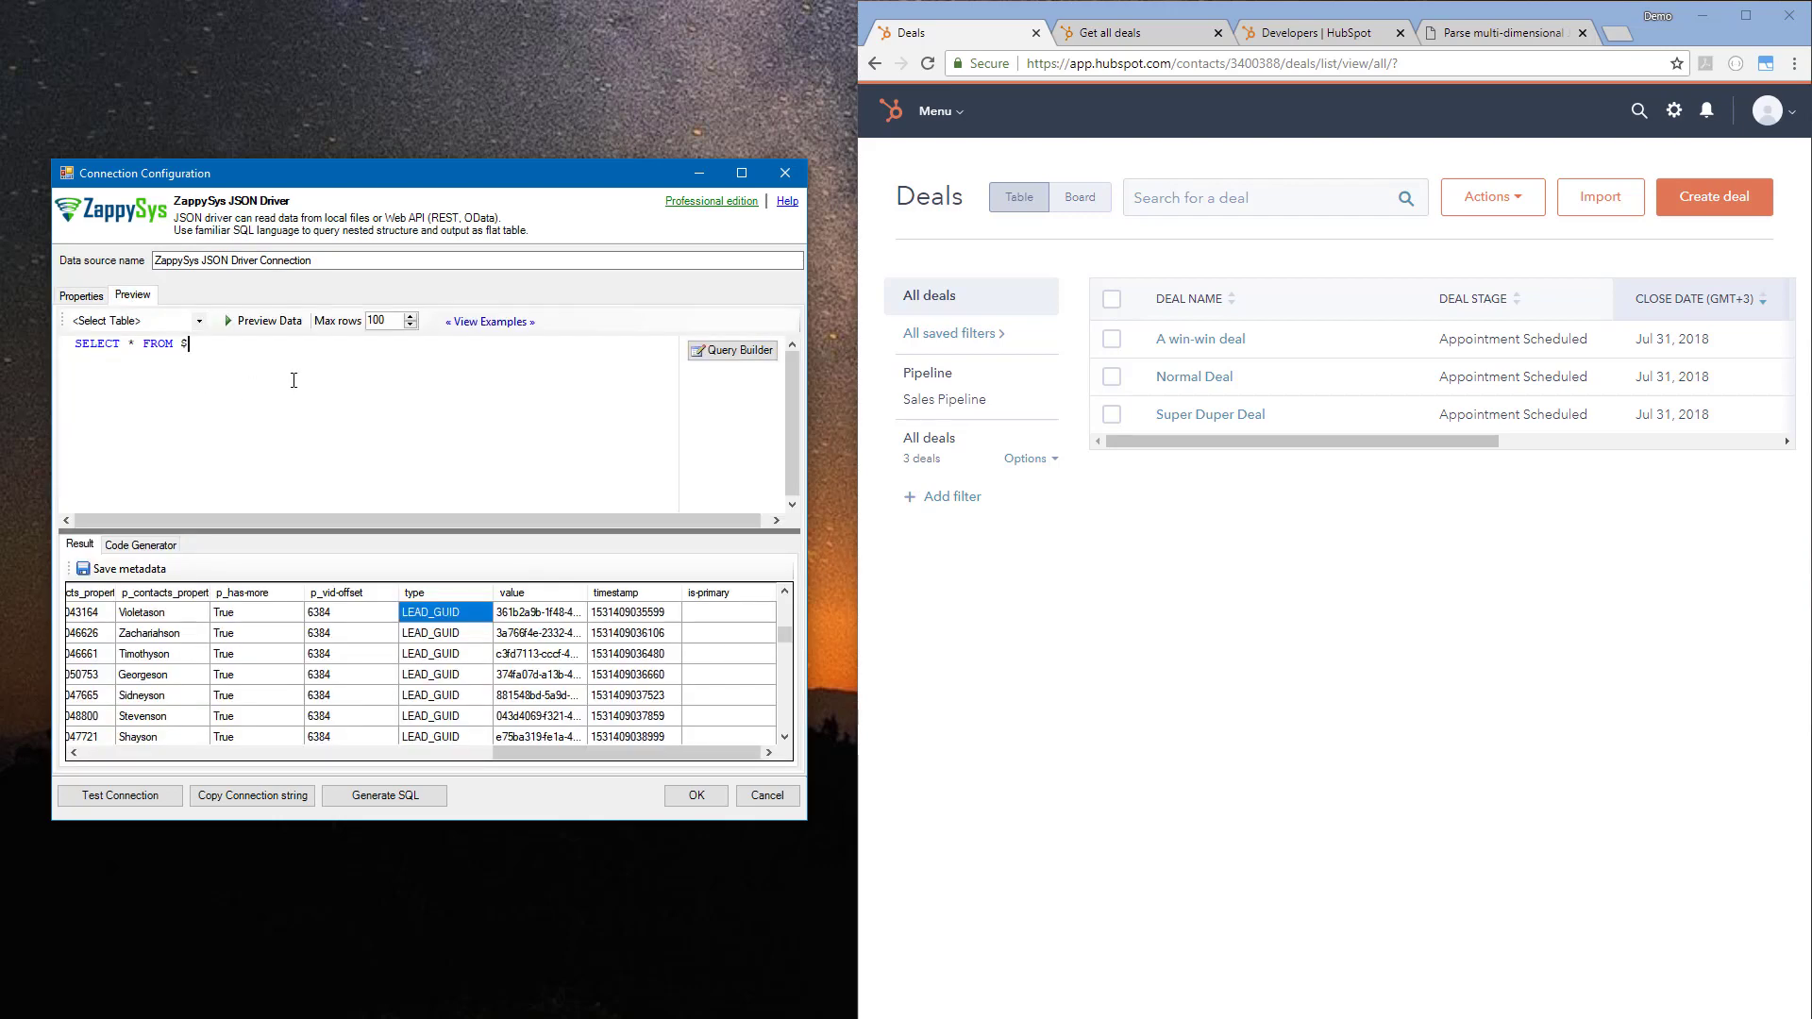
# - Add an empty WITH () clause to the preview query, and open a taller Query Builder window
pyautogui.write('WITH ()')
pyautogui.press('Return')
pyautogui.press('Return')
pyautogui.click(293, 380)
pyautogui.click(738, 357)
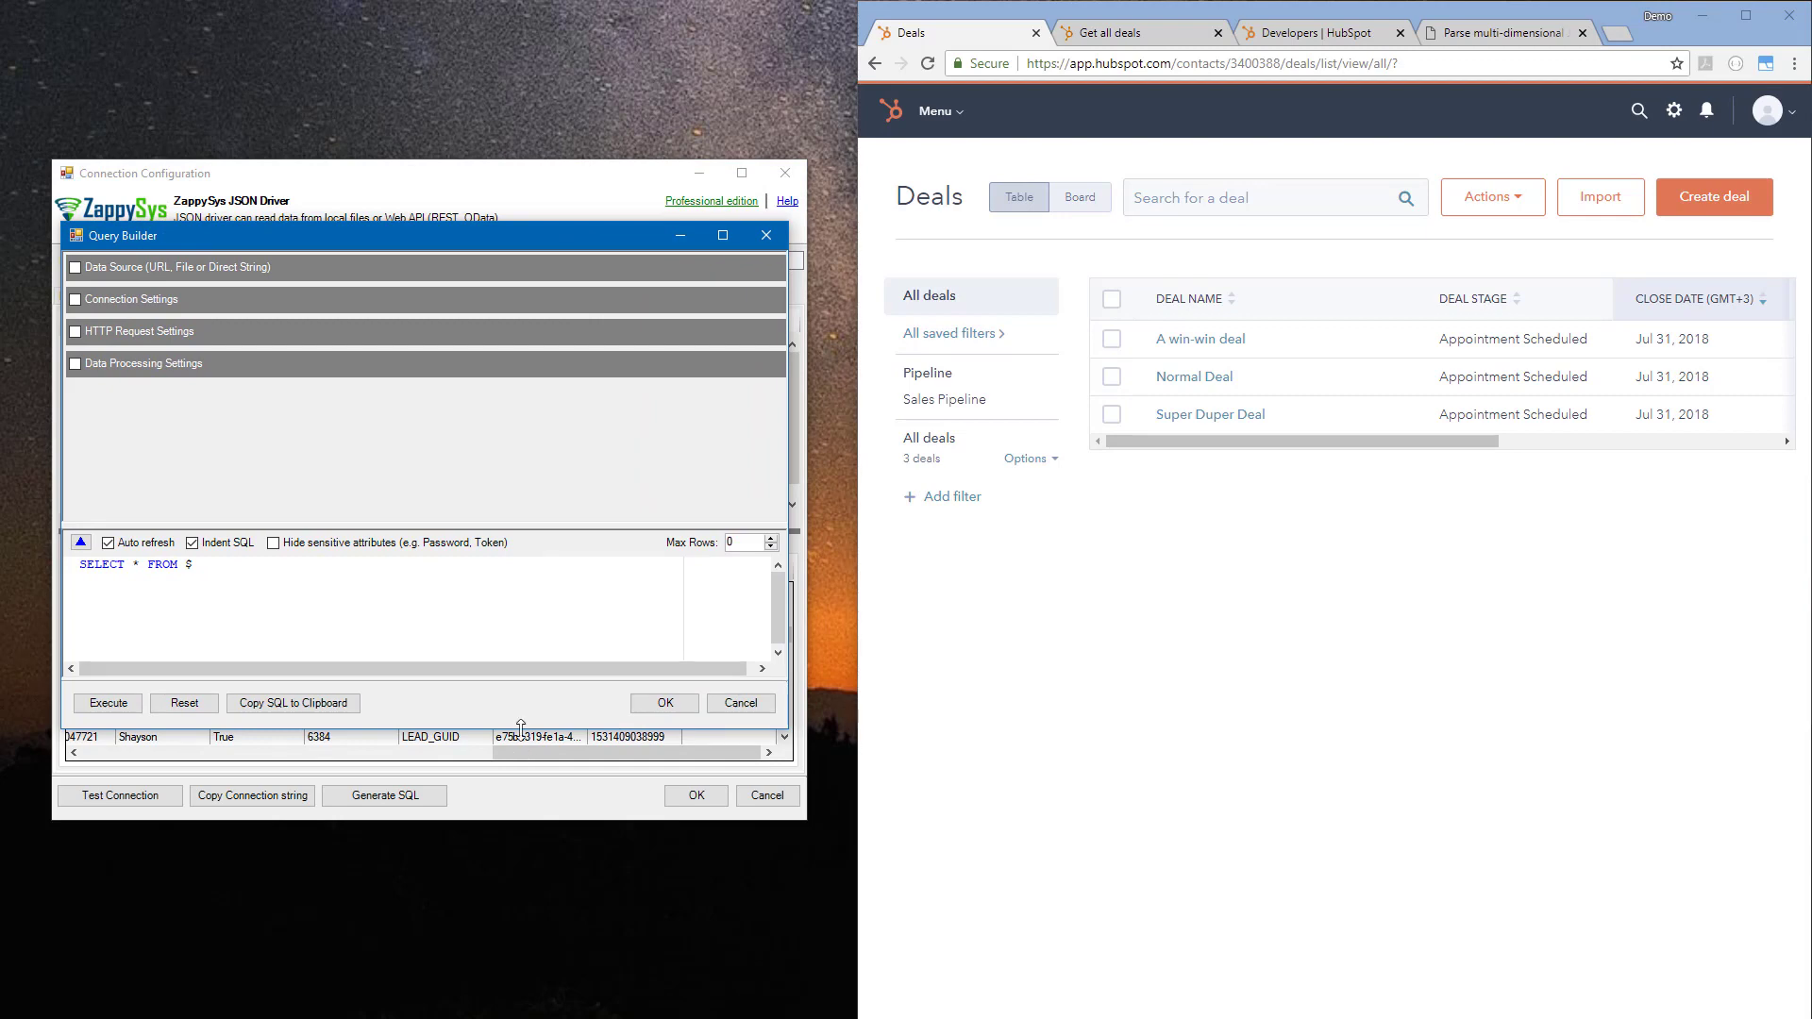
pyautogui.moveTo(509, 729); pyautogui.dragTo(507, 816)
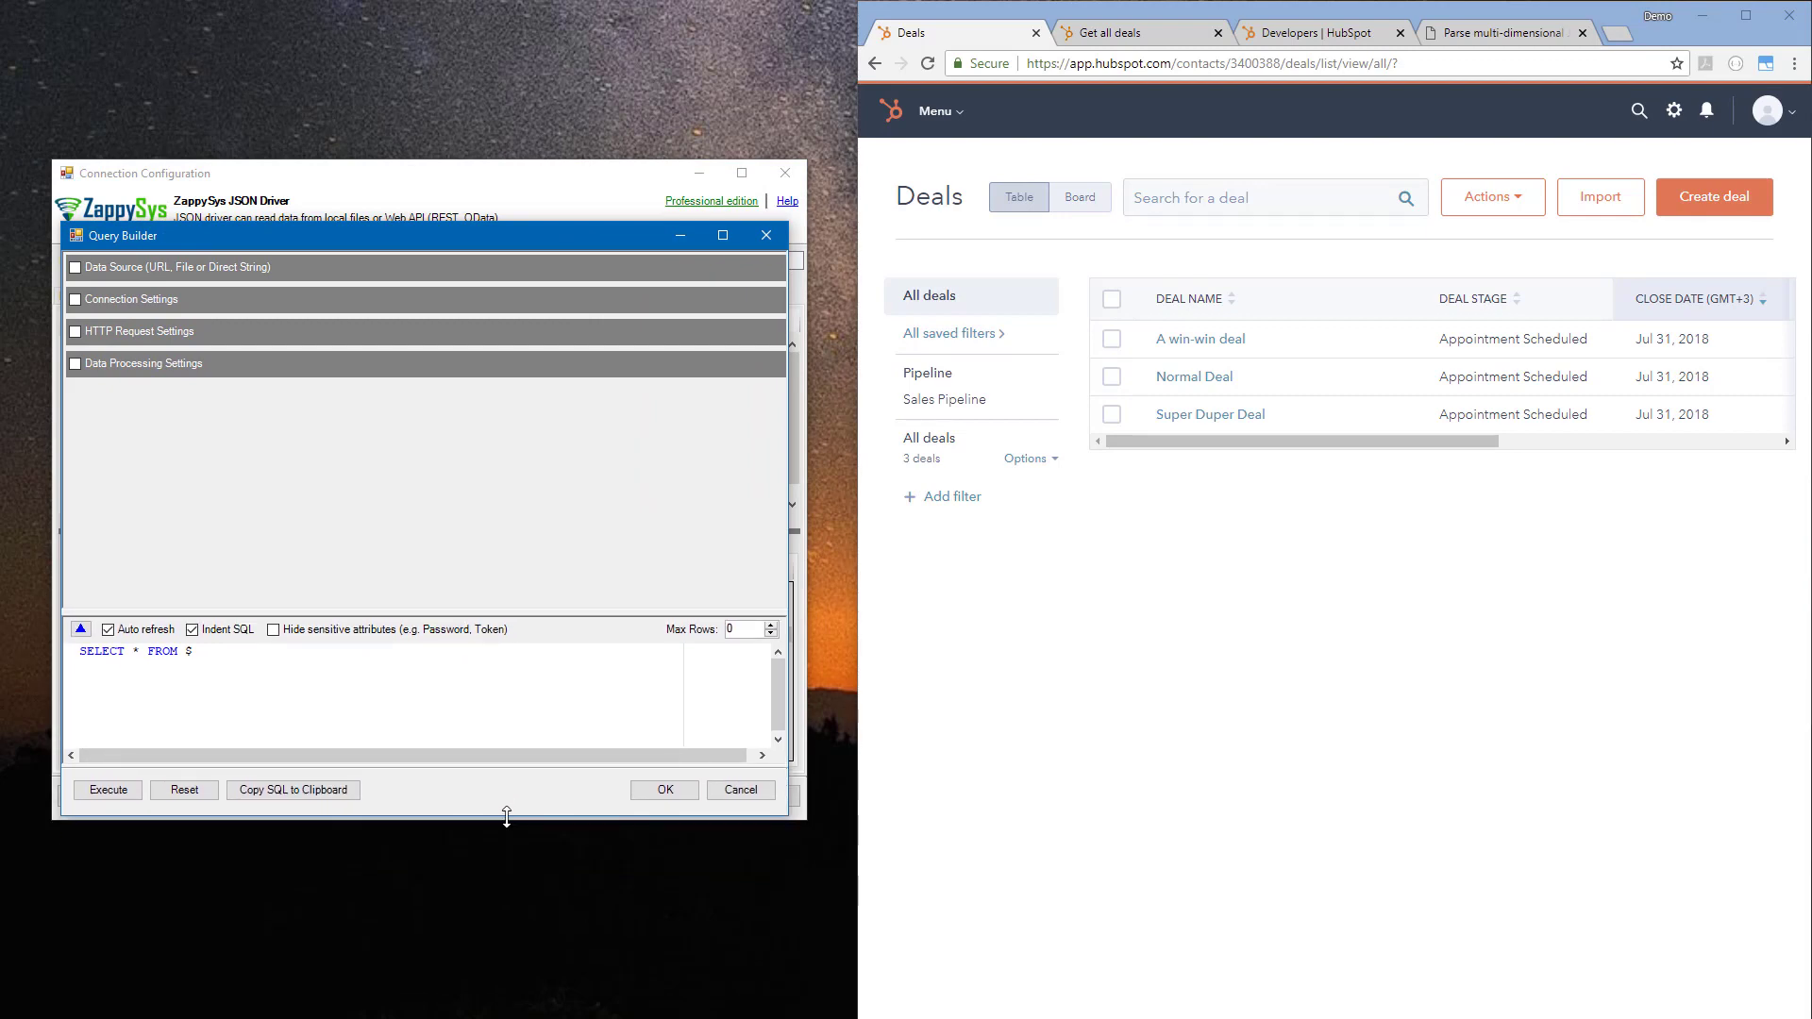
pyautogui.click(1132, 42)
pyautogui.click(1325, 401)
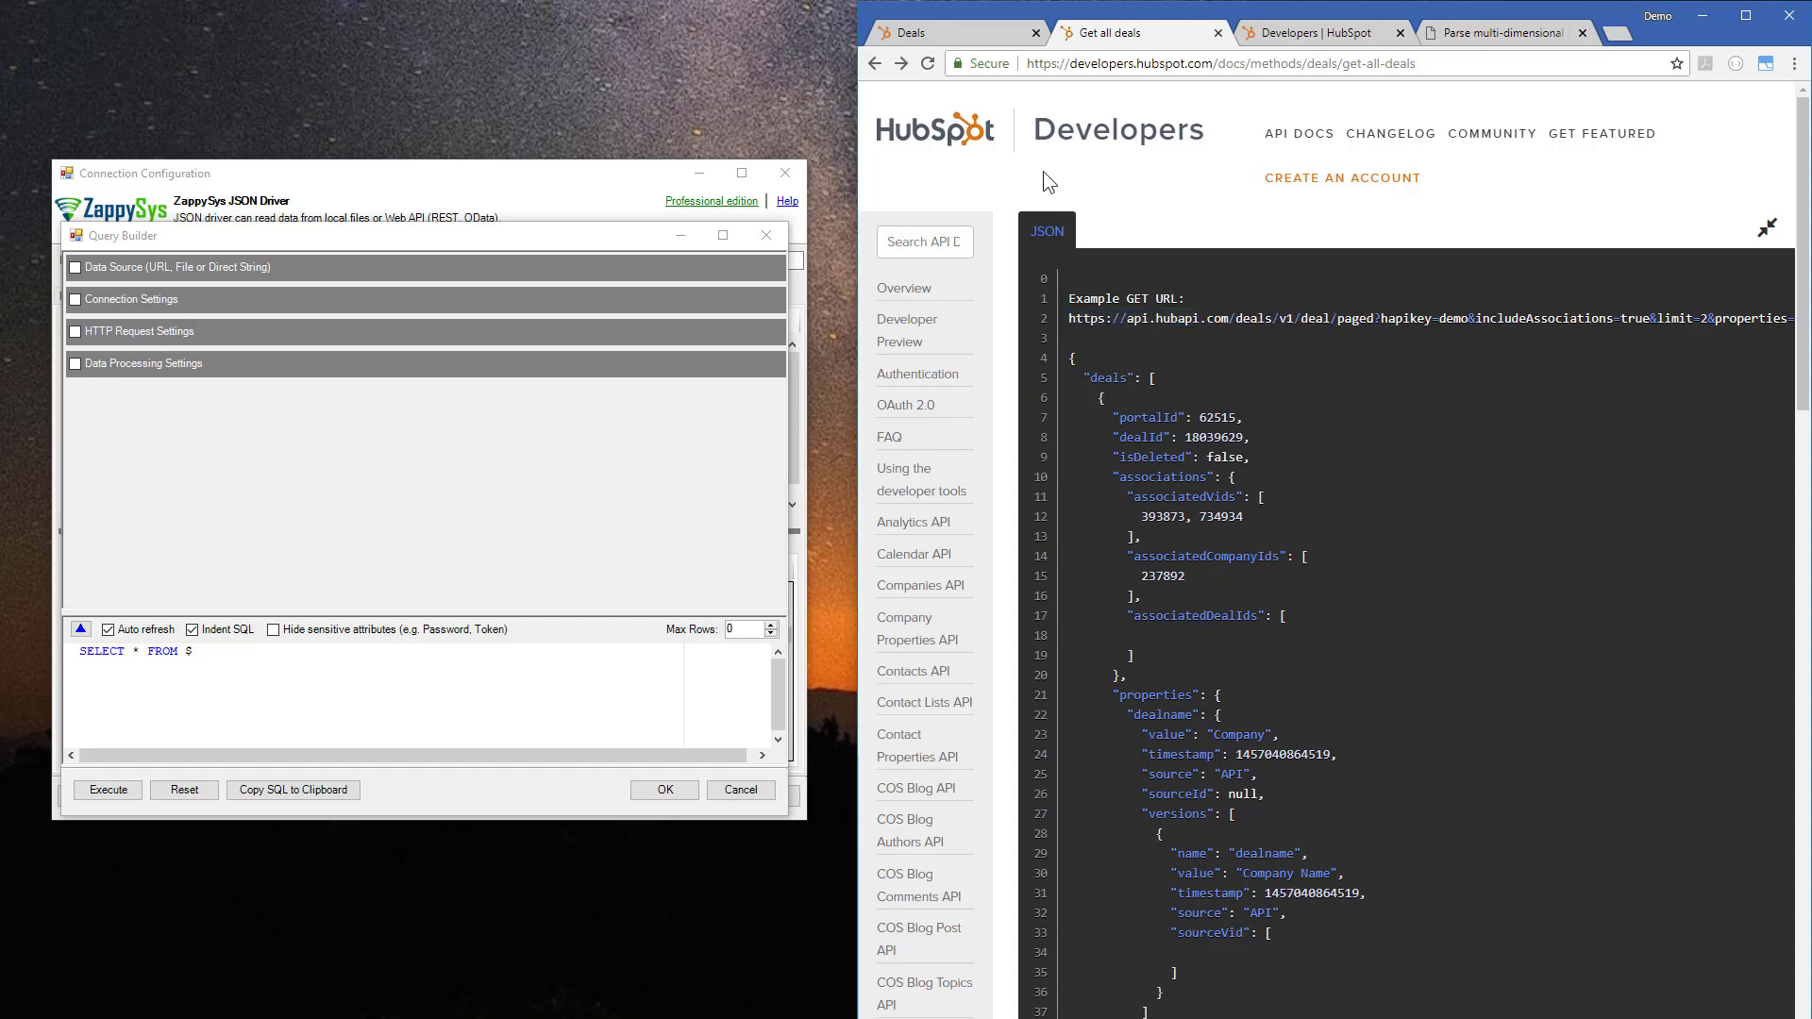
pyautogui.click(1766, 228)
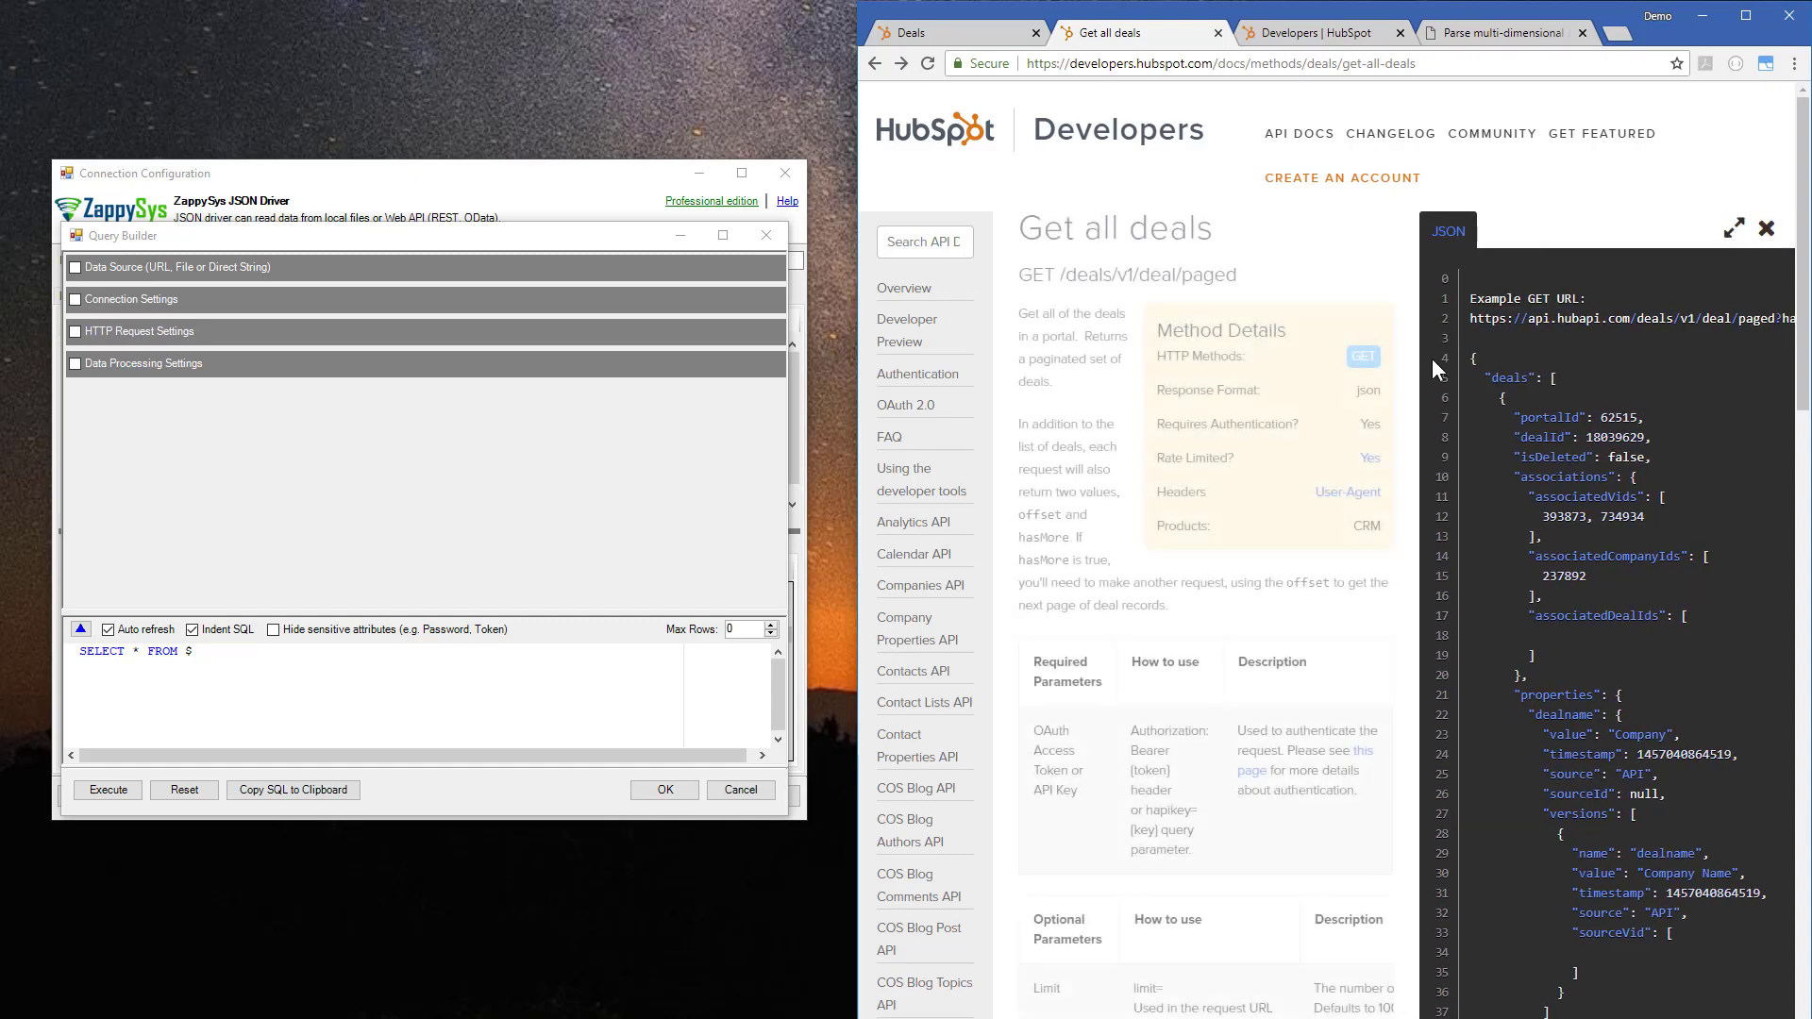
pyautogui.moveTo(1057, 275); pyautogui.dragTo(1237, 274)
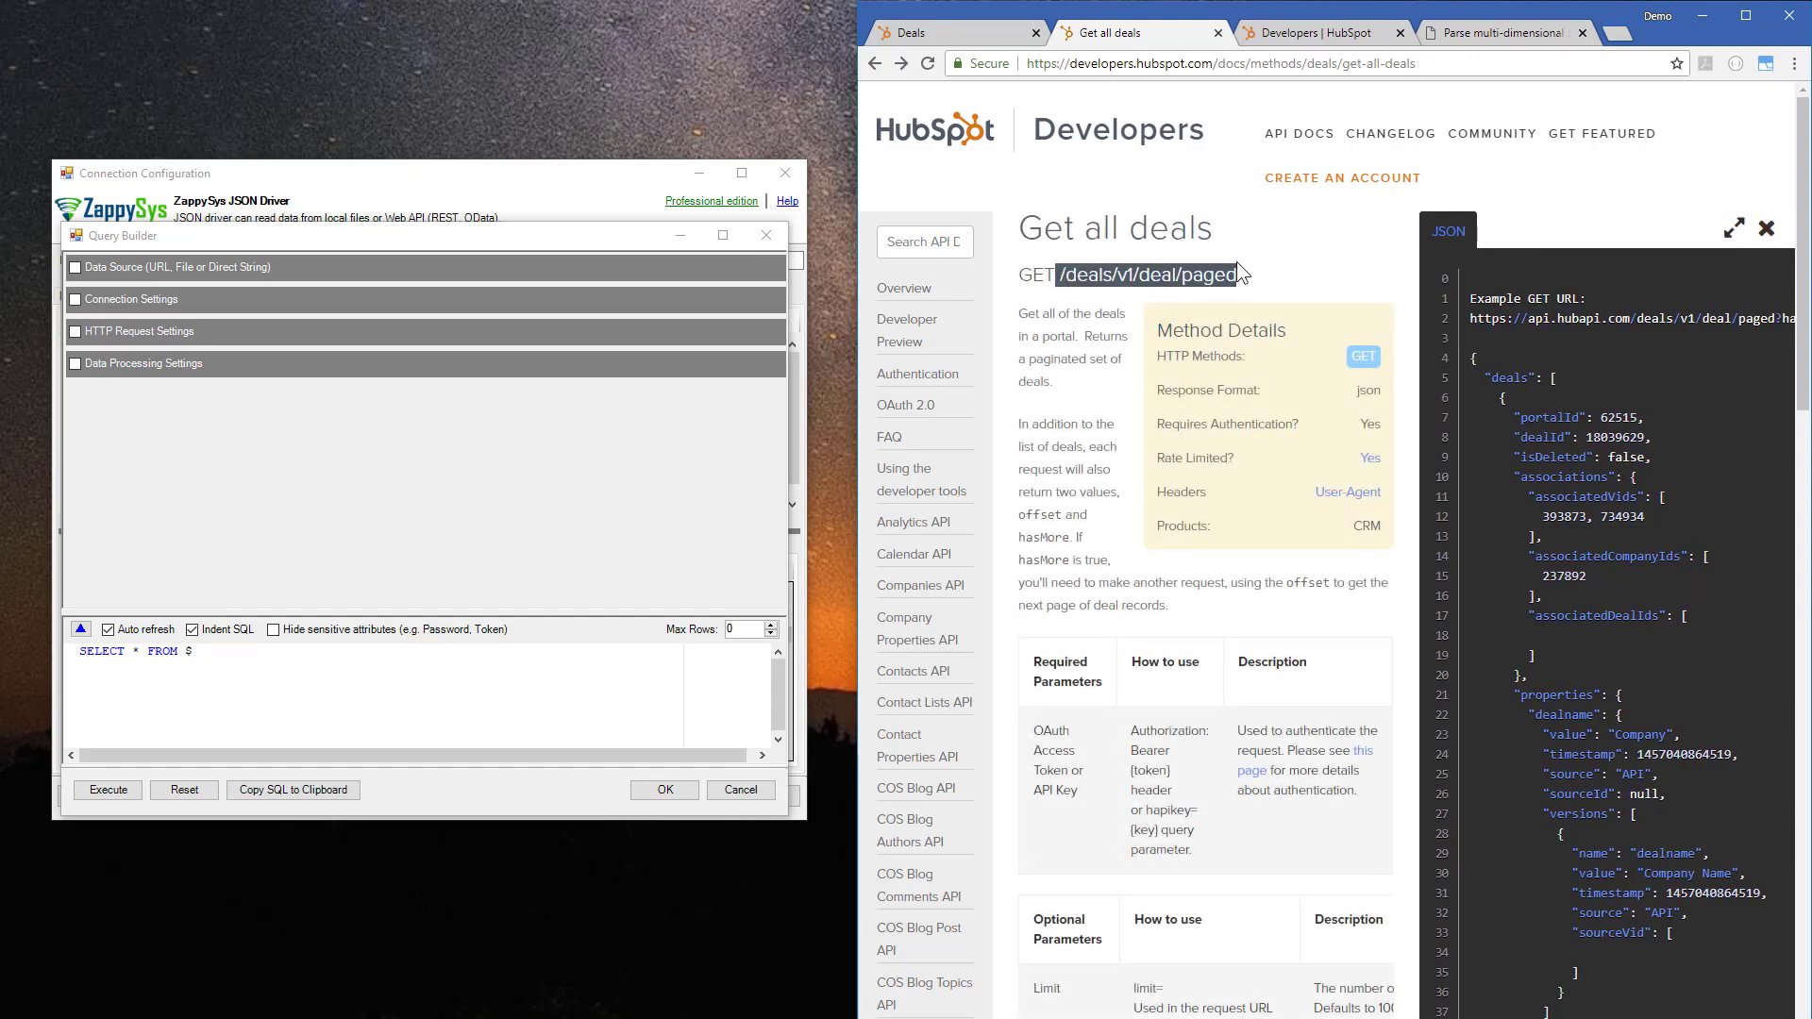
pyautogui.click(1733, 228)
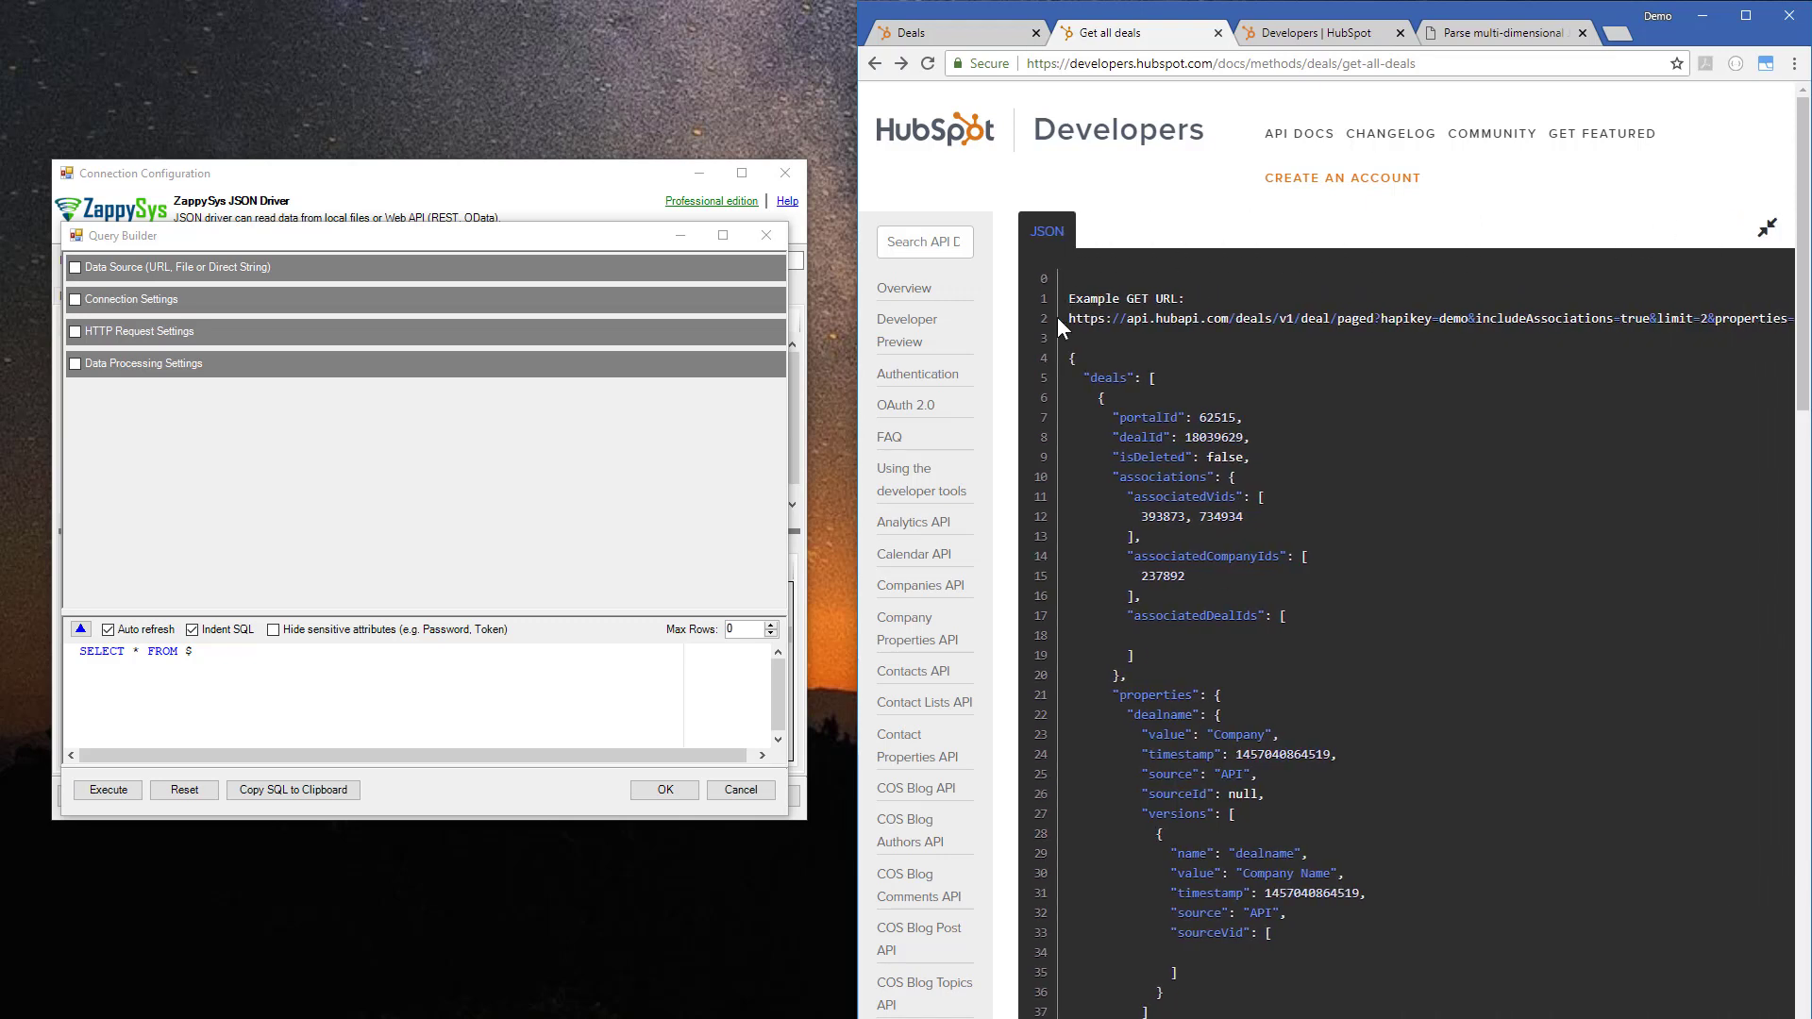
pyautogui.moveTo(1068, 319); pyautogui.dragTo(1373, 319)
pyautogui.hotkey('ctrl', 'c')
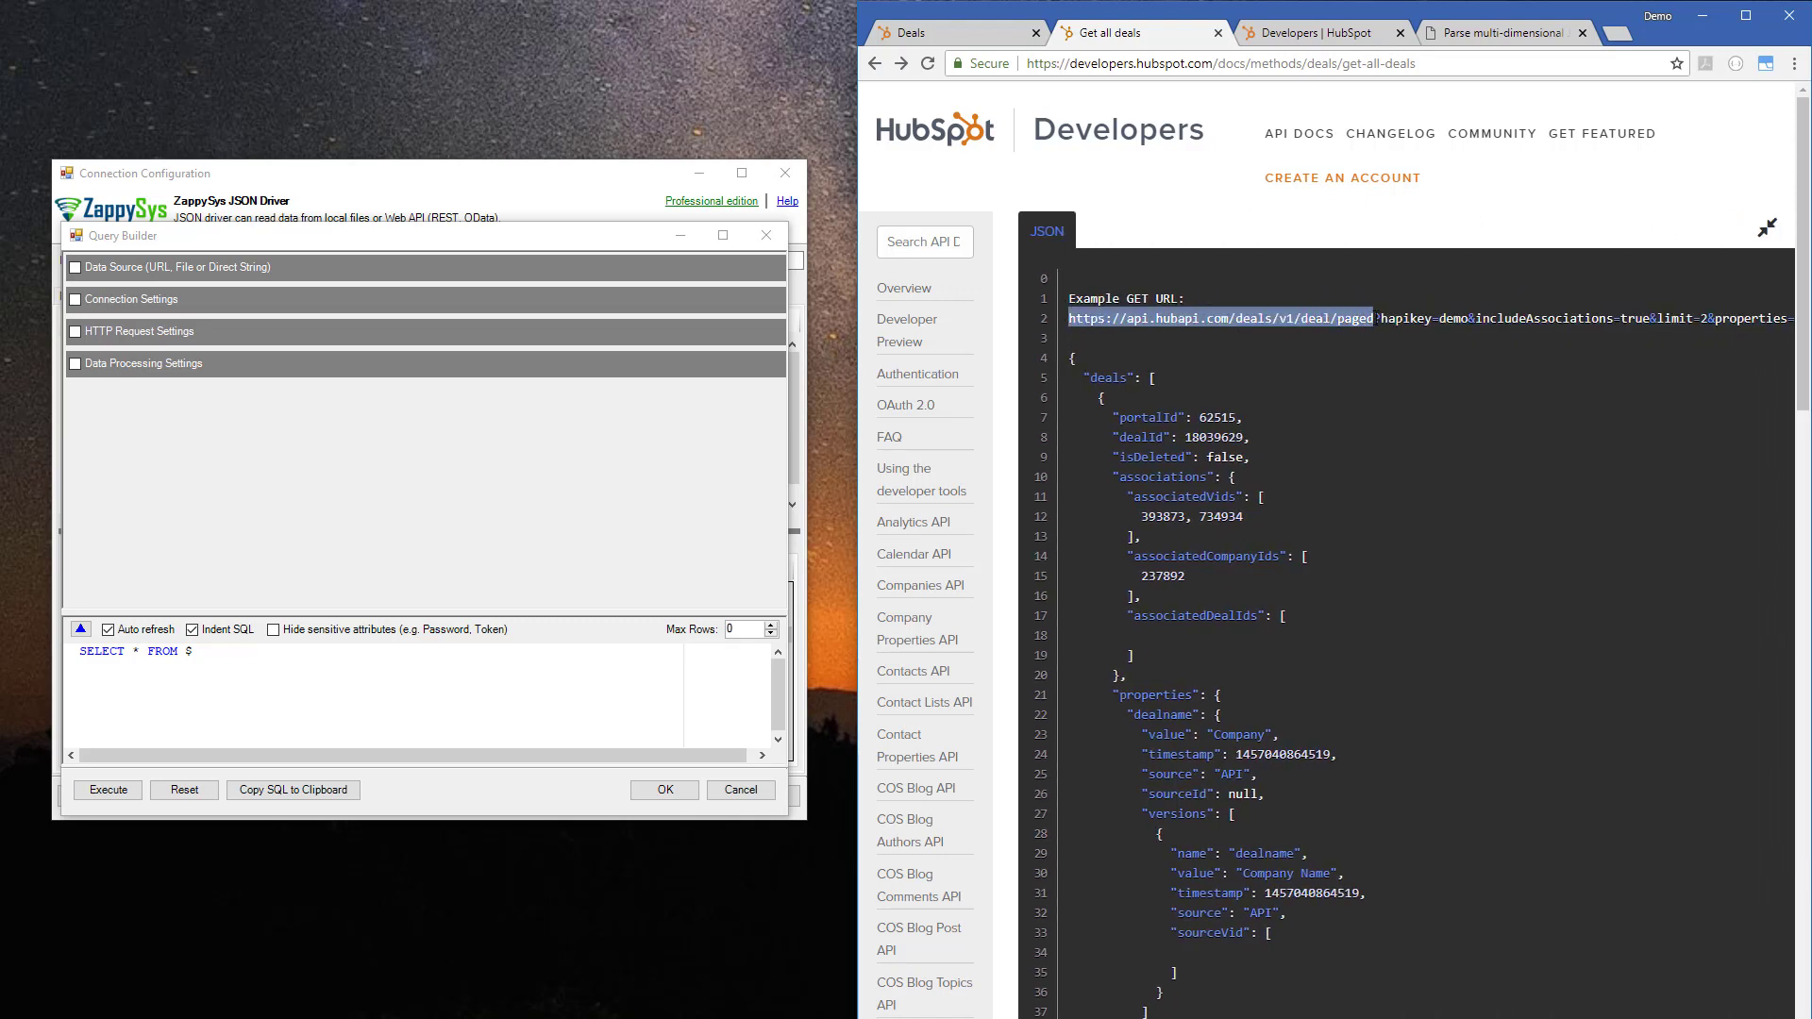
pyautogui.click(166, 241)
pyautogui.click(154, 269)
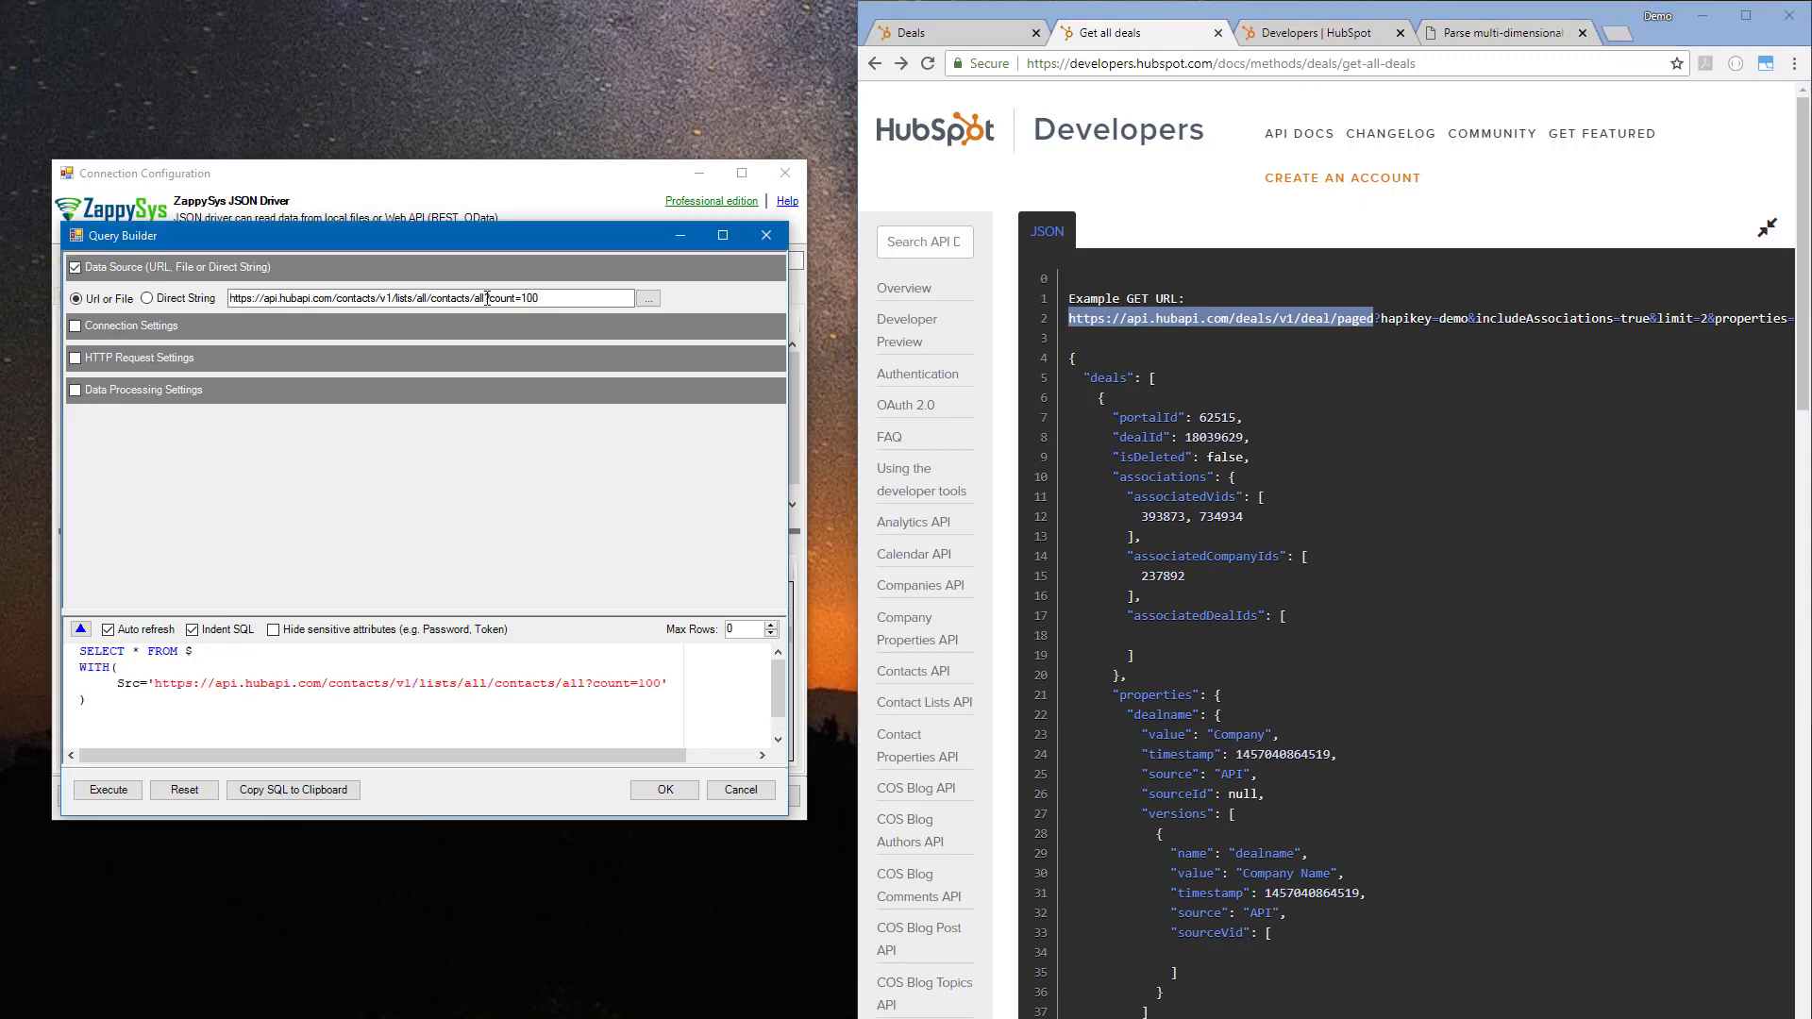
pyautogui.moveTo(230, 298); pyautogui.dragTo(589, 299)
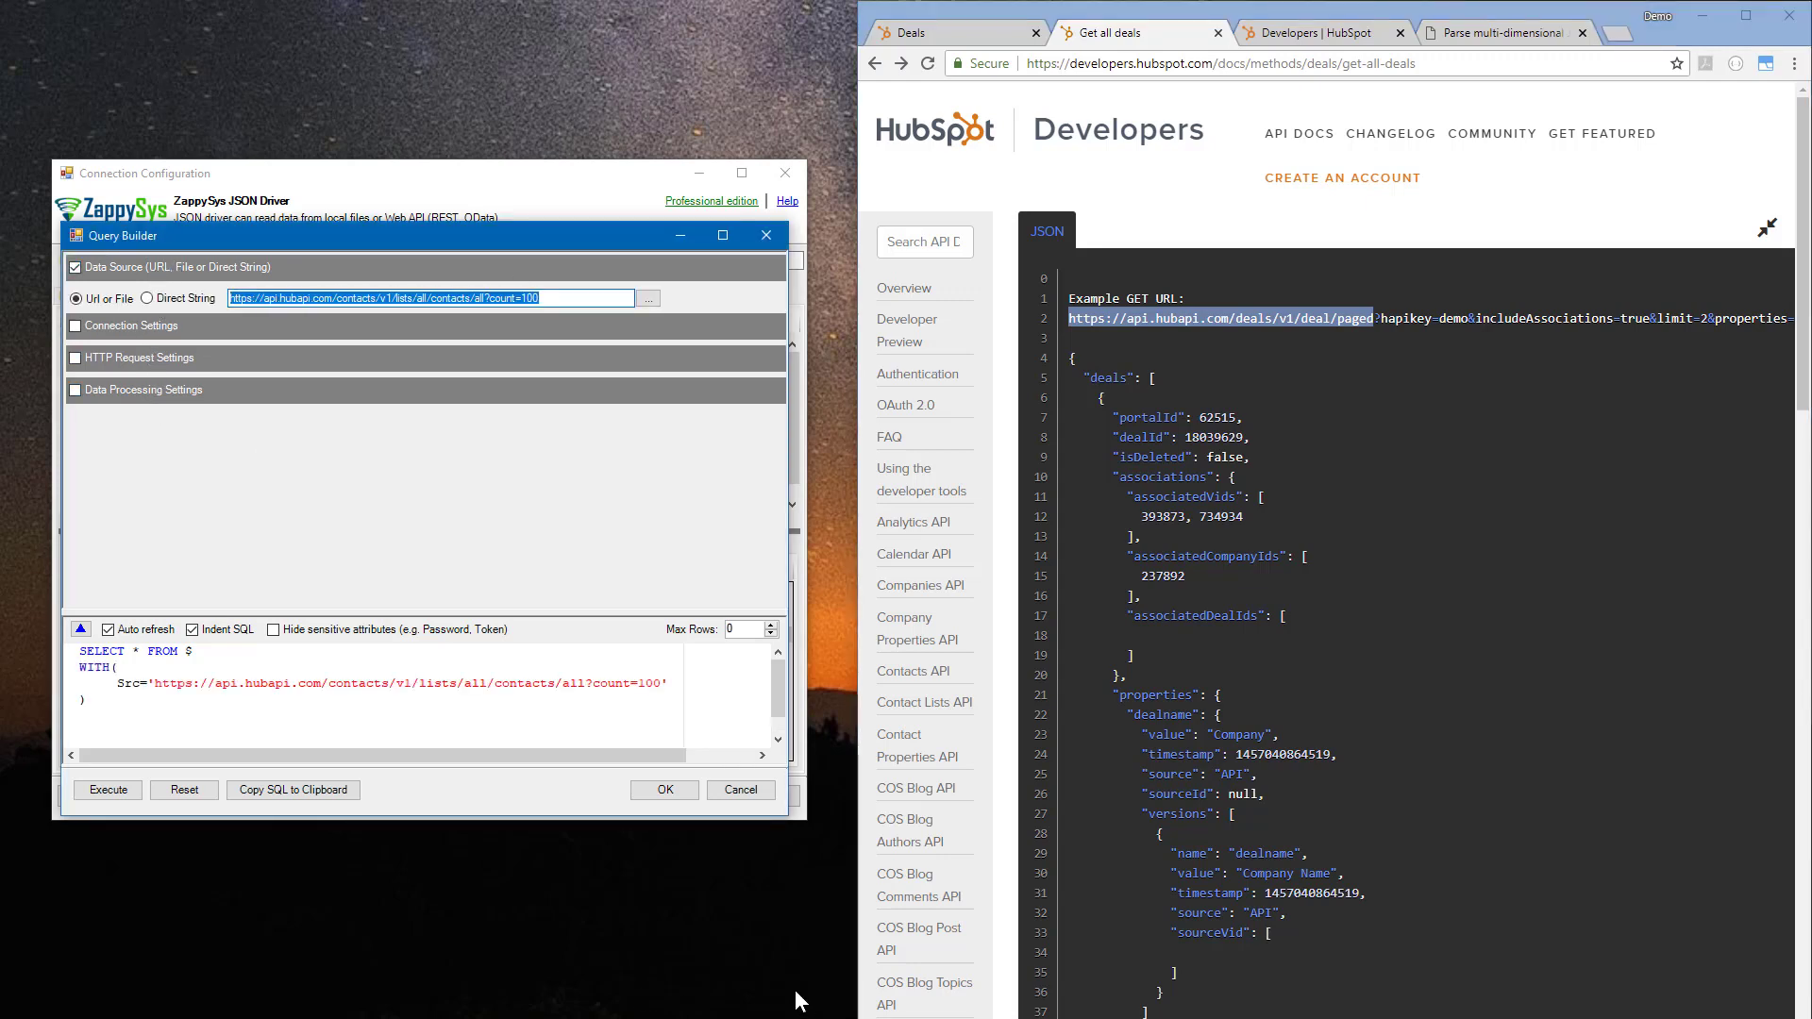
pyautogui.hotkey('ctrl', 'v')
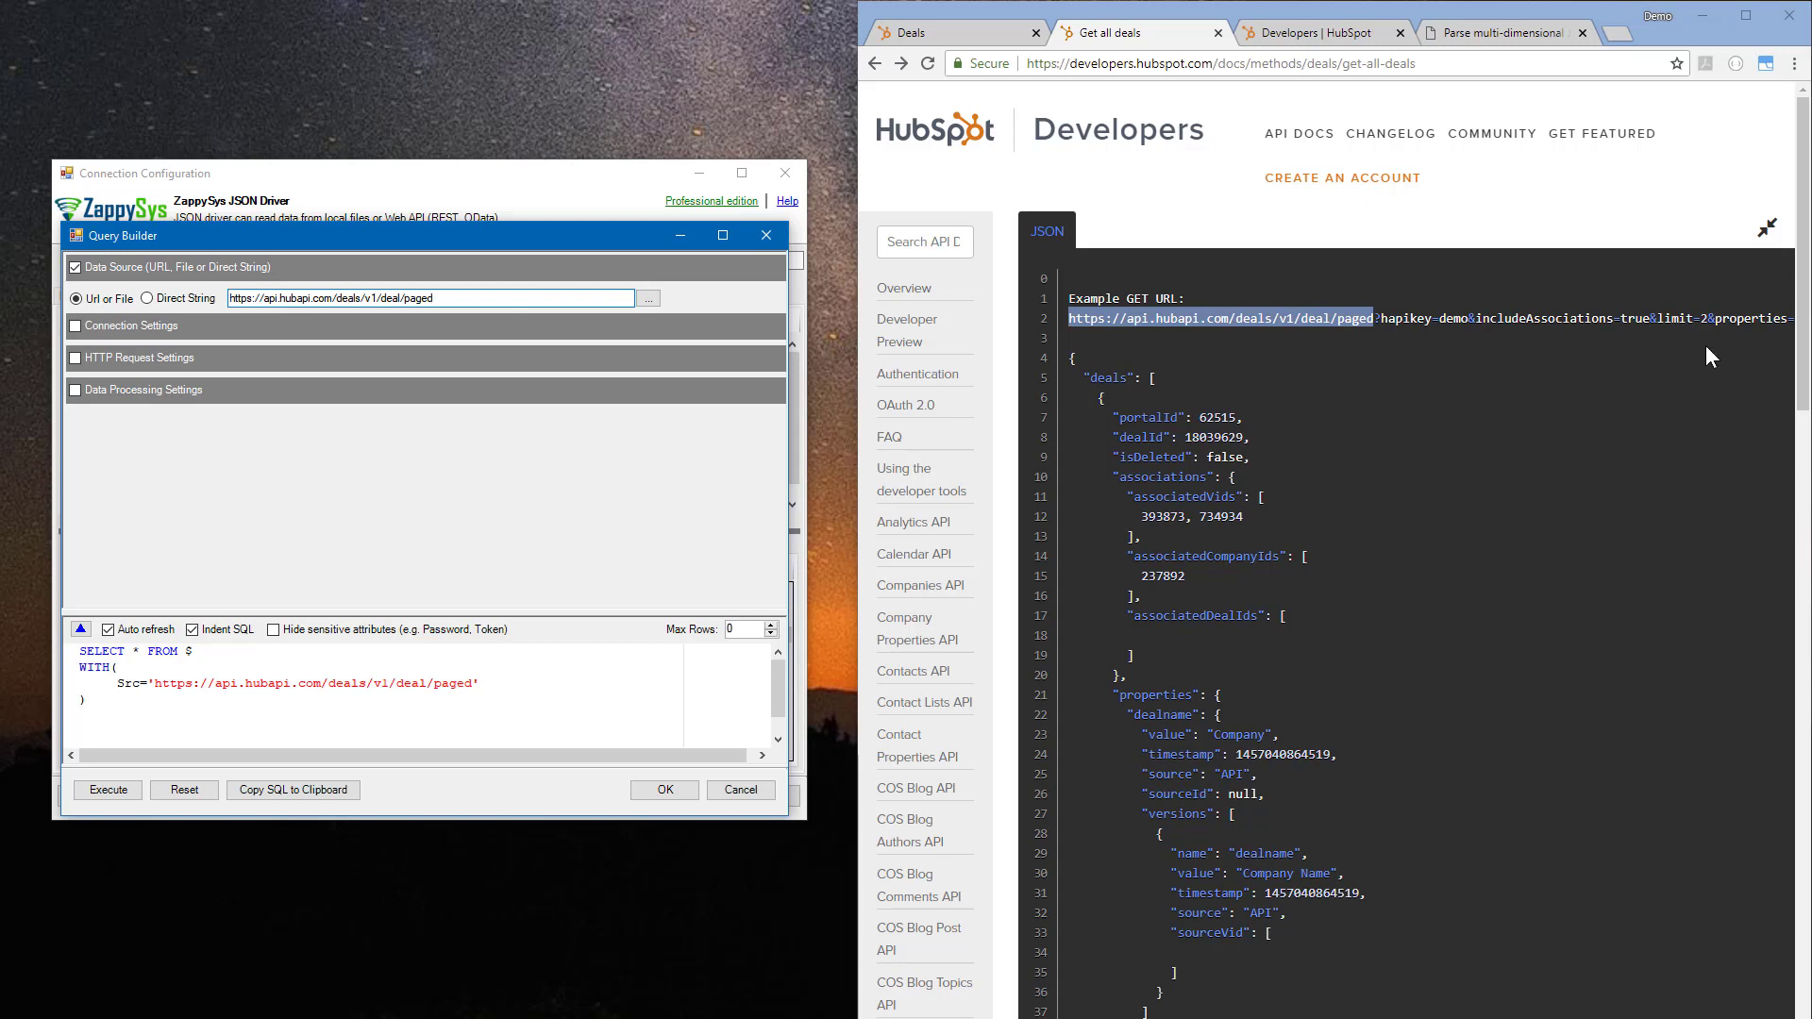
# - Copy properties=dealname from the documentation's example URL and append ?properties=dealname to the Query Builder's source URL
pyautogui.click(852, 359)
pyautogui.moveTo(852, 359); pyautogui.dragTo(570, 436)
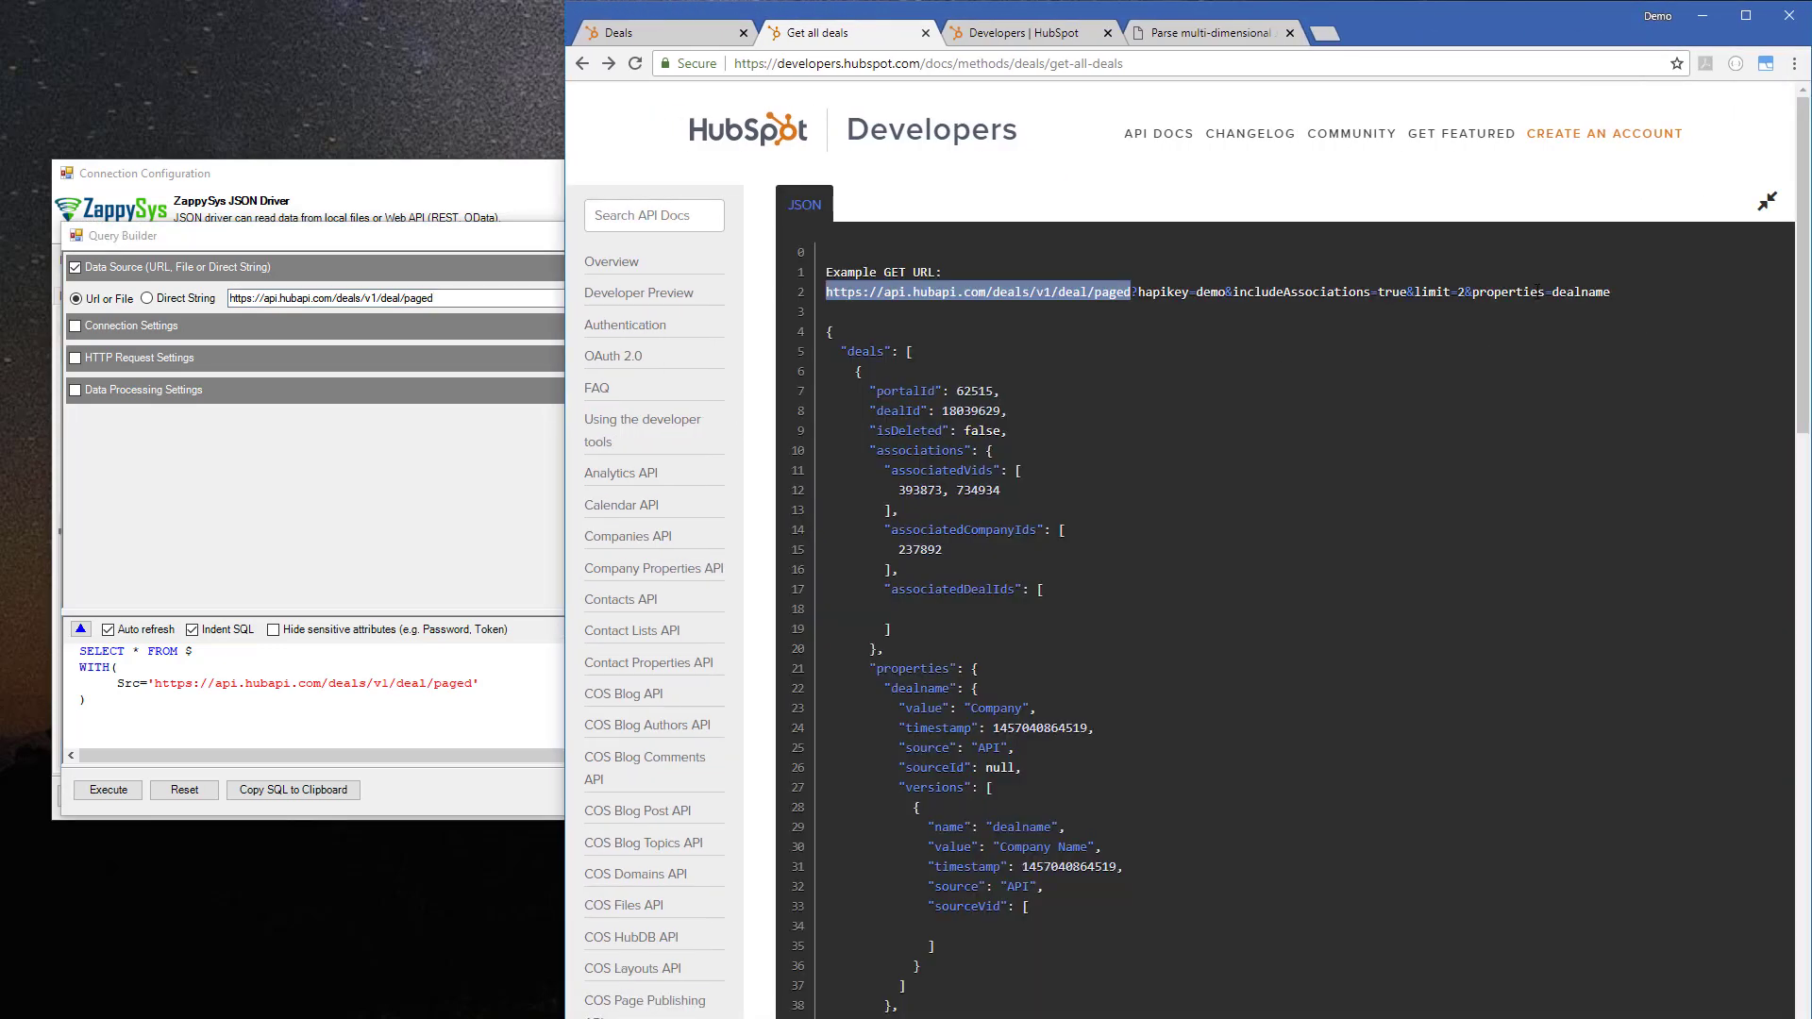
pyautogui.moveTo(1470, 291); pyautogui.dragTo(1609, 300)
pyautogui.hotkey('ctrl', 'c')
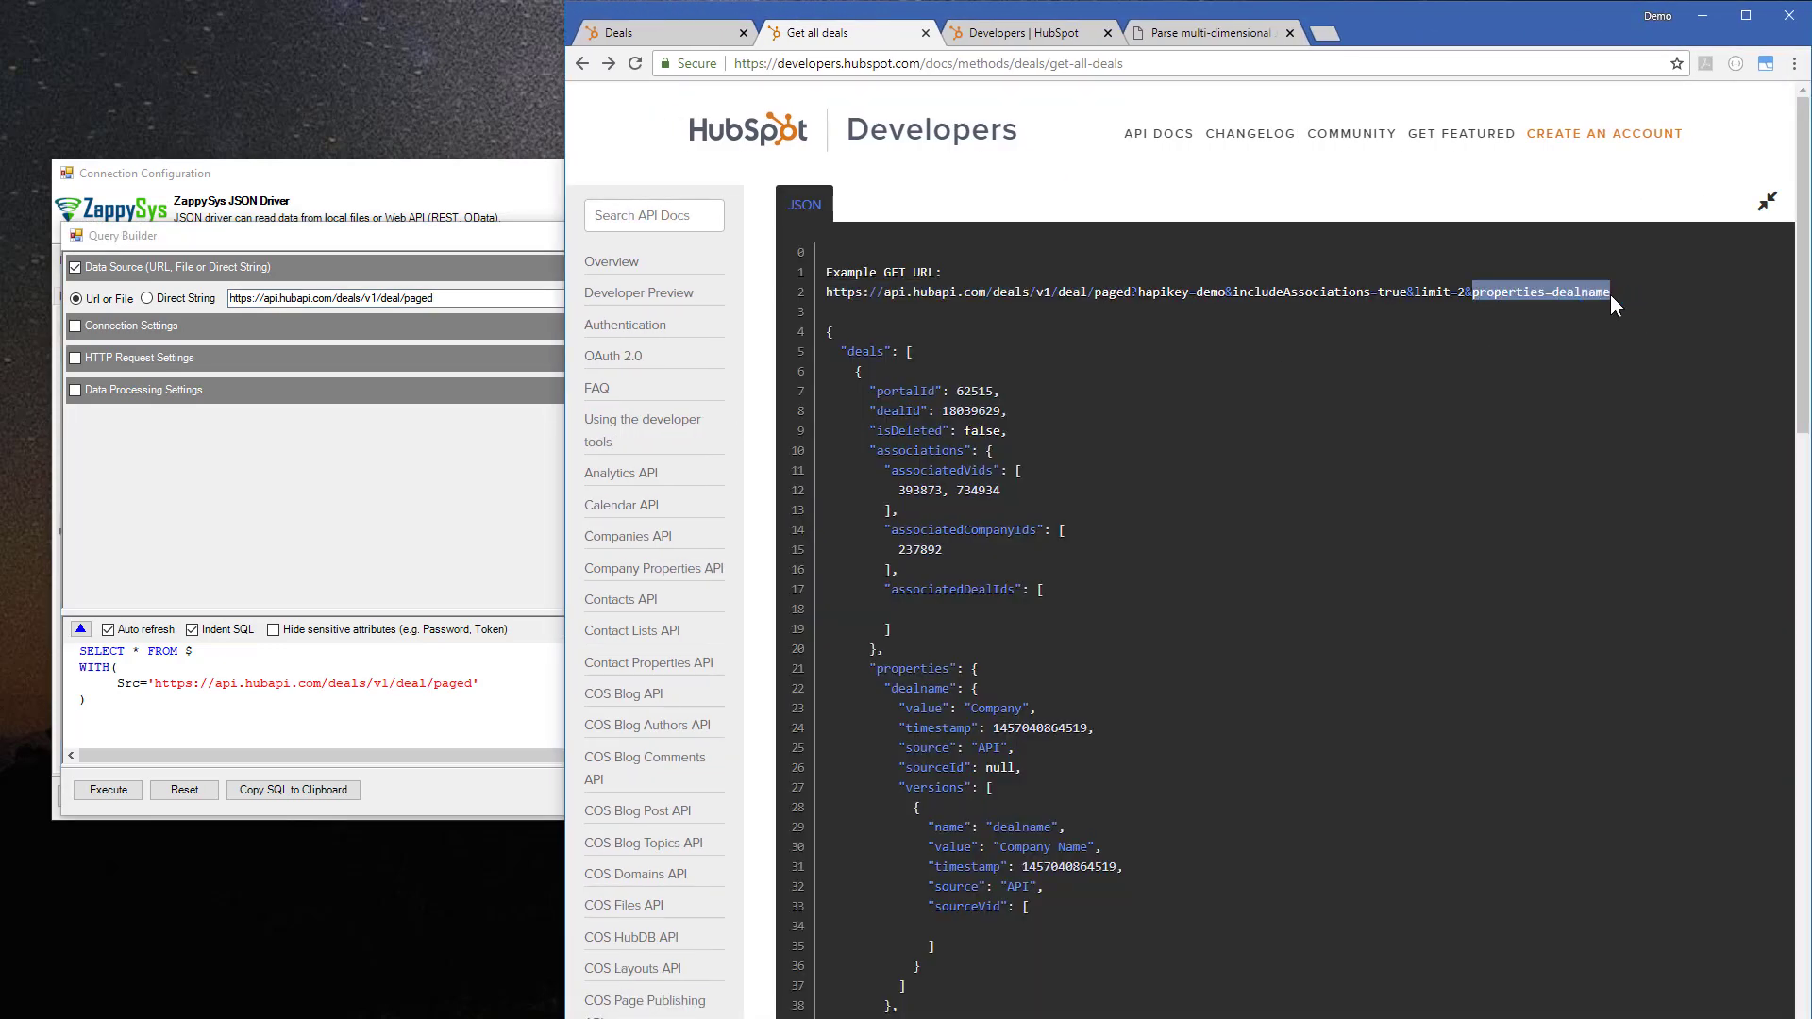
pyautogui.click(479, 302)
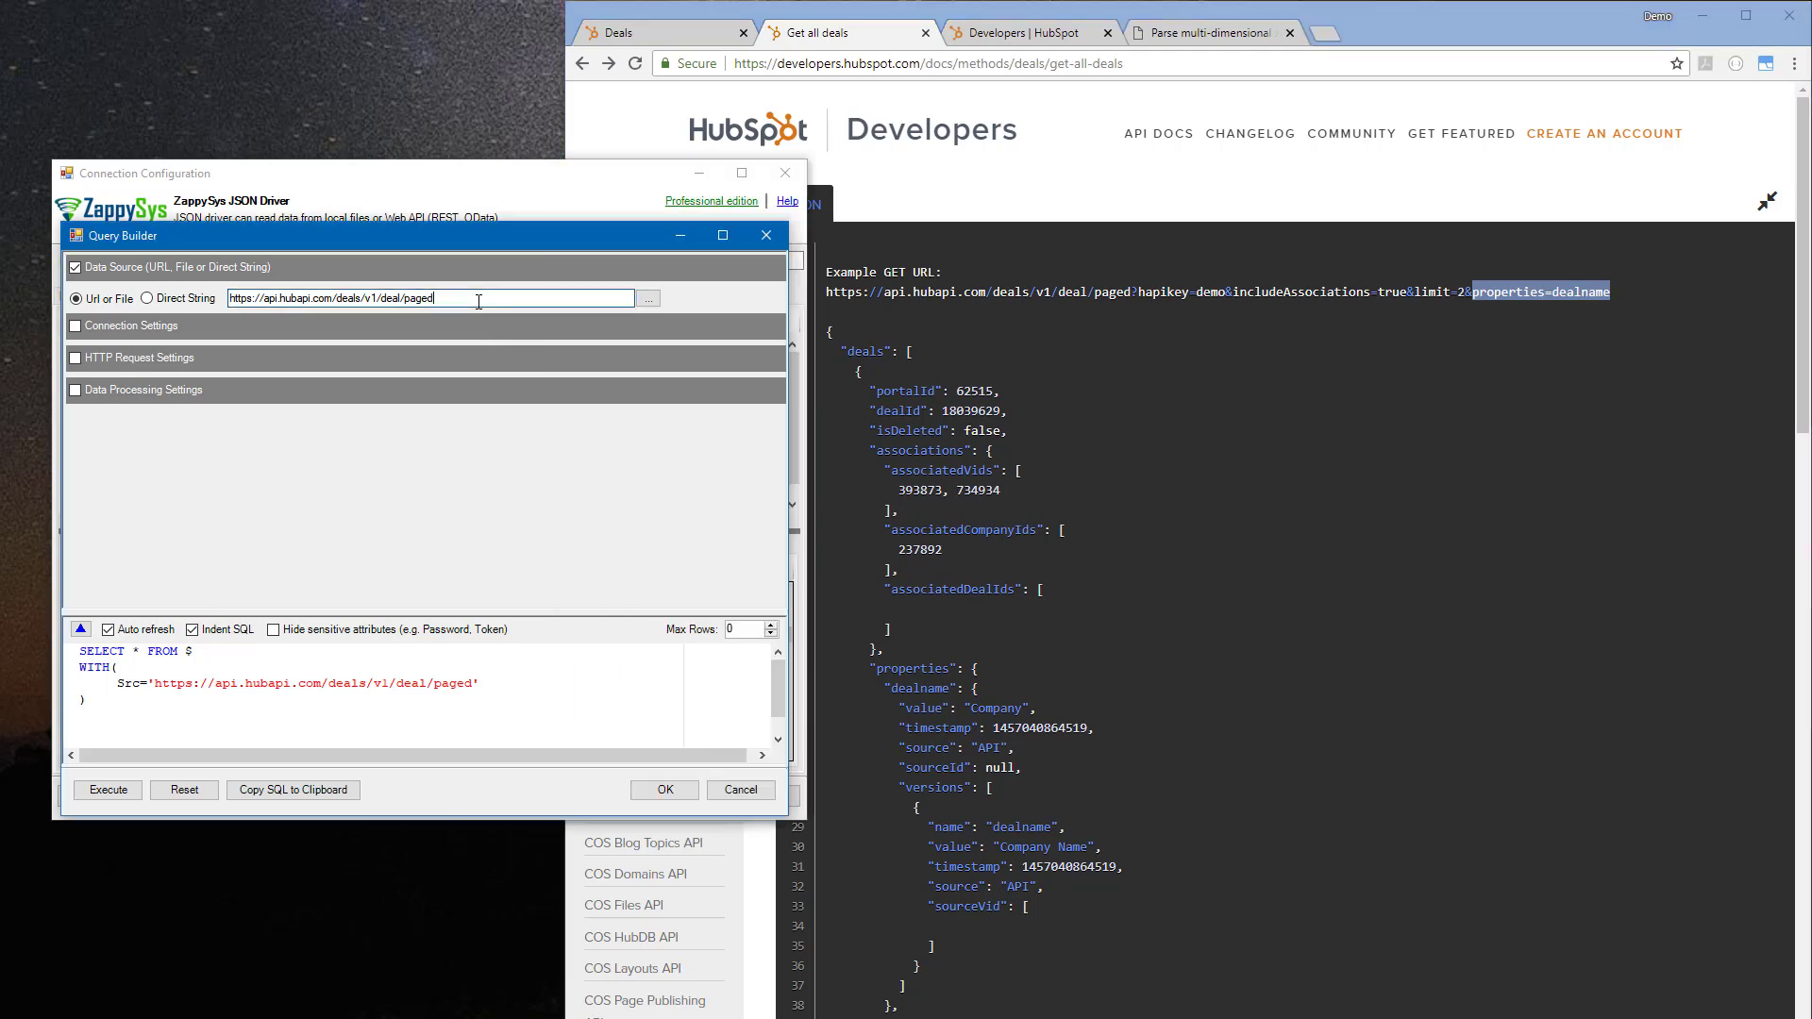
pyautogui.write('?')
pyautogui.hotkey('ctrl', 'v')
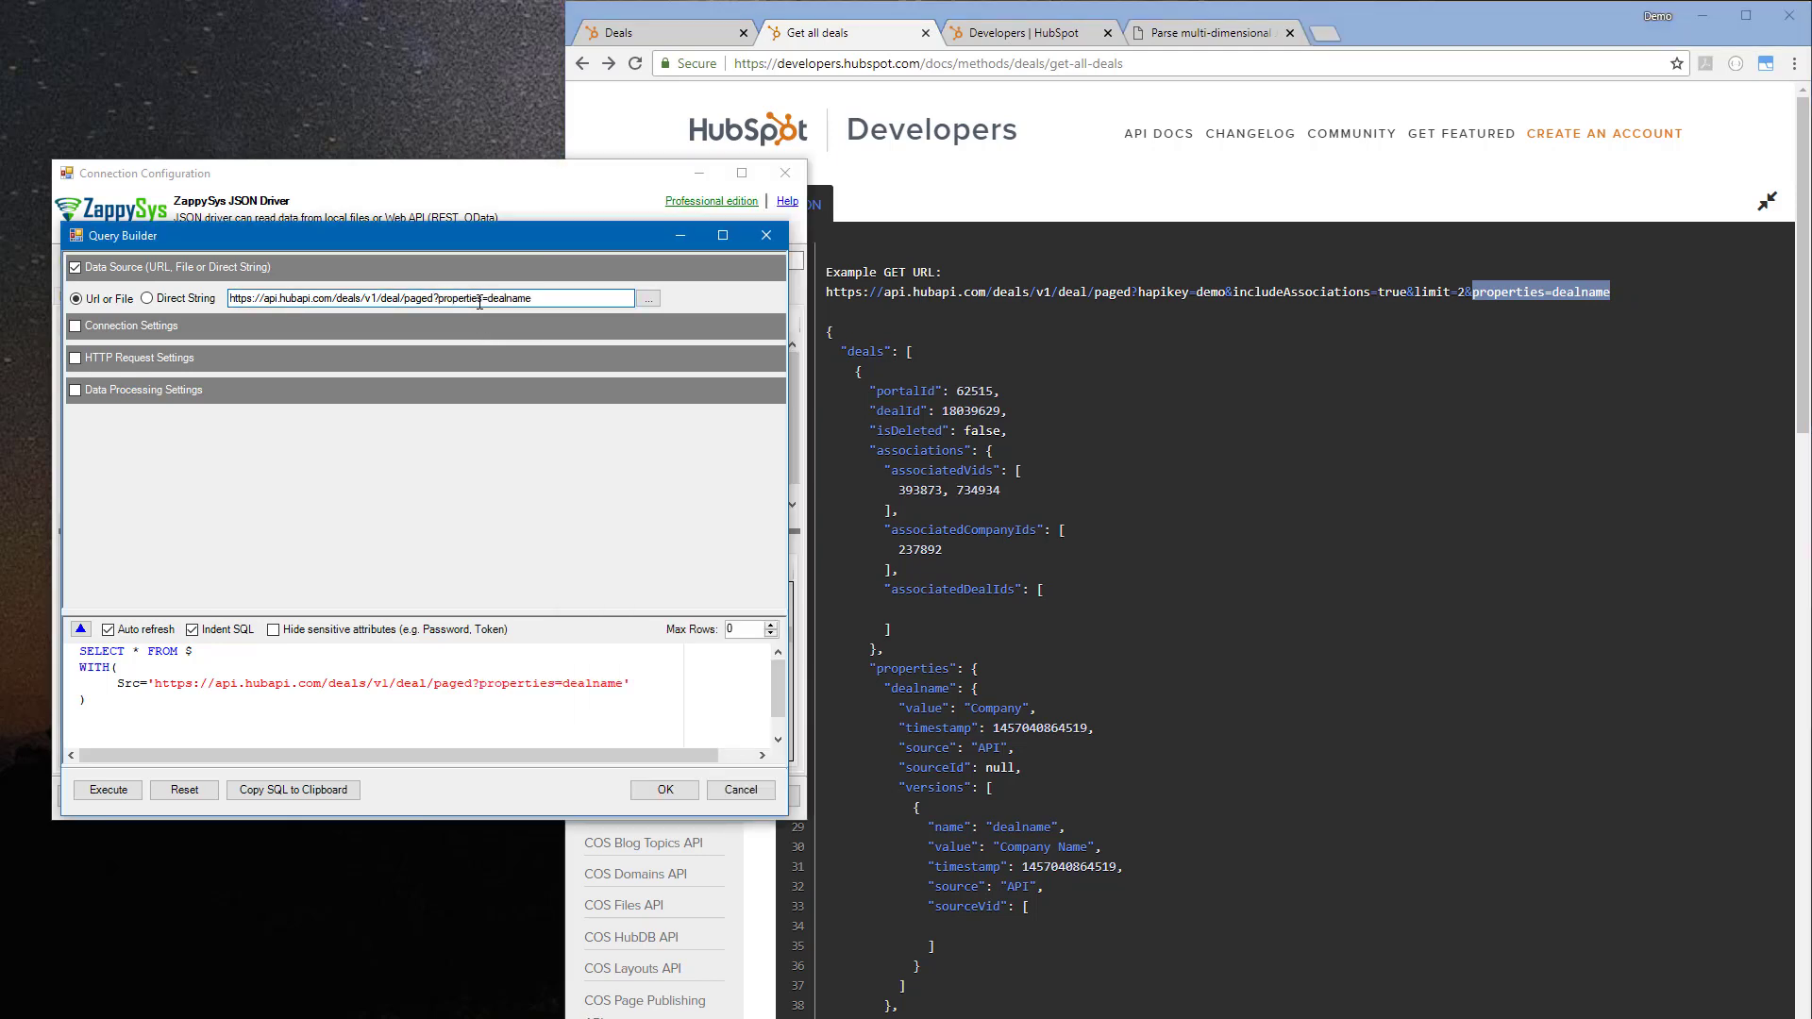
# - Extend the source URL with a second query parameter, &limit=1000, following the limit parameter in the example URL
pyautogui.write('&')
pyautogui.moveTo(1412, 292); pyautogui.dragTo(1472, 292)
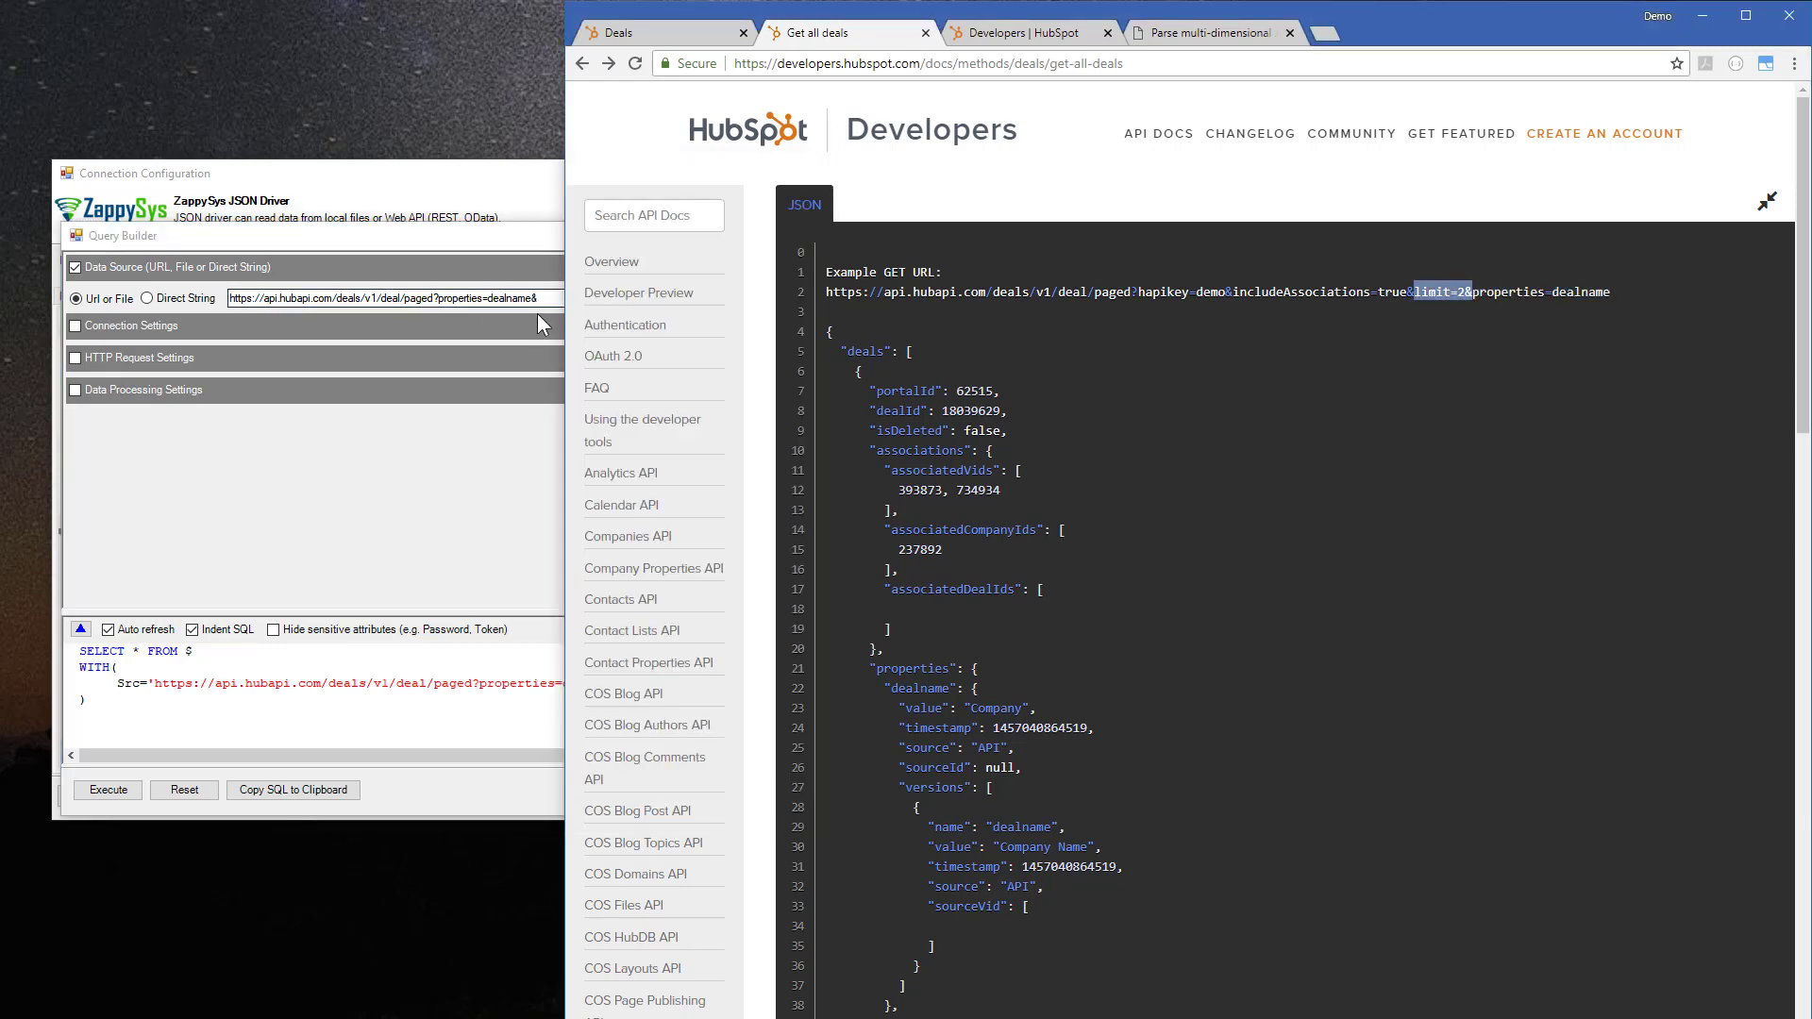
pyautogui.click(574, 306)
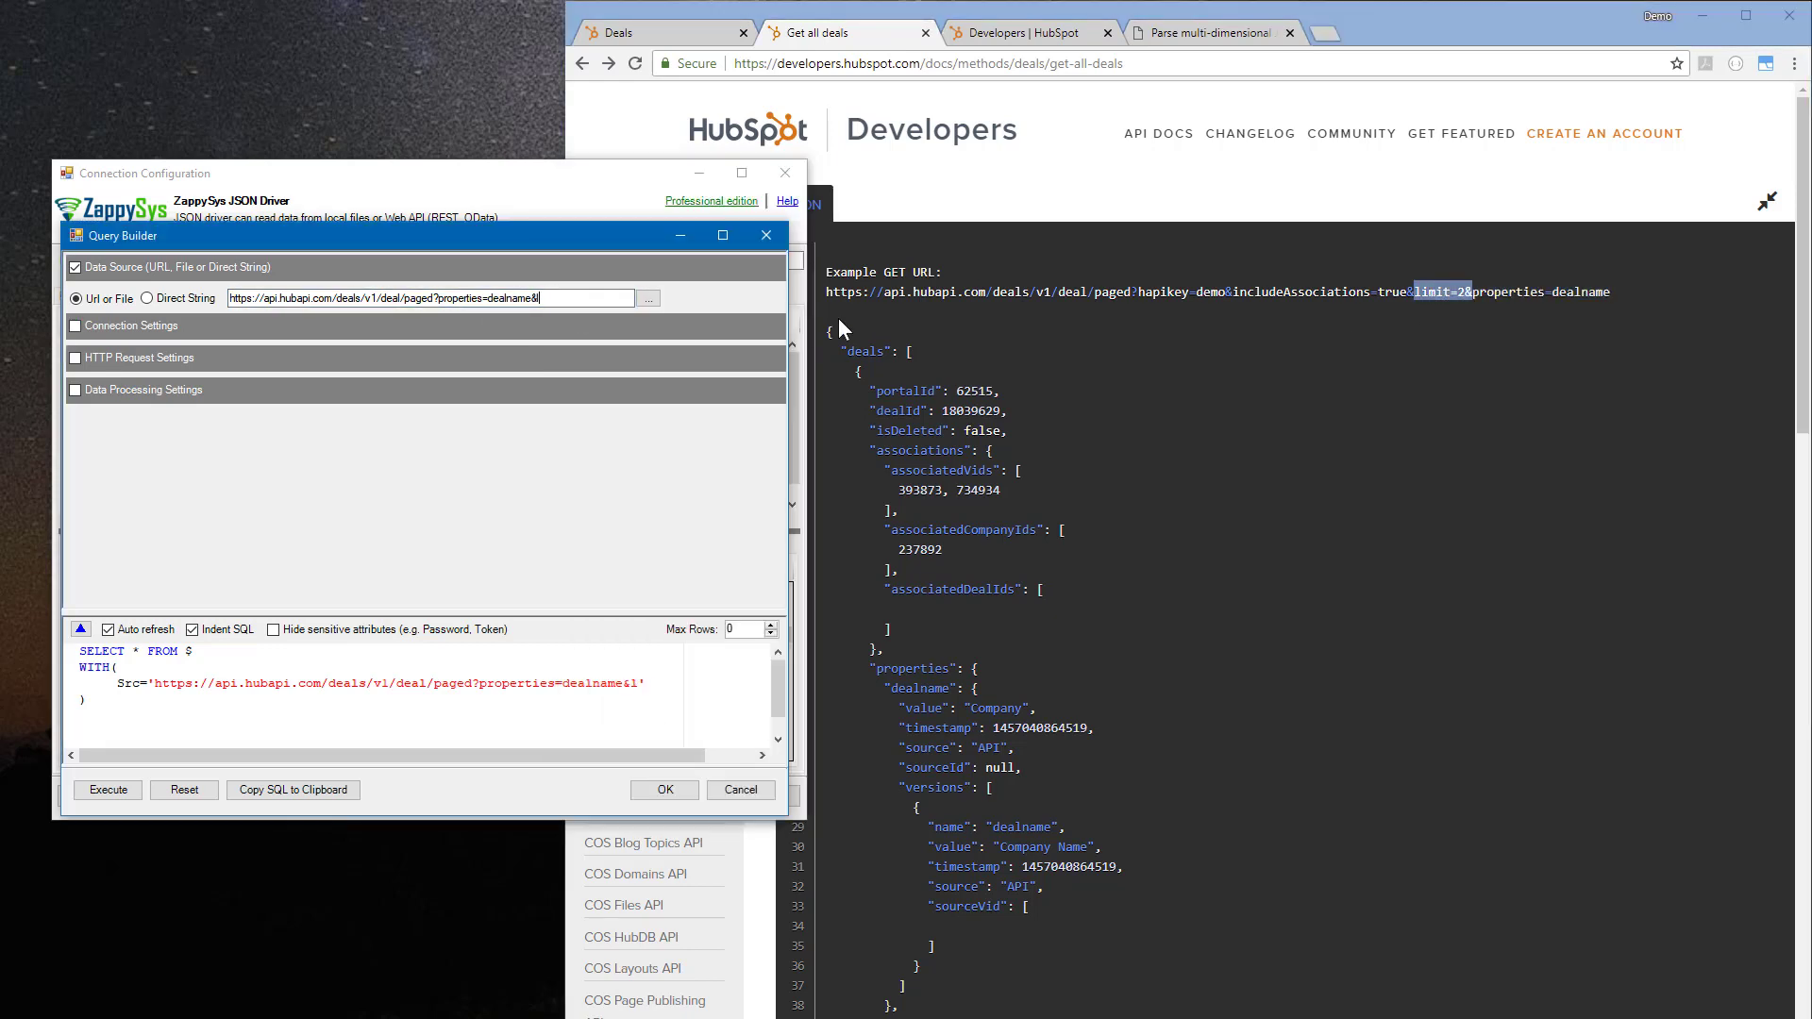
pyautogui.write('limit=1')
pyautogui.write('000')
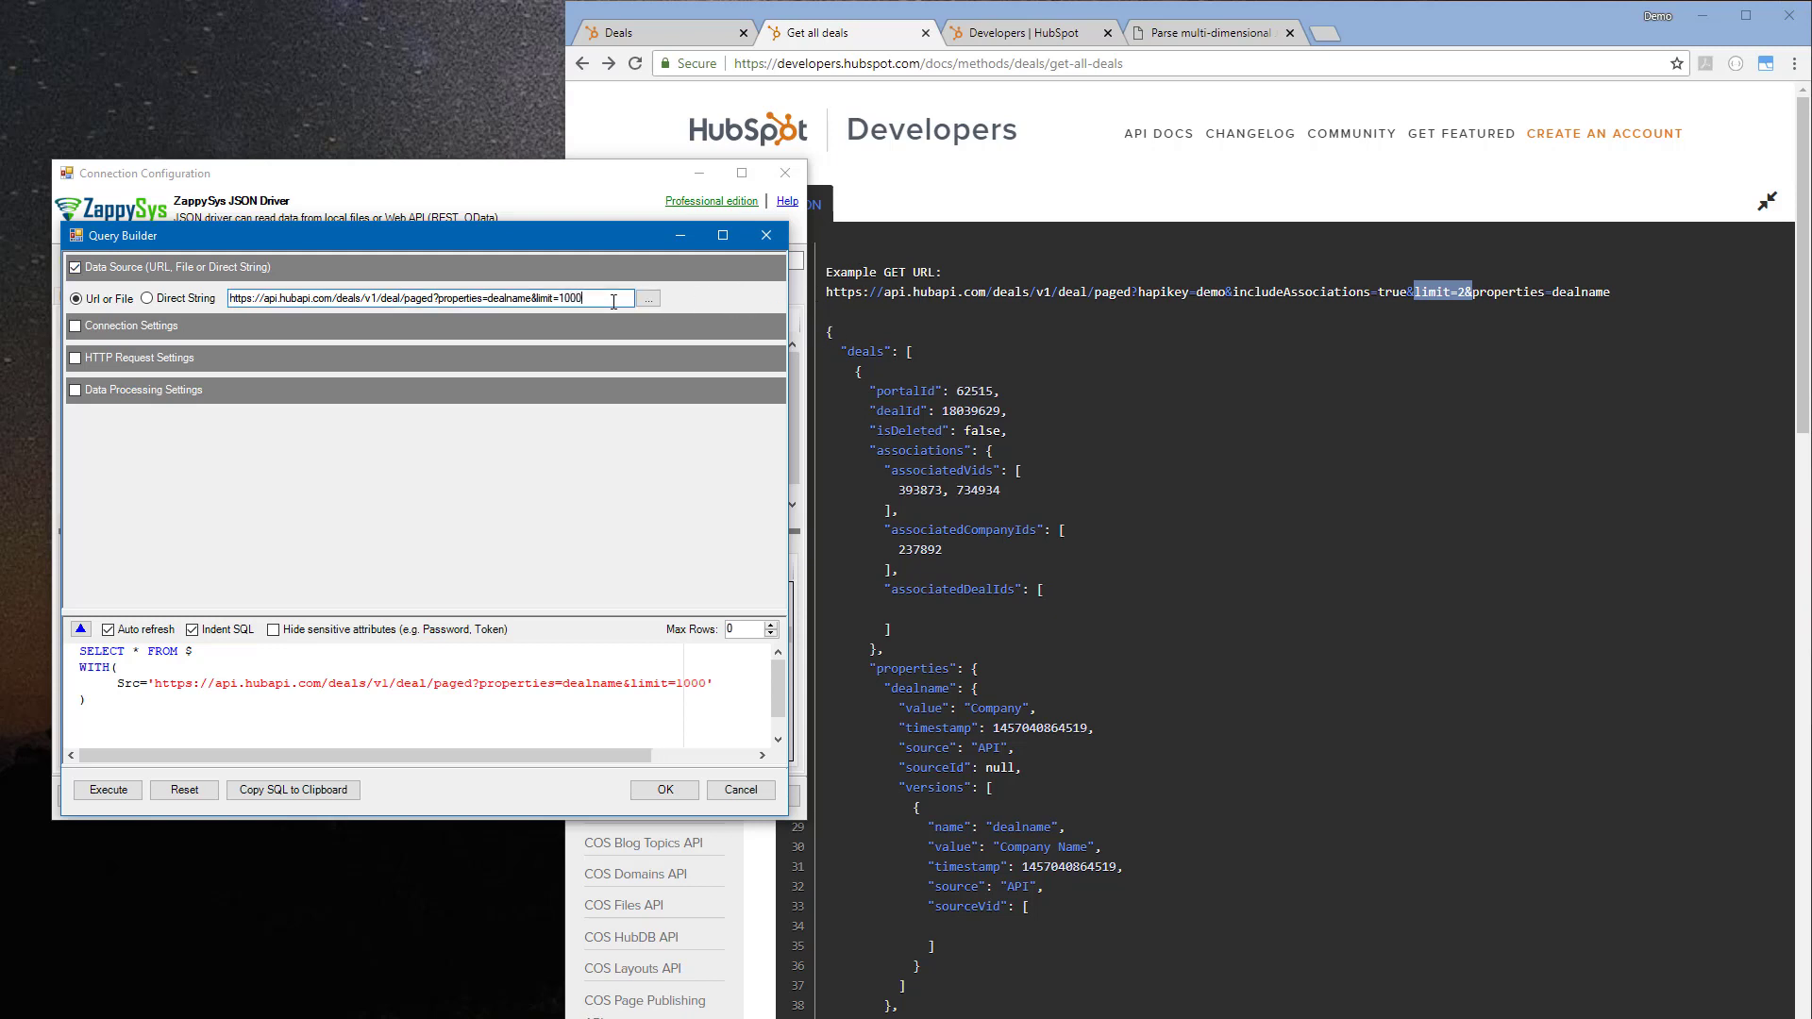
# - Check the limit parameter's description in the Get all deals documentation, and change the limit in the source URL to 1
pyautogui.click(1766, 201)
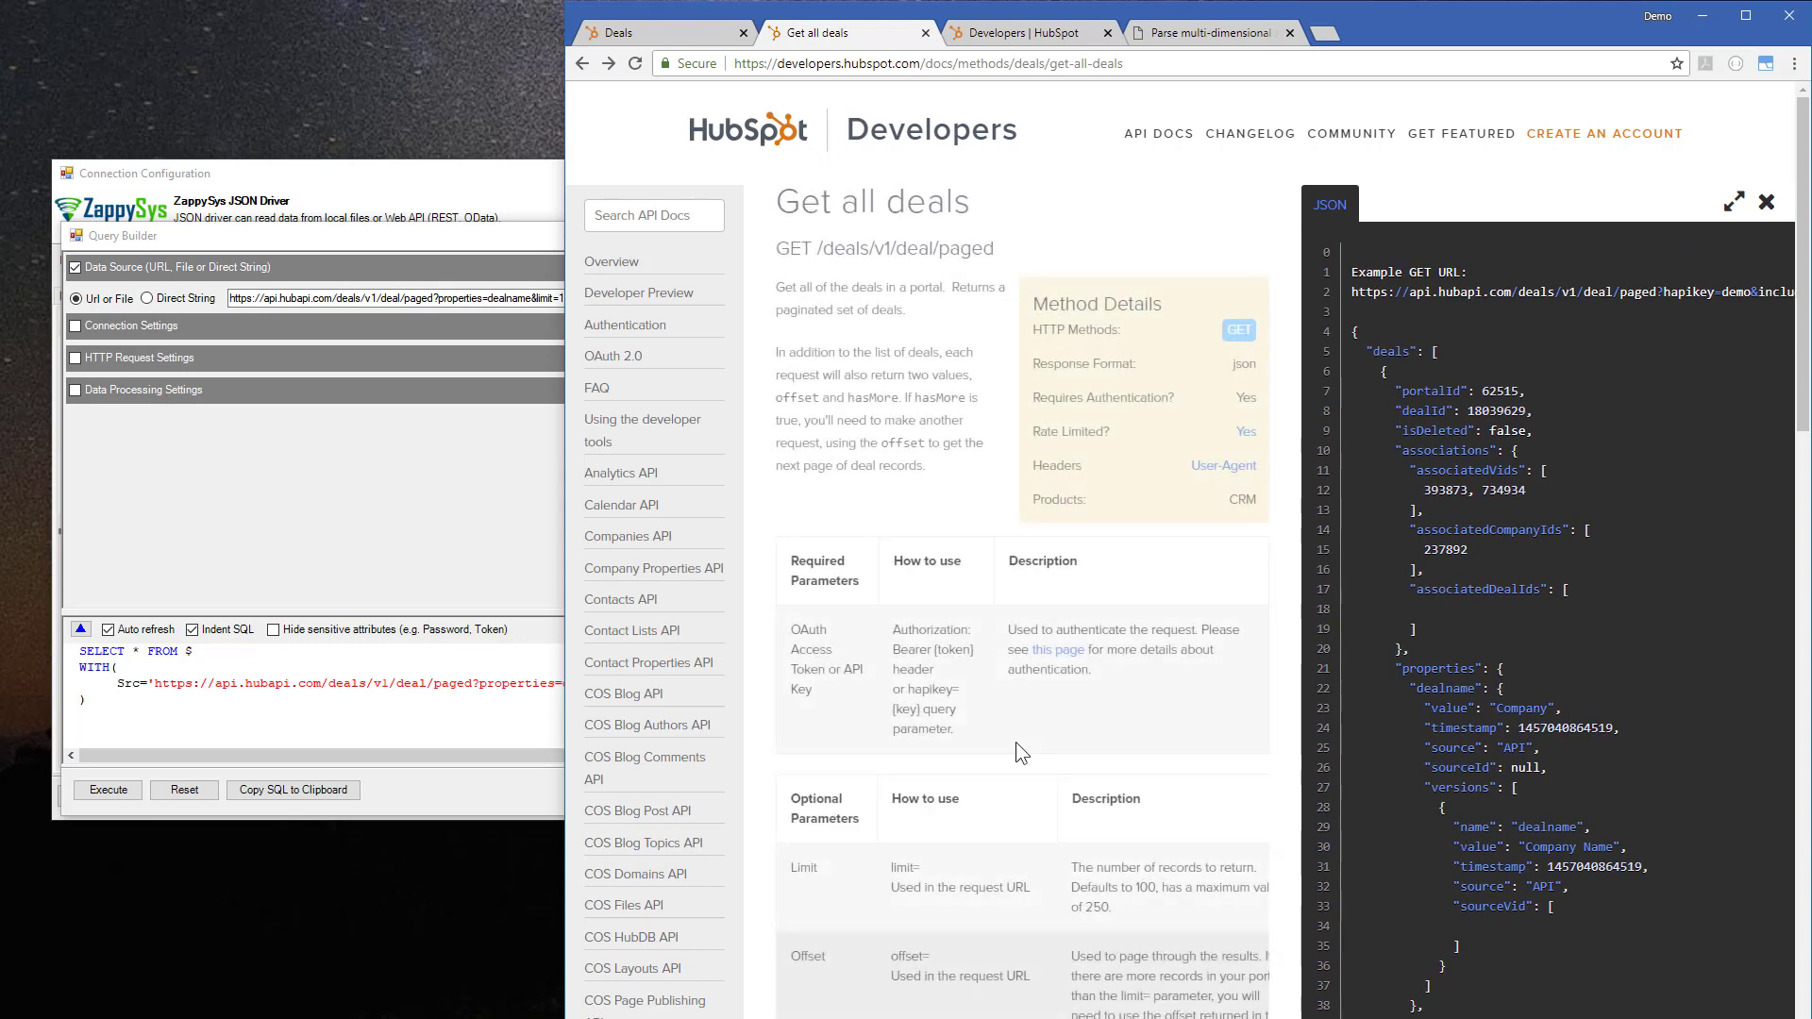
pyautogui.scroll(-1, 976, 823)
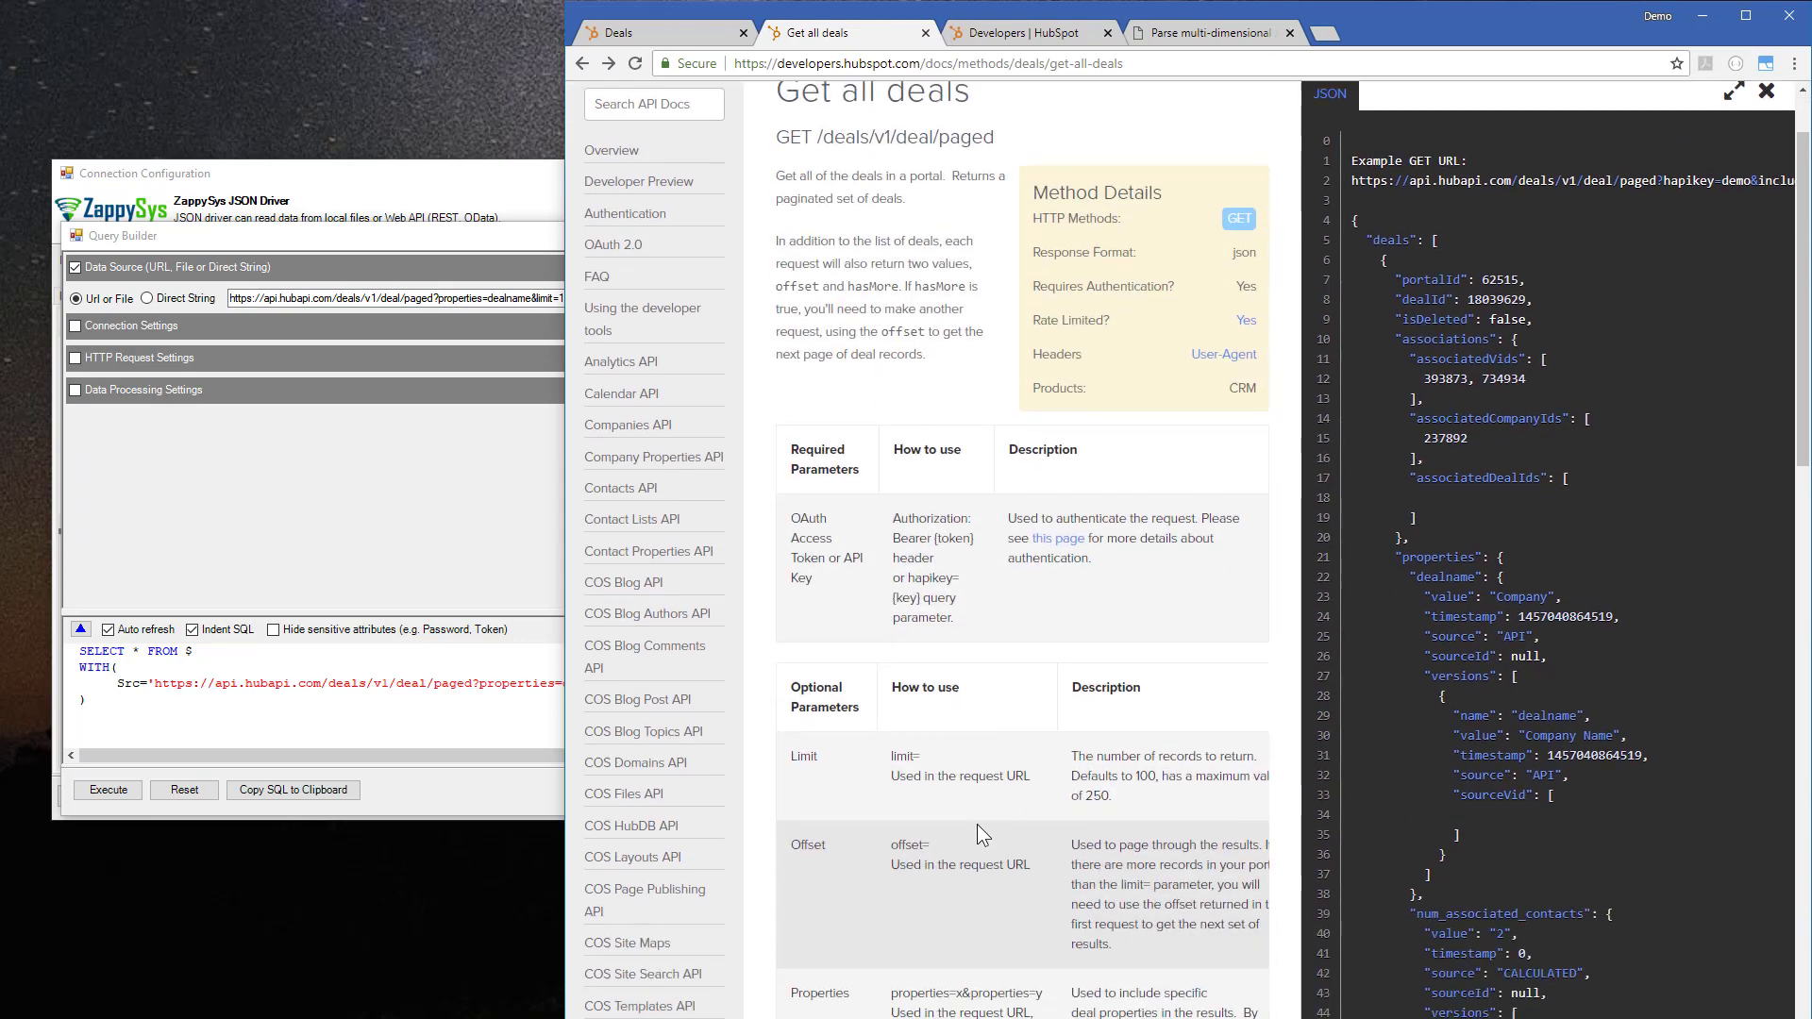
pyautogui.moveTo(930, 744); pyautogui.dragTo(1033, 761)
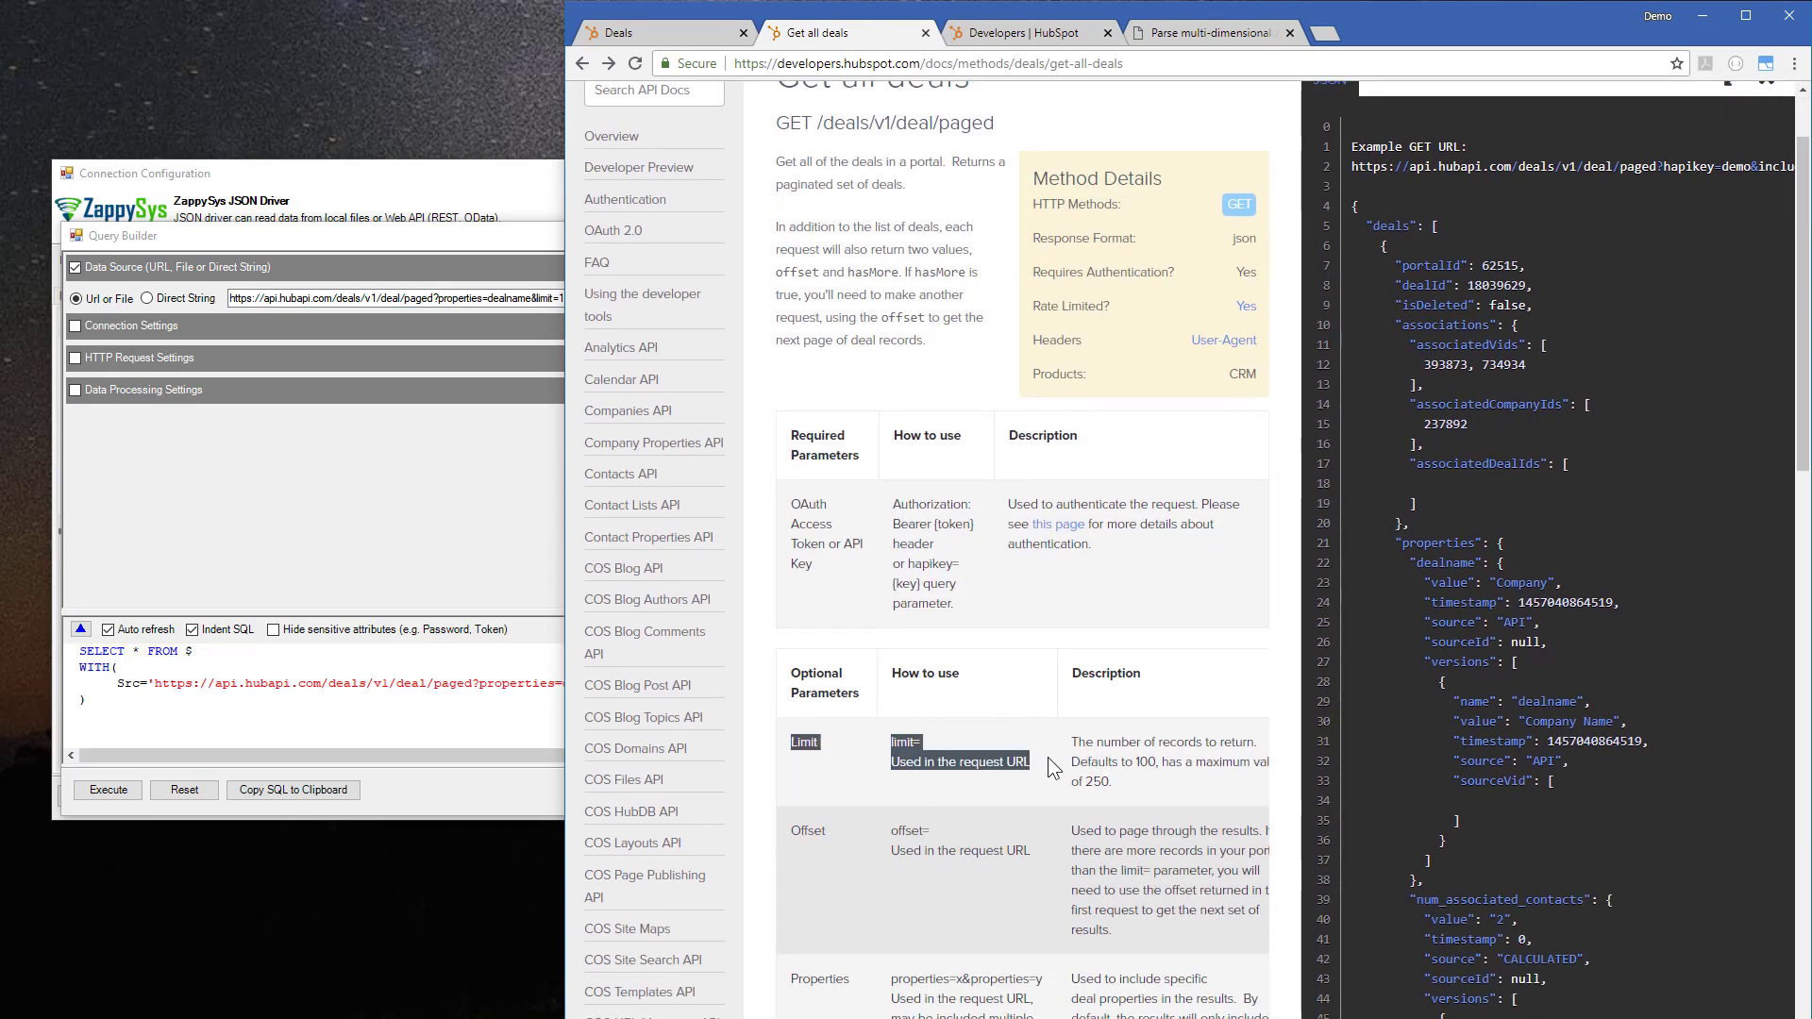
pyautogui.moveTo(1135, 783); pyautogui.dragTo(1082, 779)
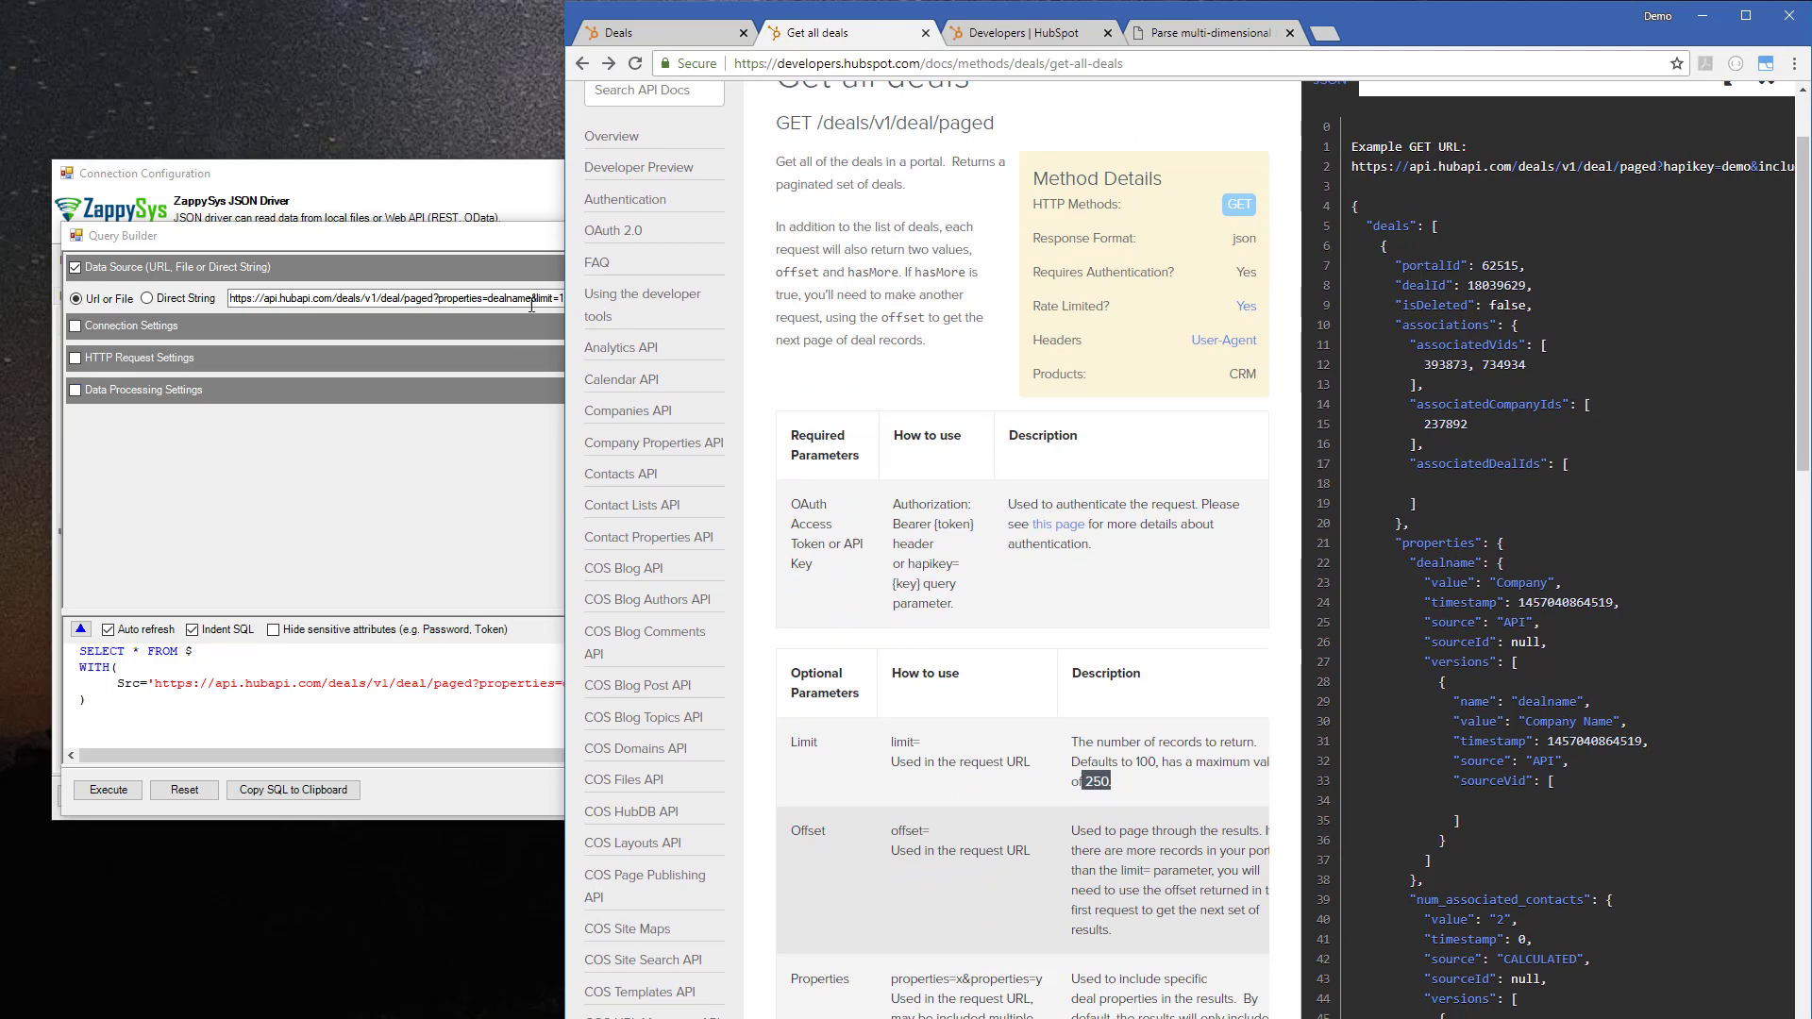
pyautogui.click(531, 304)
pyautogui.moveTo(564, 299); pyautogui.dragTo(826, 328)
pyautogui.press('BackSpace')
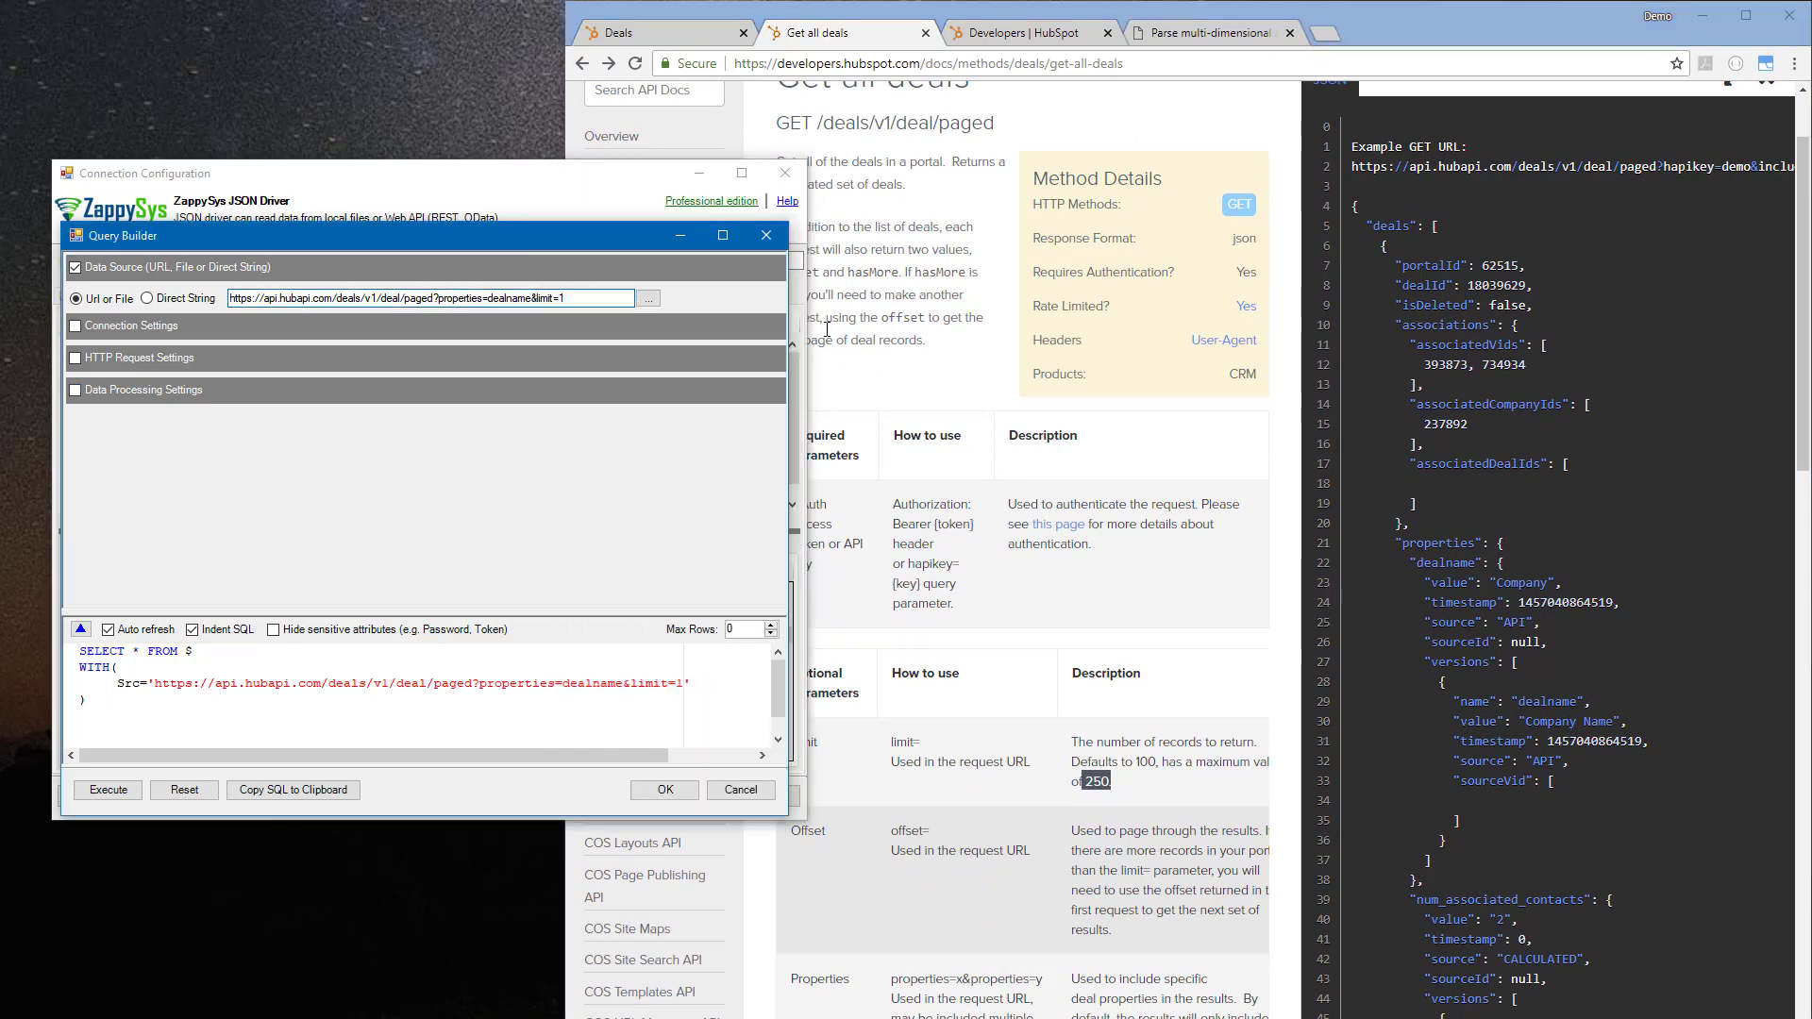
pyautogui.doubleClick(585, 301)
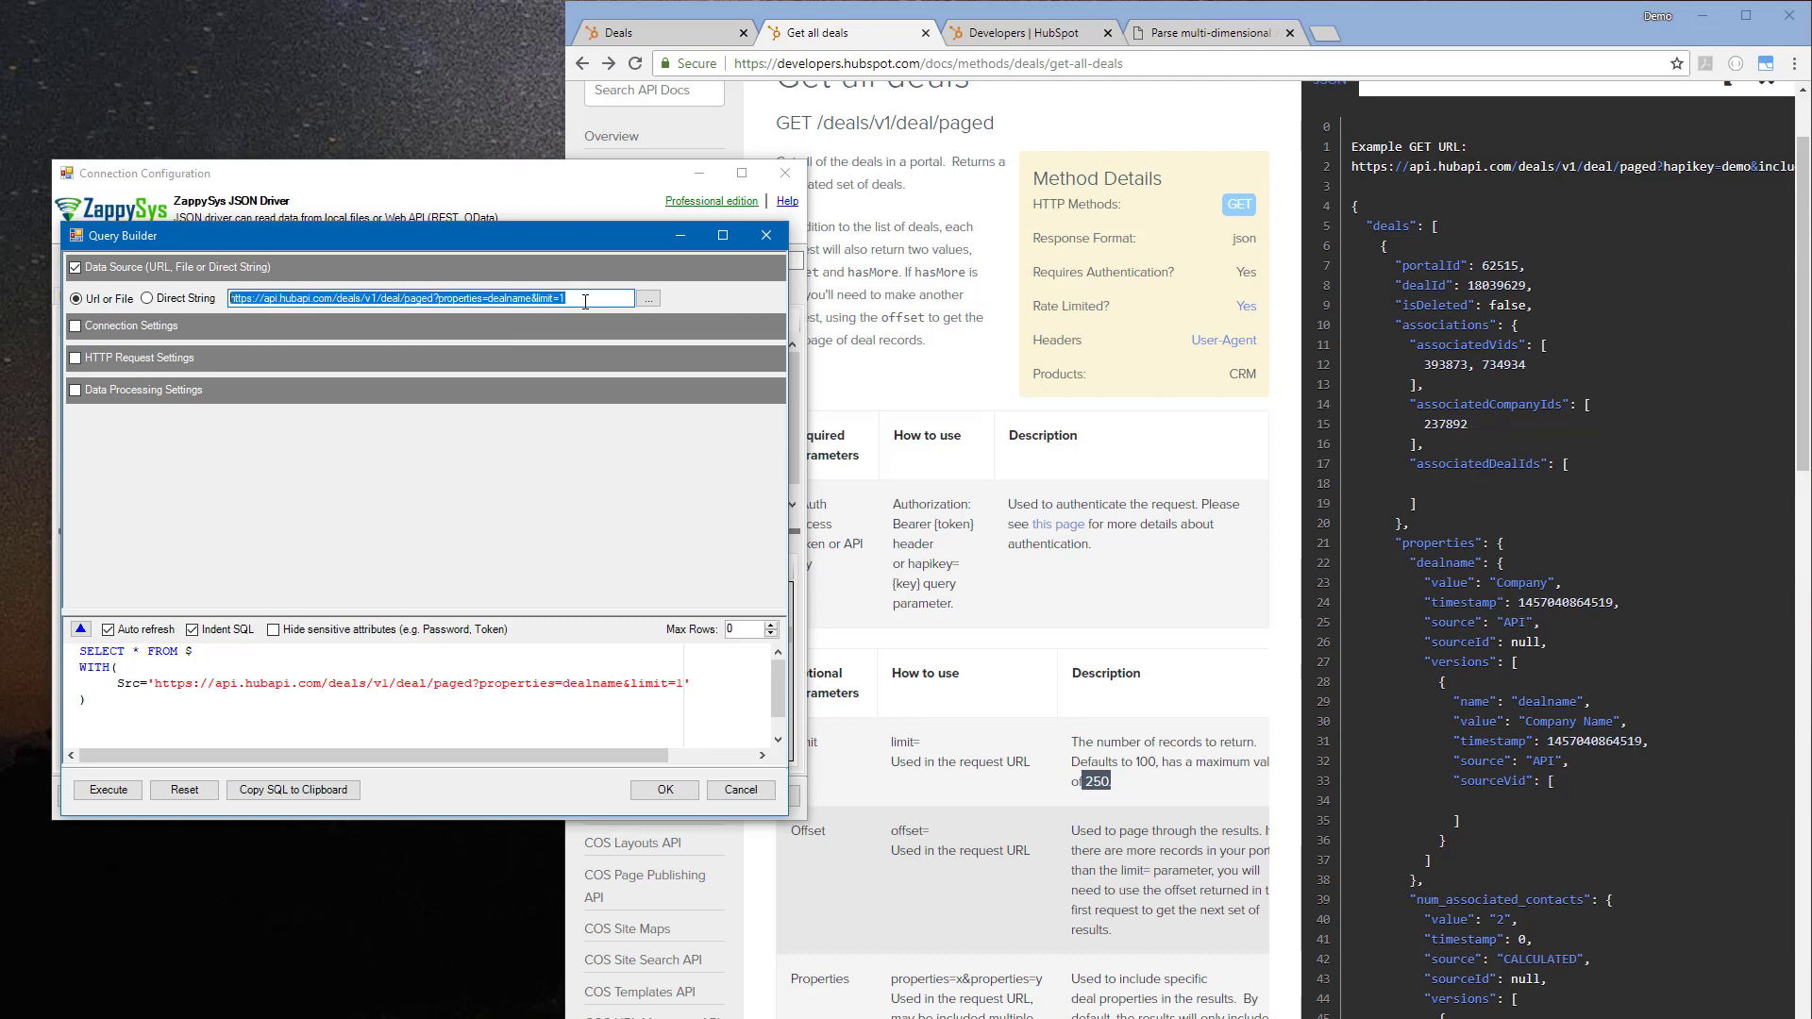
# - Execute the deals query from the Query Builder and dismiss the exception report
pyautogui.click(108, 790)
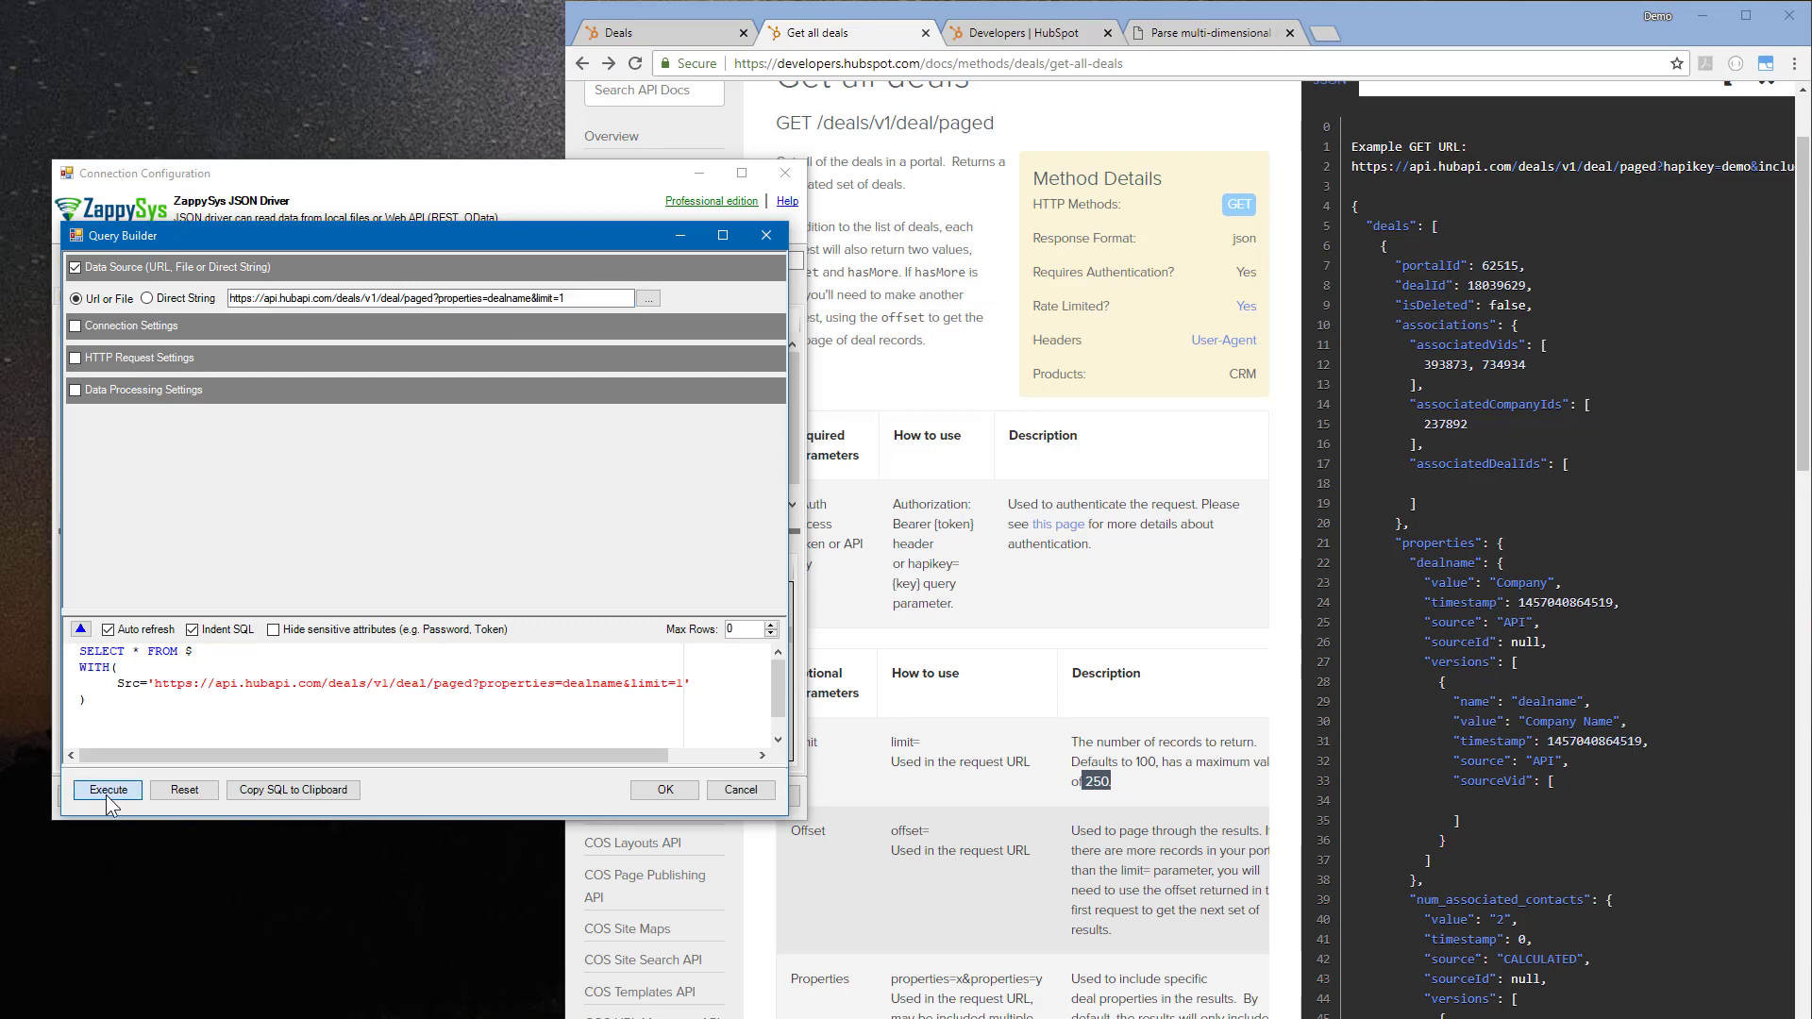
pyautogui.click(151, 865)
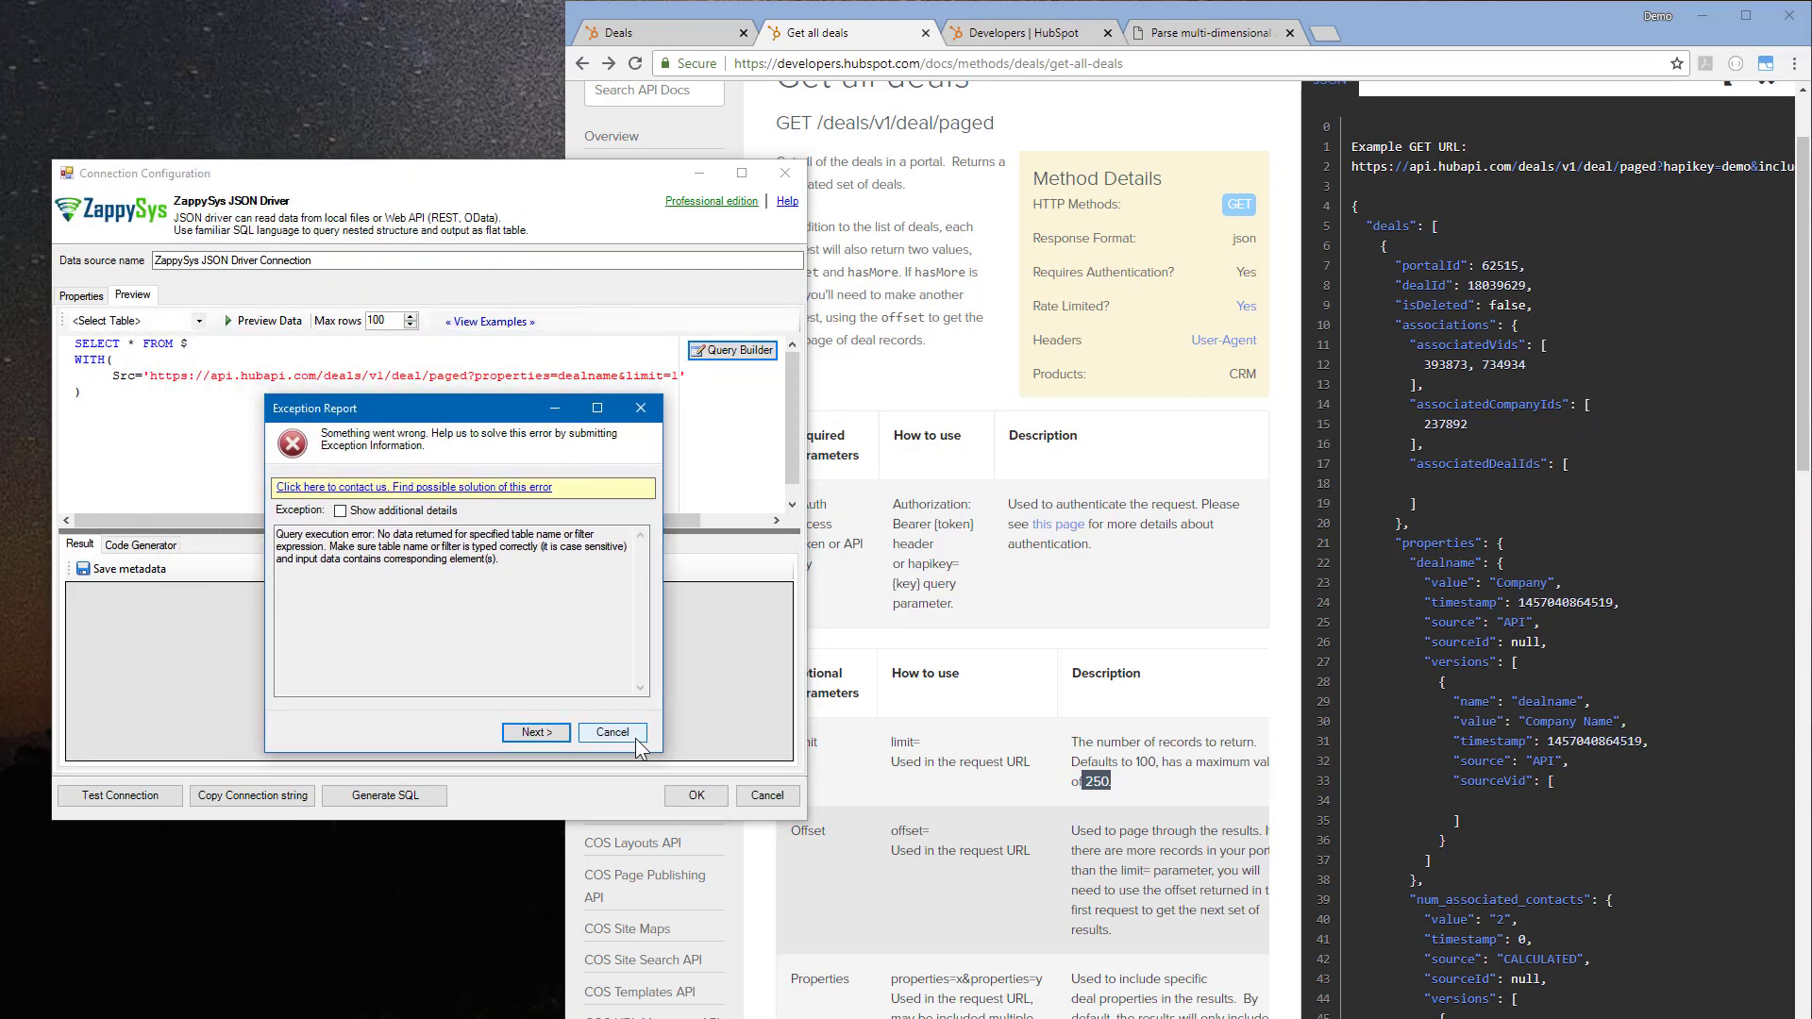
pyautogui.click(612, 733)
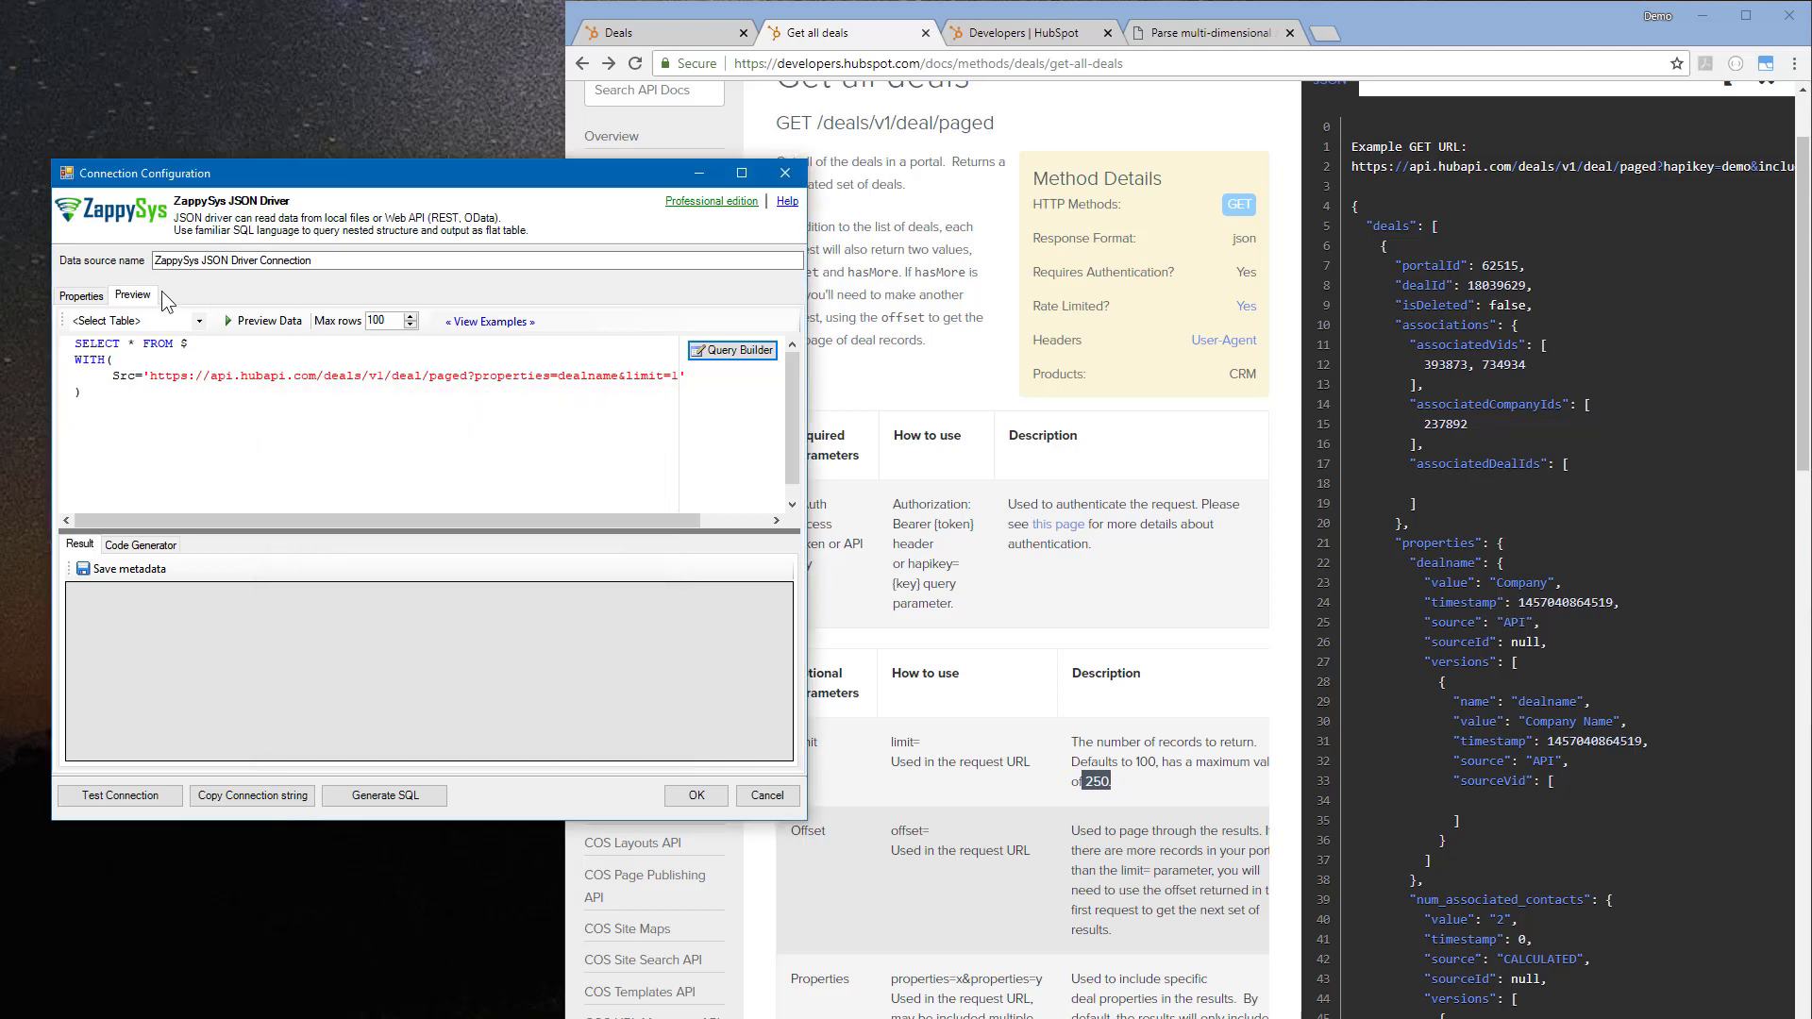
# - Compare the data source's contacts filter with the deals JSON structure in the documentation, and clear the filter expression
pyautogui.click(93, 299)
pyautogui.moveTo(481, 666); pyautogui.dragTo(112, 665)
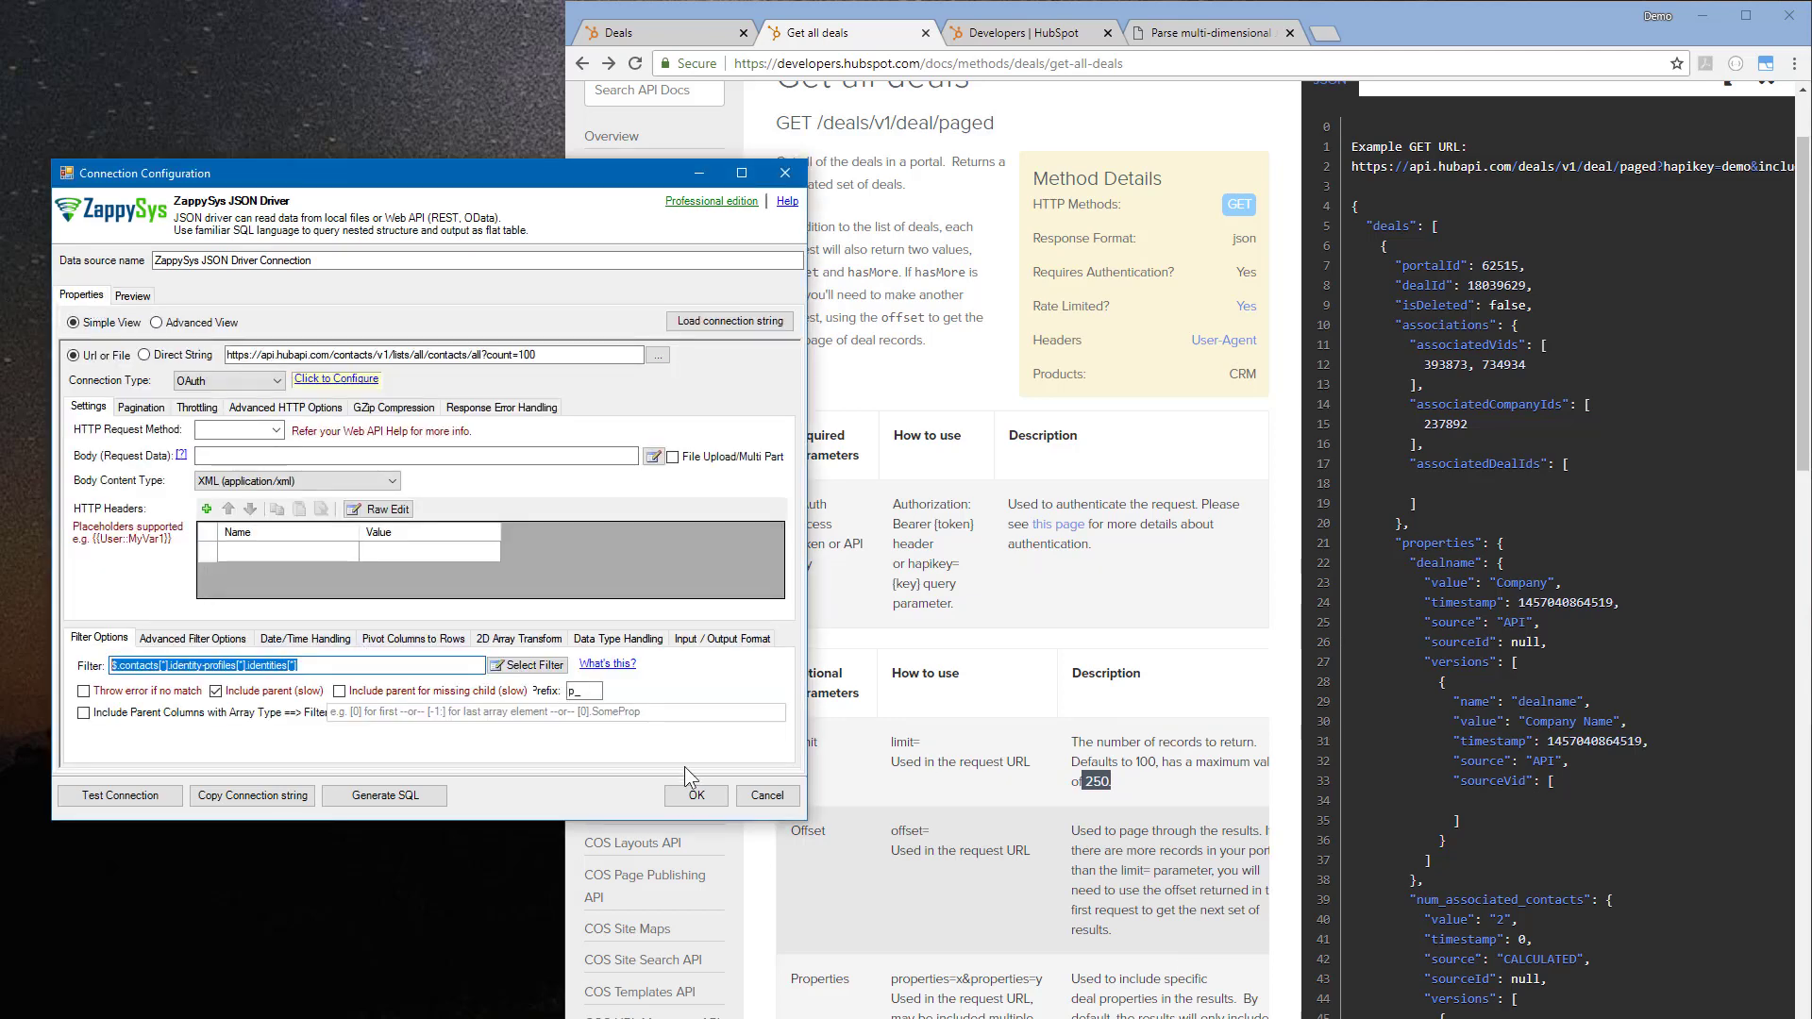
pyautogui.press('End')
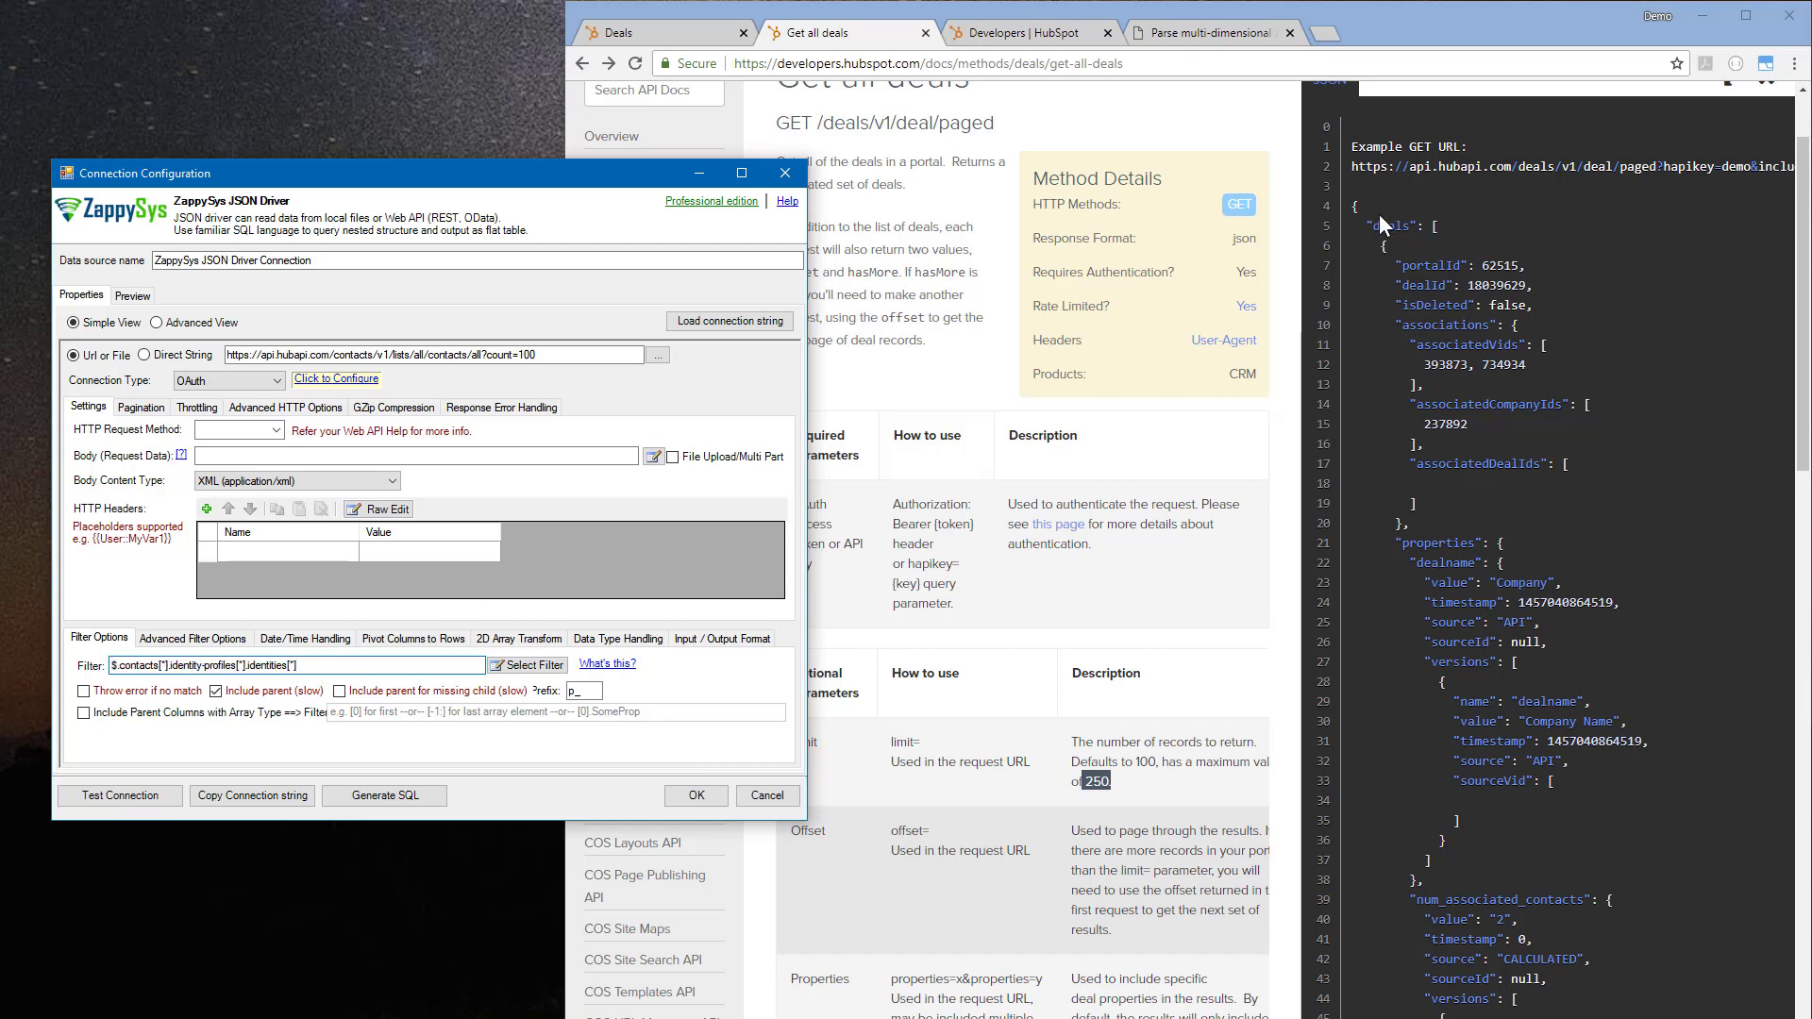
pyautogui.click(1350, 198)
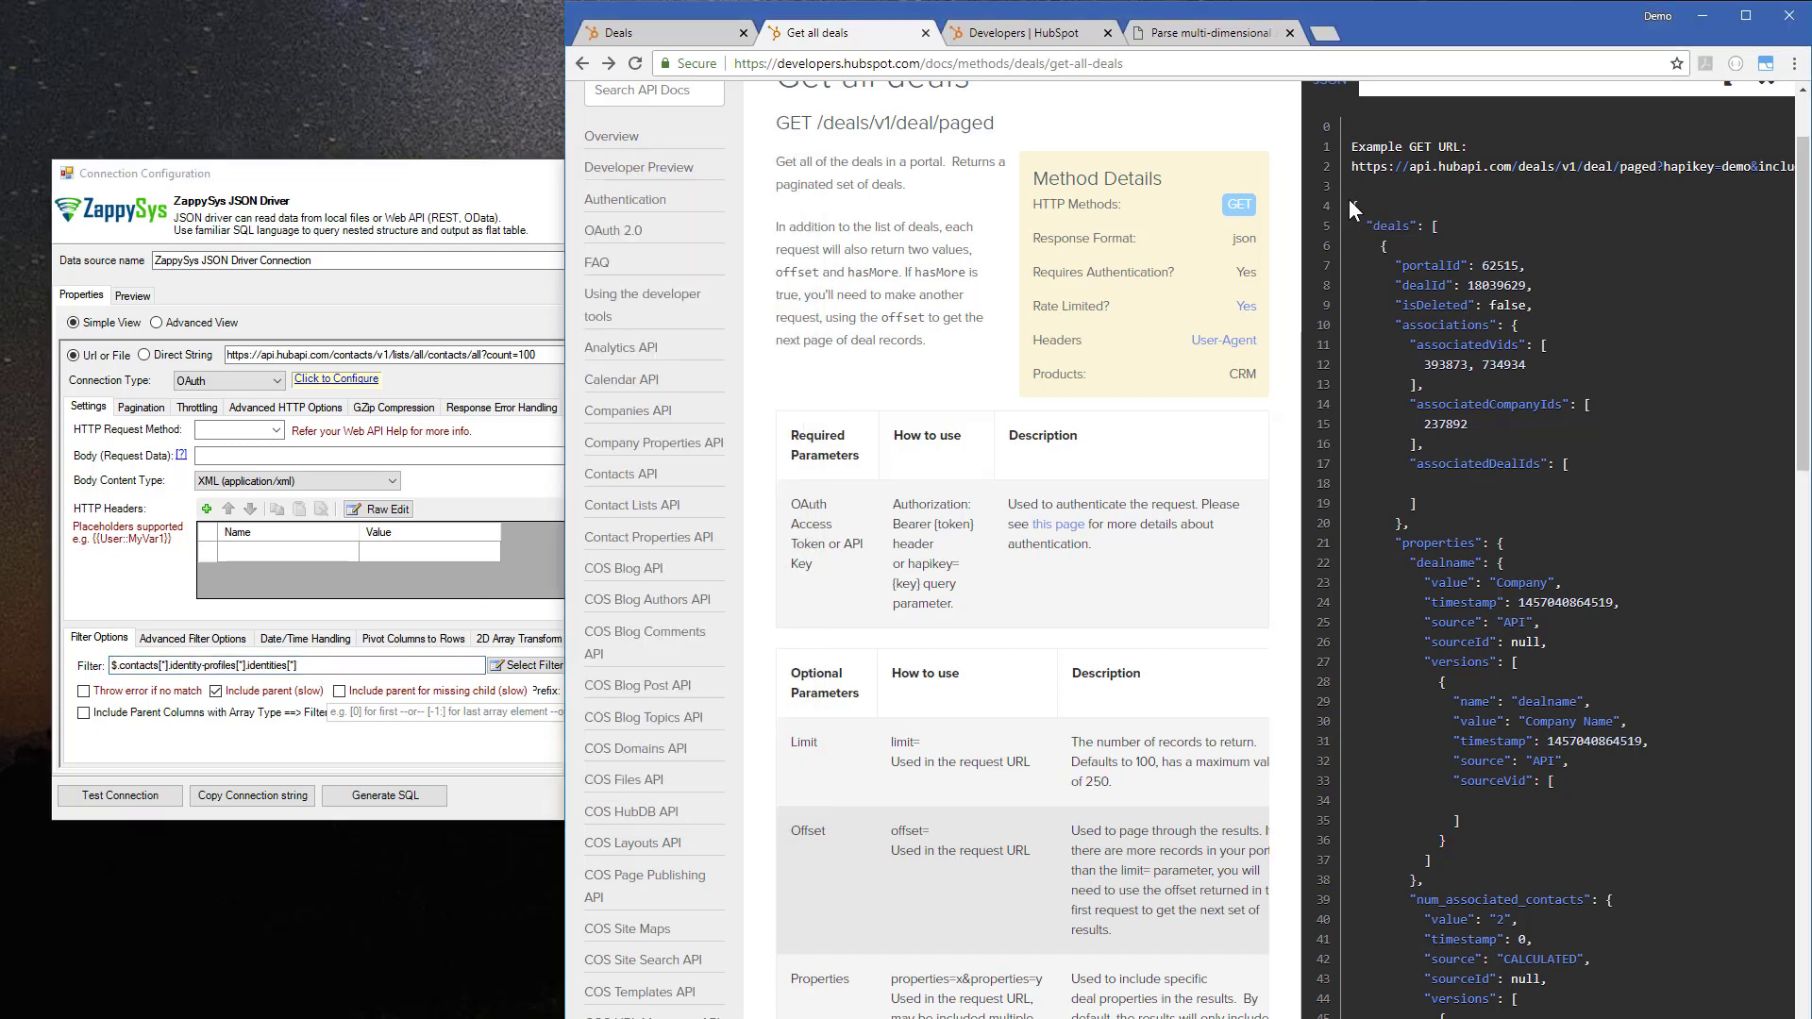
pyautogui.moveTo(1349, 200); pyautogui.dragTo(1644, 707)
pyautogui.click(1600, 551)
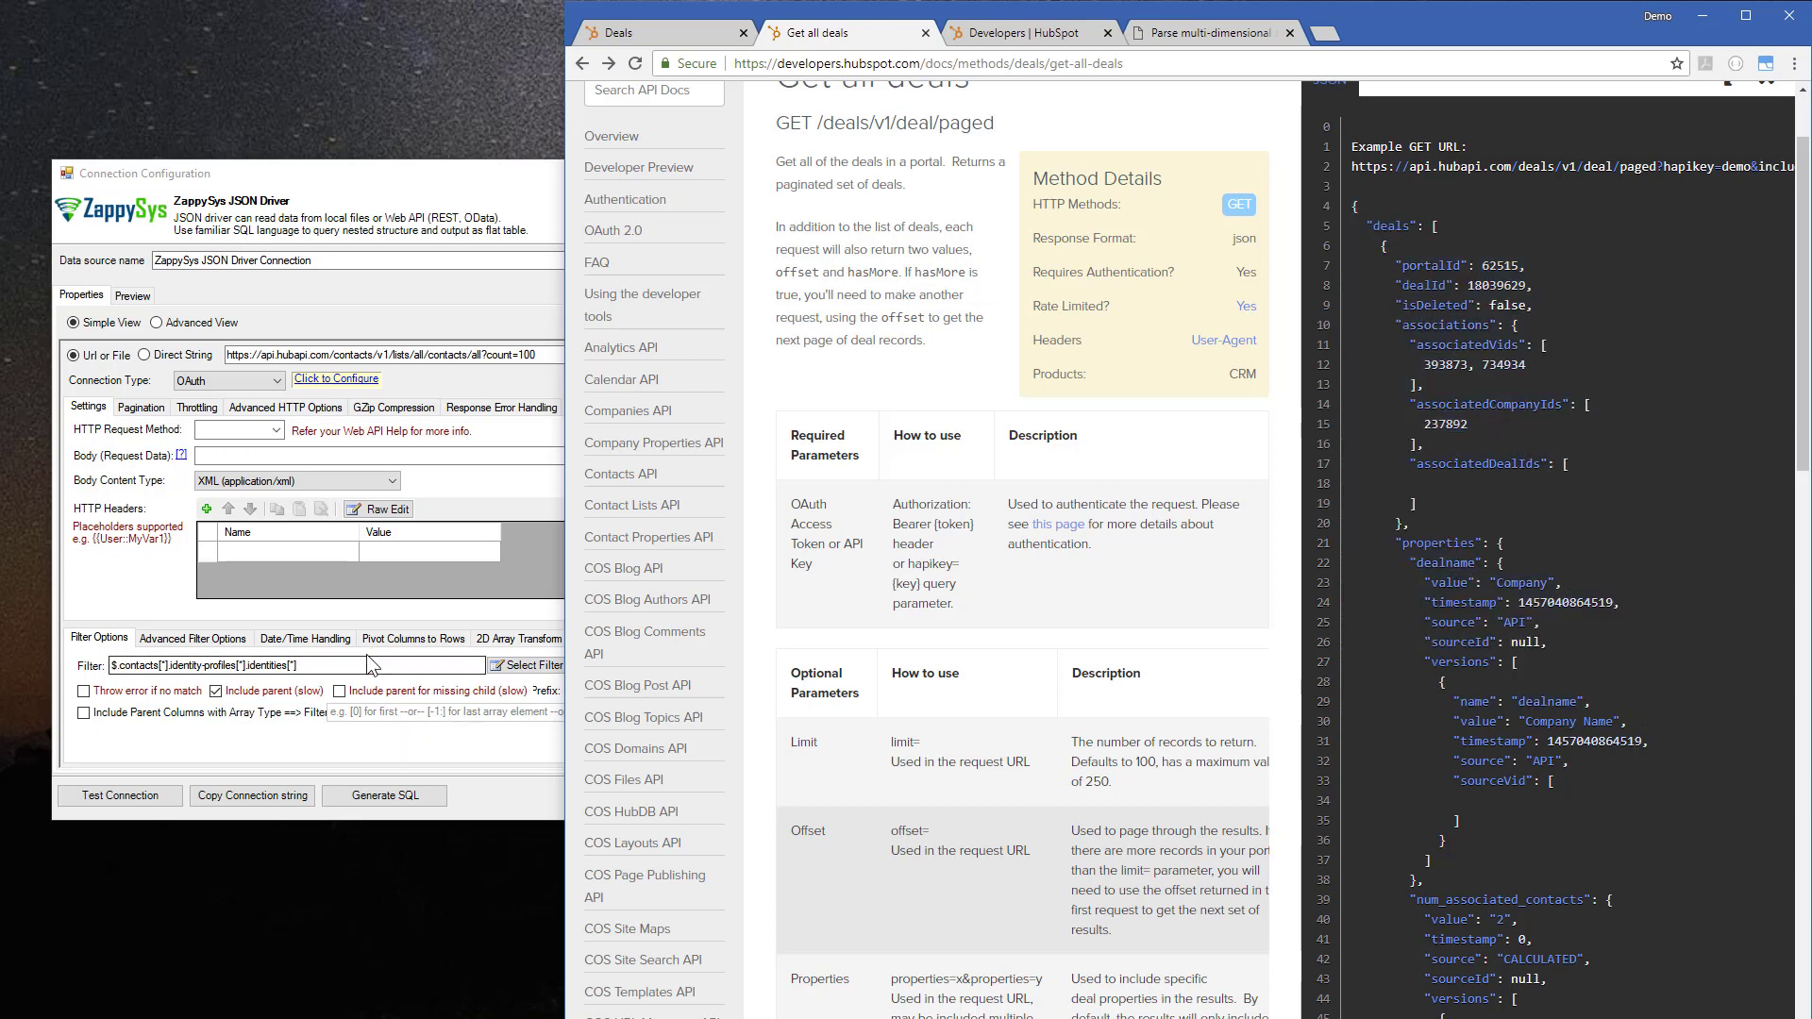
pyautogui.moveTo(483, 665); pyautogui.dragTo(109, 666)
pyautogui.press('Delete')
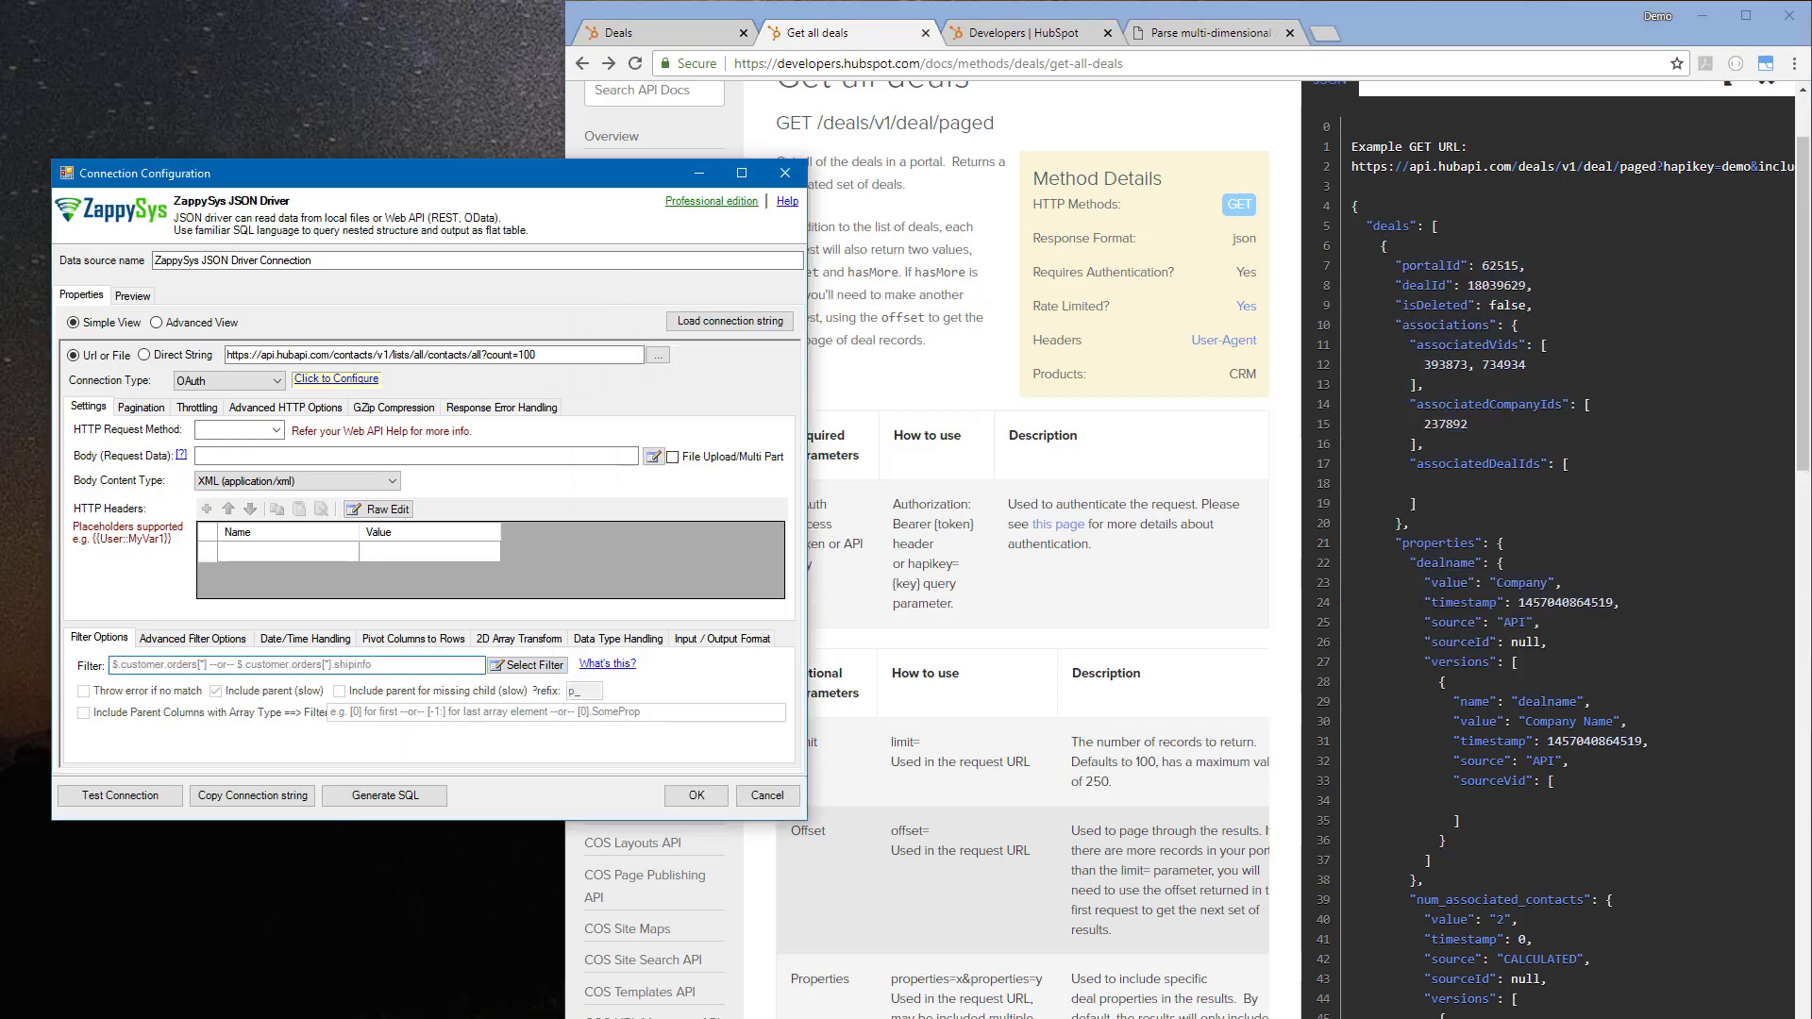
# - Preview the deals query's data and examine the deals, hasMore and offset columns of the result
pyautogui.click(135, 298)
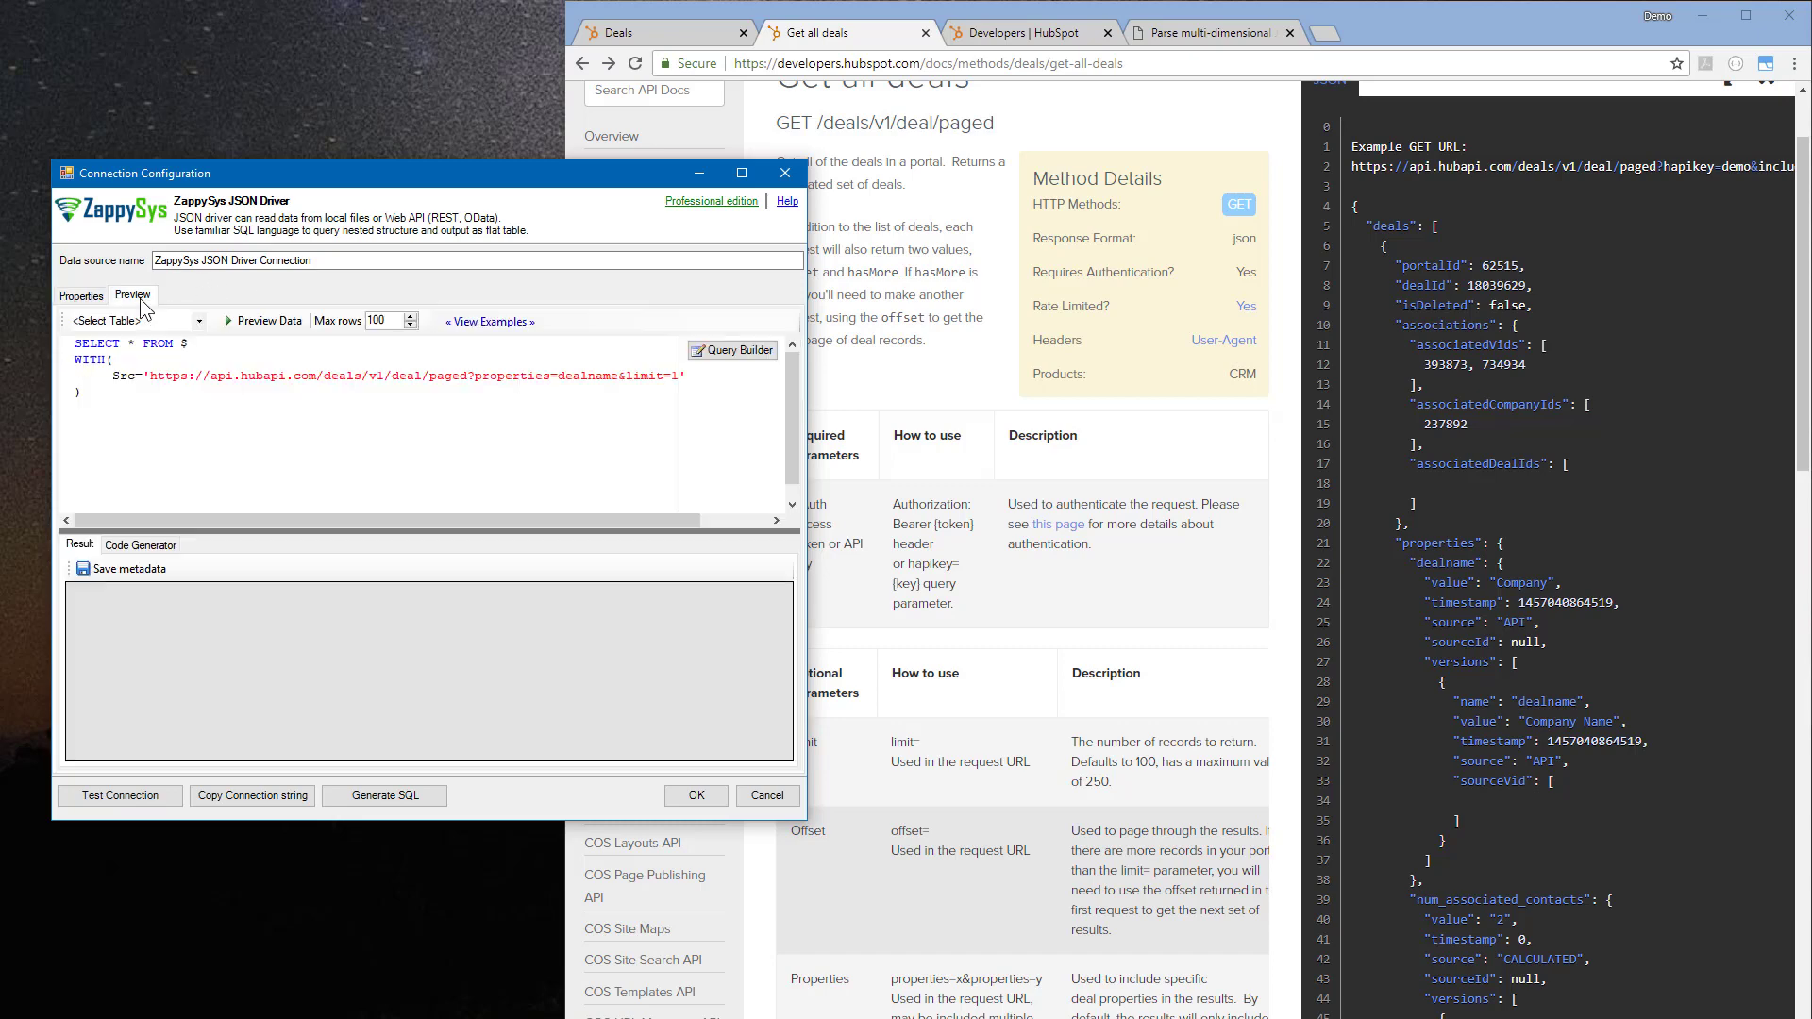
pyautogui.click(263, 323)
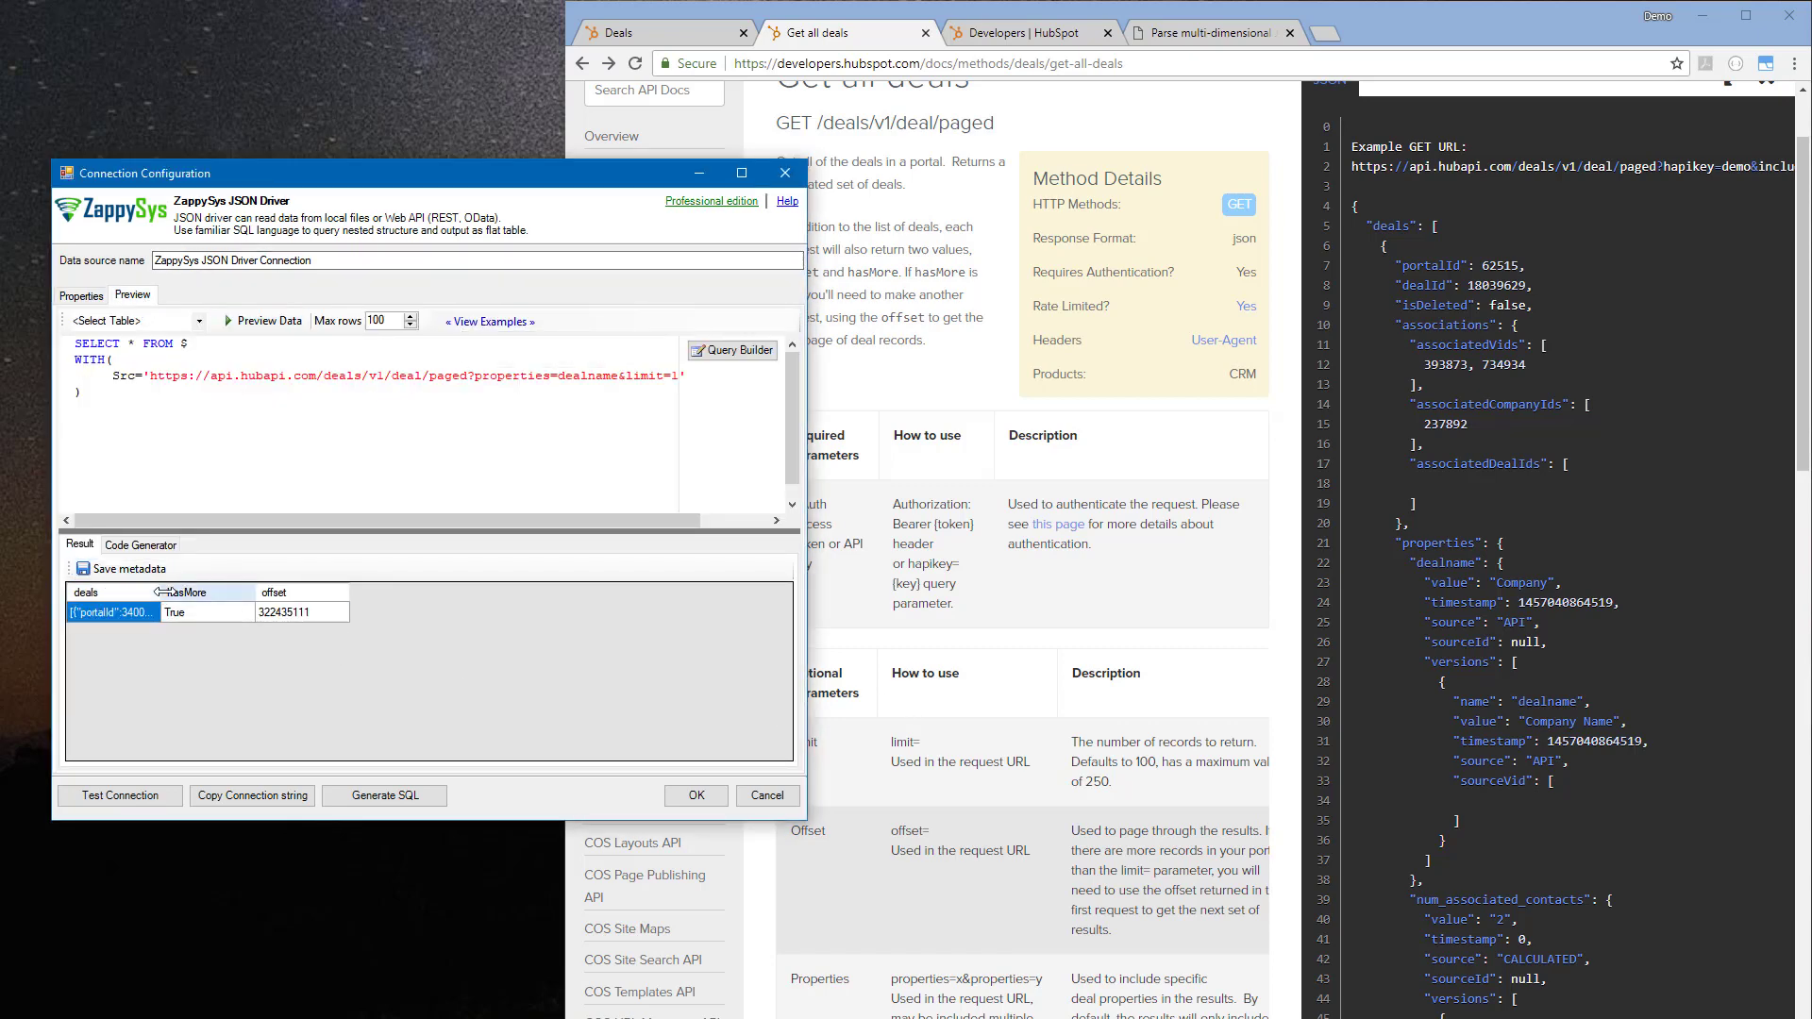
pyautogui.moveTo(214, 587); pyautogui.dragTo(175, 591)
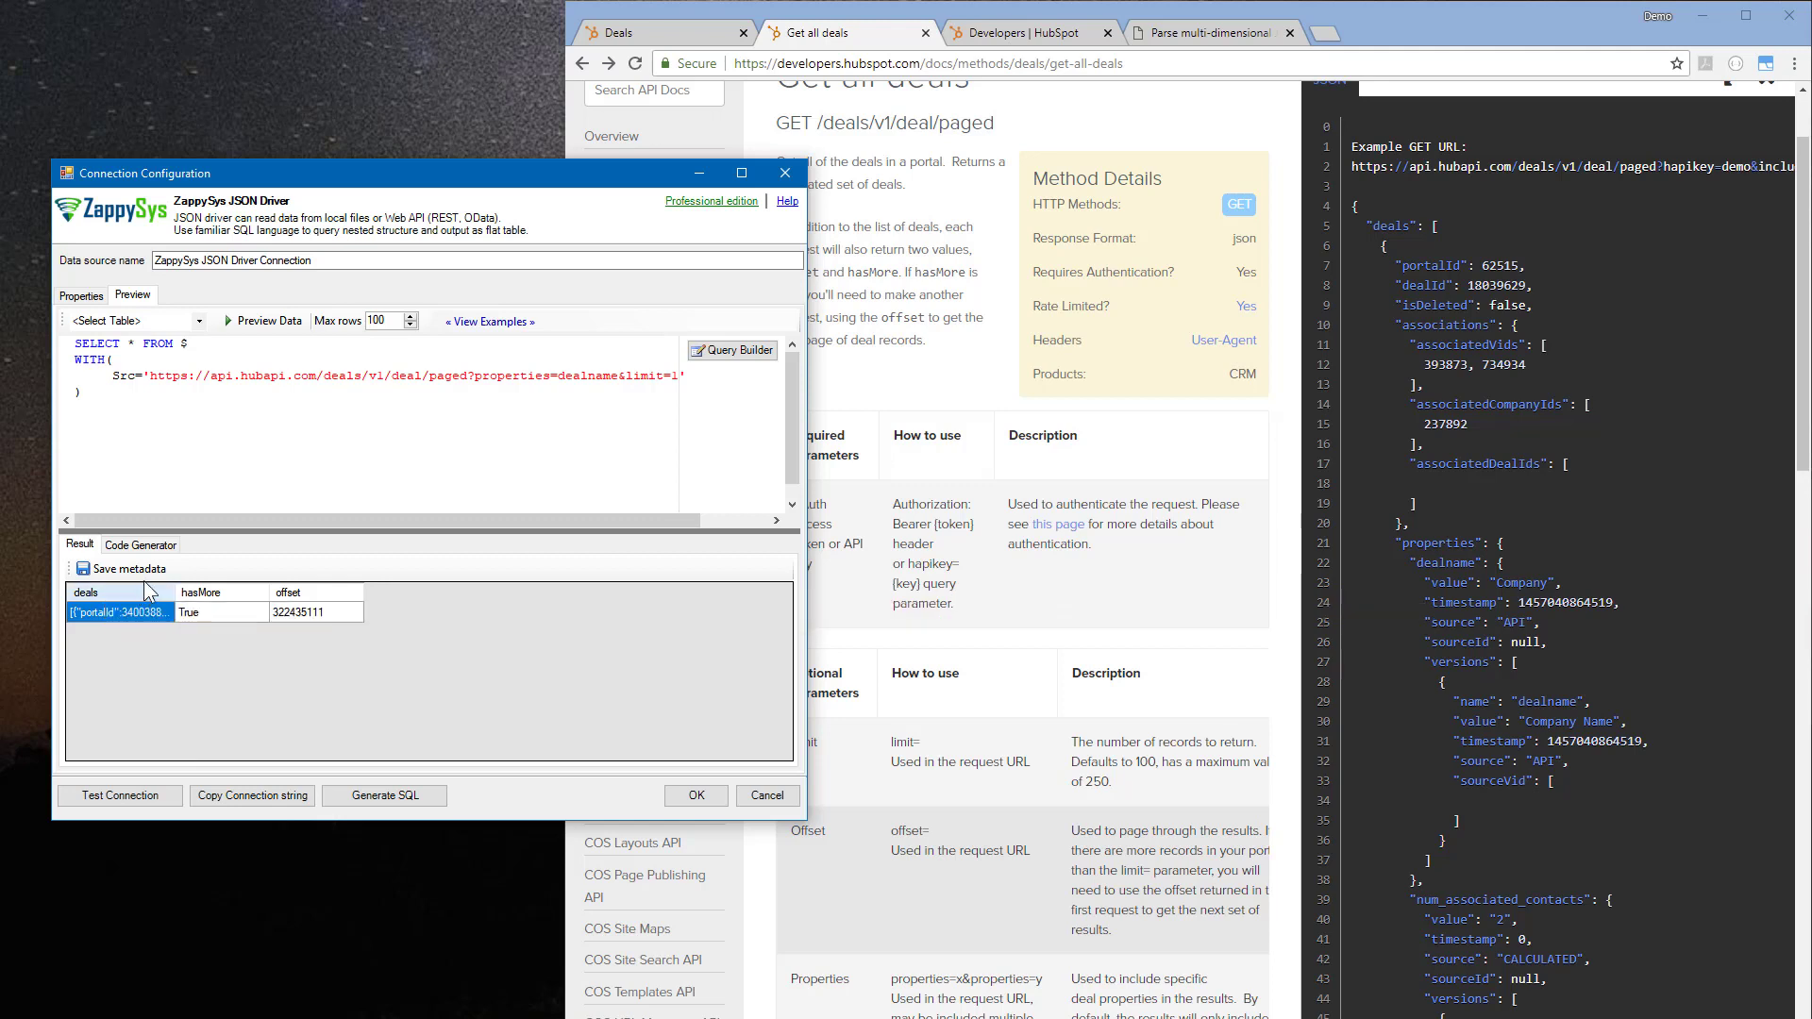
pyautogui.moveTo(175, 592); pyautogui.dragTo(161, 593)
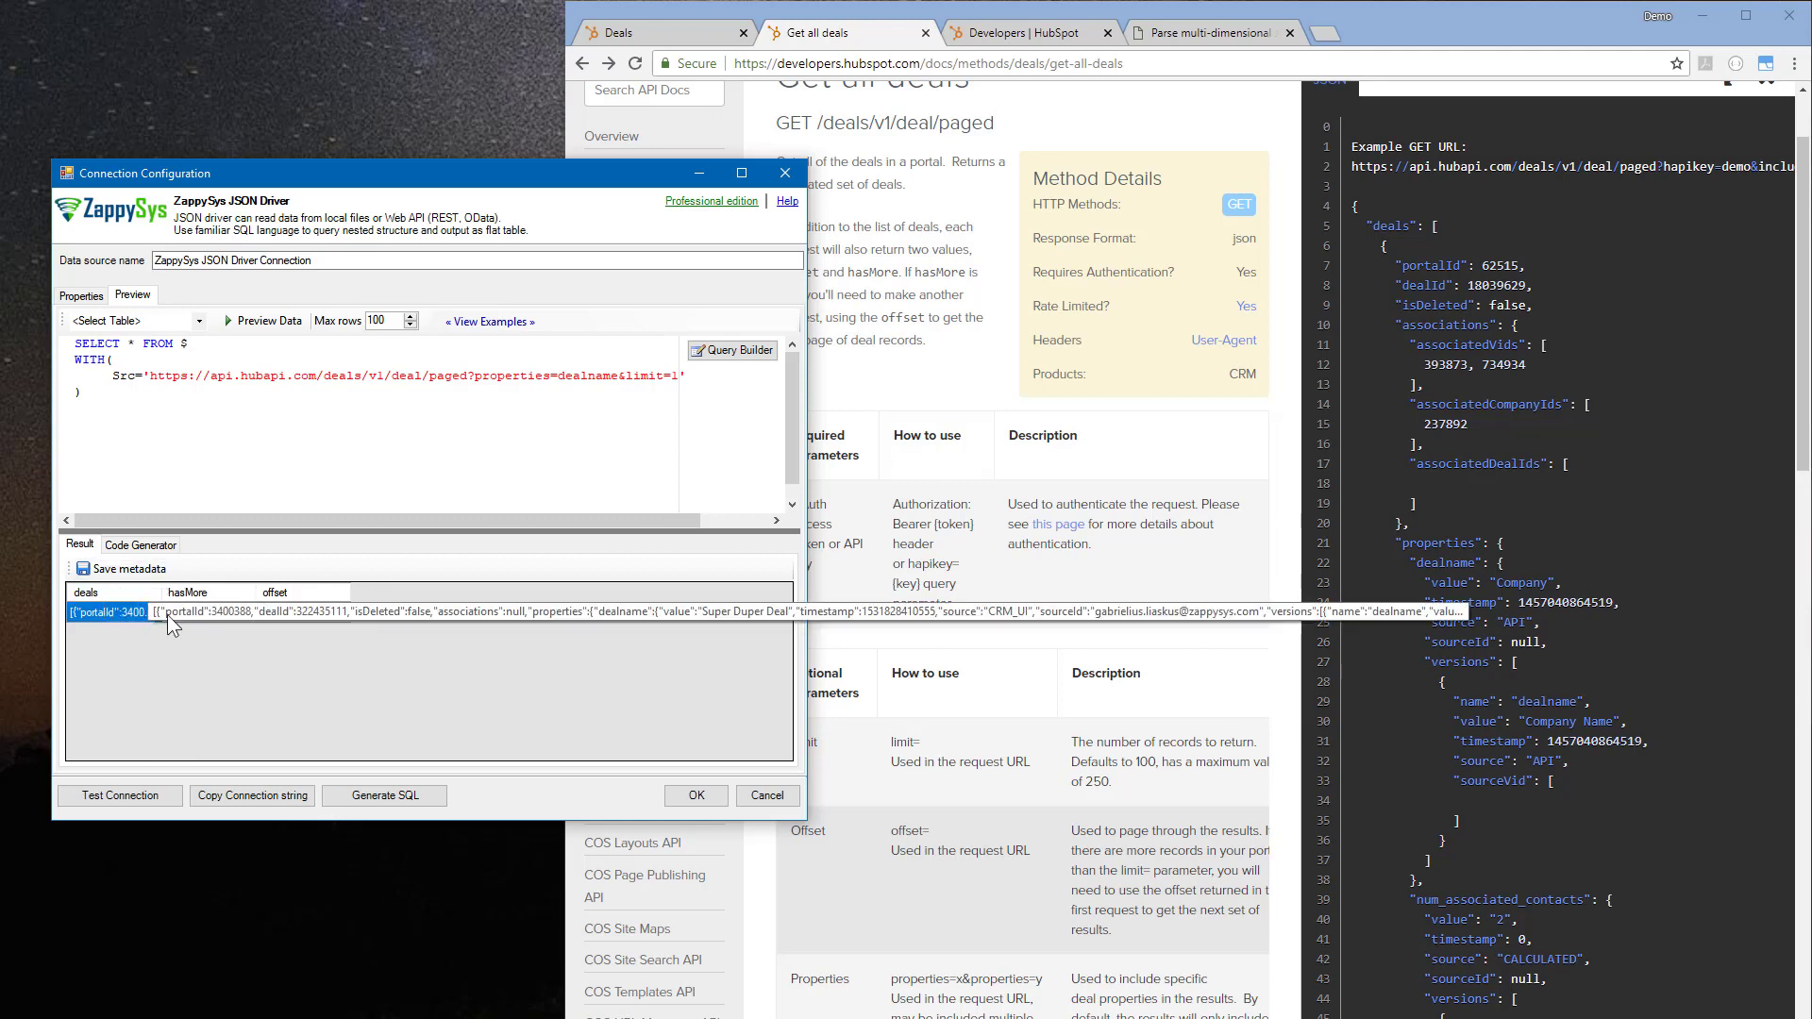
pyautogui.click(208, 614)
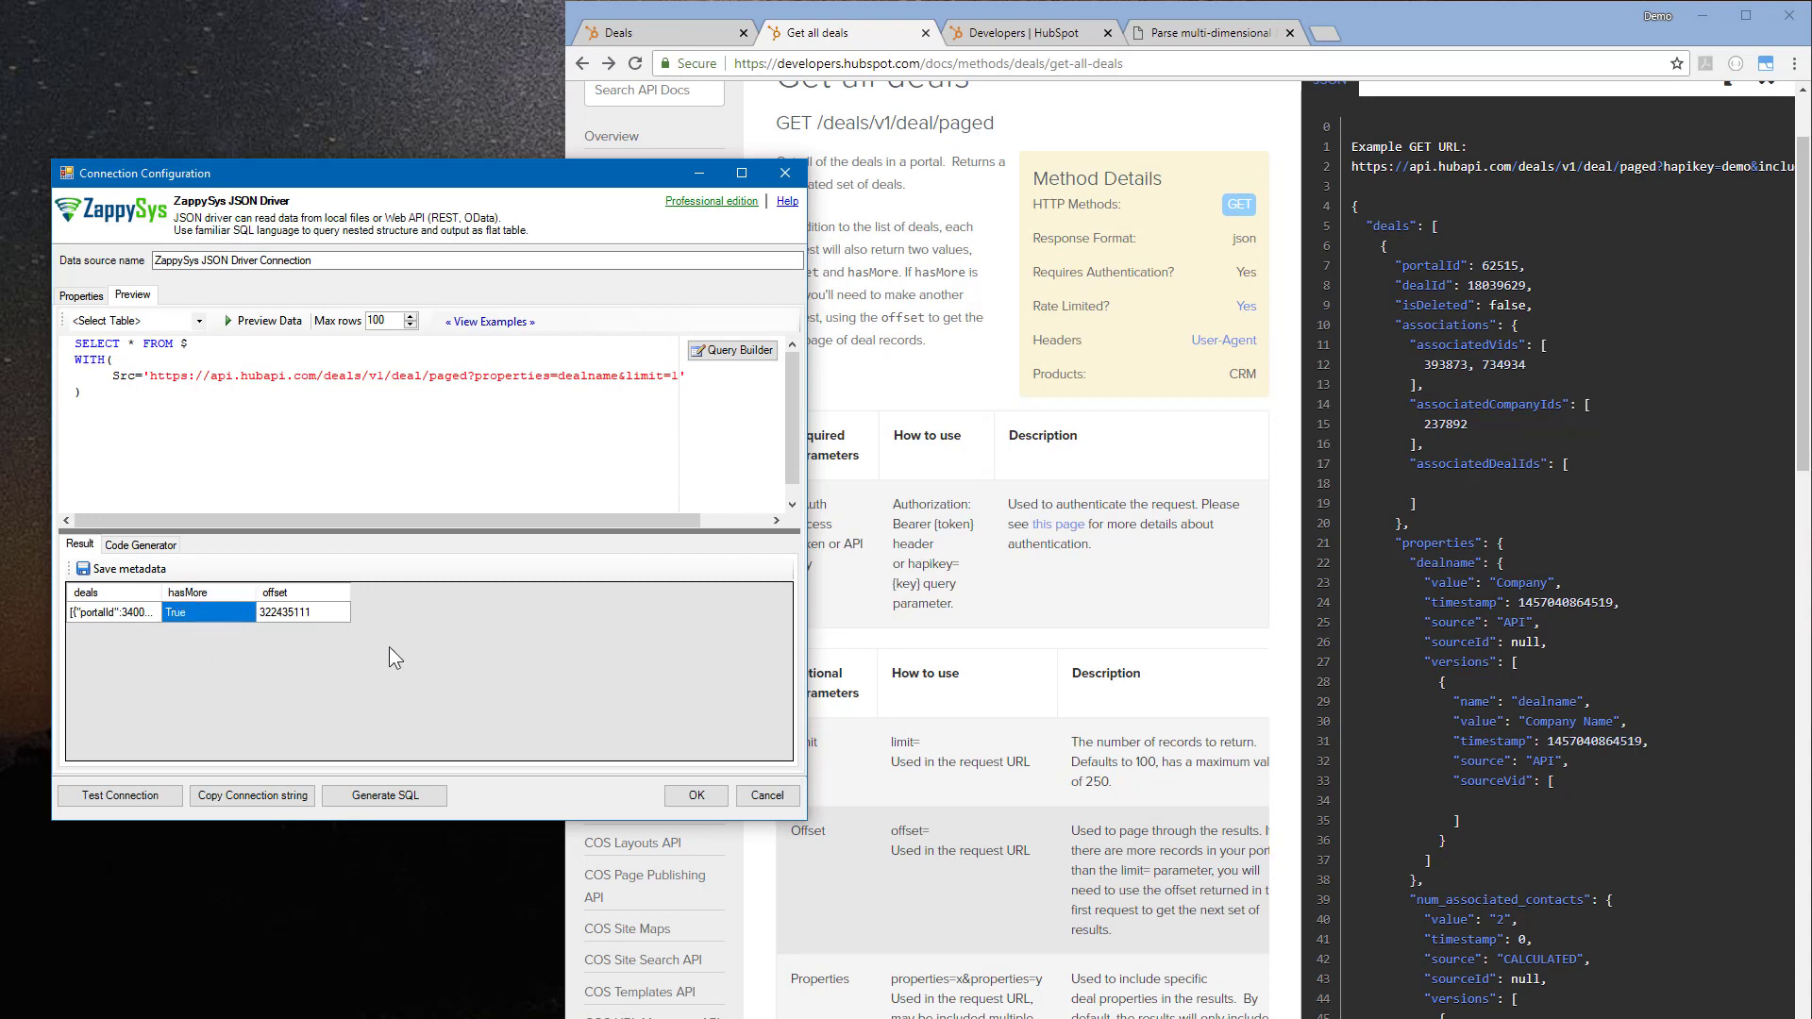
pyautogui.click(329, 615)
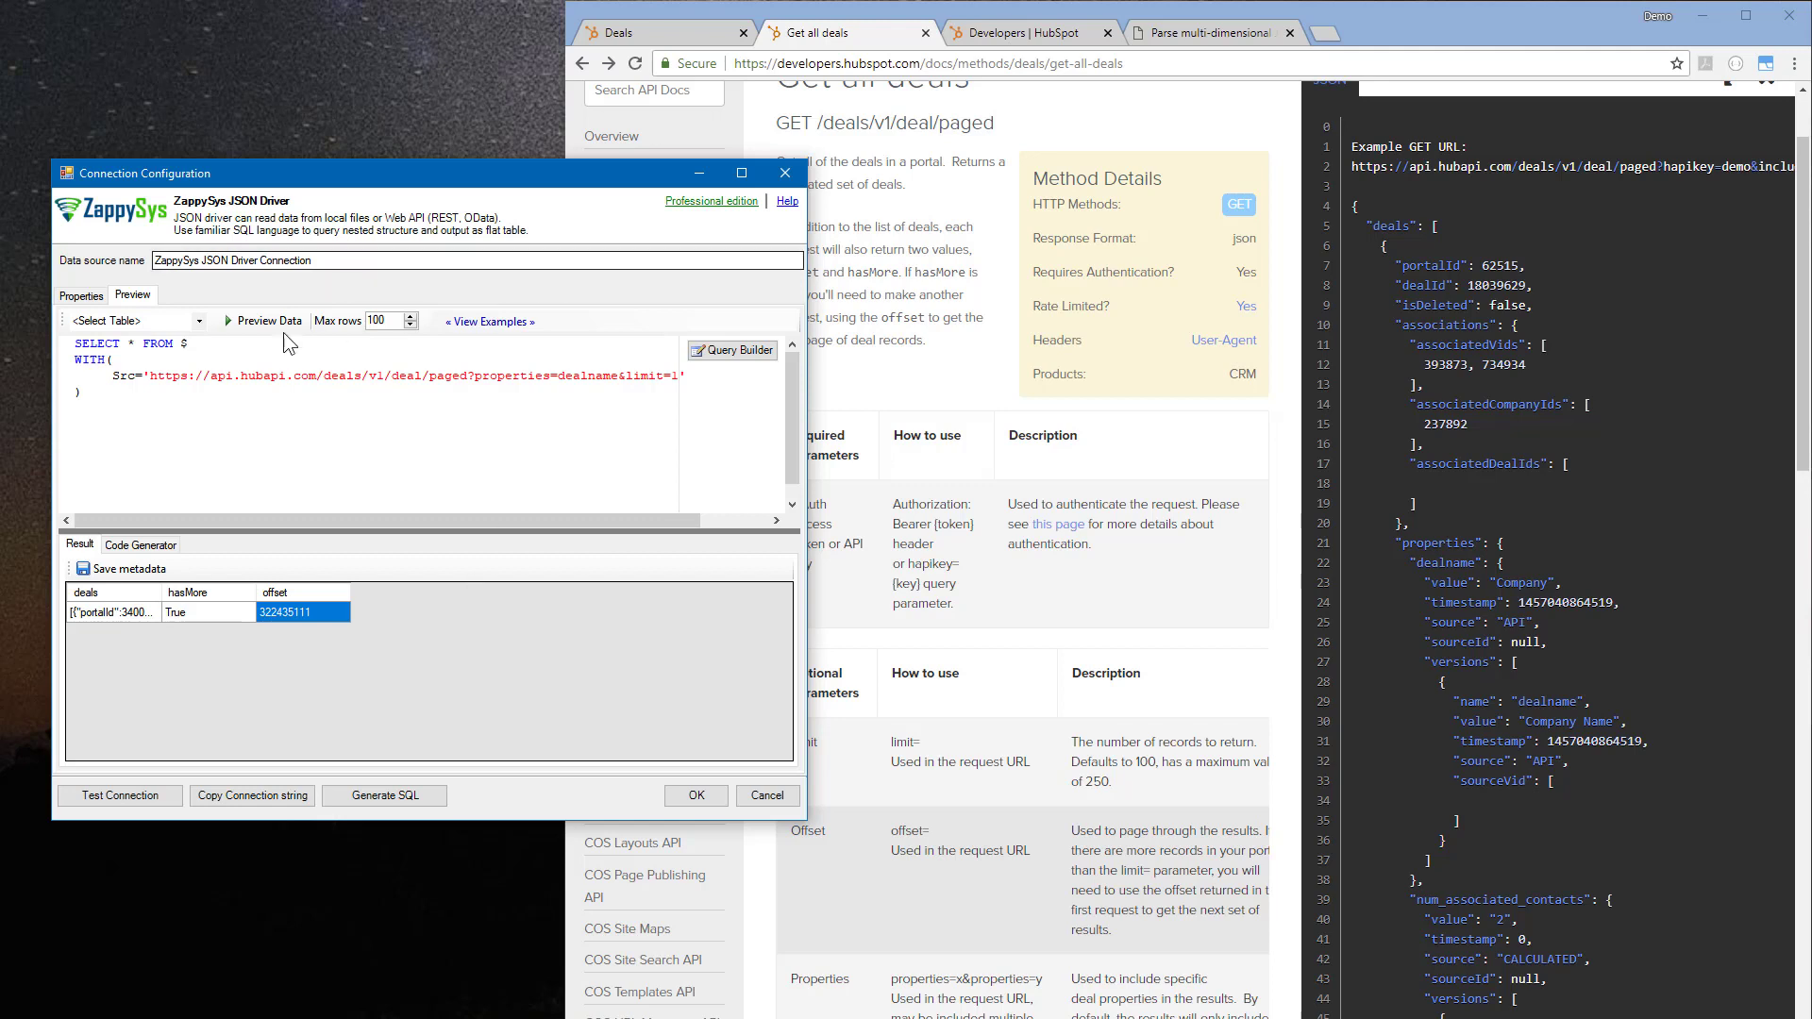
# - Compare the Src URL in the preview query with the URL configured in the data source's properties
pyautogui.click(118, 415)
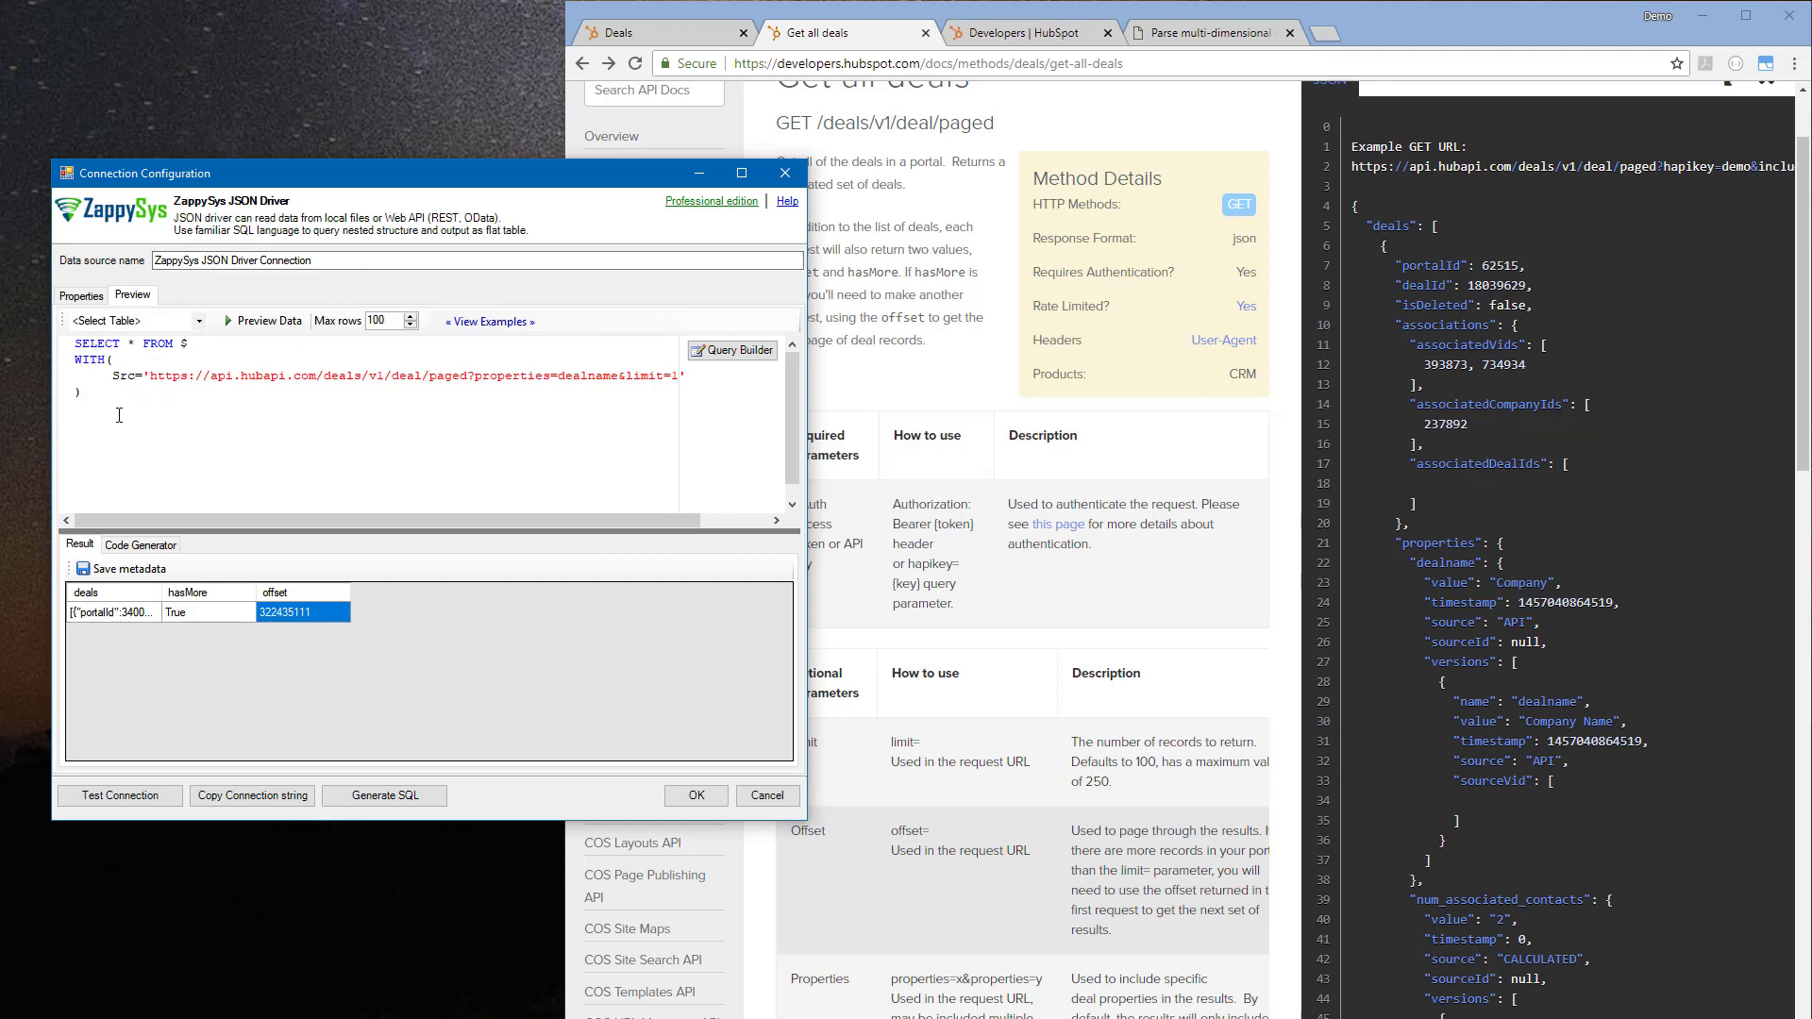
pyautogui.hotkey('shift', 'Up')
pyautogui.hotkey('shift', 'Up')
pyautogui.press('Right')
pyautogui.hotkey('ctrl', 'shift', 'Right')
pyautogui.press('Right')
pyautogui.press('Right')
pyautogui.hotkey('shift', 'End')
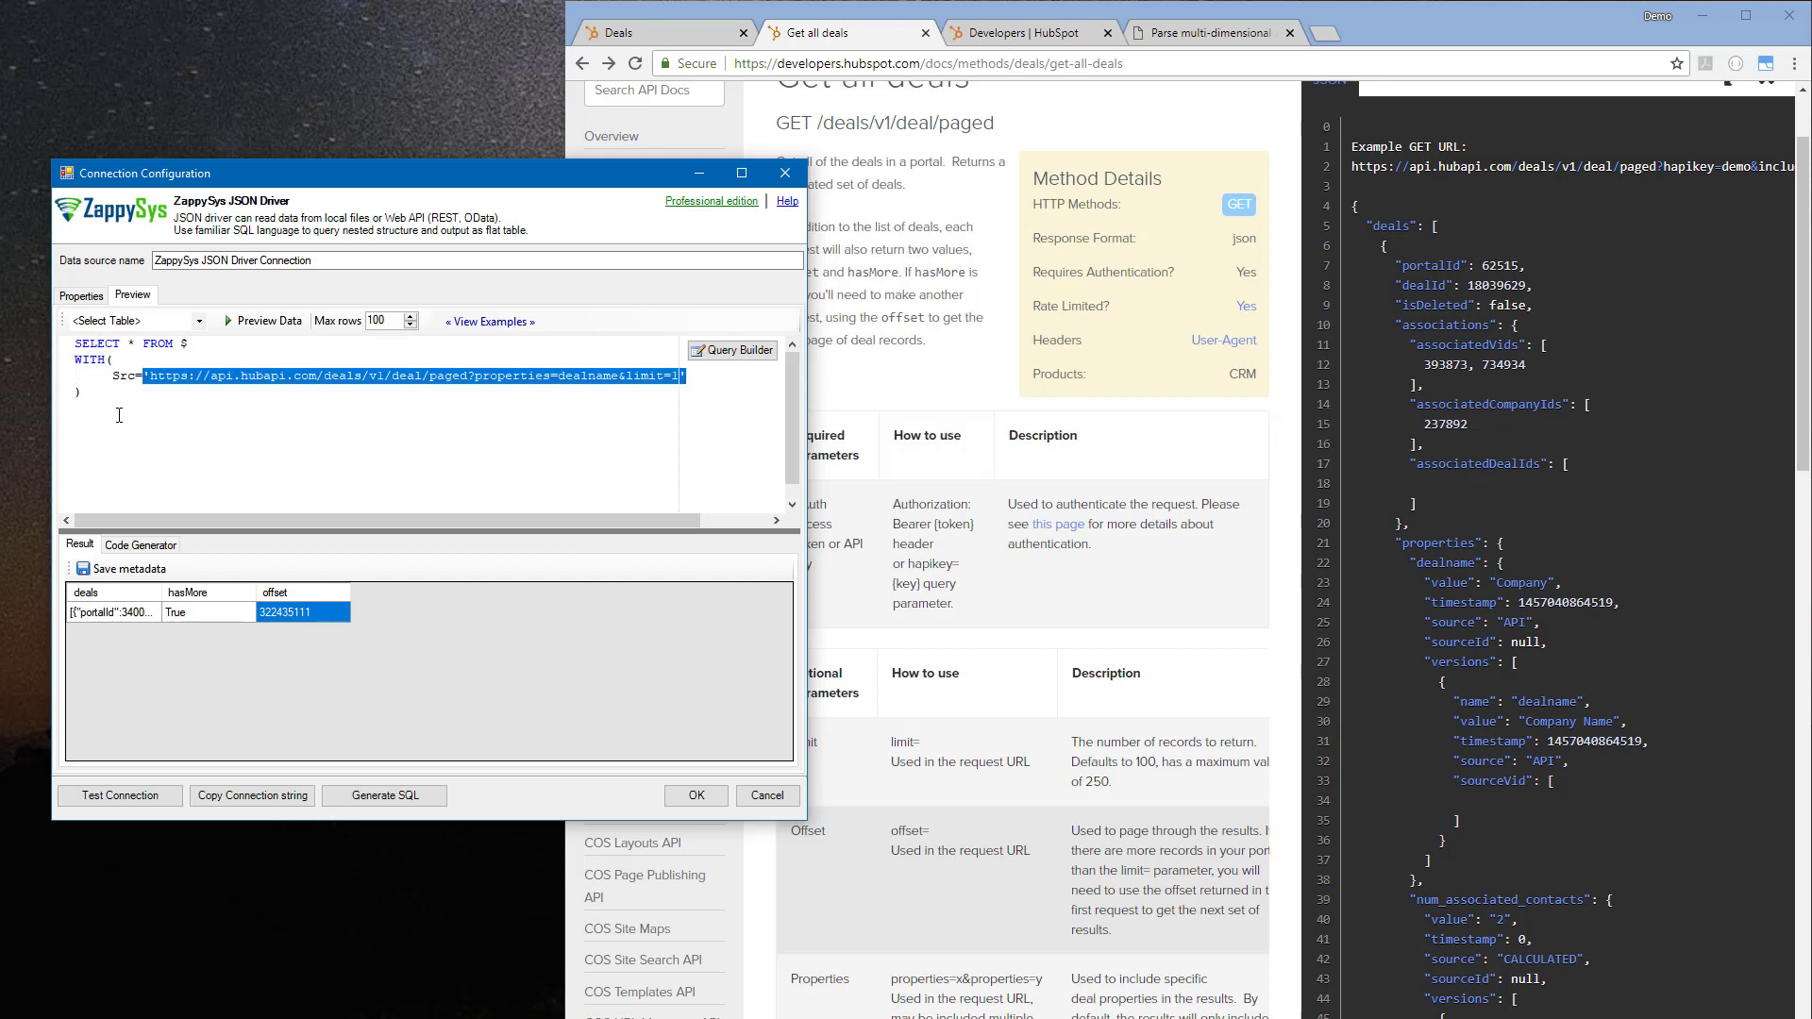
pyautogui.press('Down')
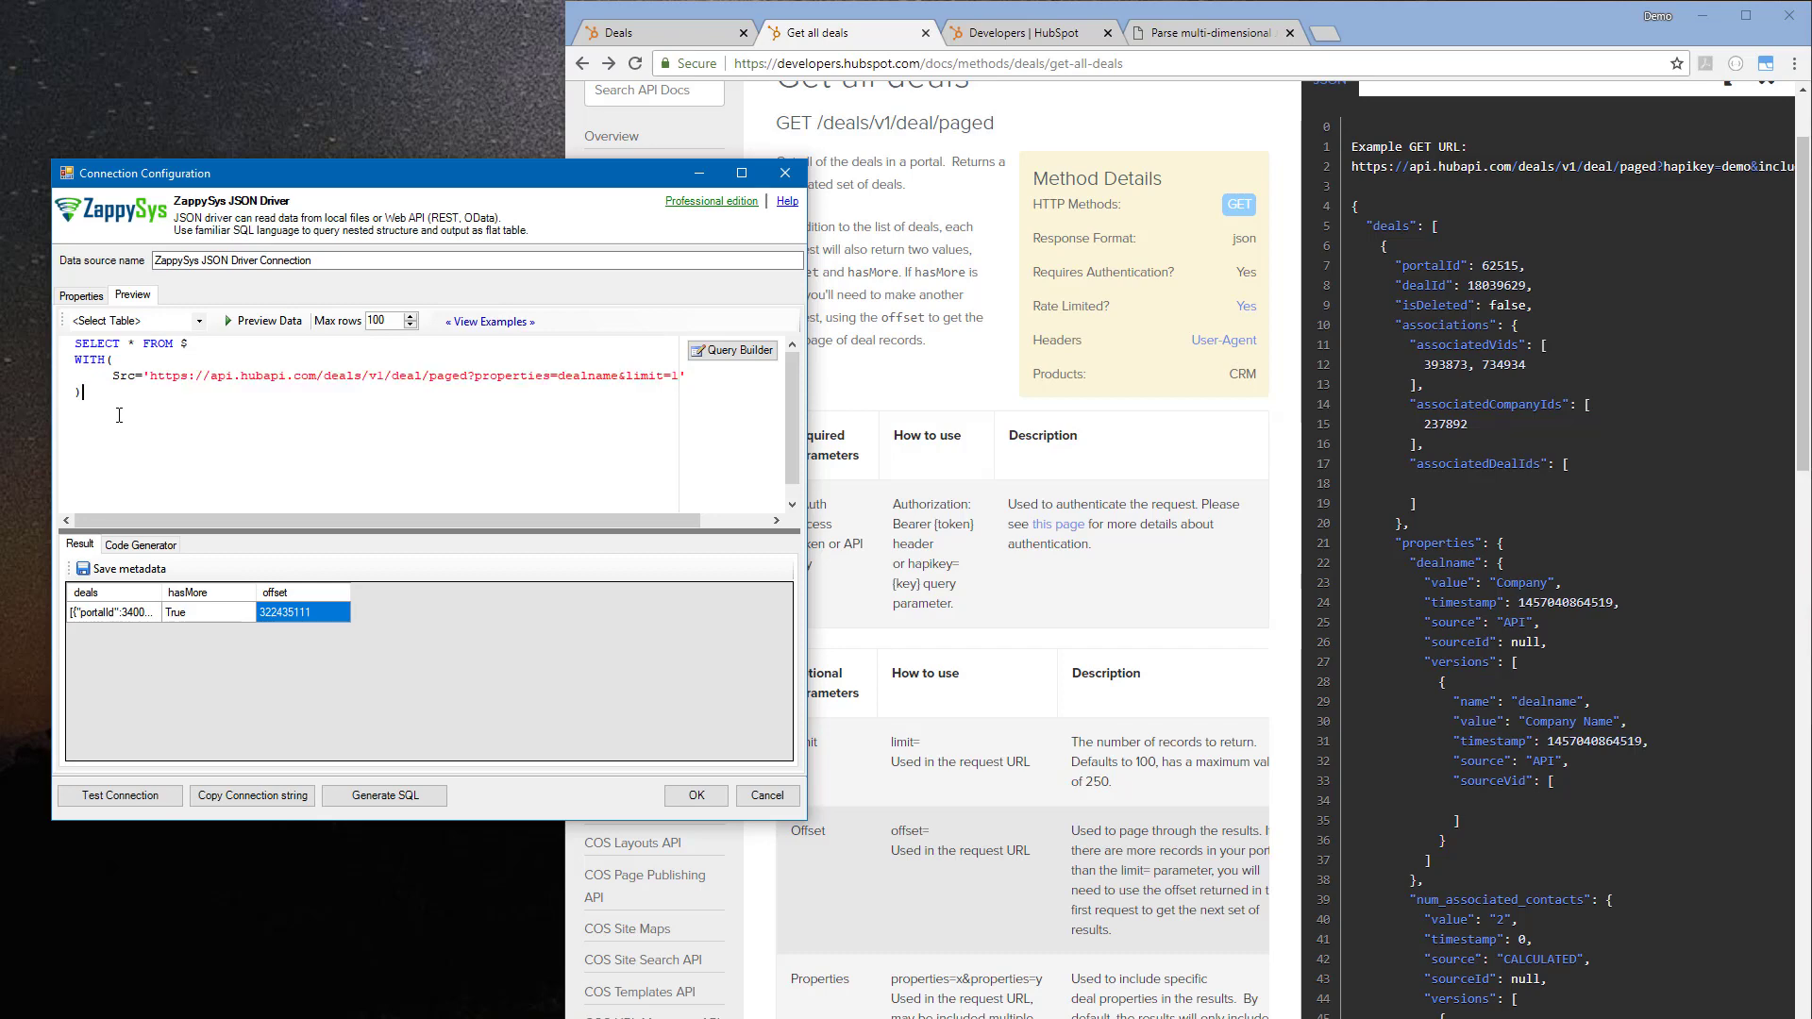
pyautogui.click(82, 295)
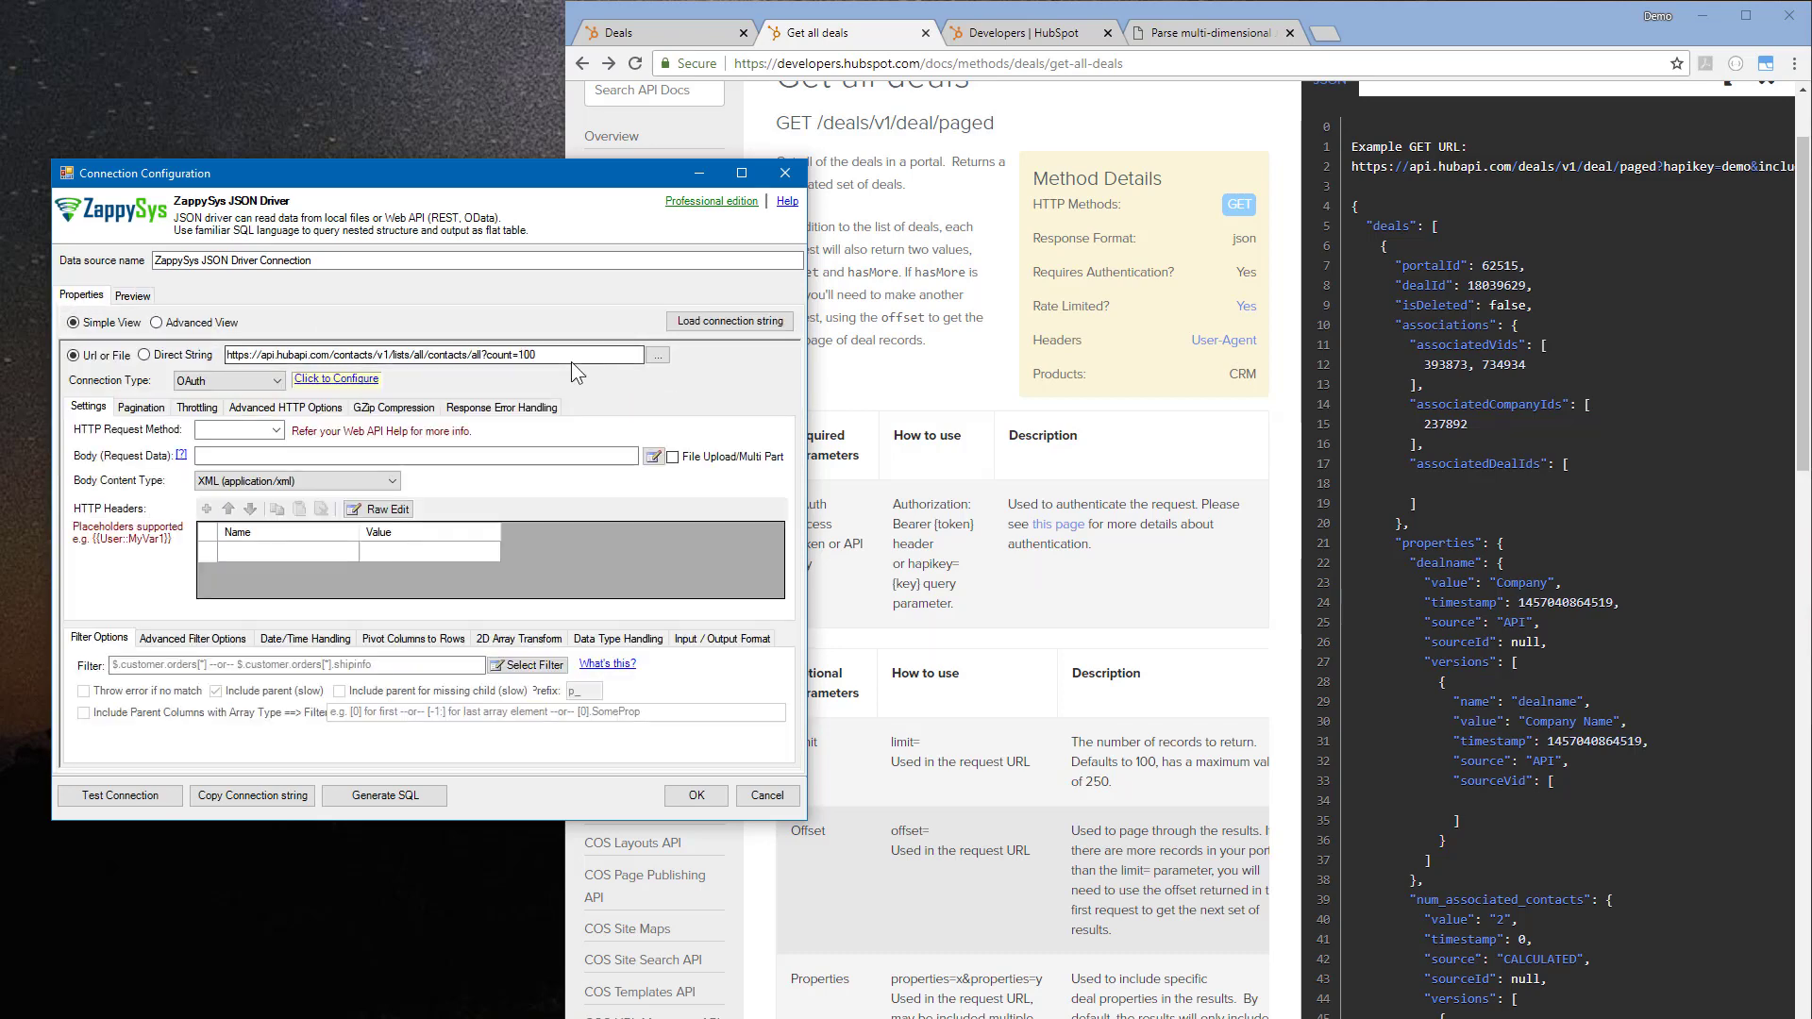
pyautogui.click(130, 296)
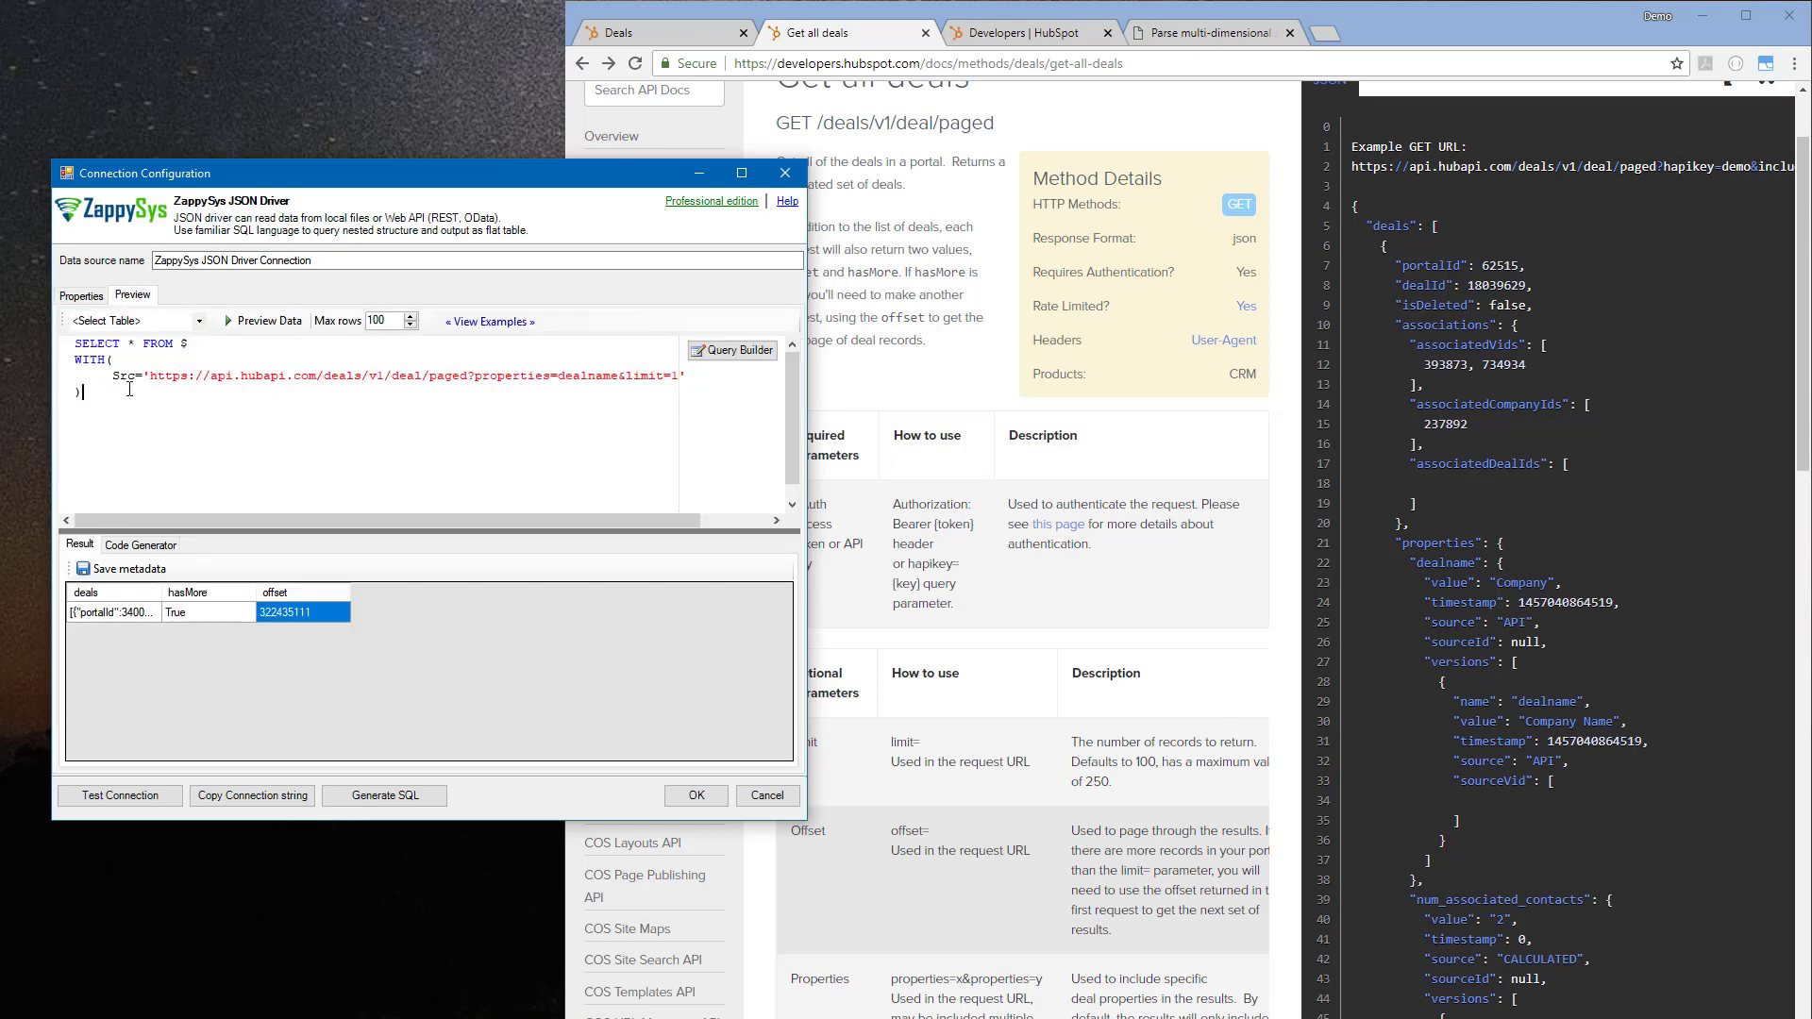
# - Make the browser window narrower, and replace $ with deals as the table name in the query's FROM clause
pyautogui.click(130, 389)
pyautogui.moveTo(568, 198); pyautogui.dragTo(840, 198)
pyautogui.click(224, 346)
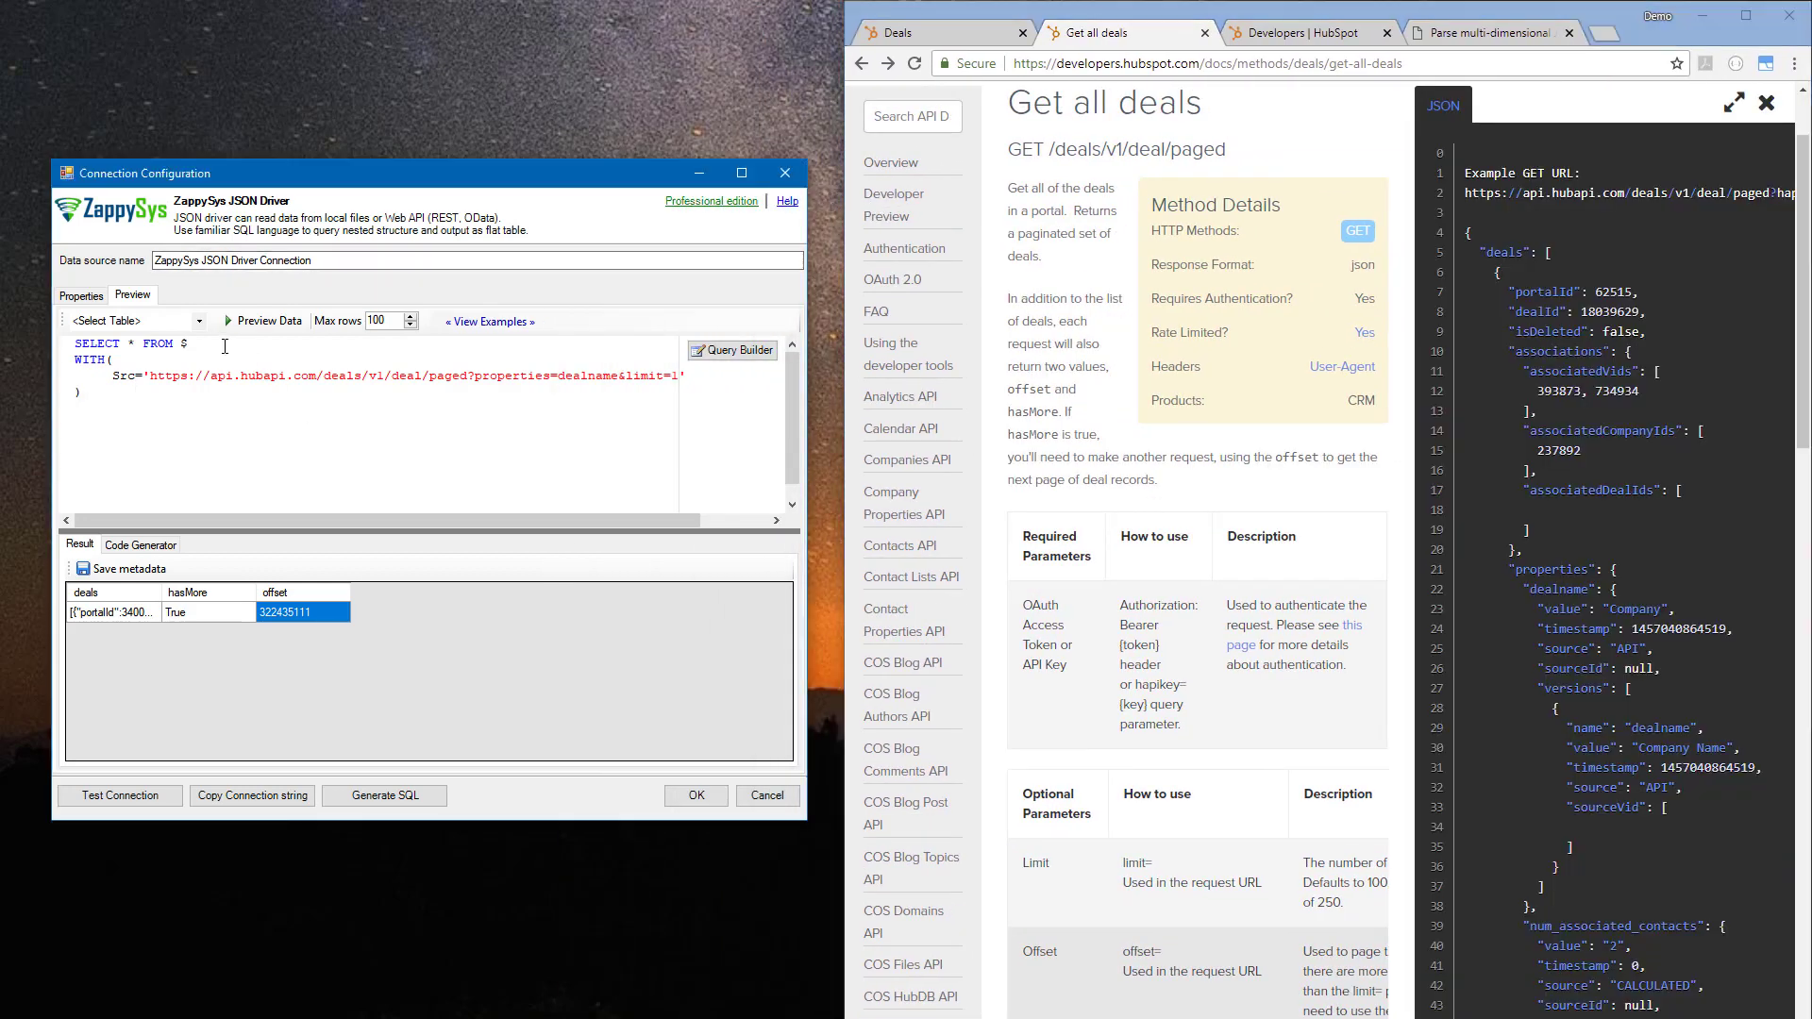
pyautogui.press('BackSpace')
pyautogui.write('deals')
# - Expand the documentation's JSON example, highlight its deals array name, and preview the data of the updated query
pyautogui.click(1734, 102)
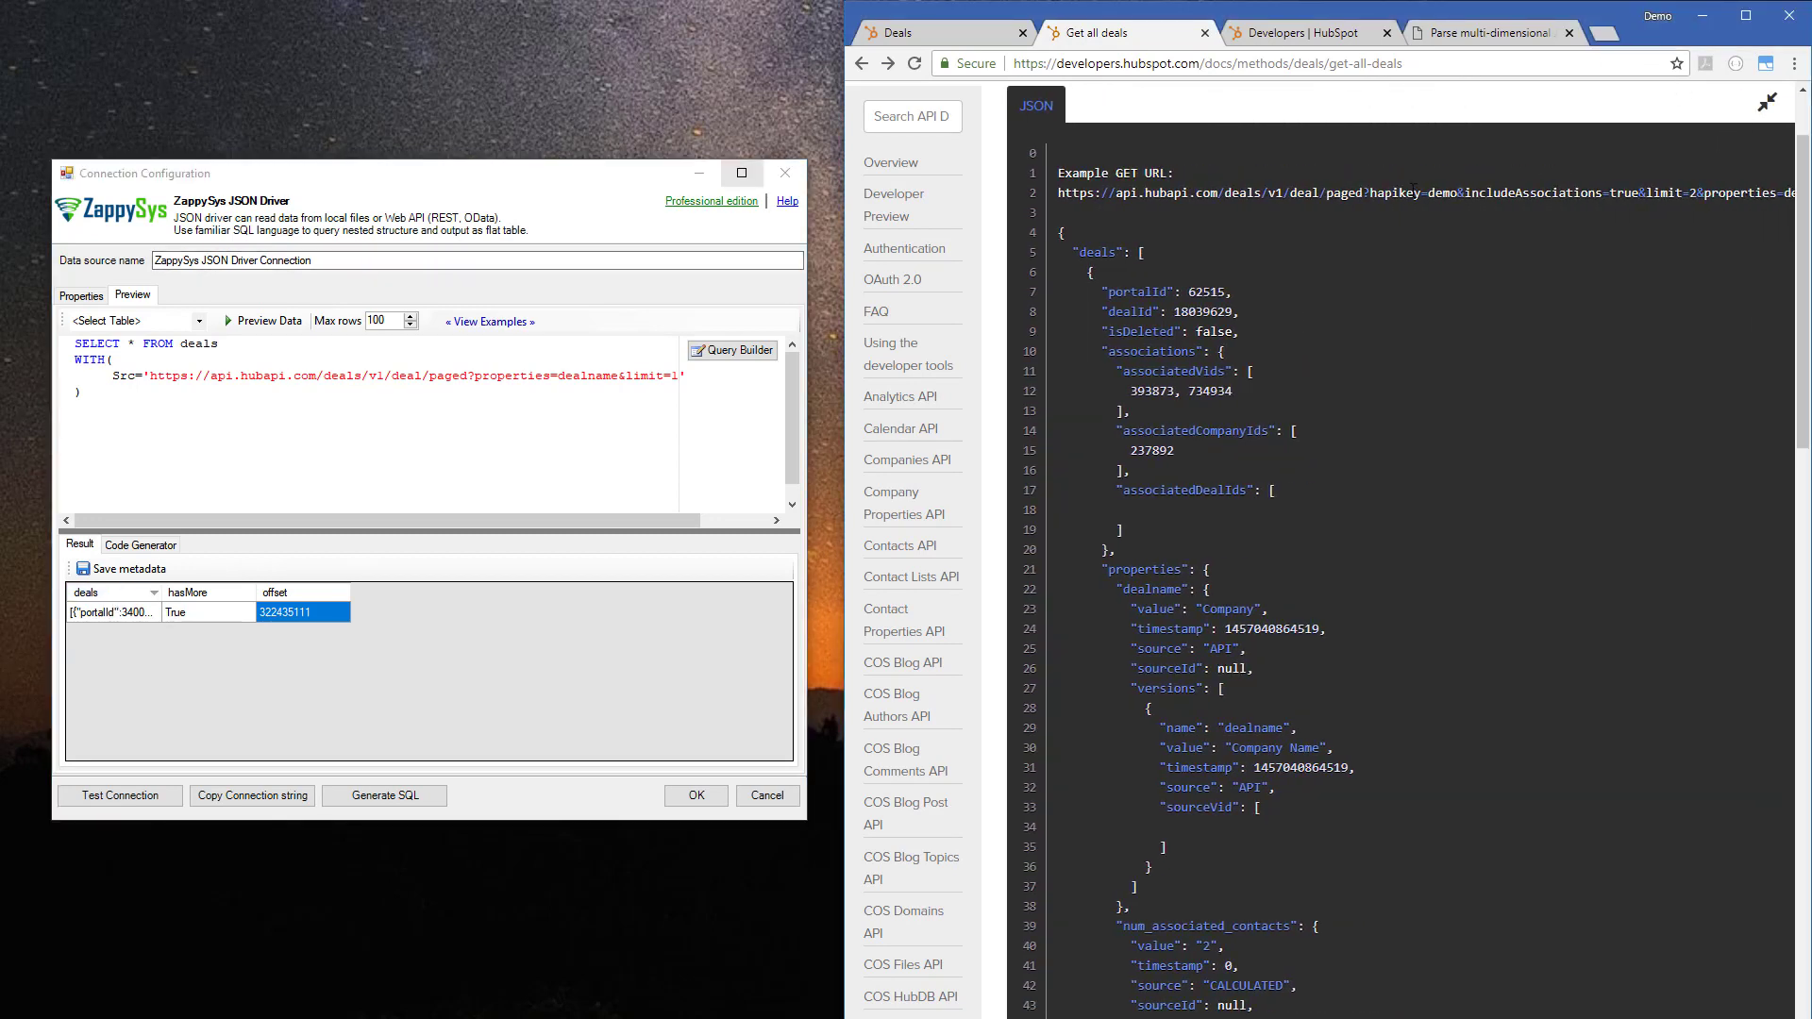
pyautogui.doubleClick(1083, 253)
pyautogui.click(264, 320)
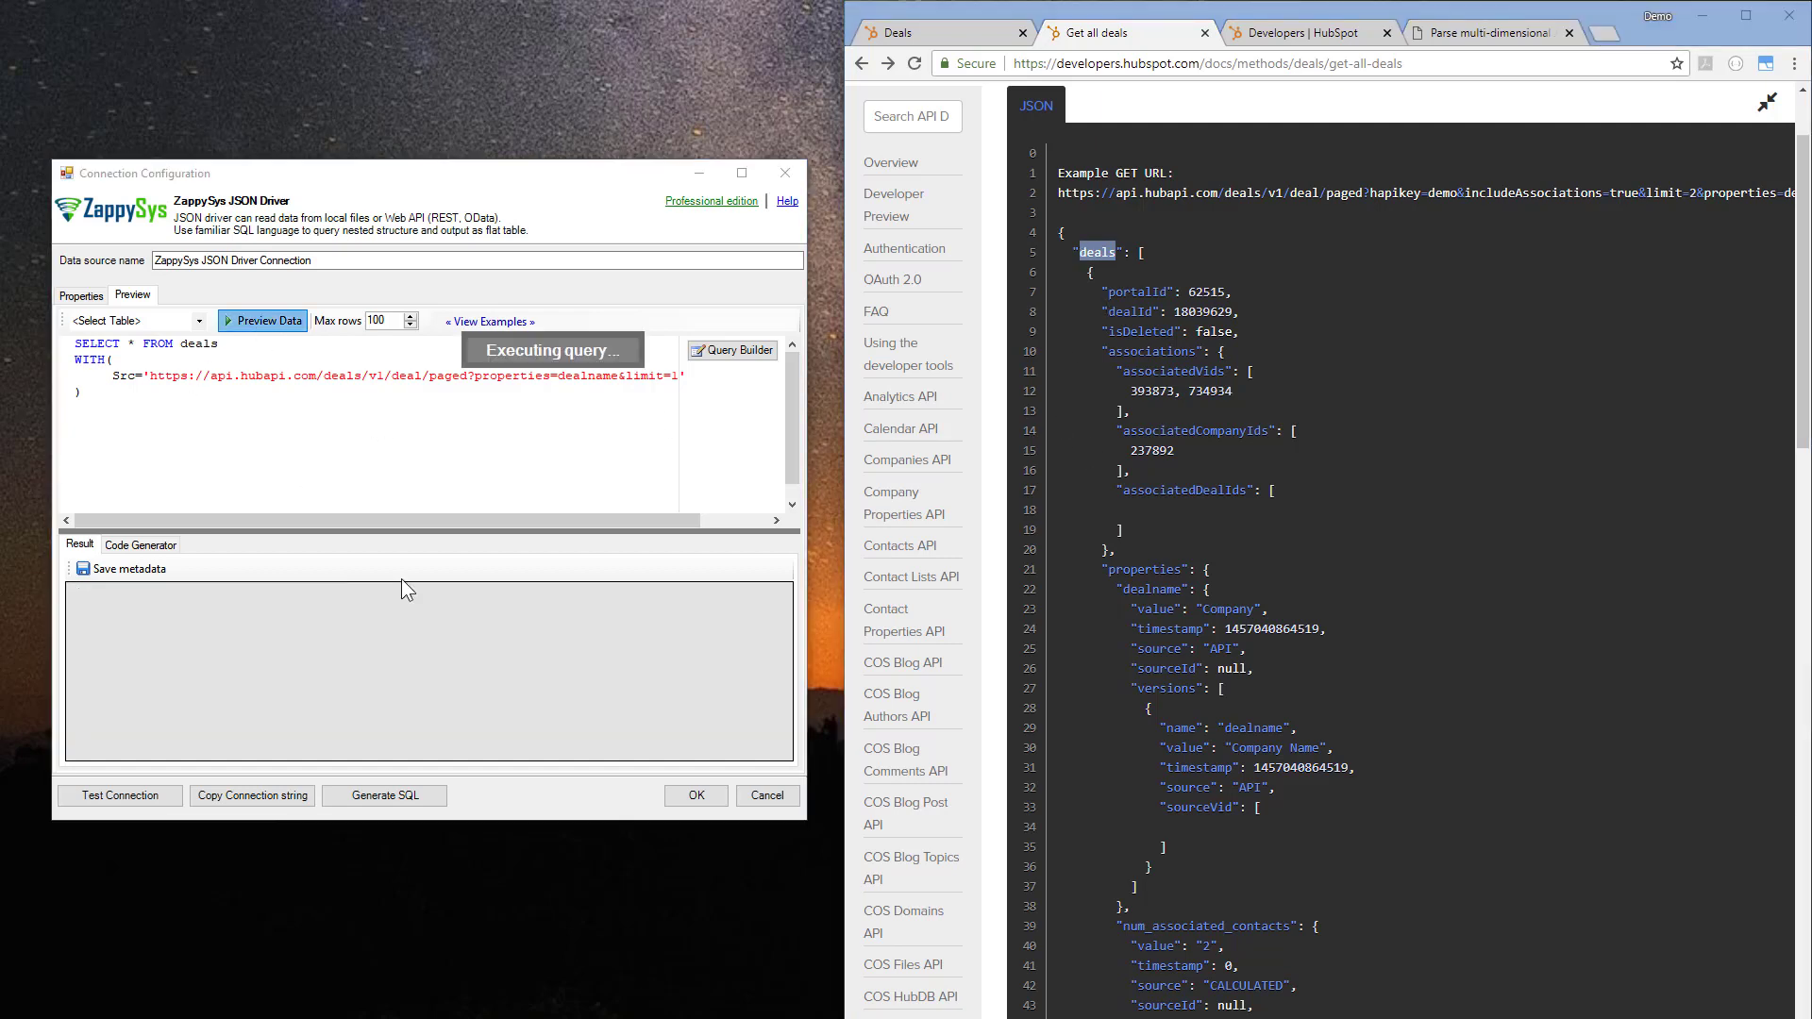
# - Examine the deal property columns in the query result
pyautogui.moveTo(303, 752); pyautogui.dragTo(549, 813)
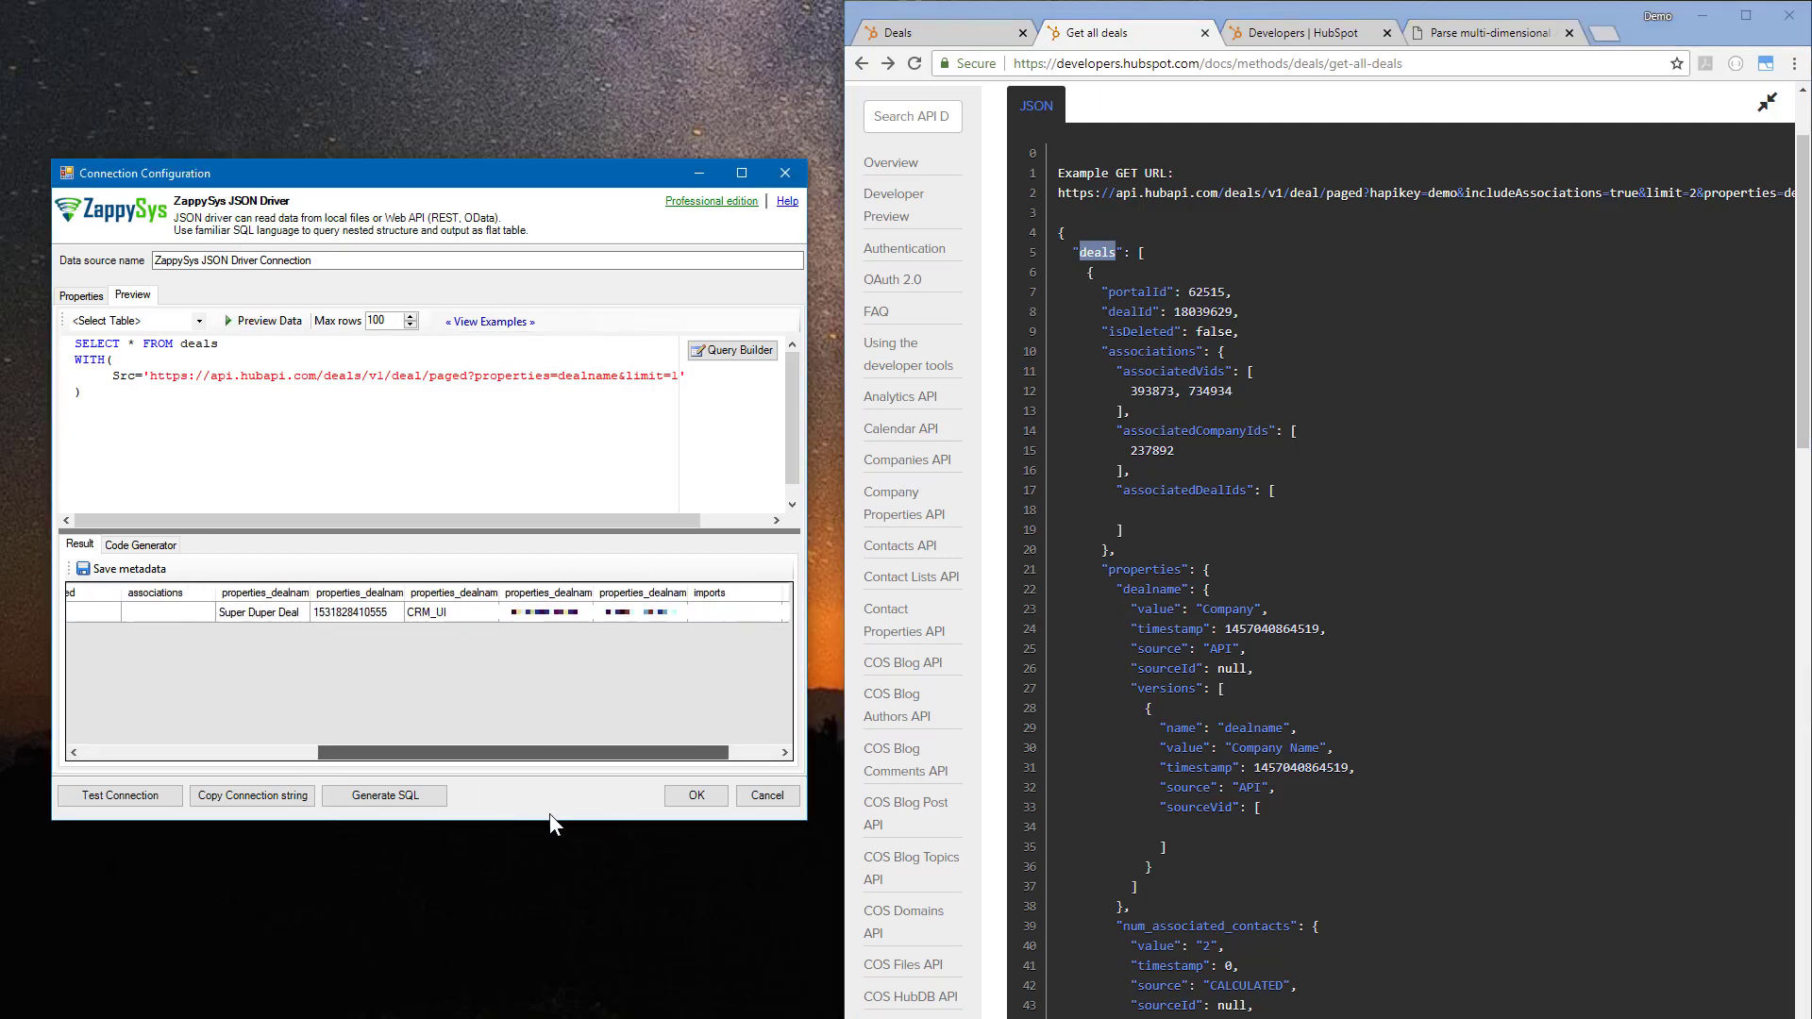
pyautogui.click(253, 607)
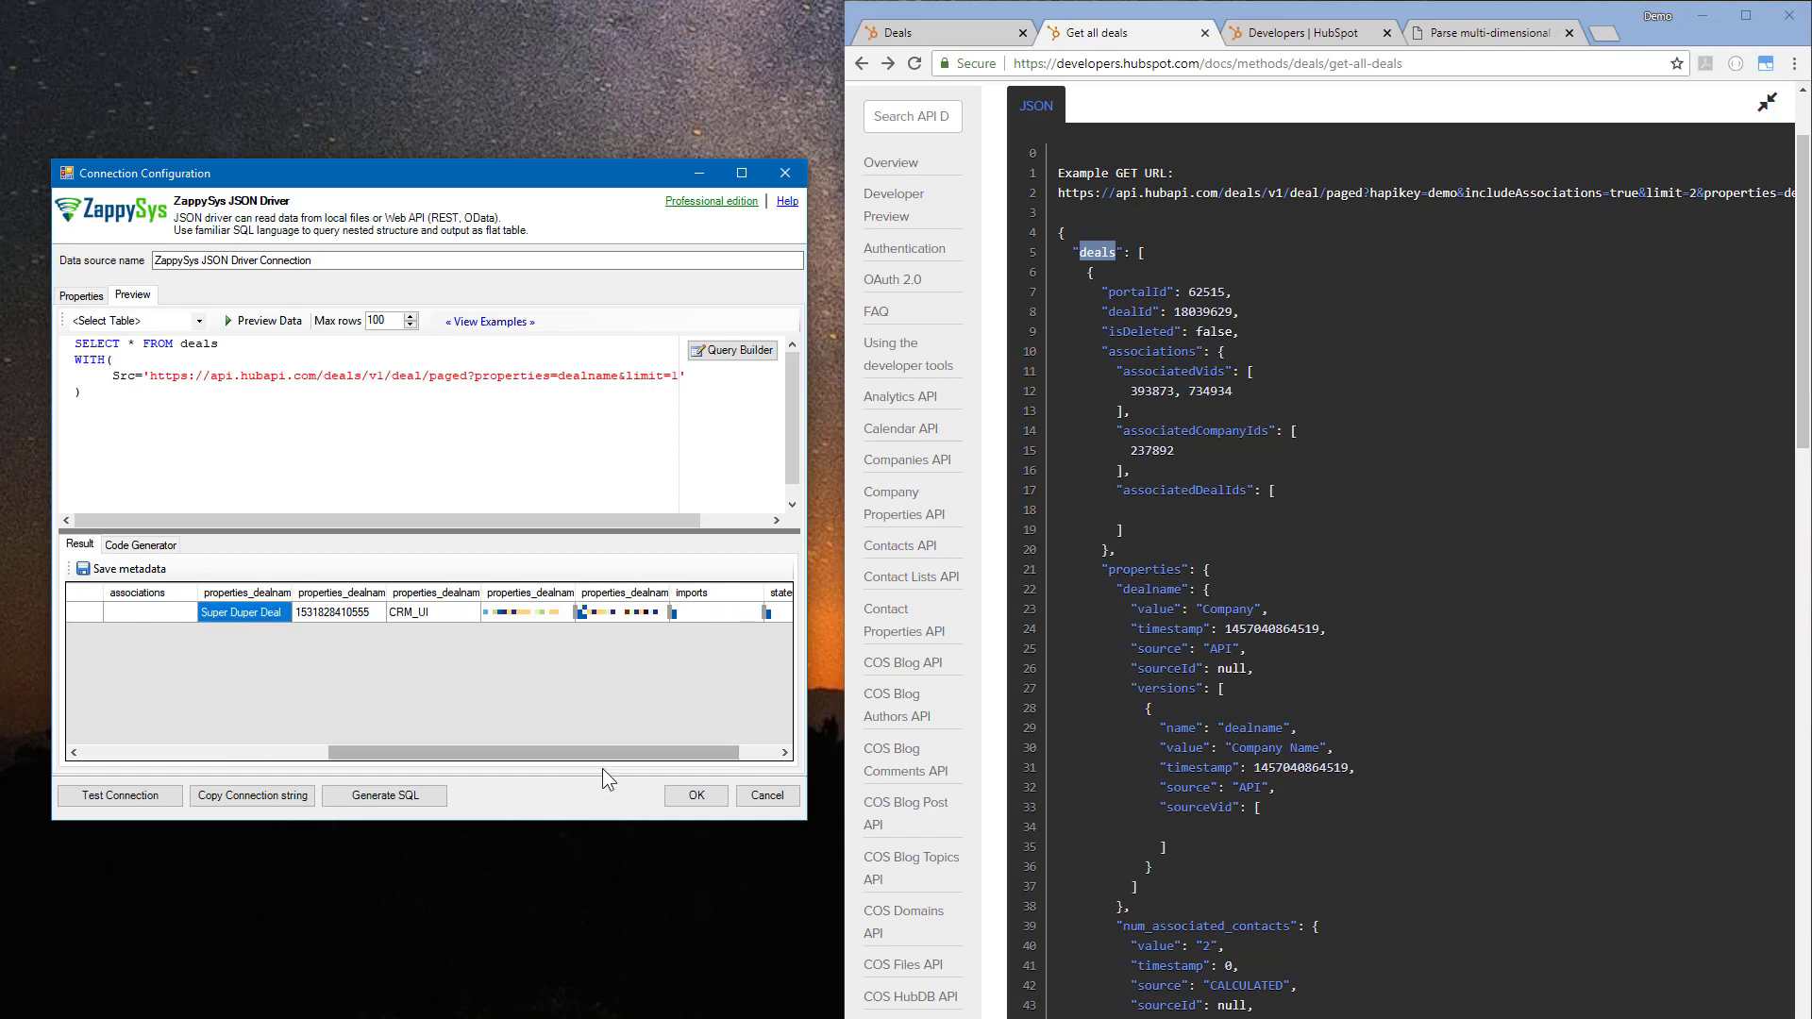
pyautogui.moveTo(511, 752); pyautogui.dragTo(264, 755)
# - Replace deals with $ in the FROM clause, add Filter='deals[*]' after the Src attribute, and preview the resulting data
pyautogui.doubleClick(199, 344)
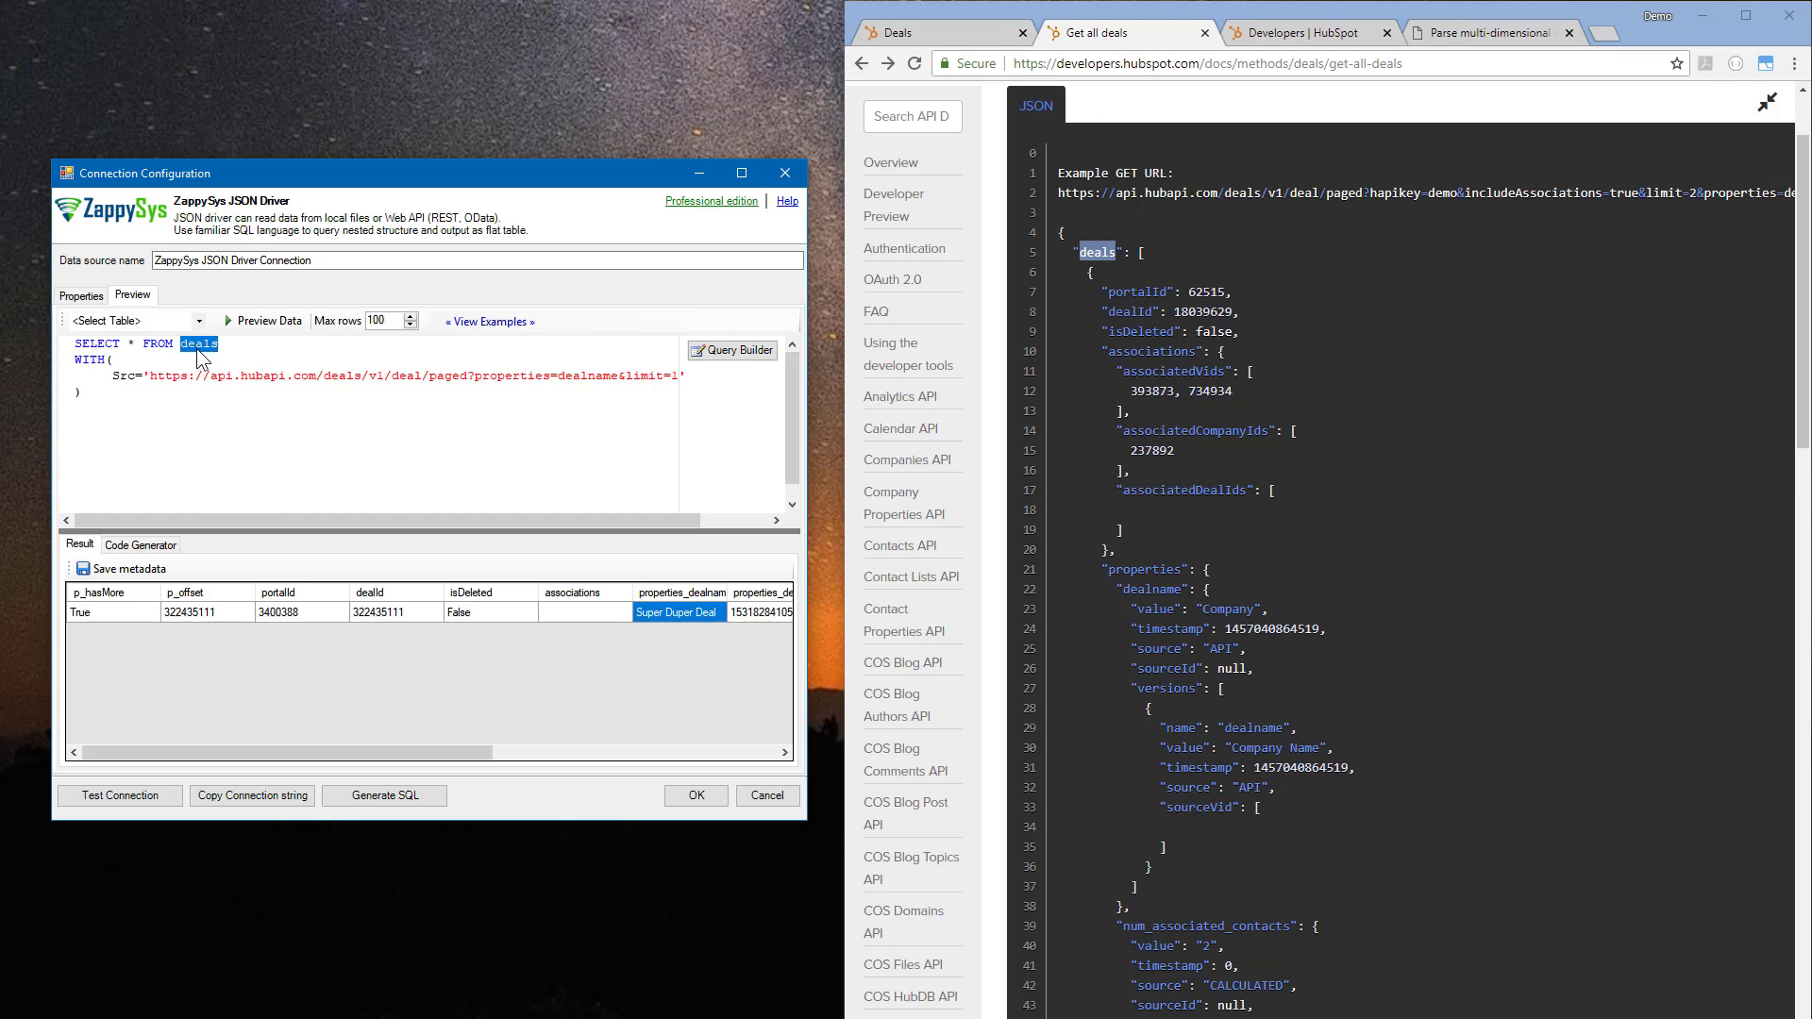
pyautogui.write(',')
pyautogui.press('Return')
pyautogui.write('Filter')
pyautogui.write("='deals[*]'")
pyautogui.click(260, 321)
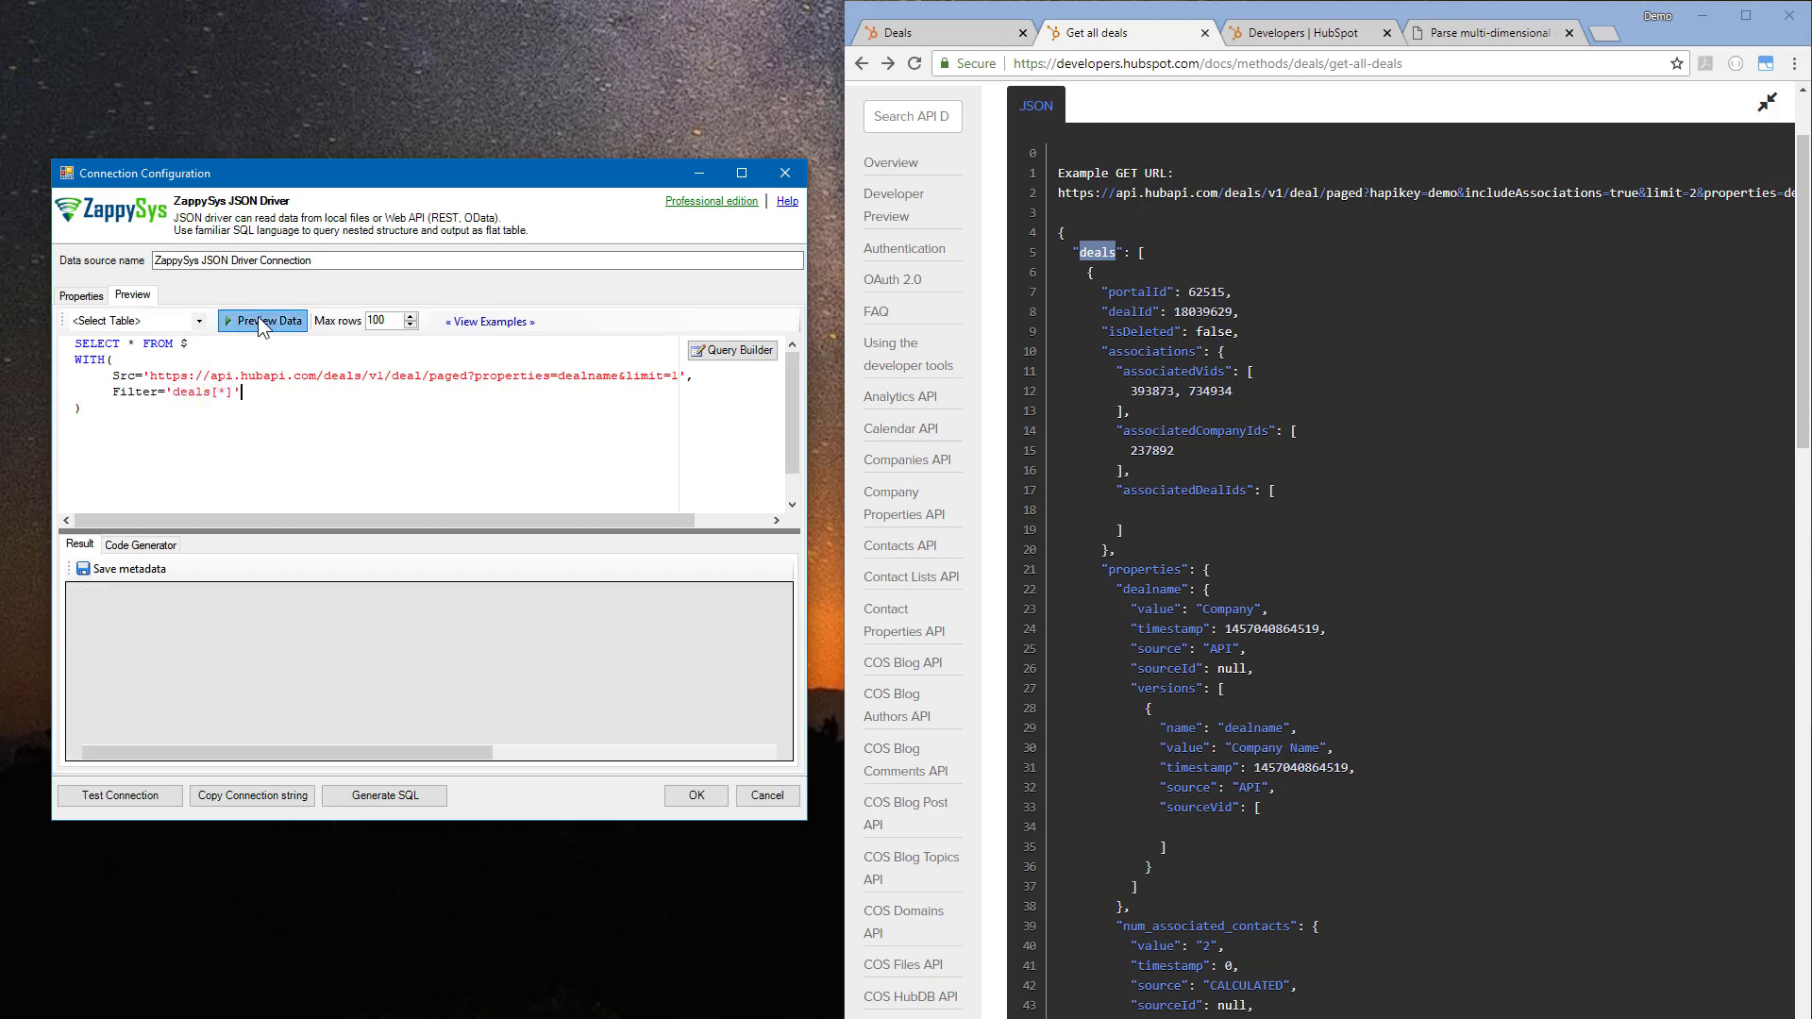
pyautogui.moveTo(401, 752); pyautogui.dragTo(628, 779)
# - Copy the deals URL from the query's Src attribute into the Query Builder's data source URL, and make the builder window taller
pyautogui.doubleClick(156, 377)
pyautogui.hotkey('ctrl', 'c')
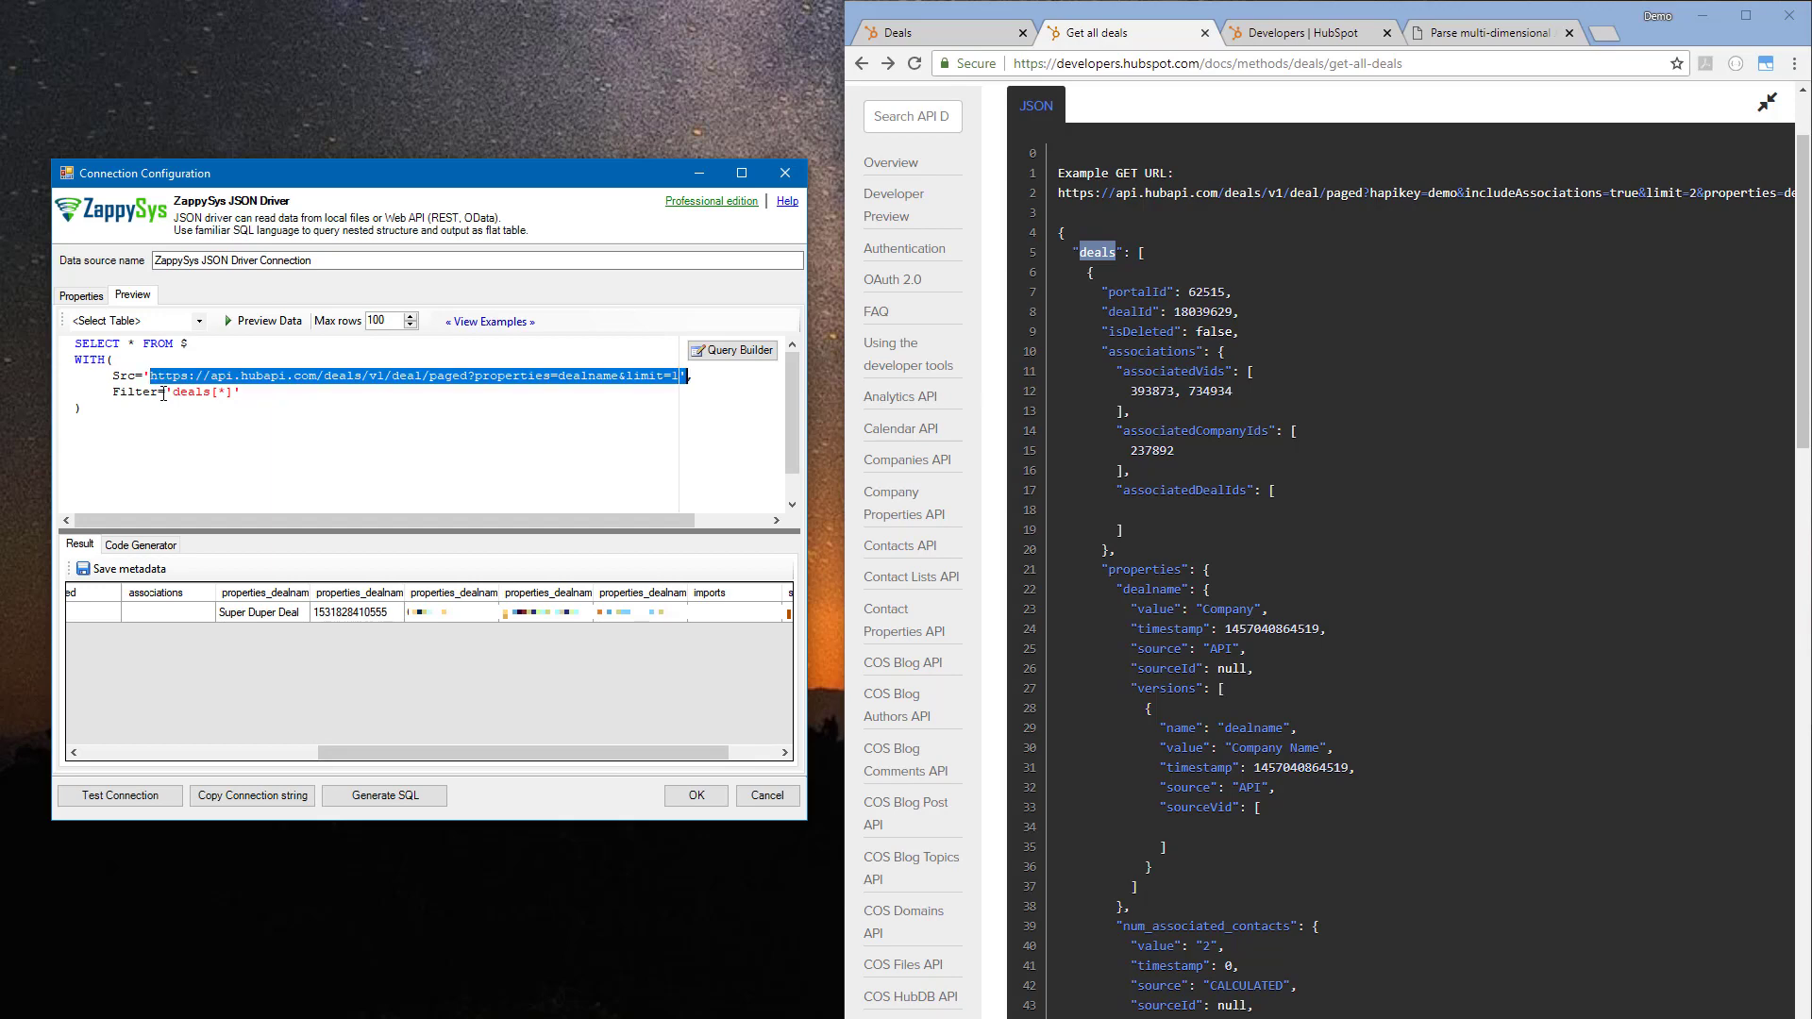
pyautogui.click(395, 395)
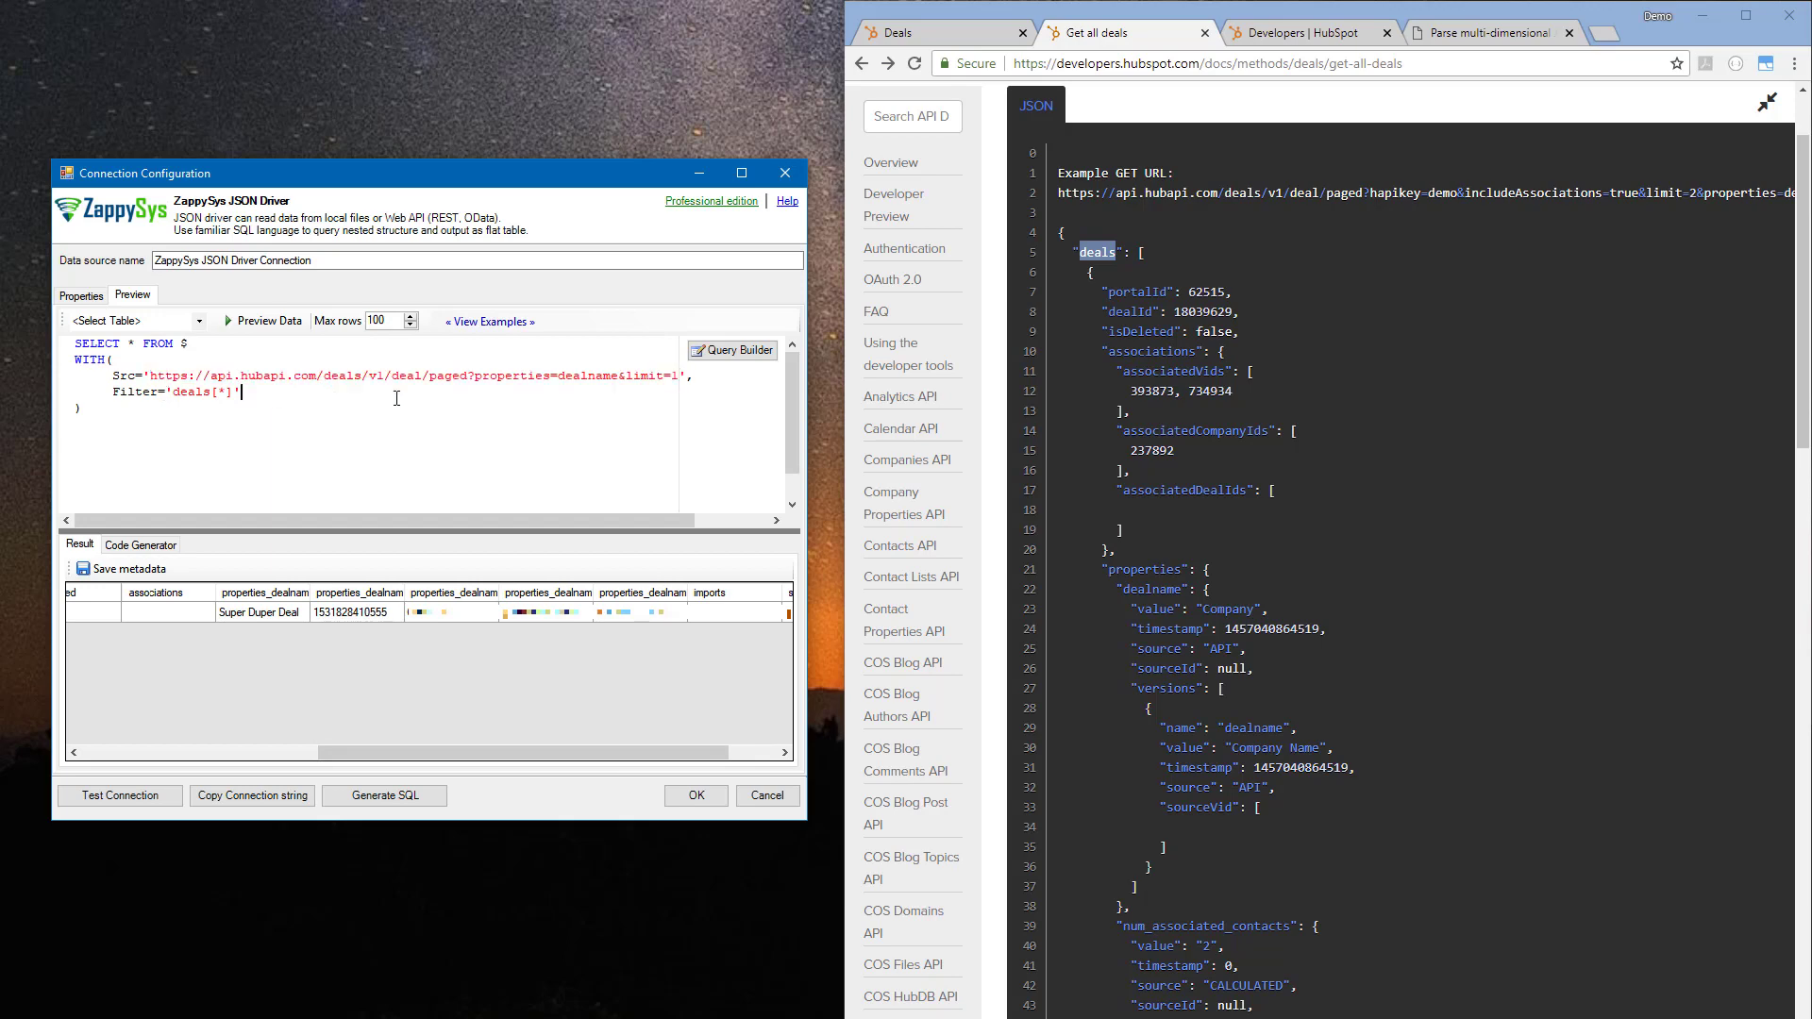
pyautogui.click(694, 355)
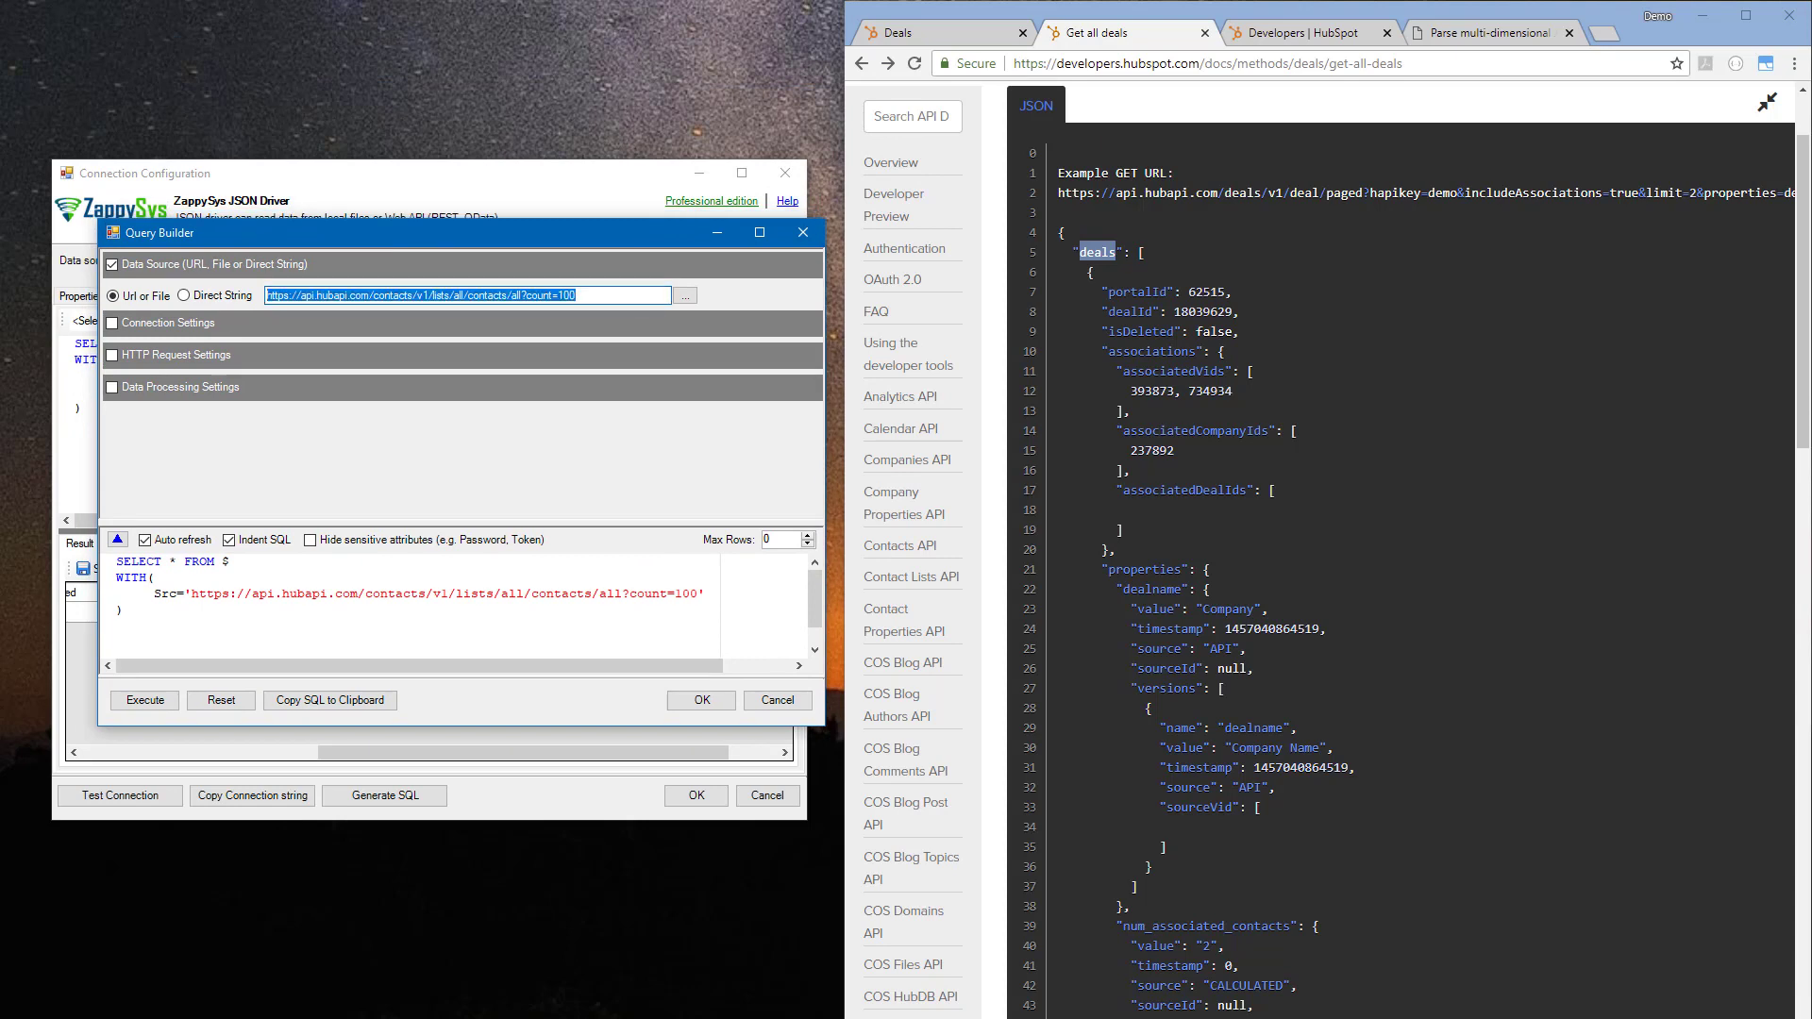
pyautogui.hotkey('ctrl', 'v')
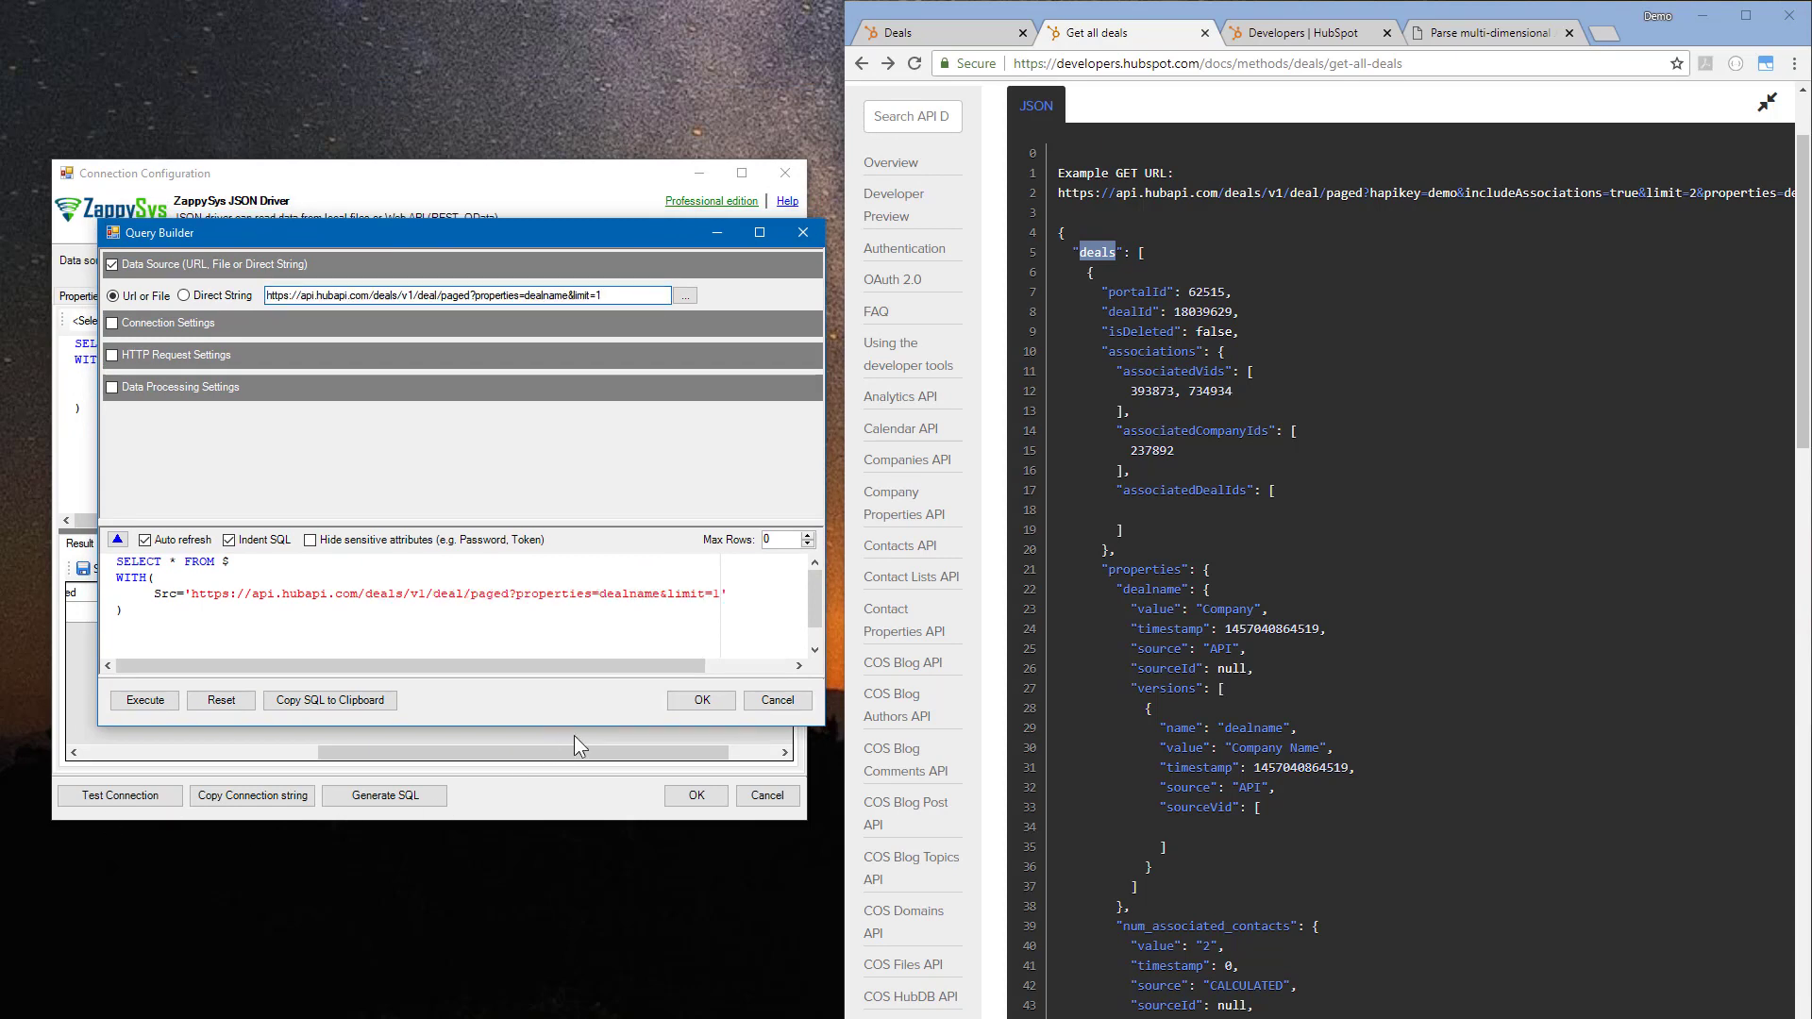
pyautogui.moveTo(580, 726); pyautogui.dragTo(580, 813)
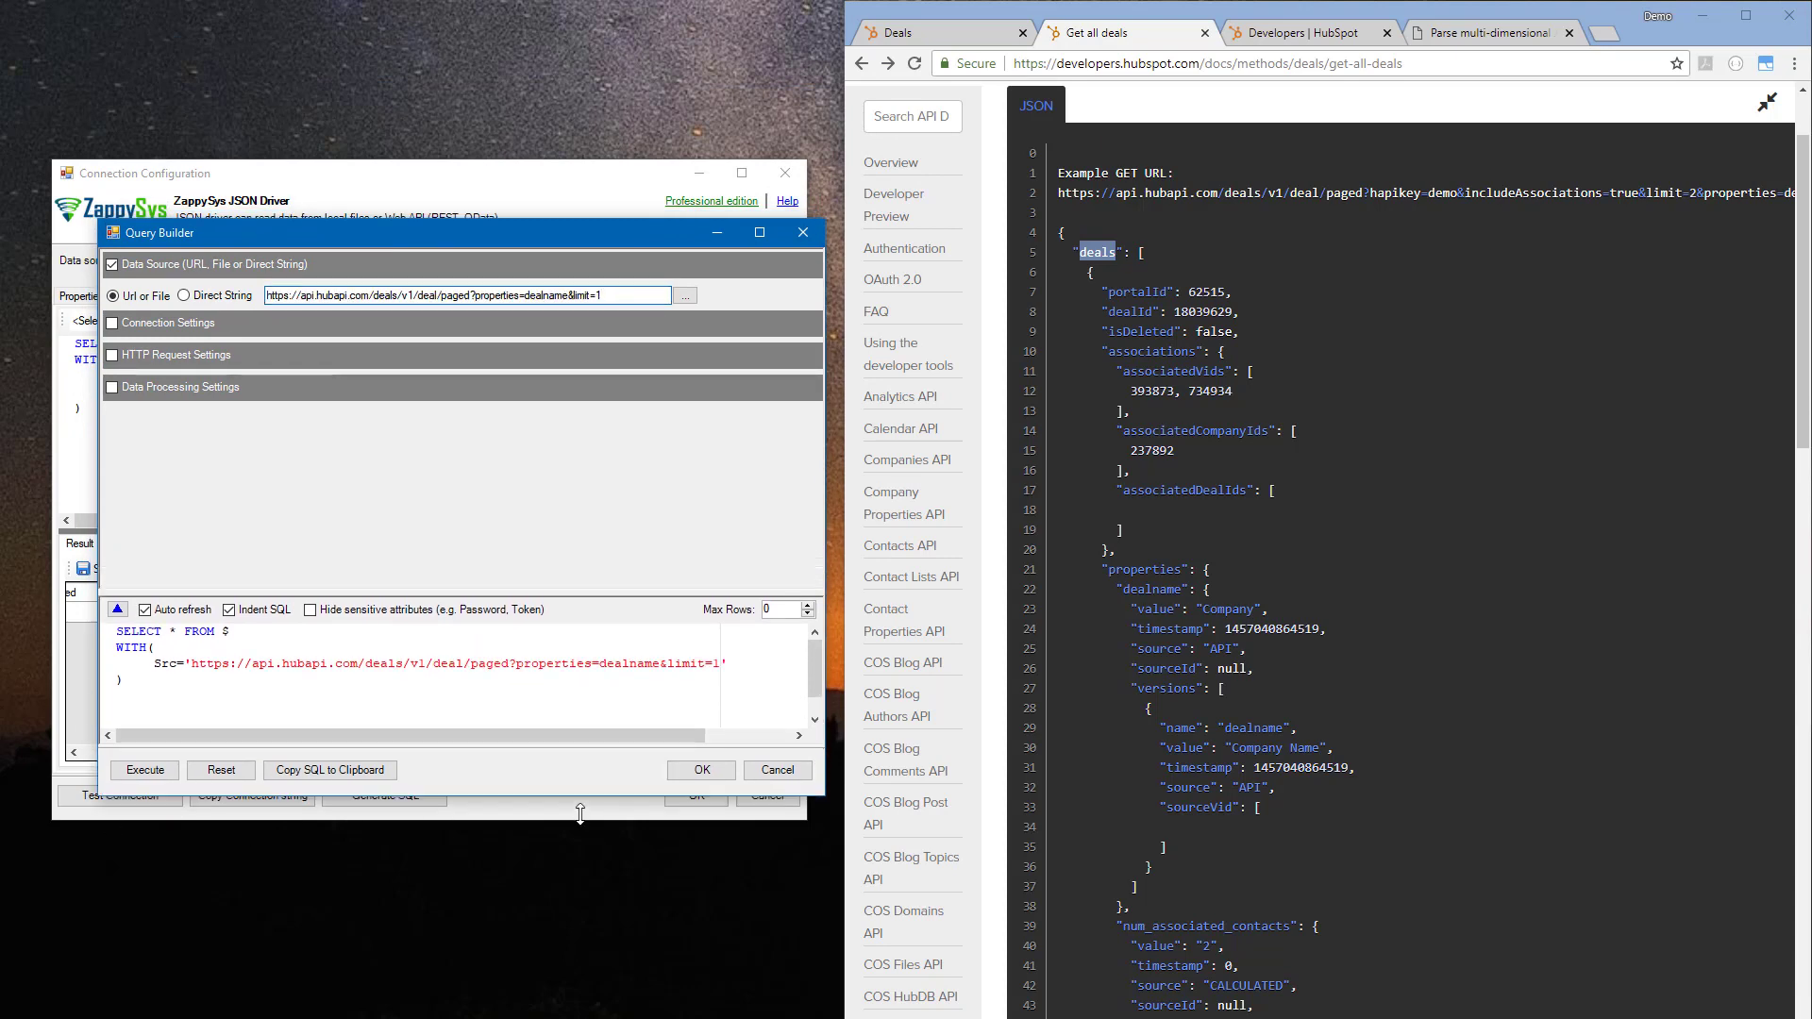
pyautogui.moveTo(622, 234); pyautogui.dragTo(577, 245)
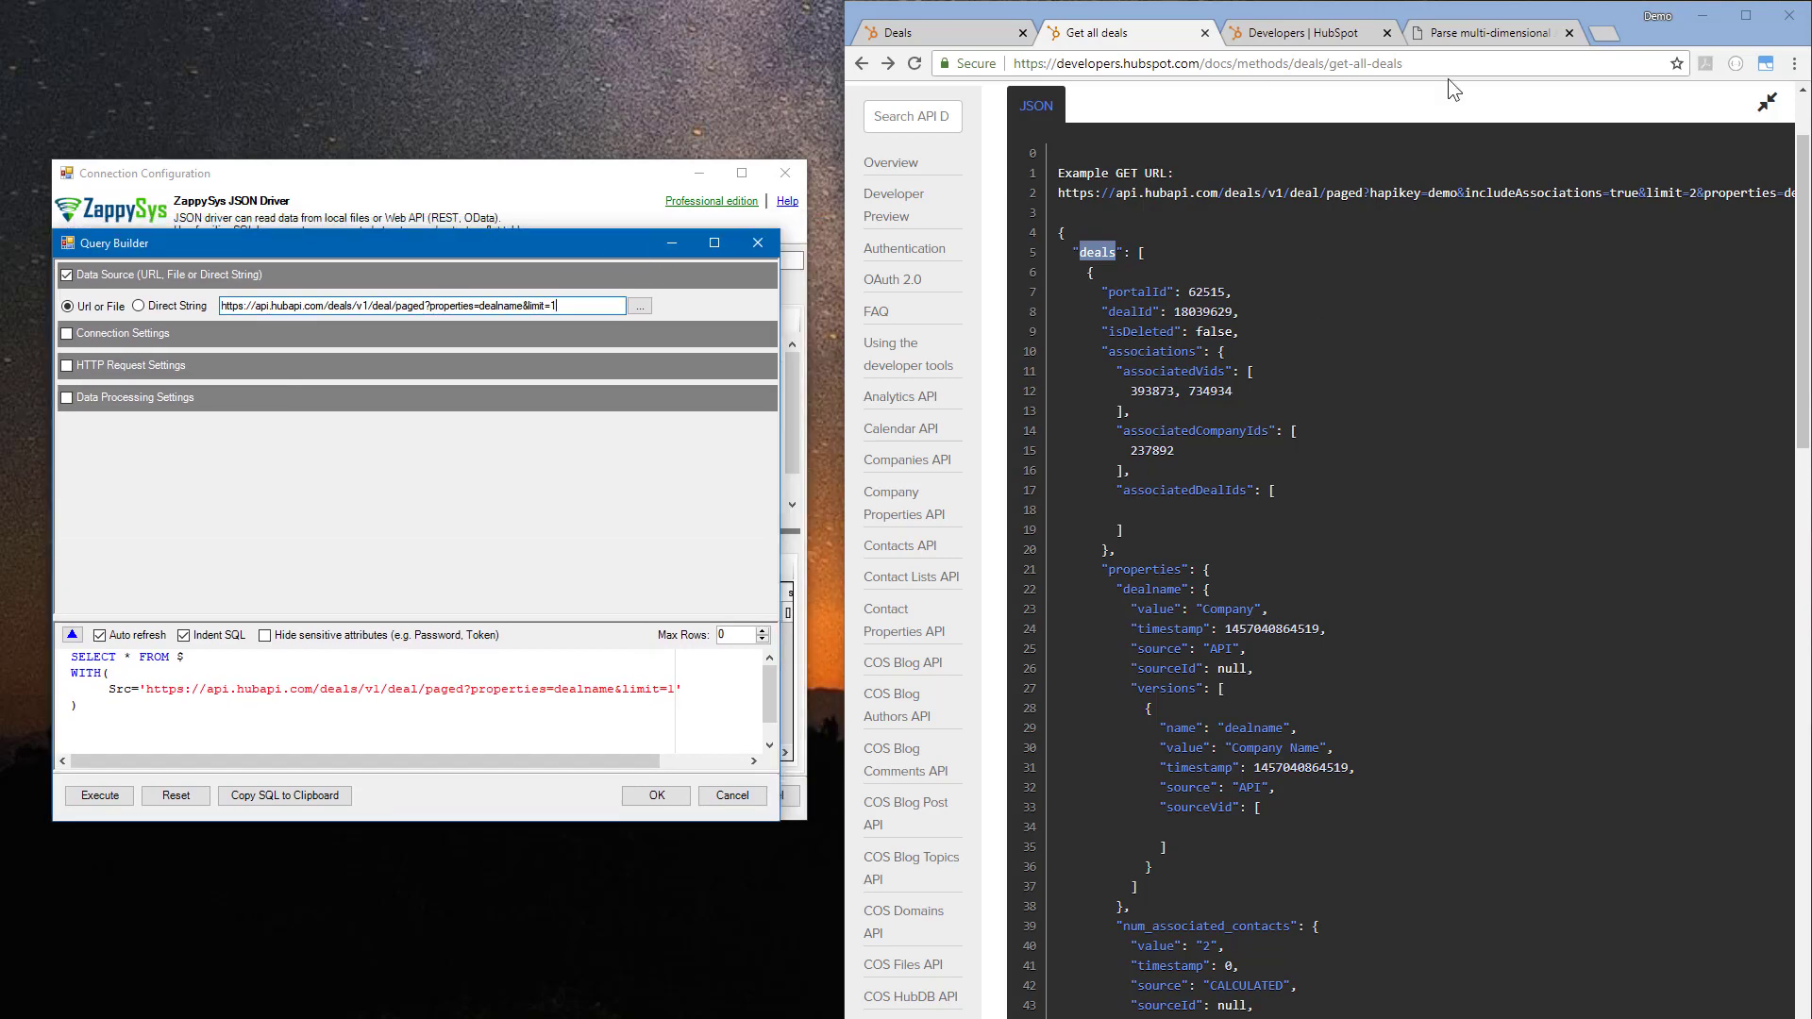
# - Collapse and close the documentation's JSON example, and highlight the offset parameter among the optional parameters
pyautogui.click(1767, 102)
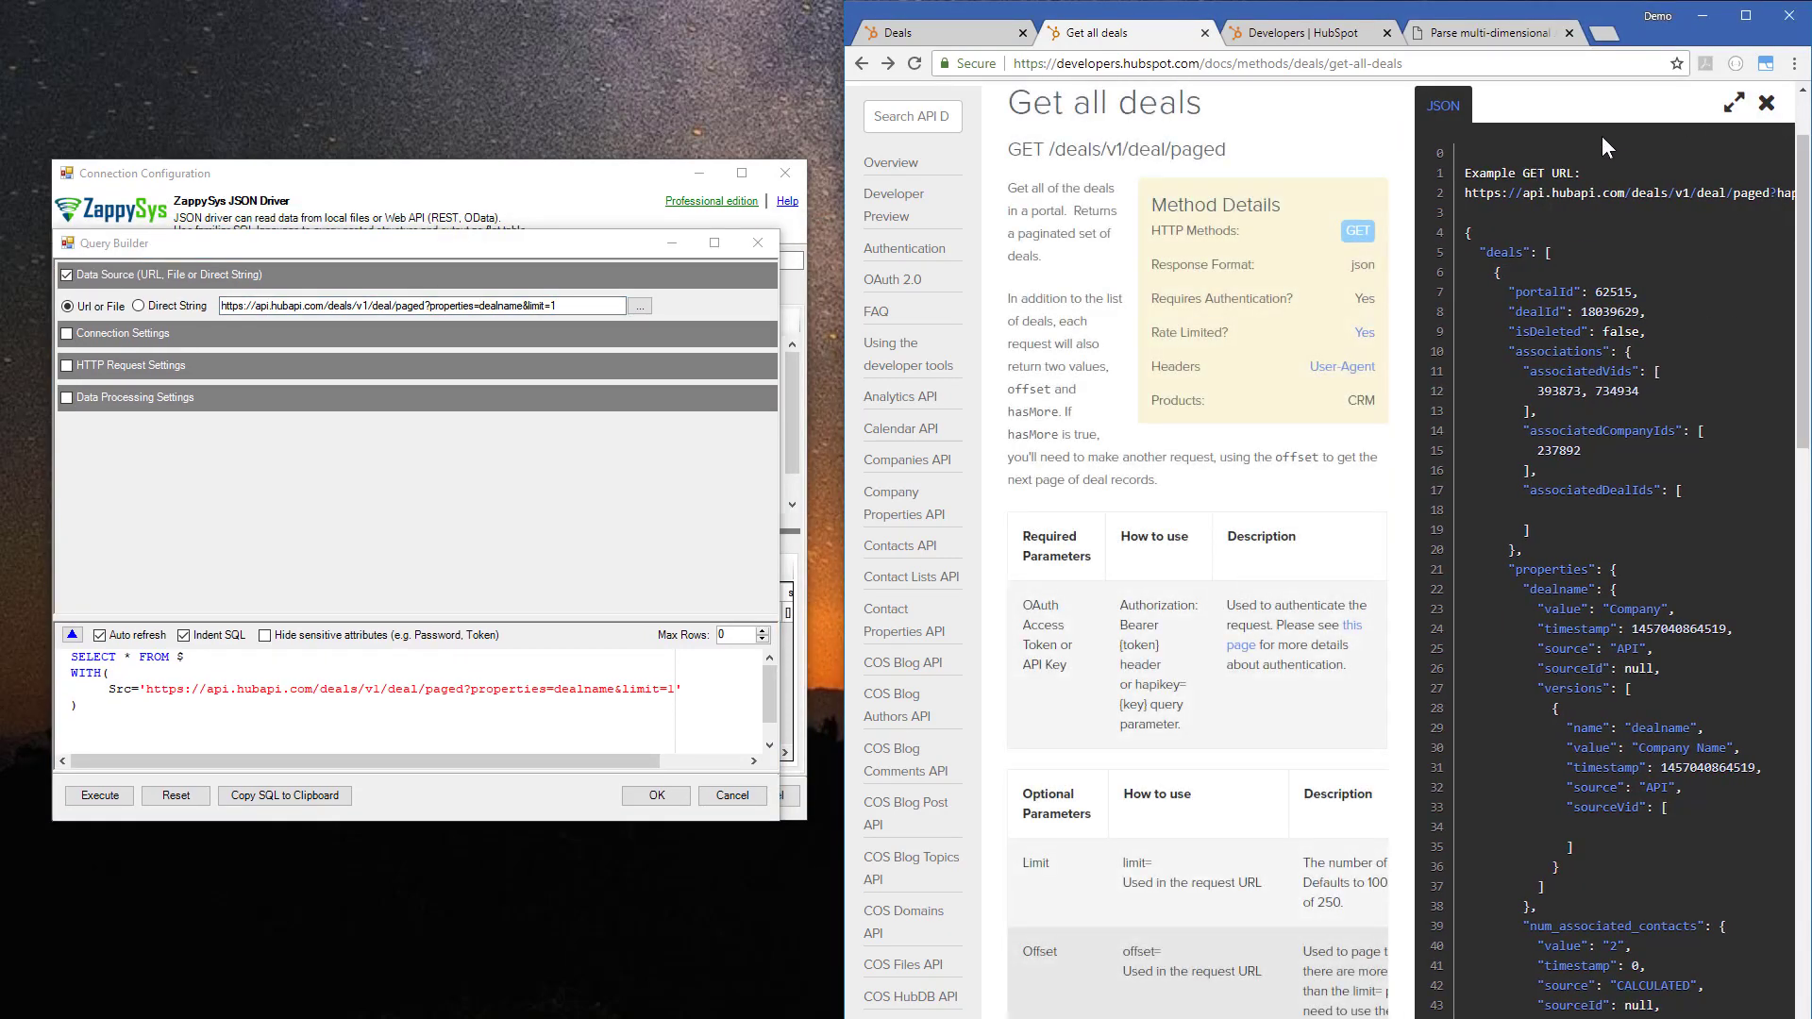
pyautogui.click(1766, 102)
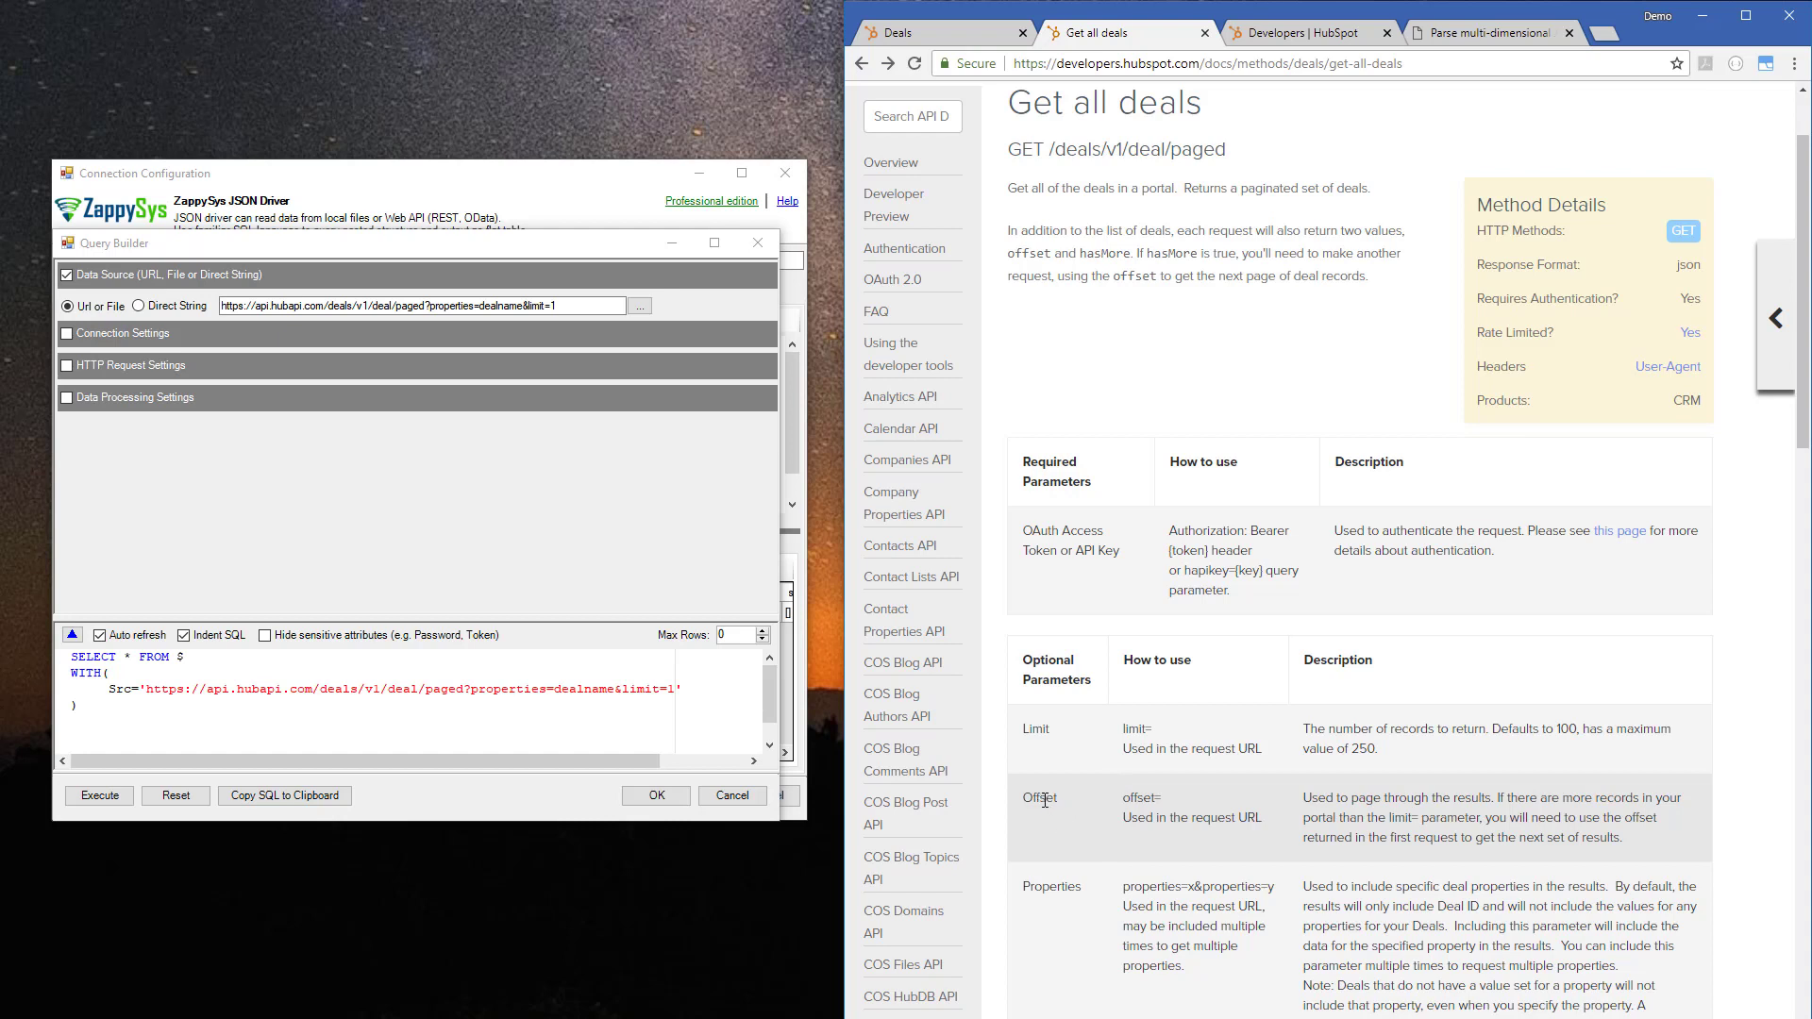
pyautogui.doubleClick(1137, 798)
# - Include HTTP request settings in the query and choose $.offset as the pagination's next link expression
pyautogui.click(207, 361)
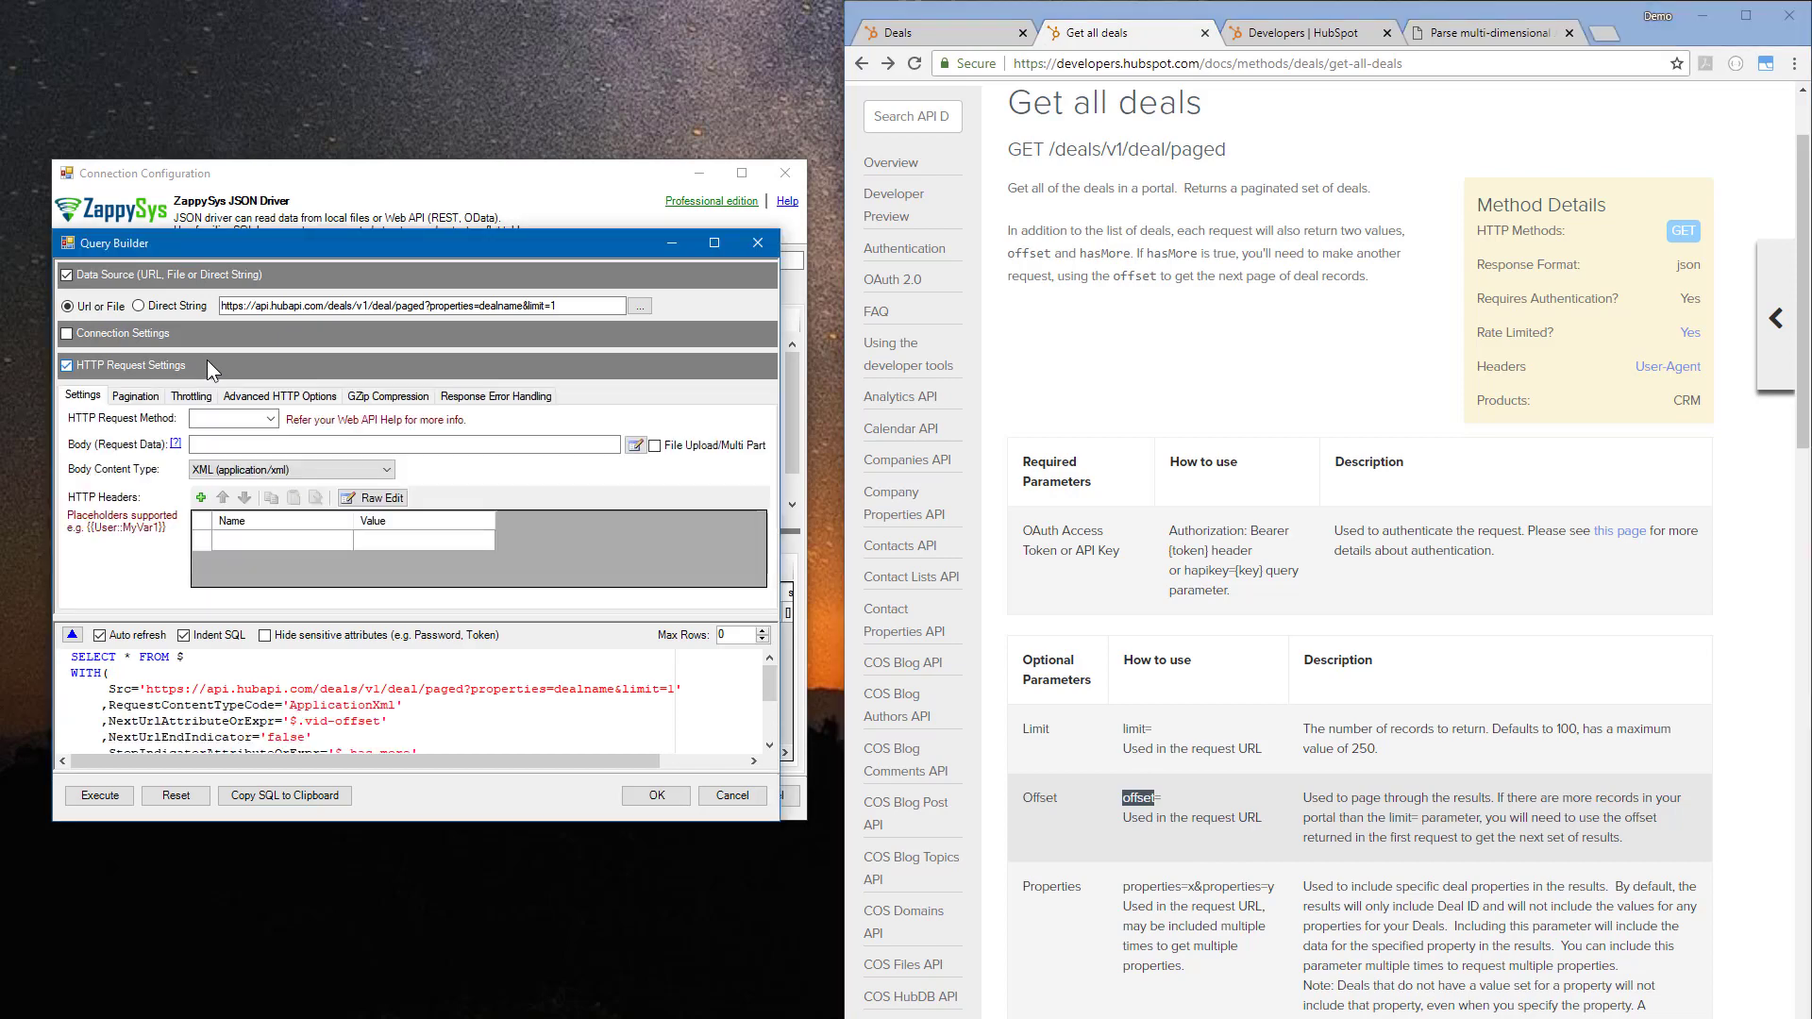
pyautogui.click(142, 396)
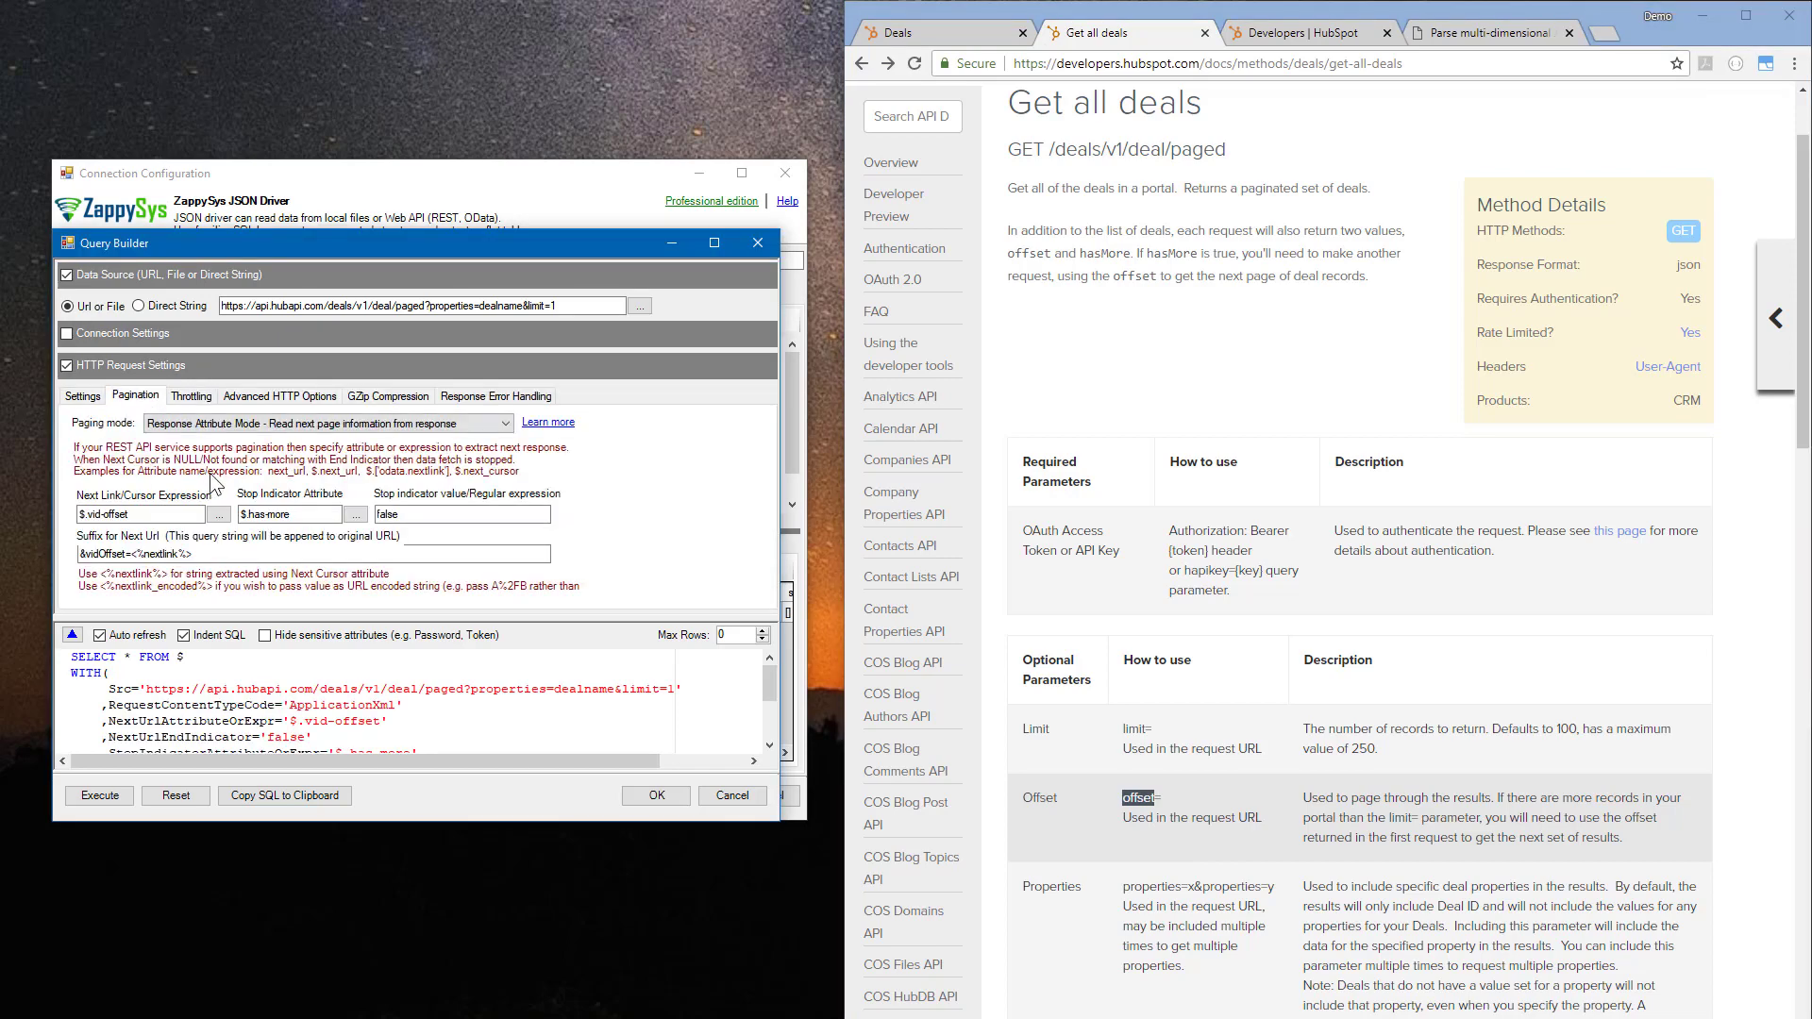
pyautogui.click(219, 515)
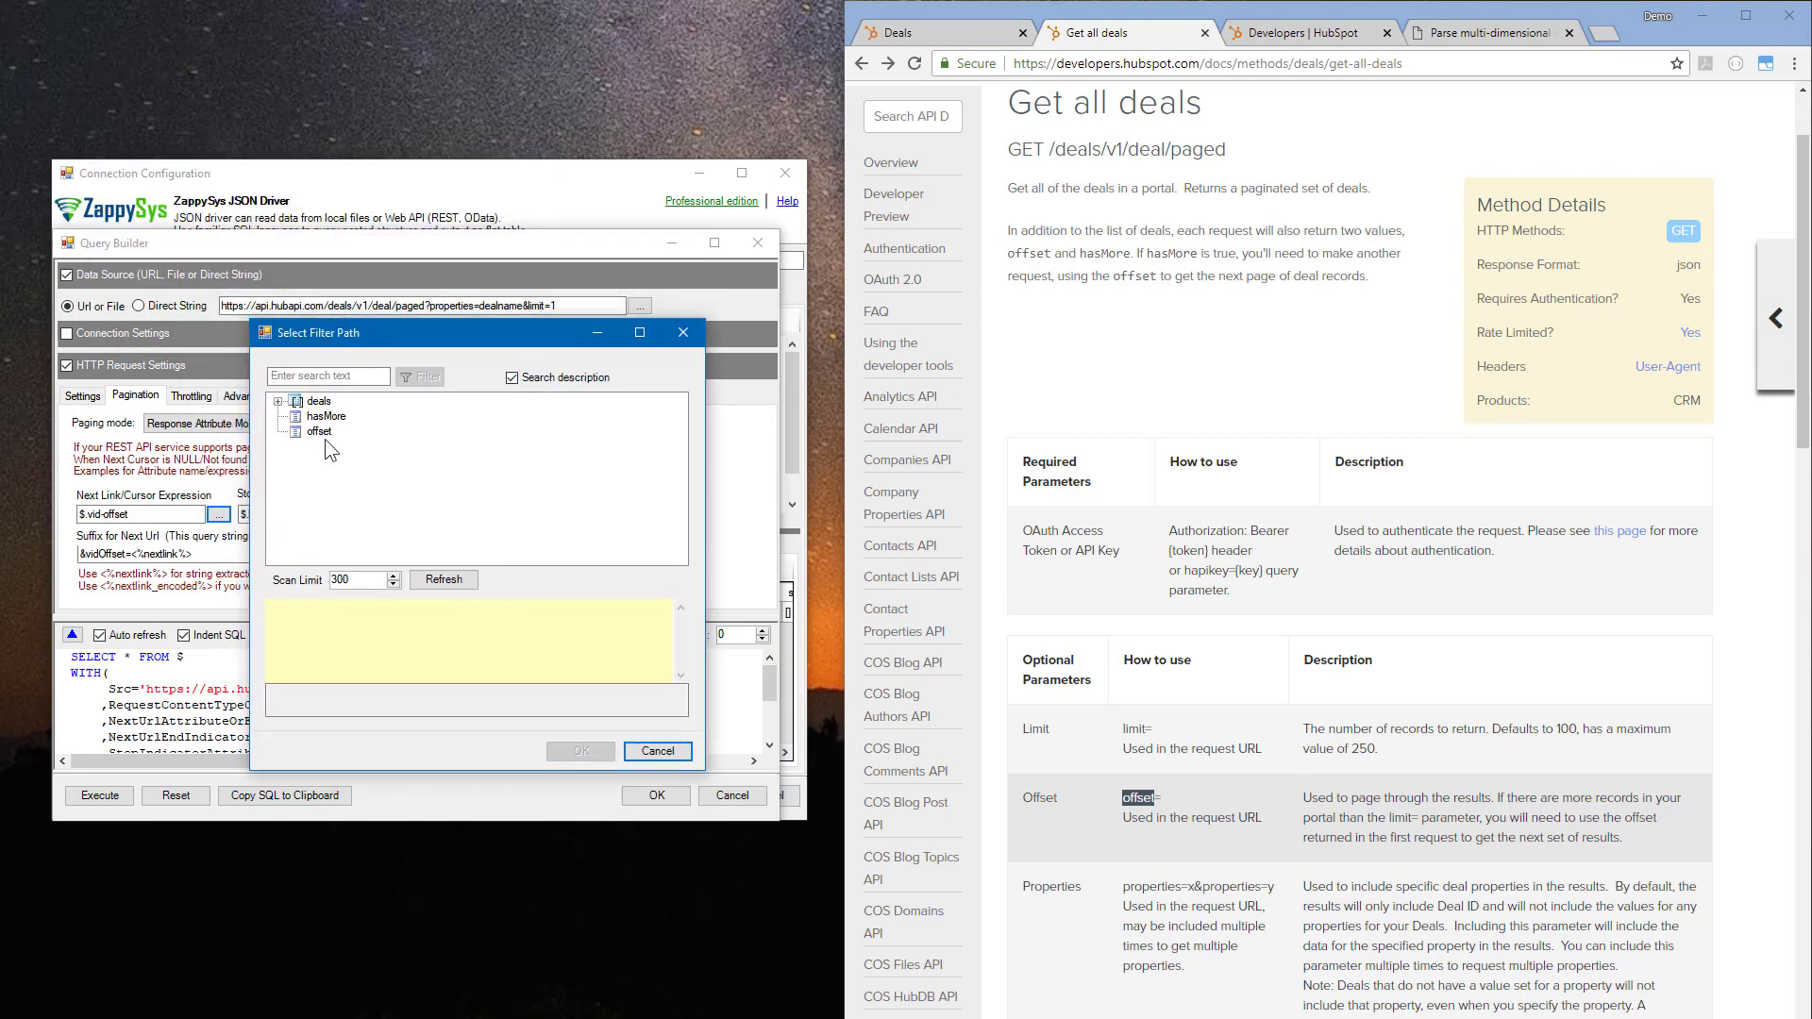
pyautogui.click(319, 432)
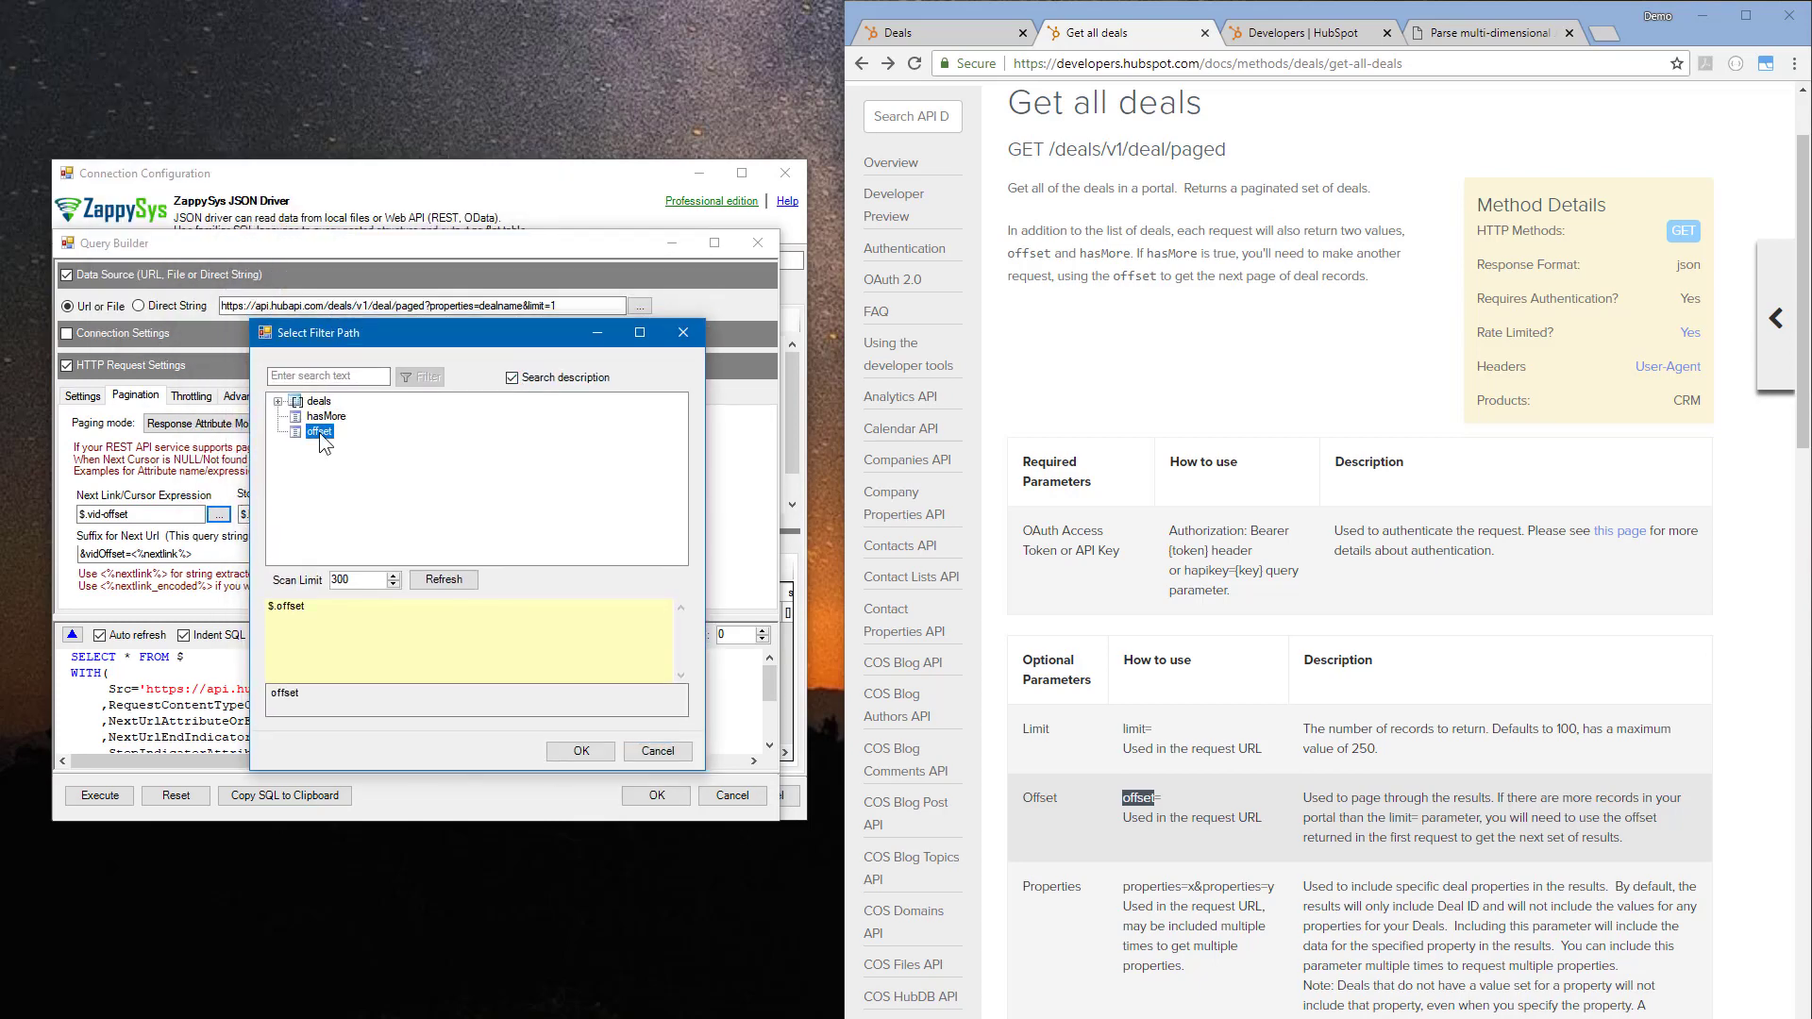
pyautogui.click(580, 753)
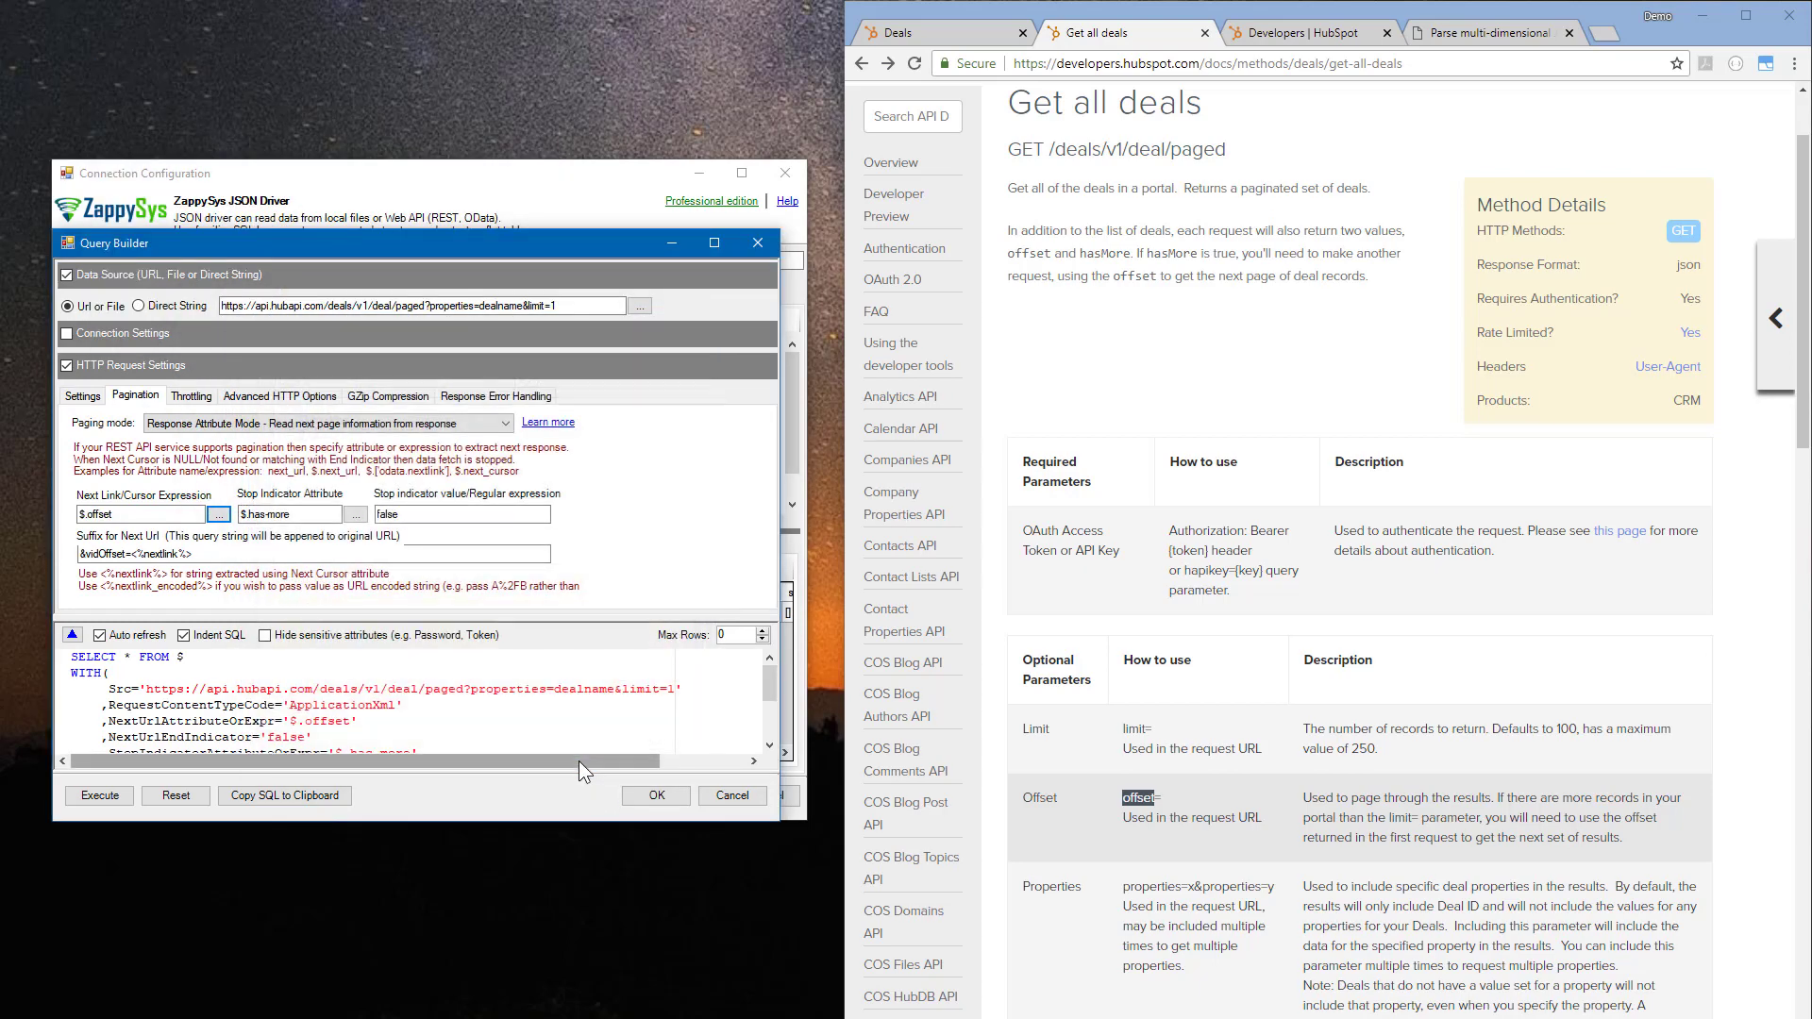
# - Choose $.hasMore as the pagination's stop indicator attribute
pyautogui.click(356, 515)
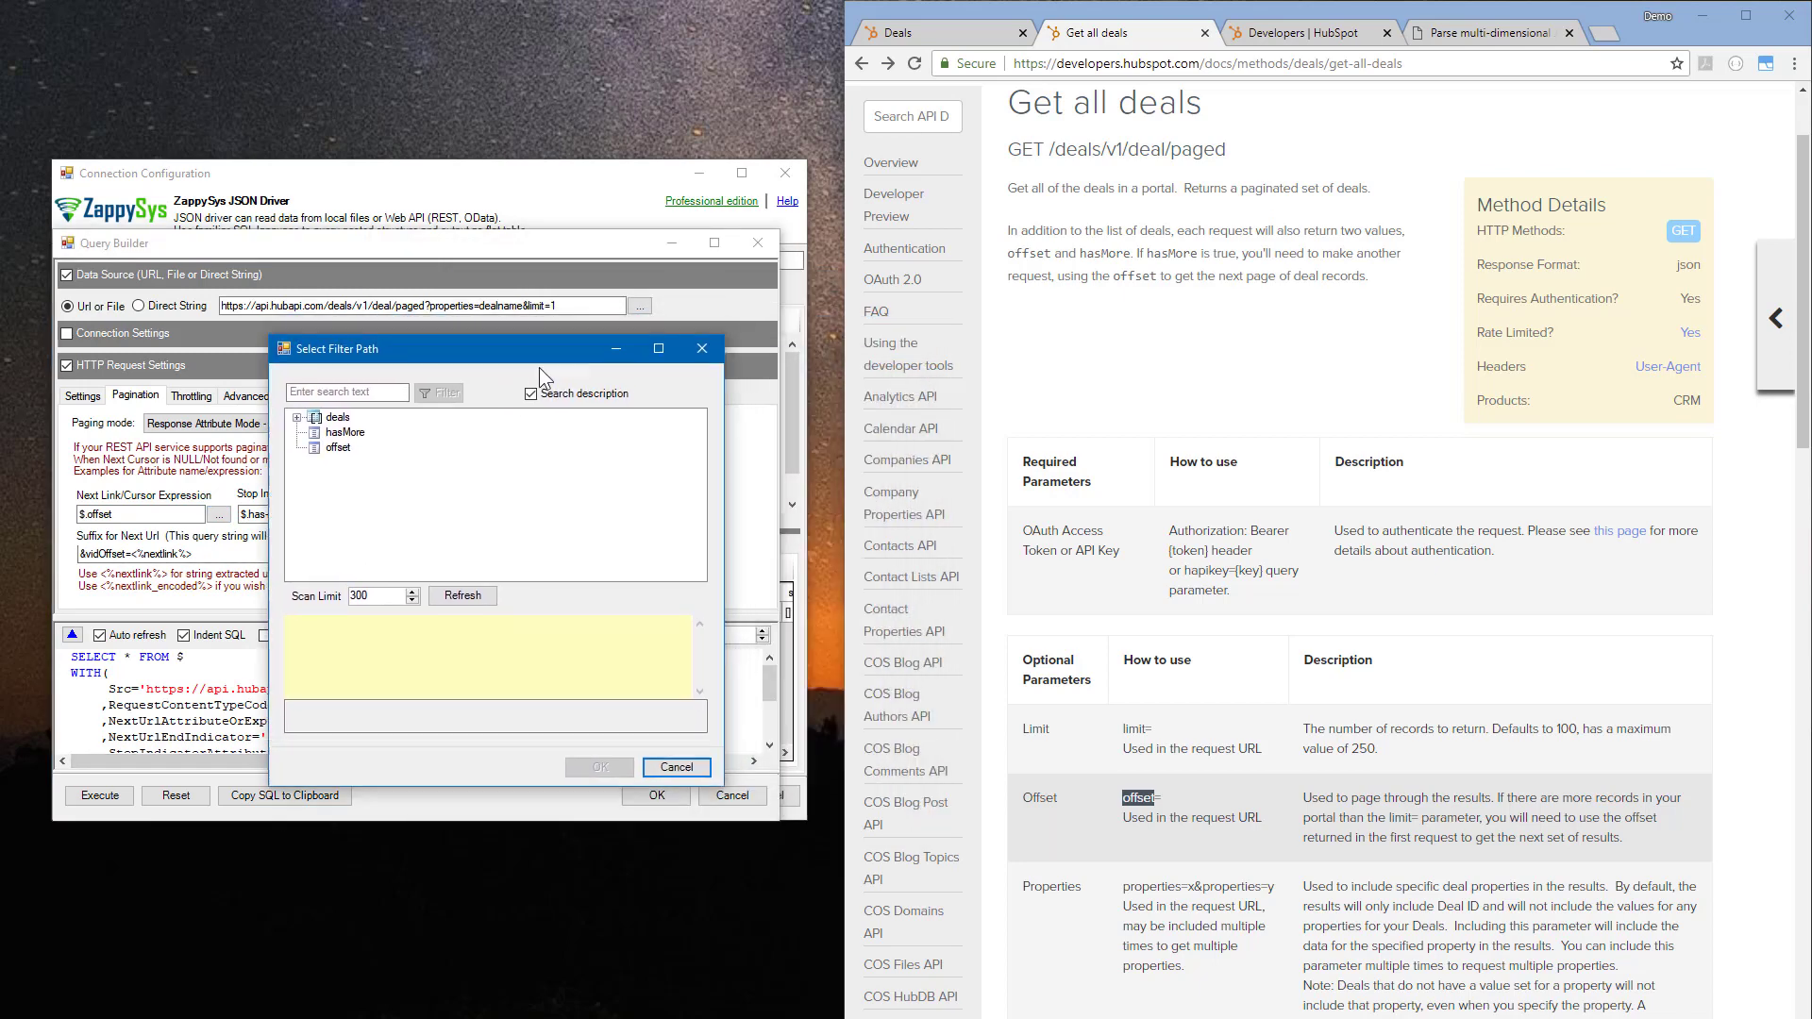
pyautogui.moveTo(436, 387); pyautogui.dragTo(504, 413)
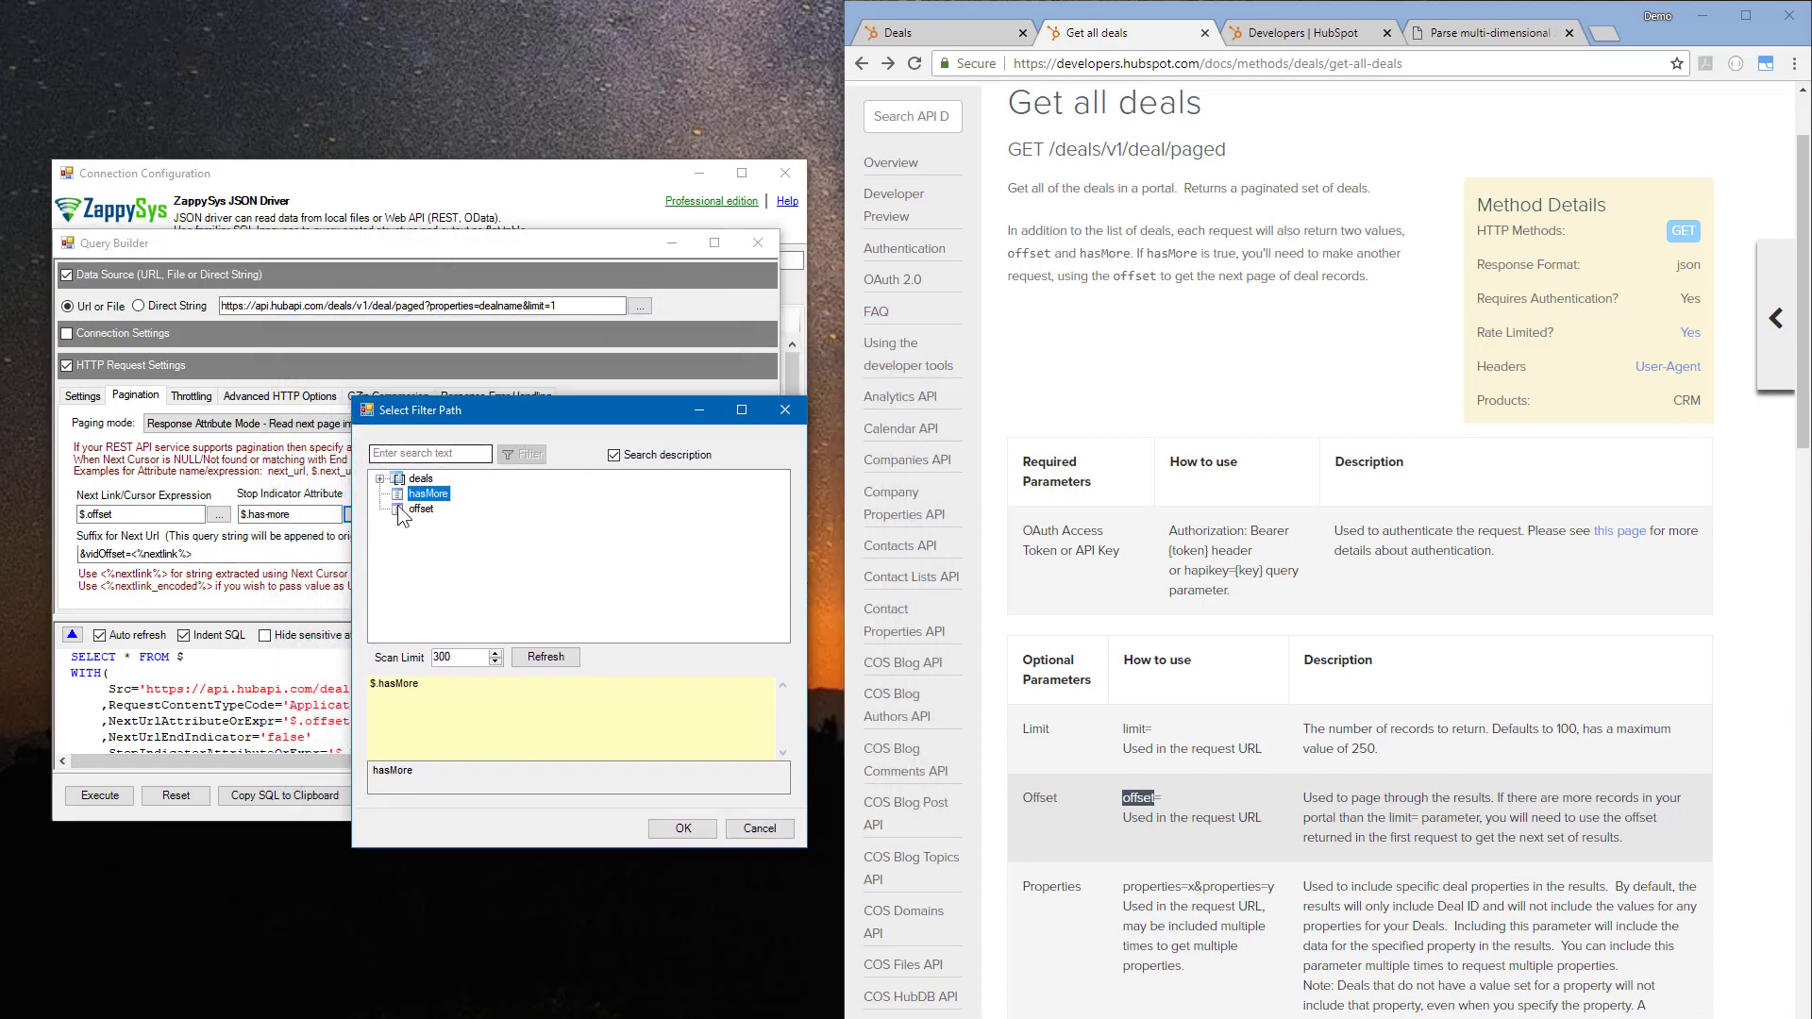
pyautogui.click(427, 494)
pyautogui.click(704, 823)
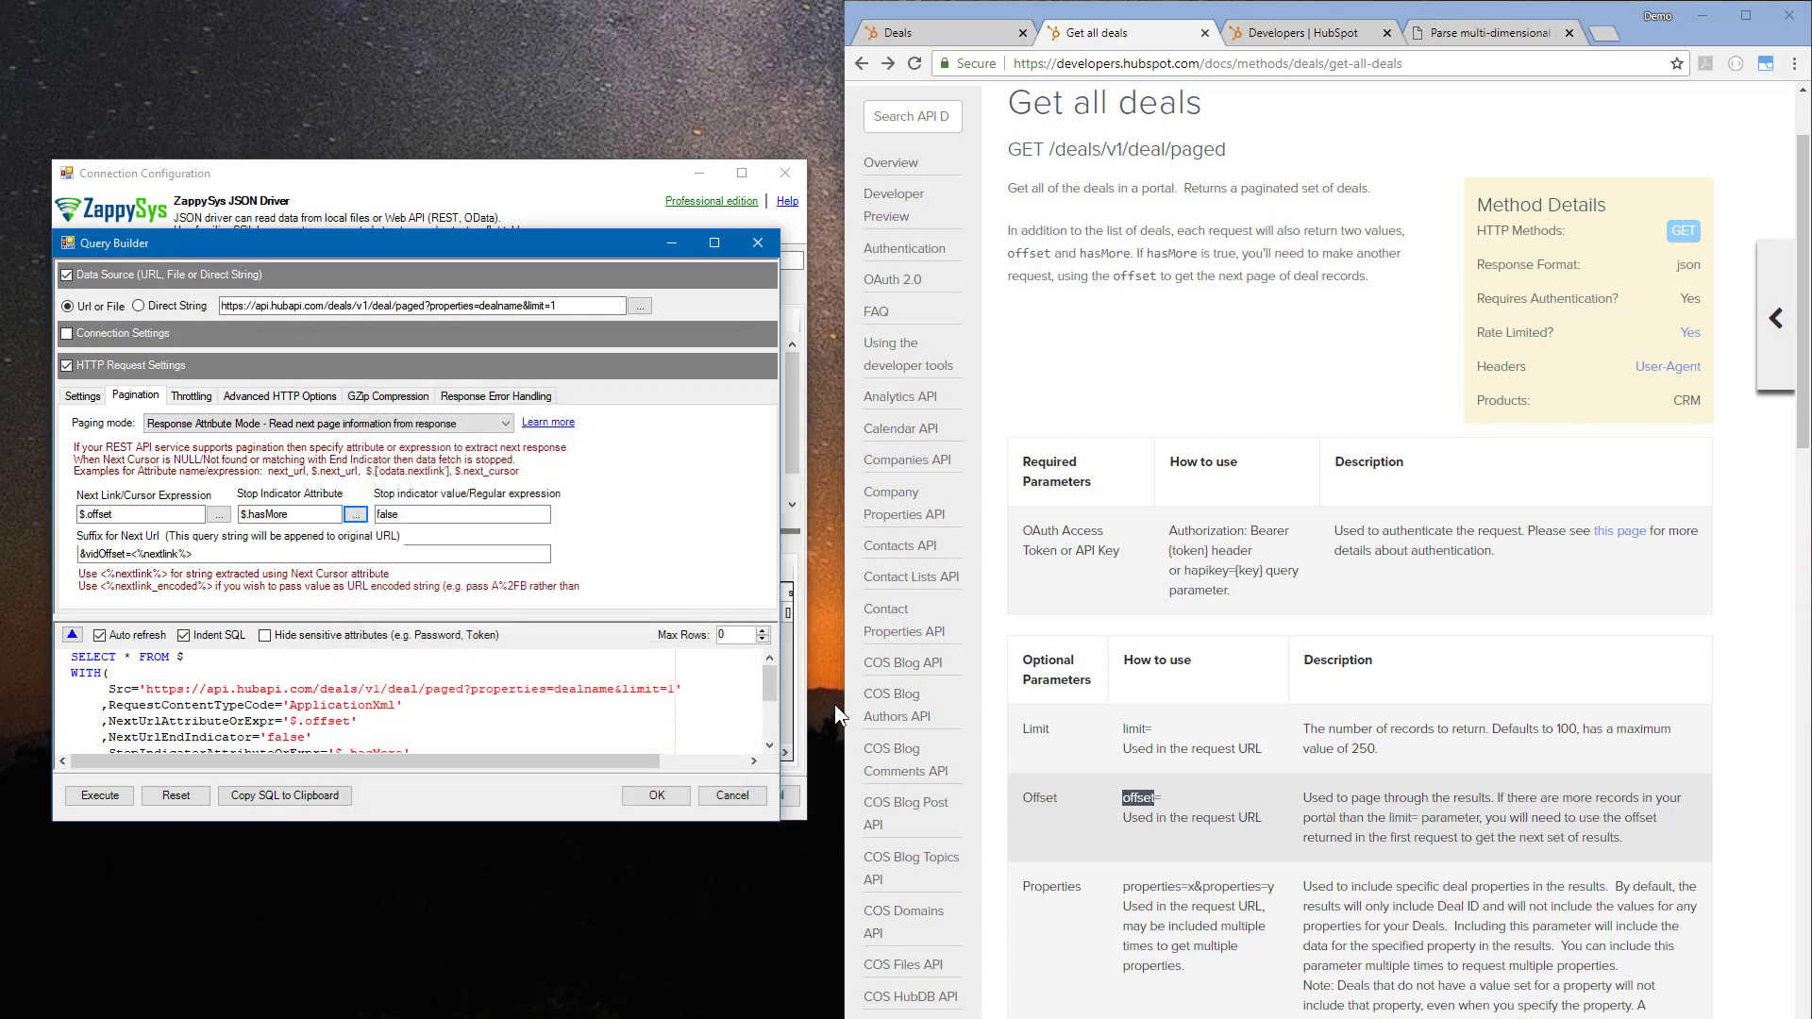
# - Change the suffix for the next URL to &offset=<%nextlink%>
pyautogui.click(257, 553)
pyautogui.click(83, 553)
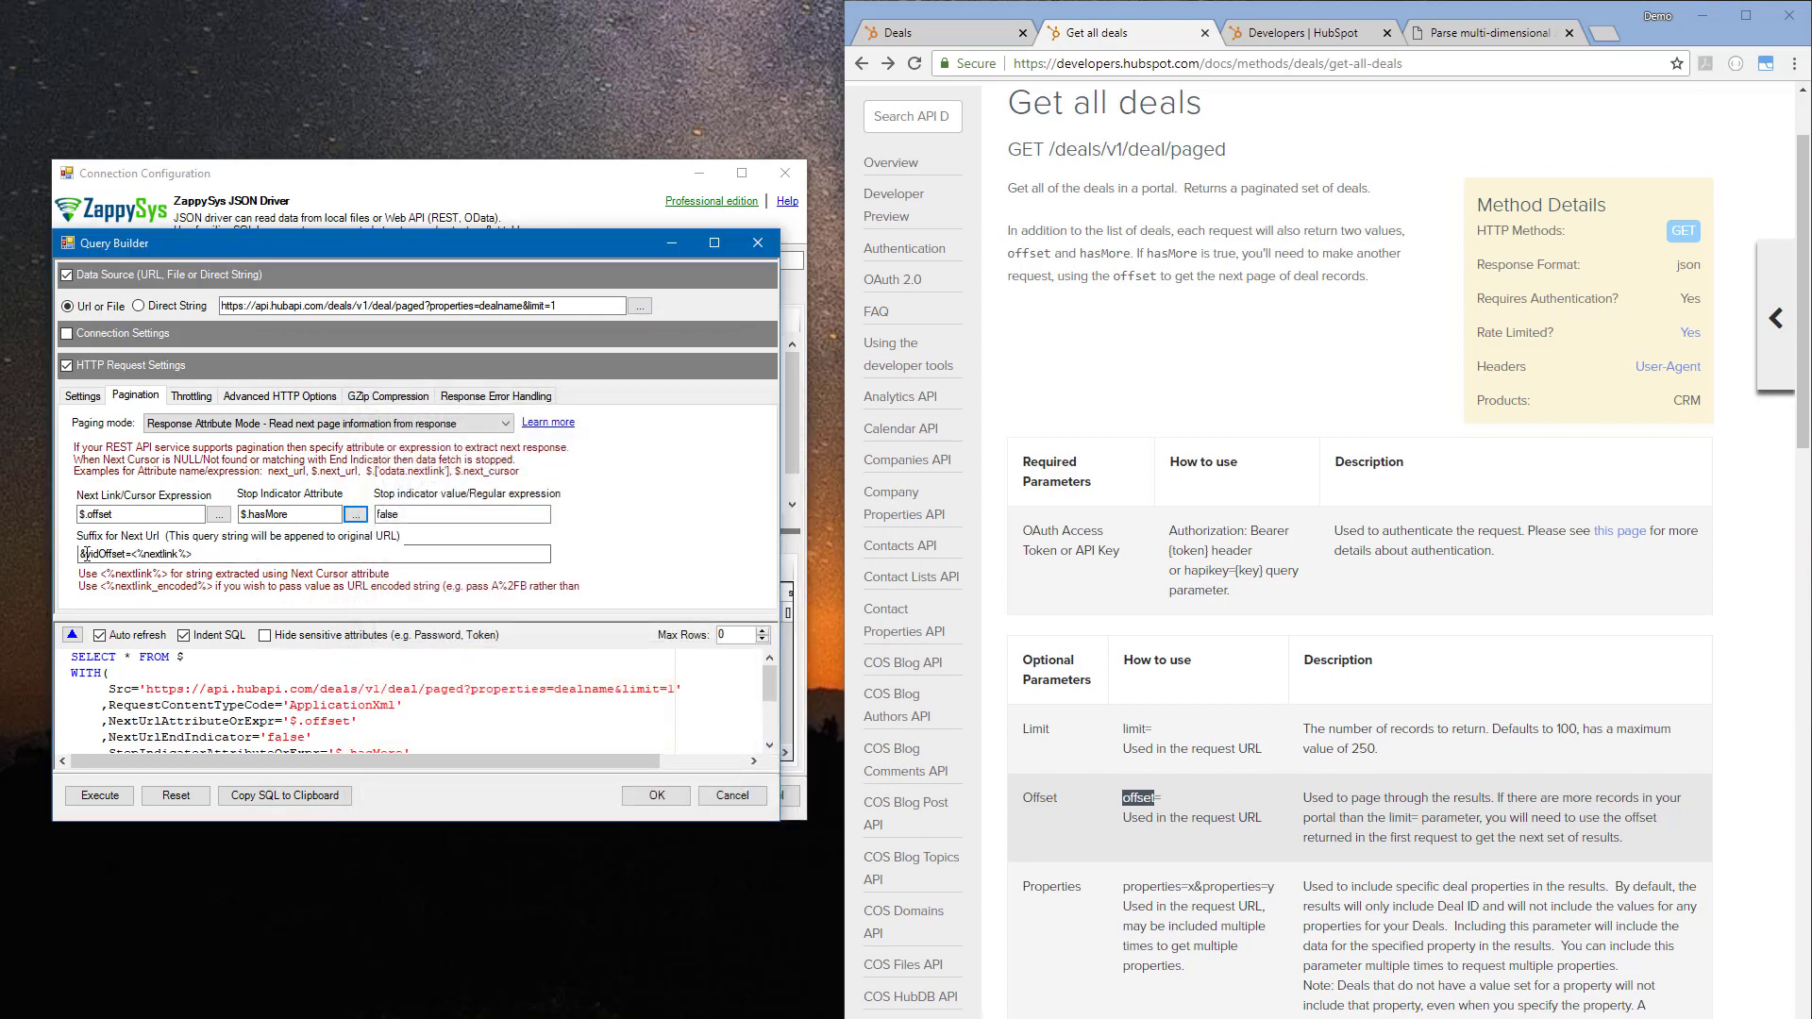
pyautogui.hotkey('shift', 'Right')
pyautogui.hotkey('shift', 'Right')
pyautogui.hotkey('shift', 'Right')
pyautogui.hotkey('shift', 'Right')
pyautogui.write('o')
# - Compare the next URL suffix's parameter name with the documented offset parameter, and enlarge the Query Builder to review the pagination settings
pyautogui.click(1168, 784)
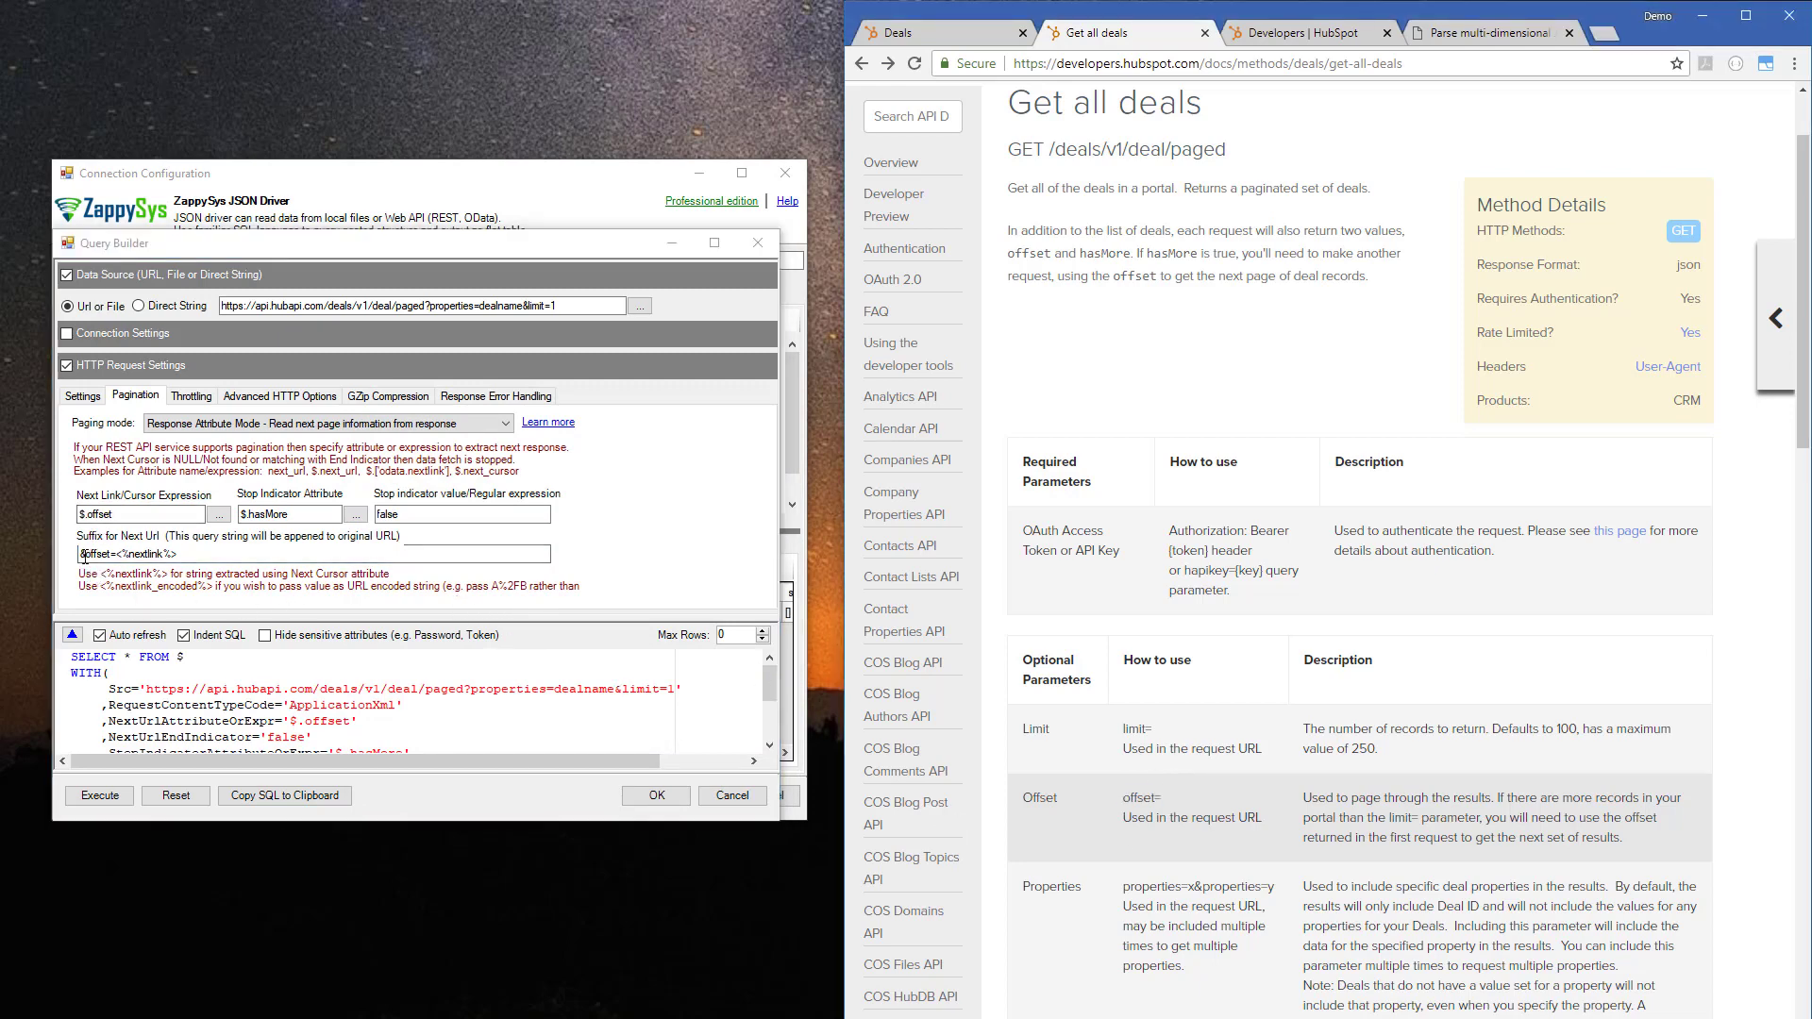
pyautogui.moveTo(84, 553); pyautogui.dragTo(113, 554)
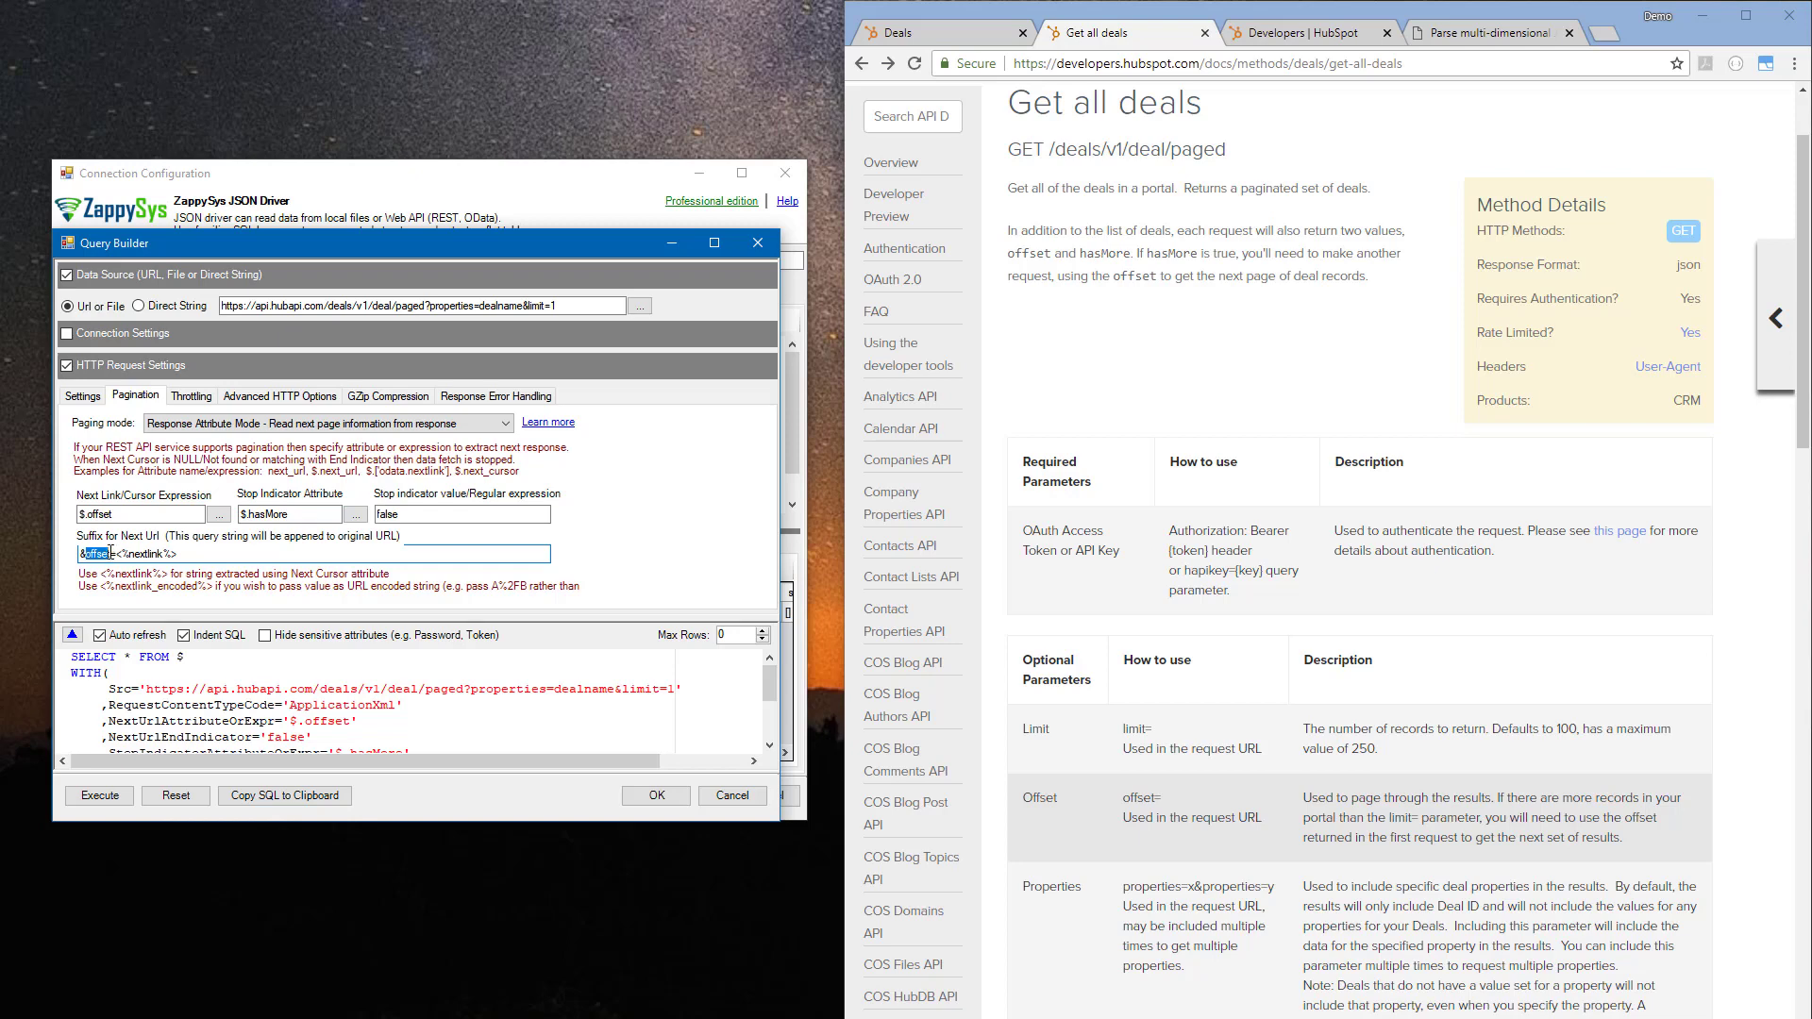
pyautogui.click(1138, 805)
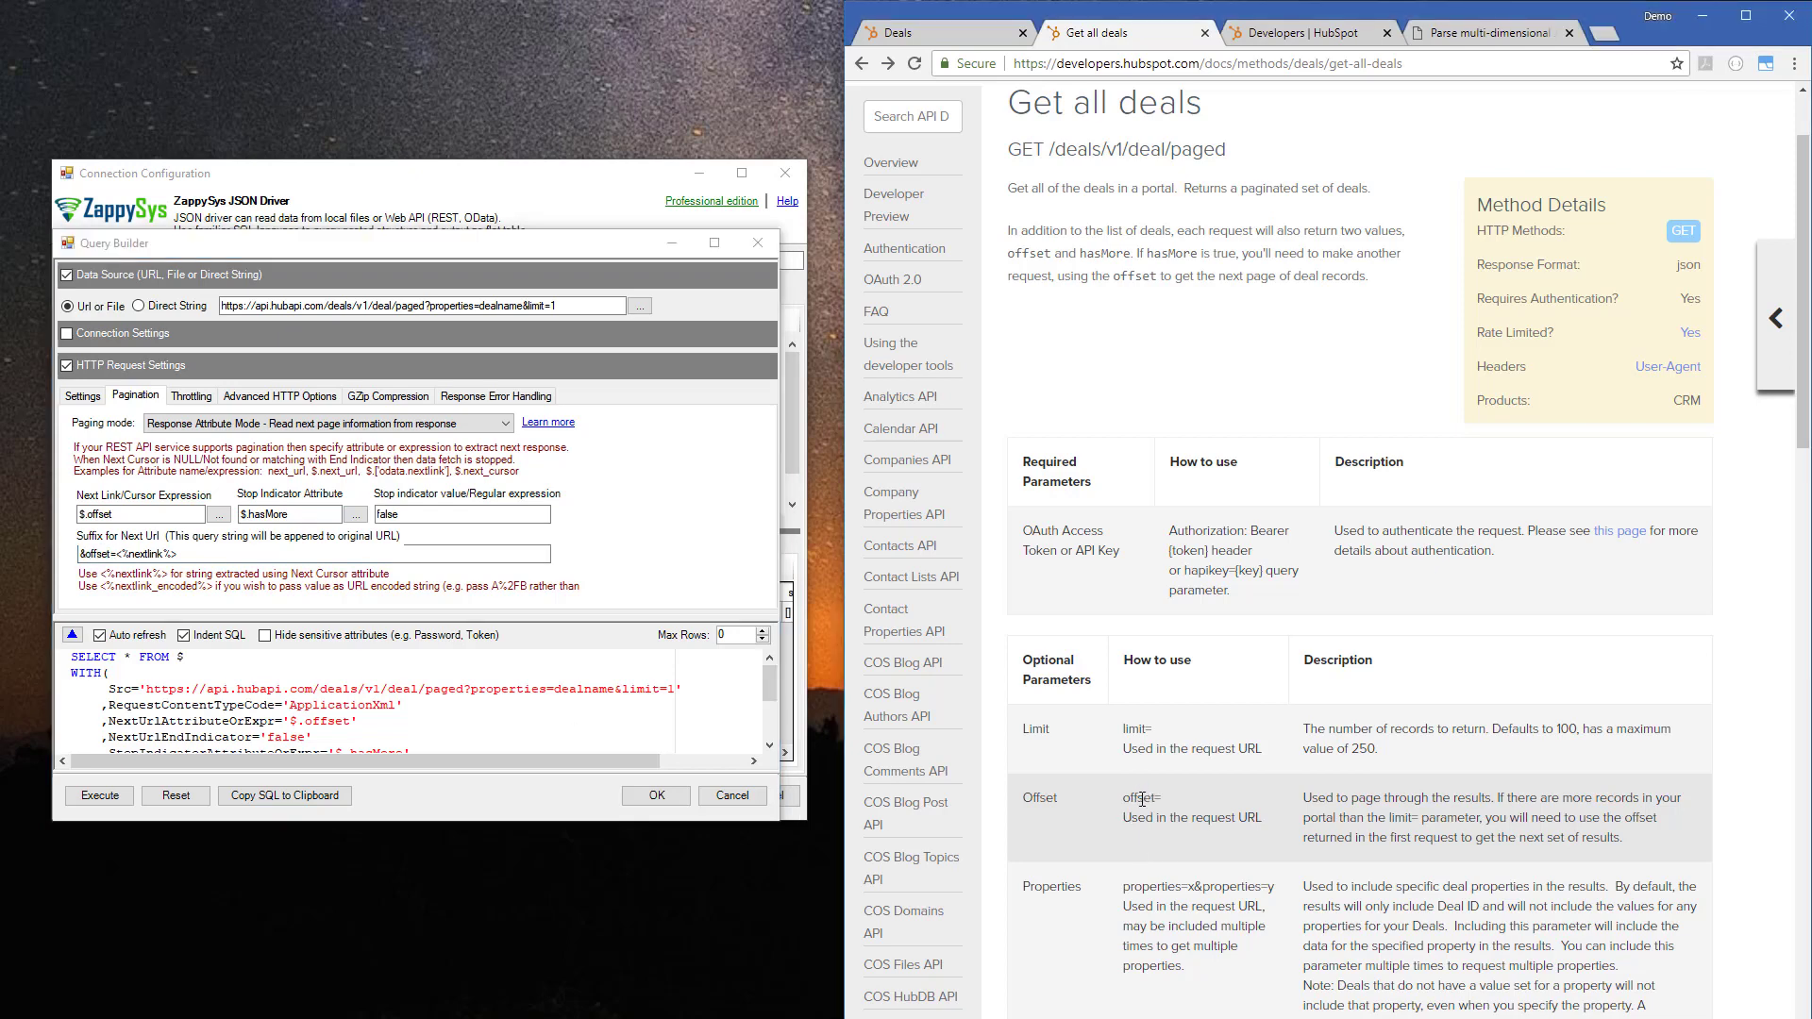
pyautogui.doubleClick(1141, 799)
pyautogui.click(109, 553)
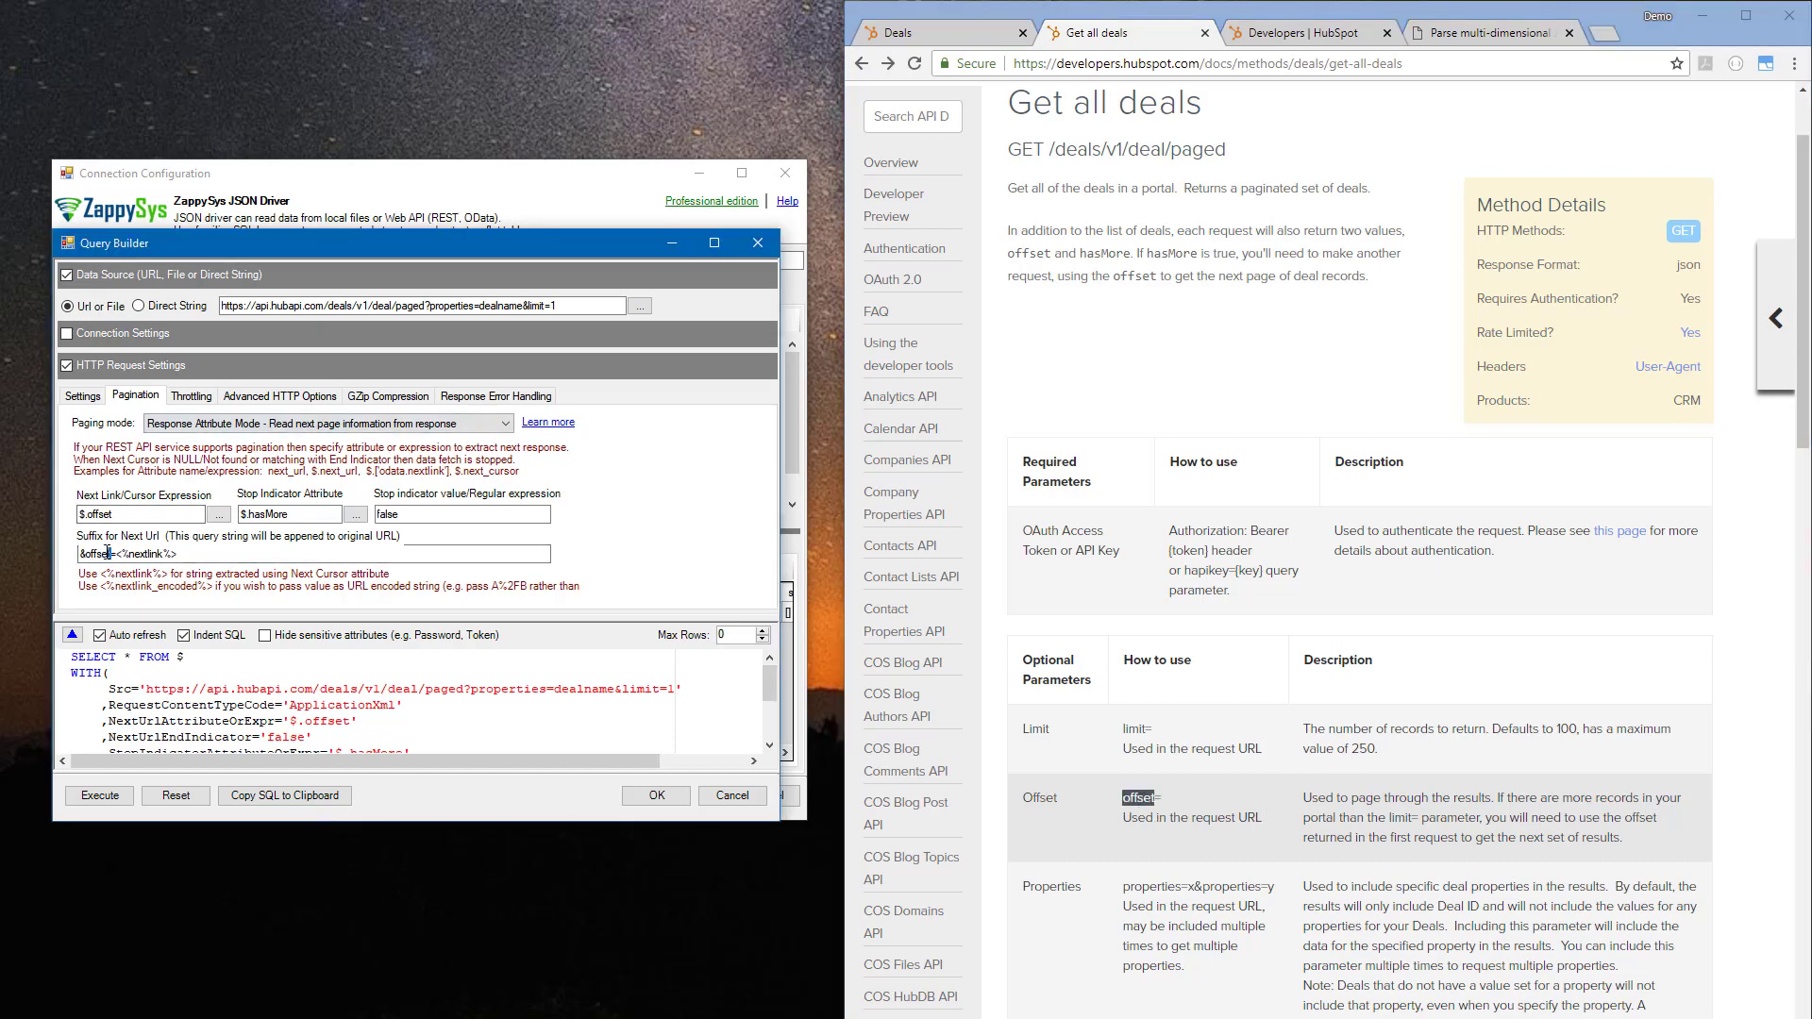
pyautogui.moveTo(109, 553); pyautogui.dragTo(94, 553)
pyautogui.moveTo(651, 823); pyautogui.dragTo(651, 1003)
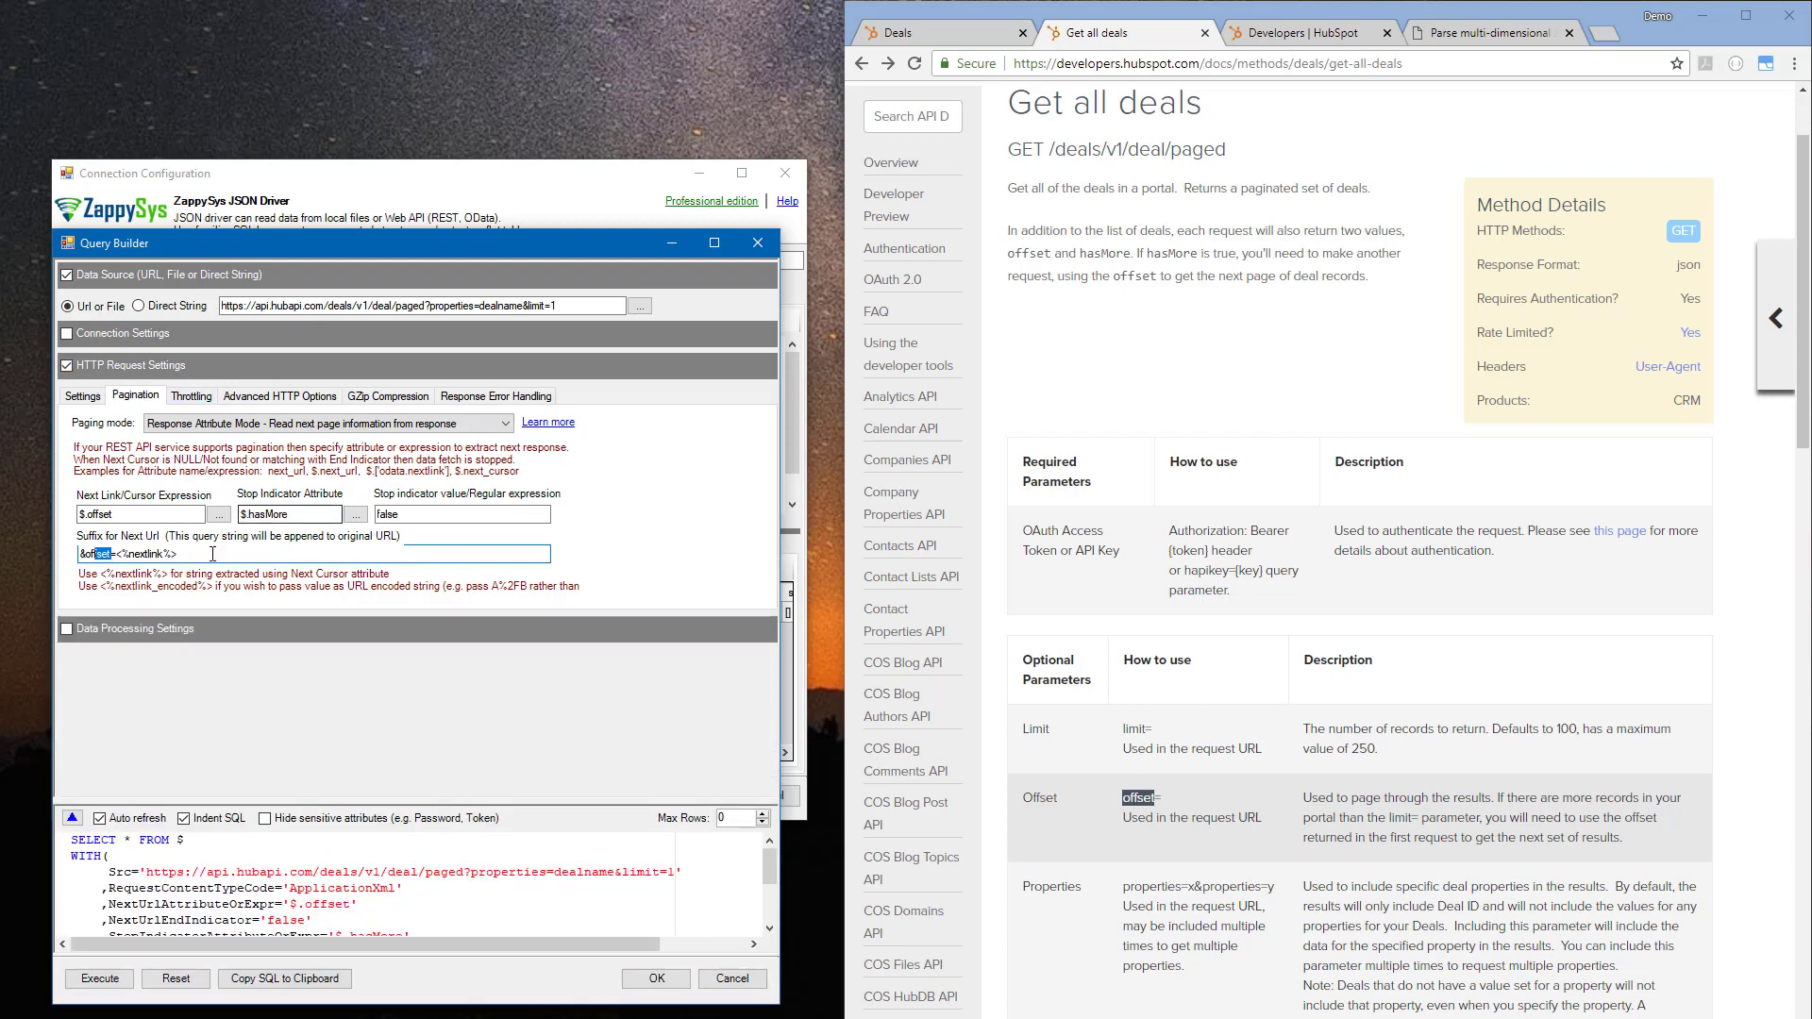
pyautogui.click(160, 517)
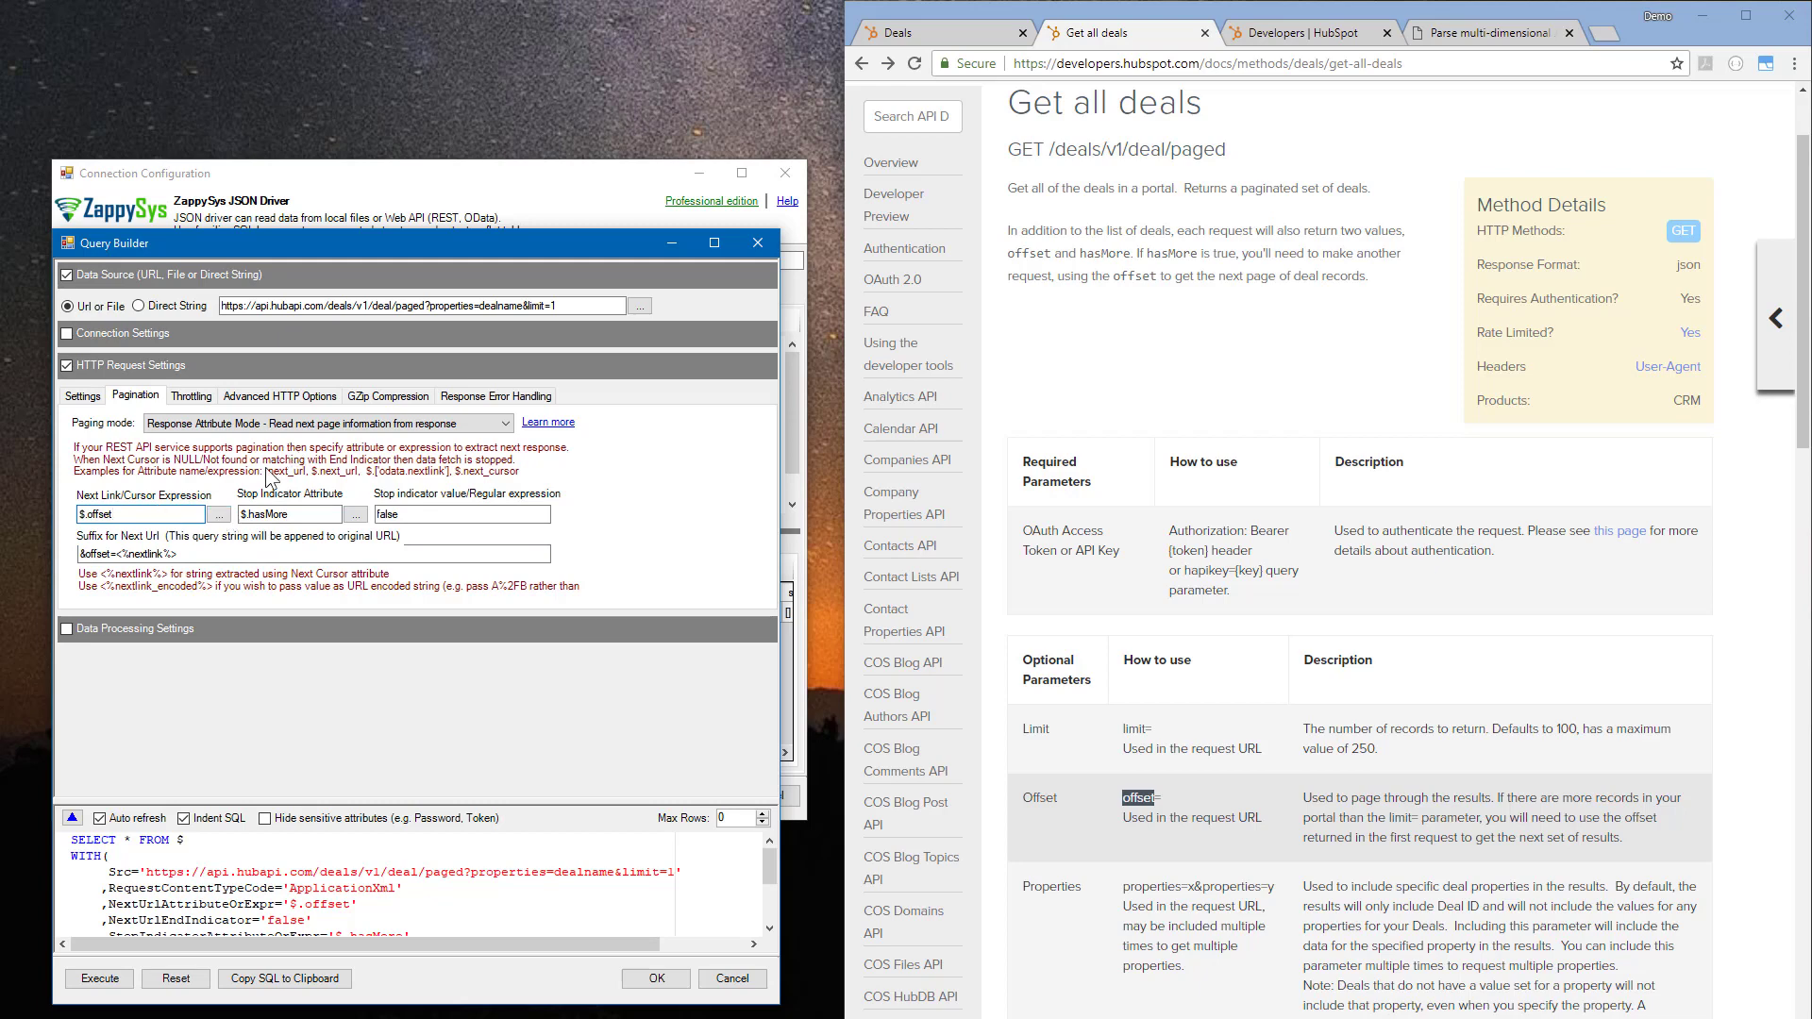
# - Open the throttling settings and highlight the wait time between requests
pyautogui.click(206, 396)
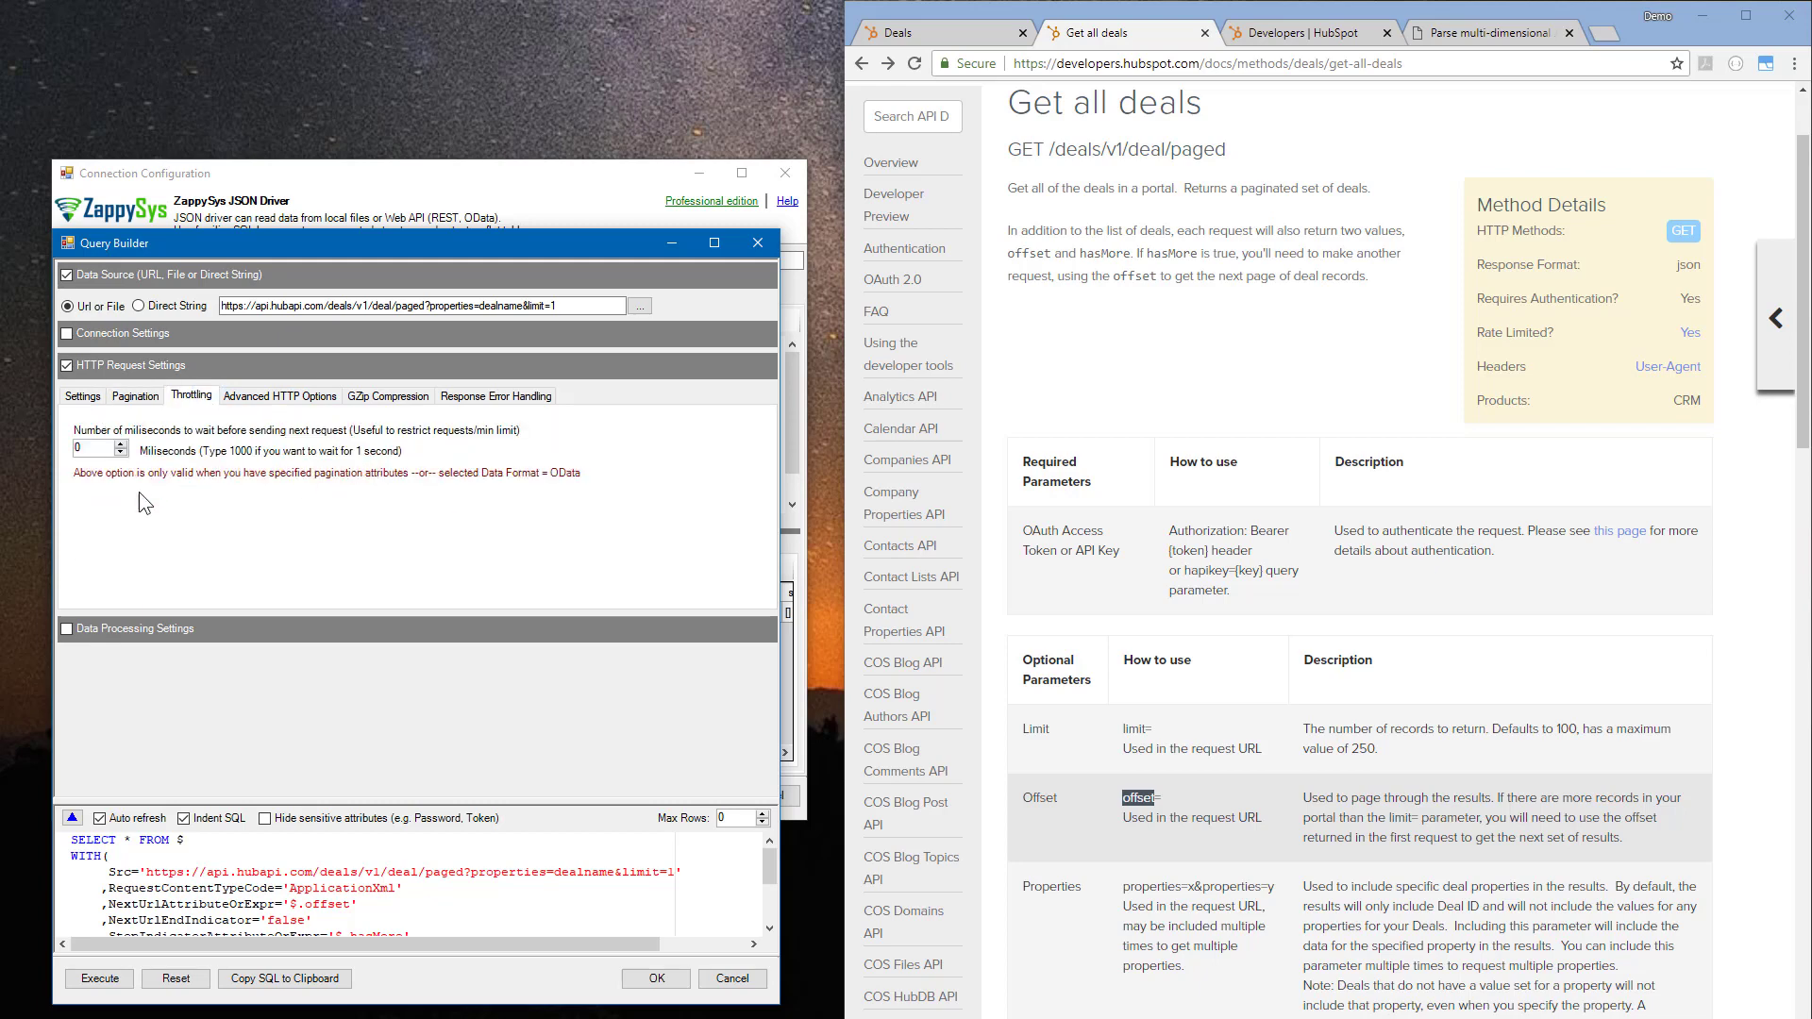
pyautogui.doubleClick(99, 450)
pyautogui.scroll(2, 1321, 394)
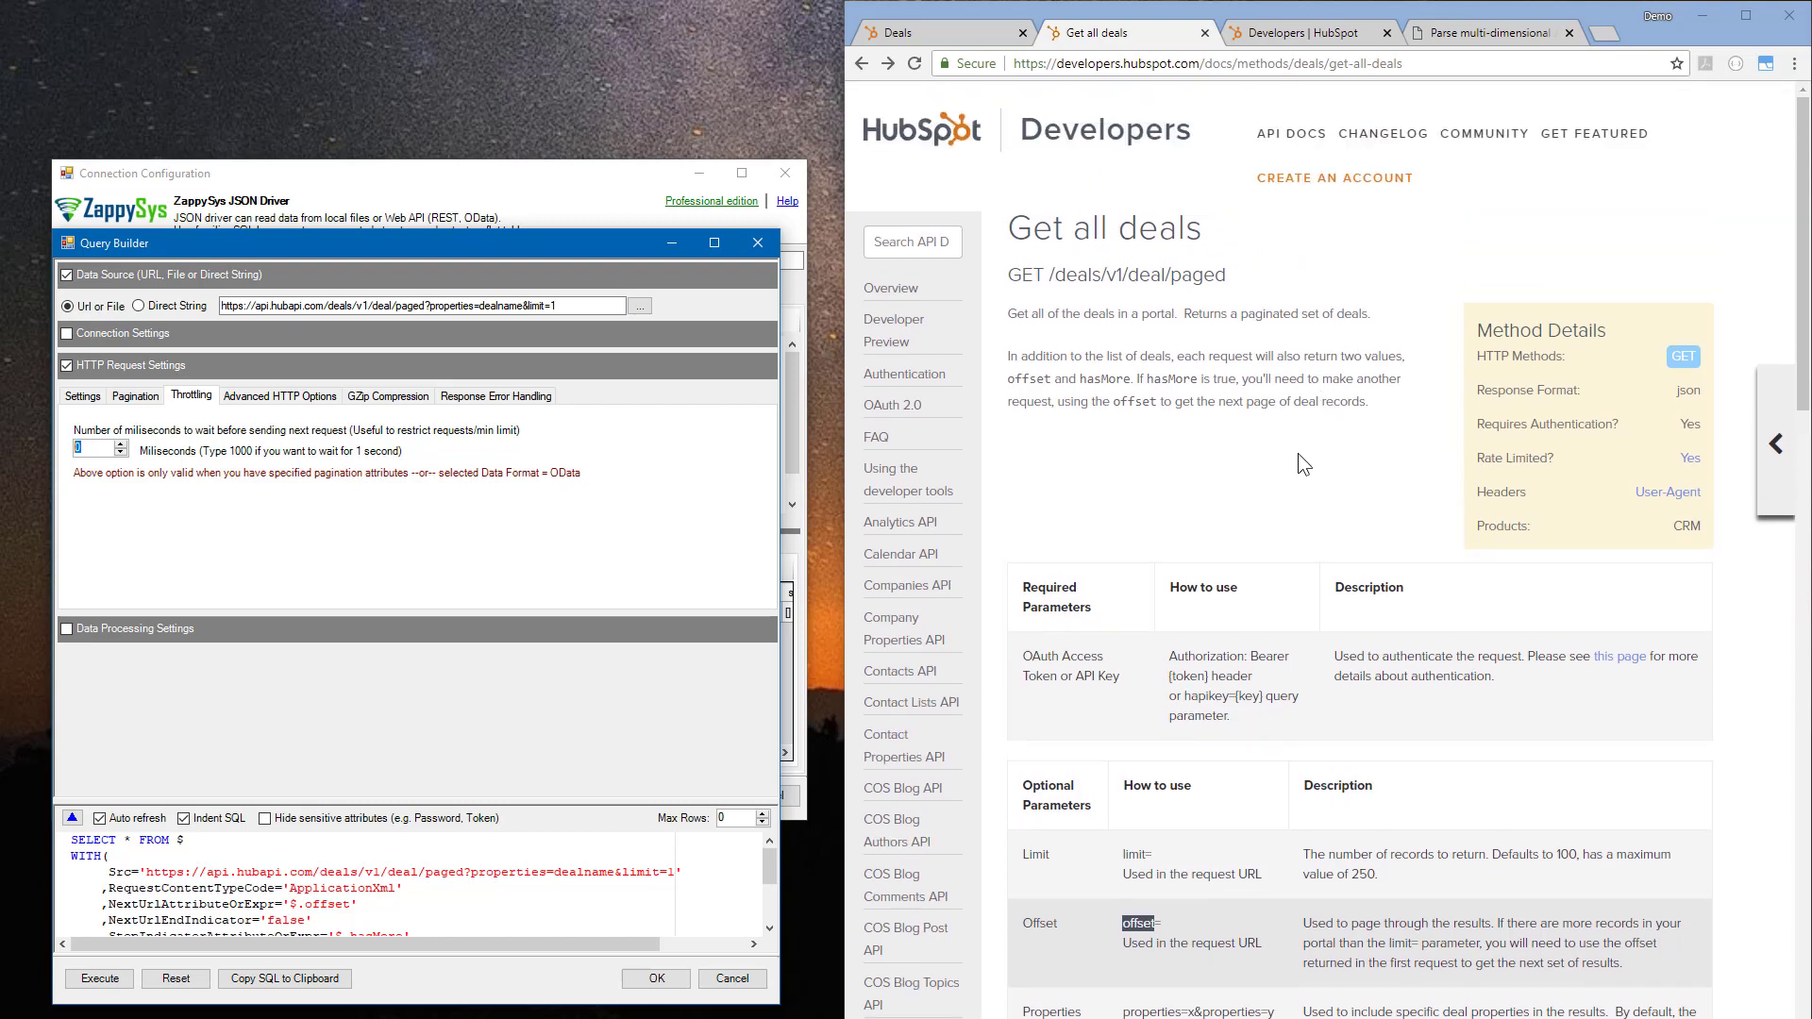
# - Open the API usage guidelines from the deals method's rate limit entry and highlight the per-second request limit
pyautogui.click(1266, 481)
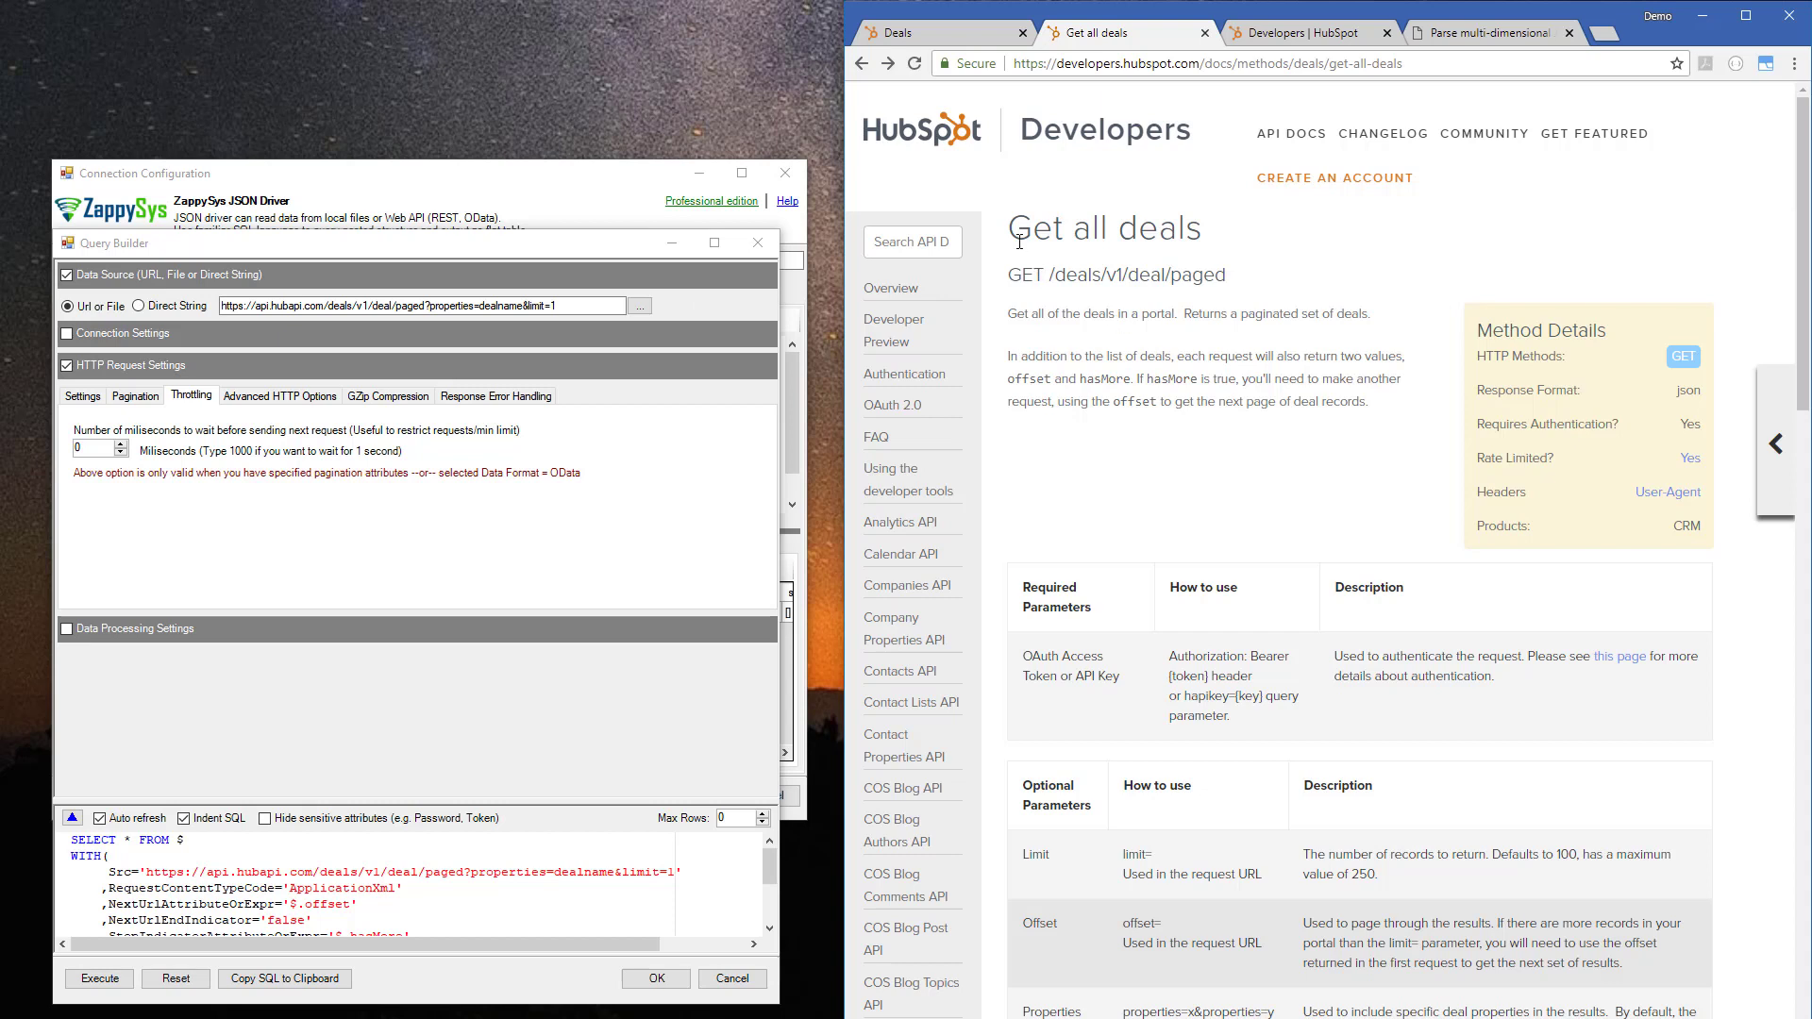
pyautogui.moveTo(1019, 243); pyautogui.dragTo(1203, 235)
pyautogui.click(1259, 298)
pyautogui.moveTo(1473, 457); pyautogui.dragTo(1566, 464)
pyautogui.click(1690, 459)
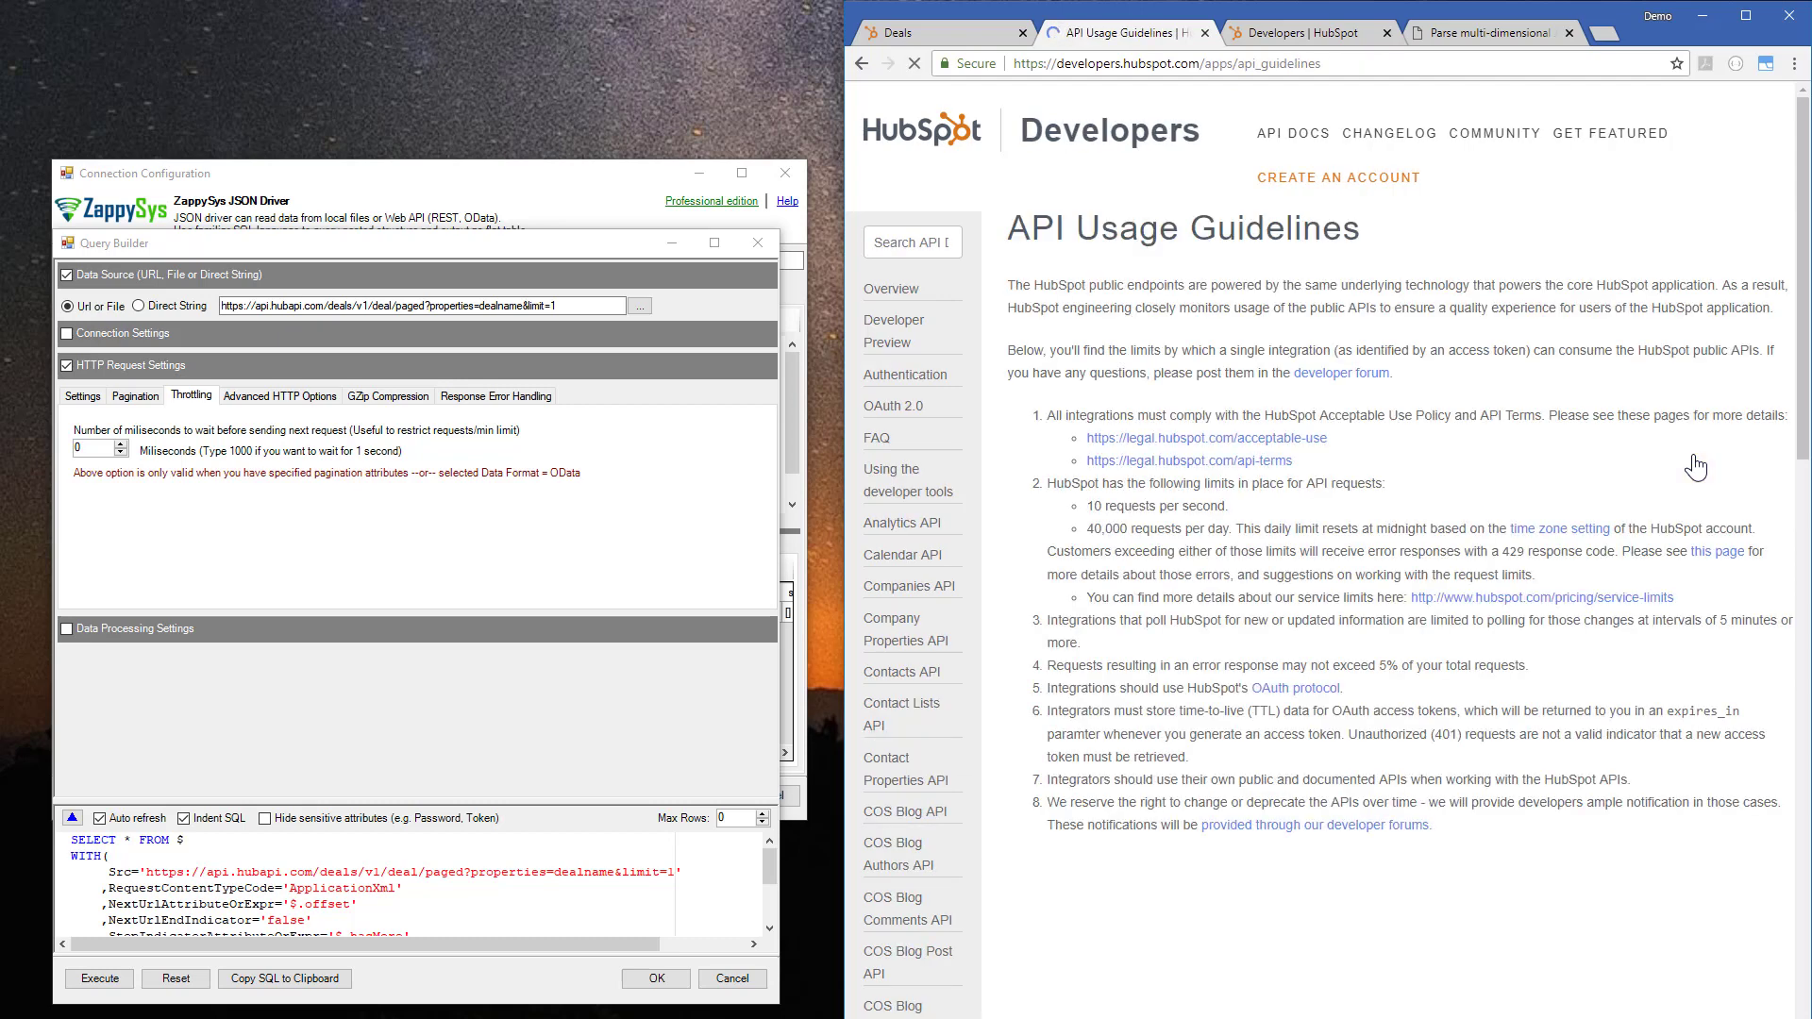
pyautogui.moveTo(1086, 505); pyautogui.dragTo(1232, 515)
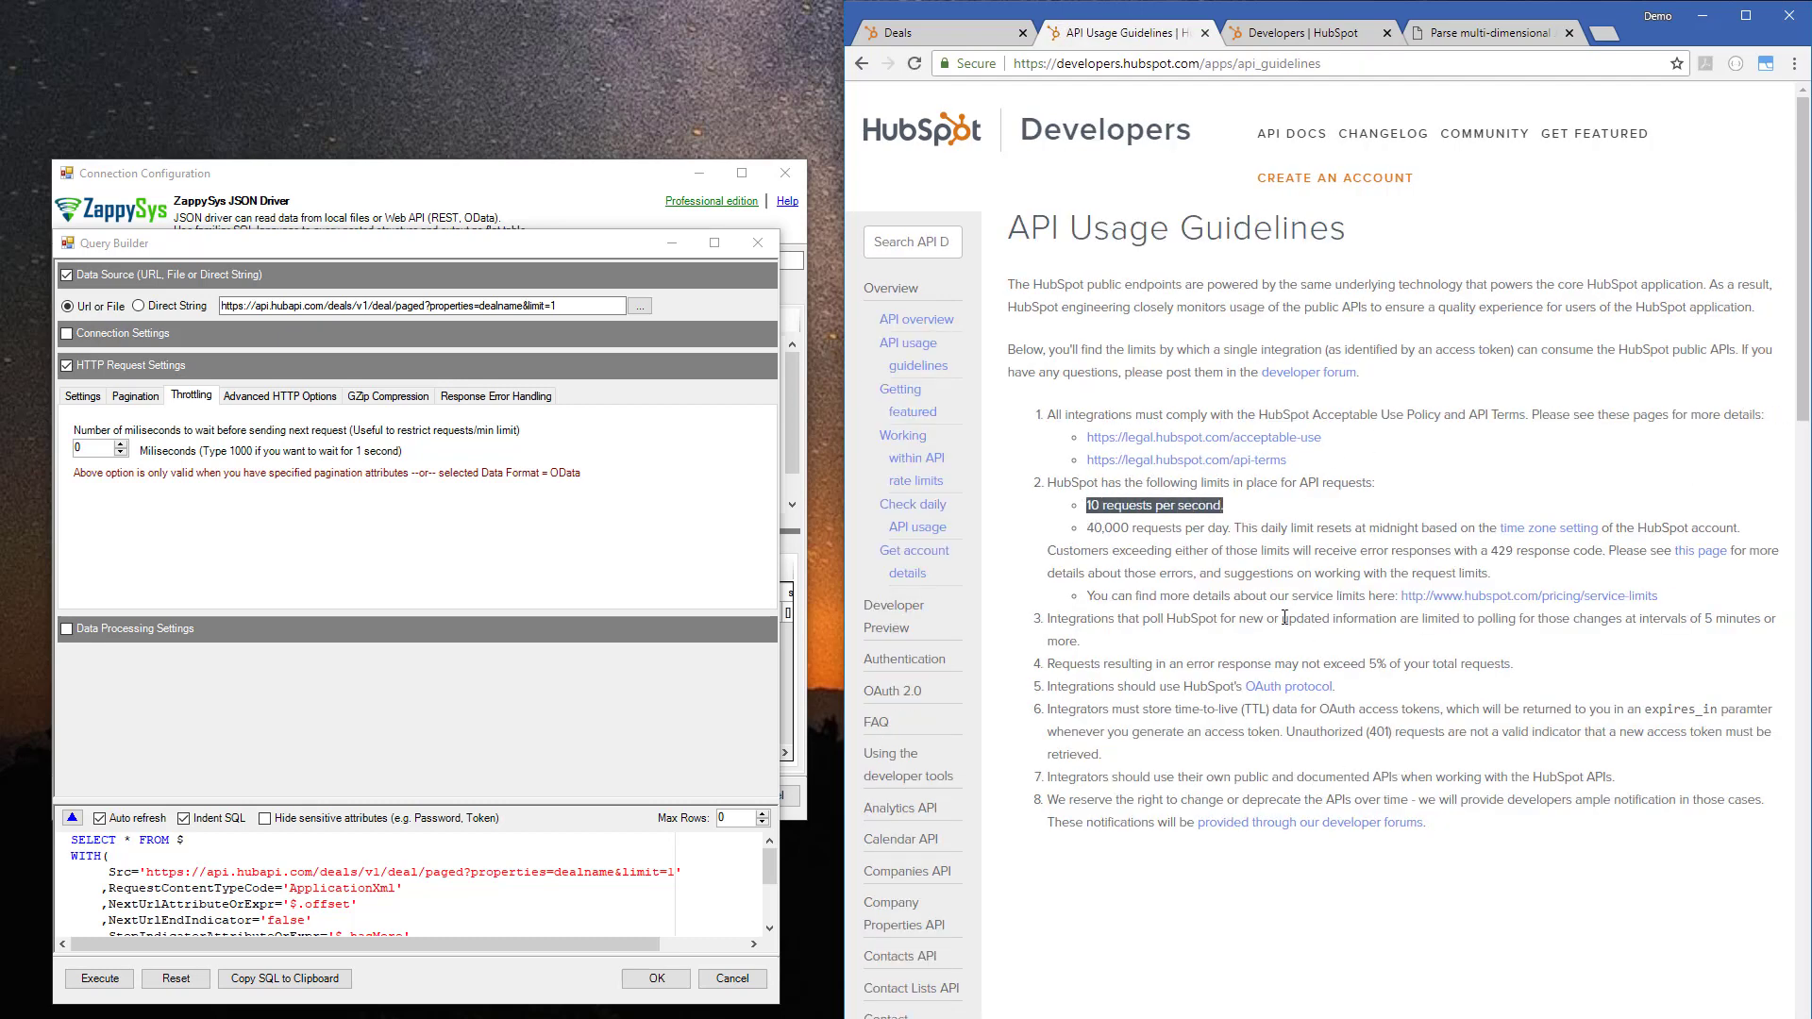
pyautogui.click(1245, 516)
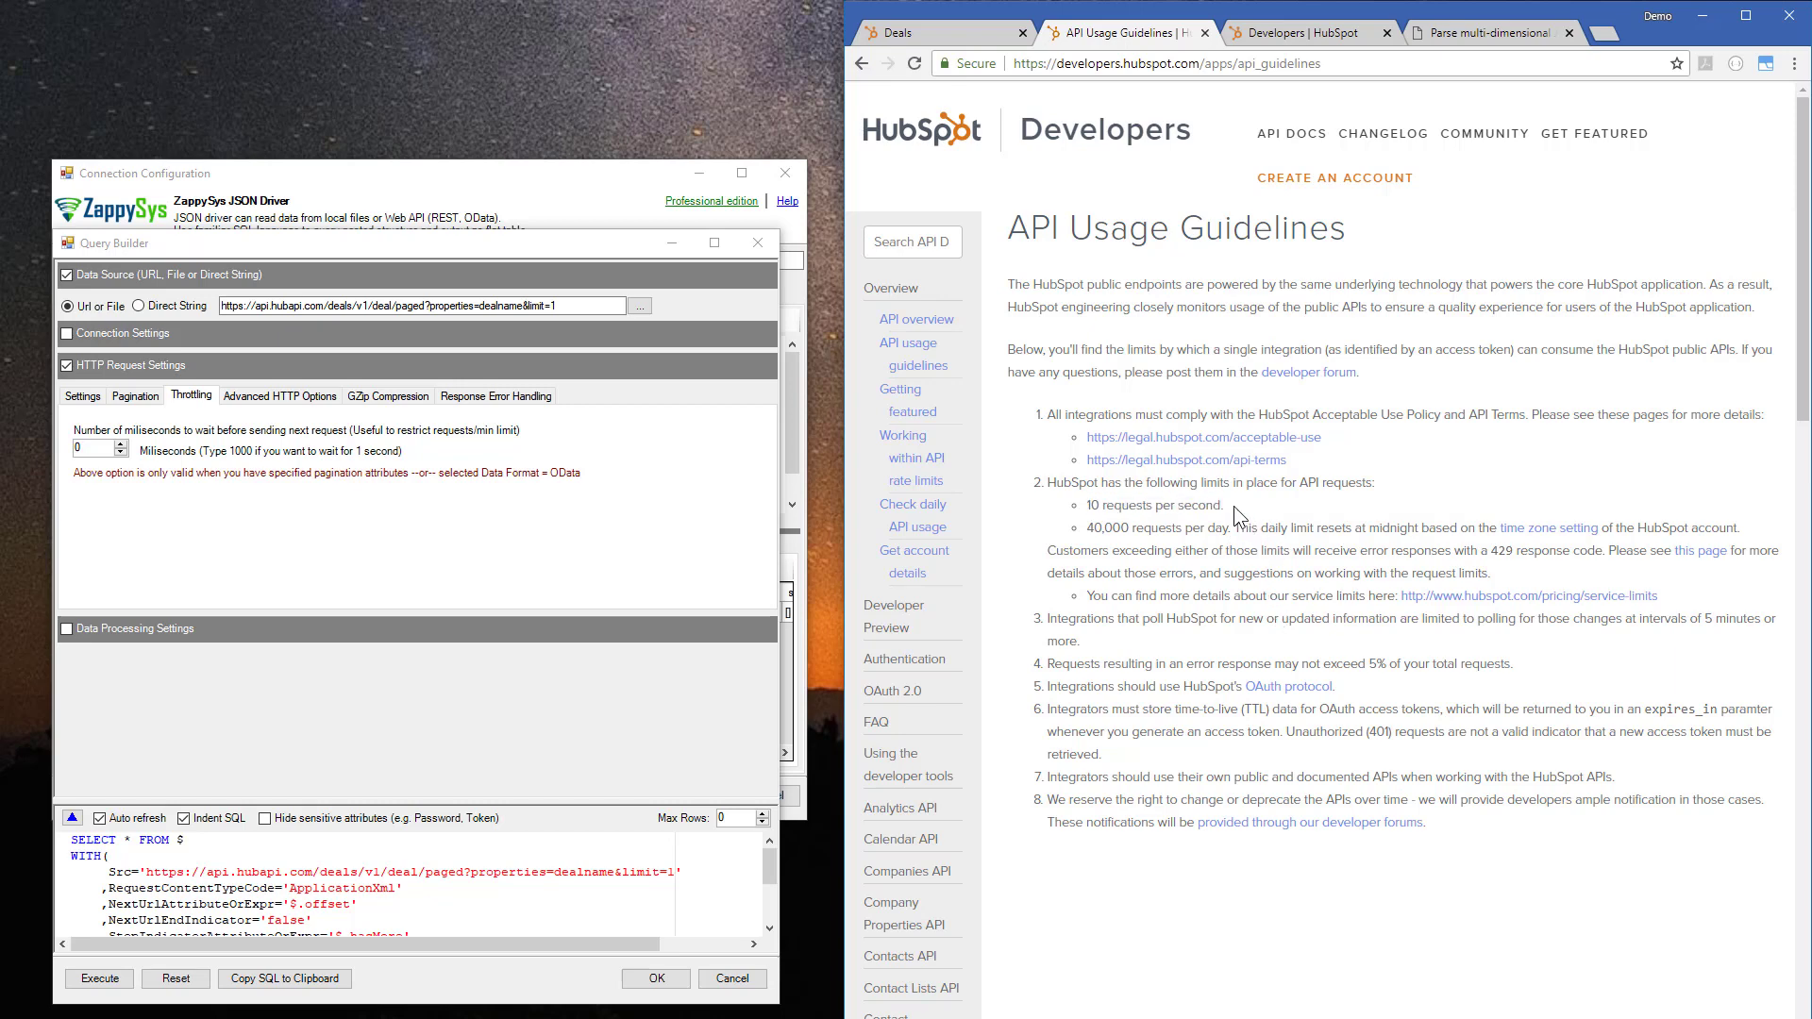
pyautogui.moveTo(1228, 510); pyautogui.dragTo(1077, 512)
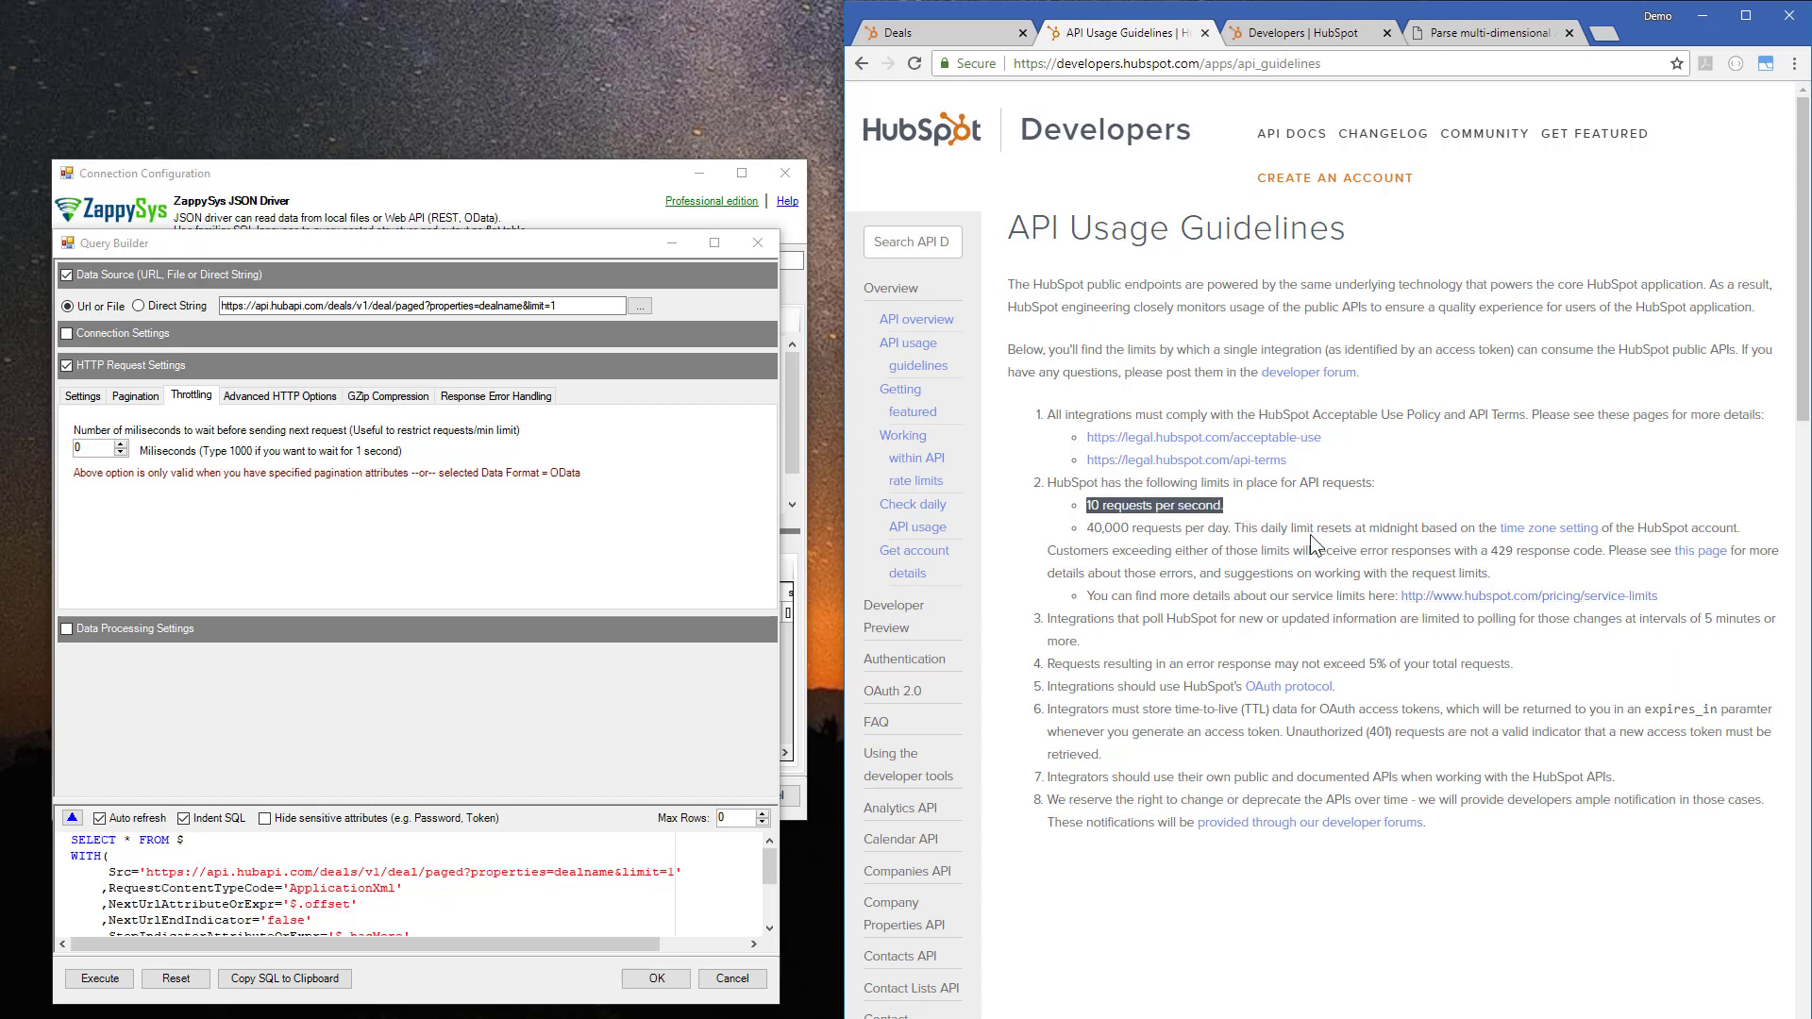
# - Set the wait time before sending the next request to 1000 milliseconds
pyautogui.click(85, 447)
pyautogui.hotkey('shift', 'Home')
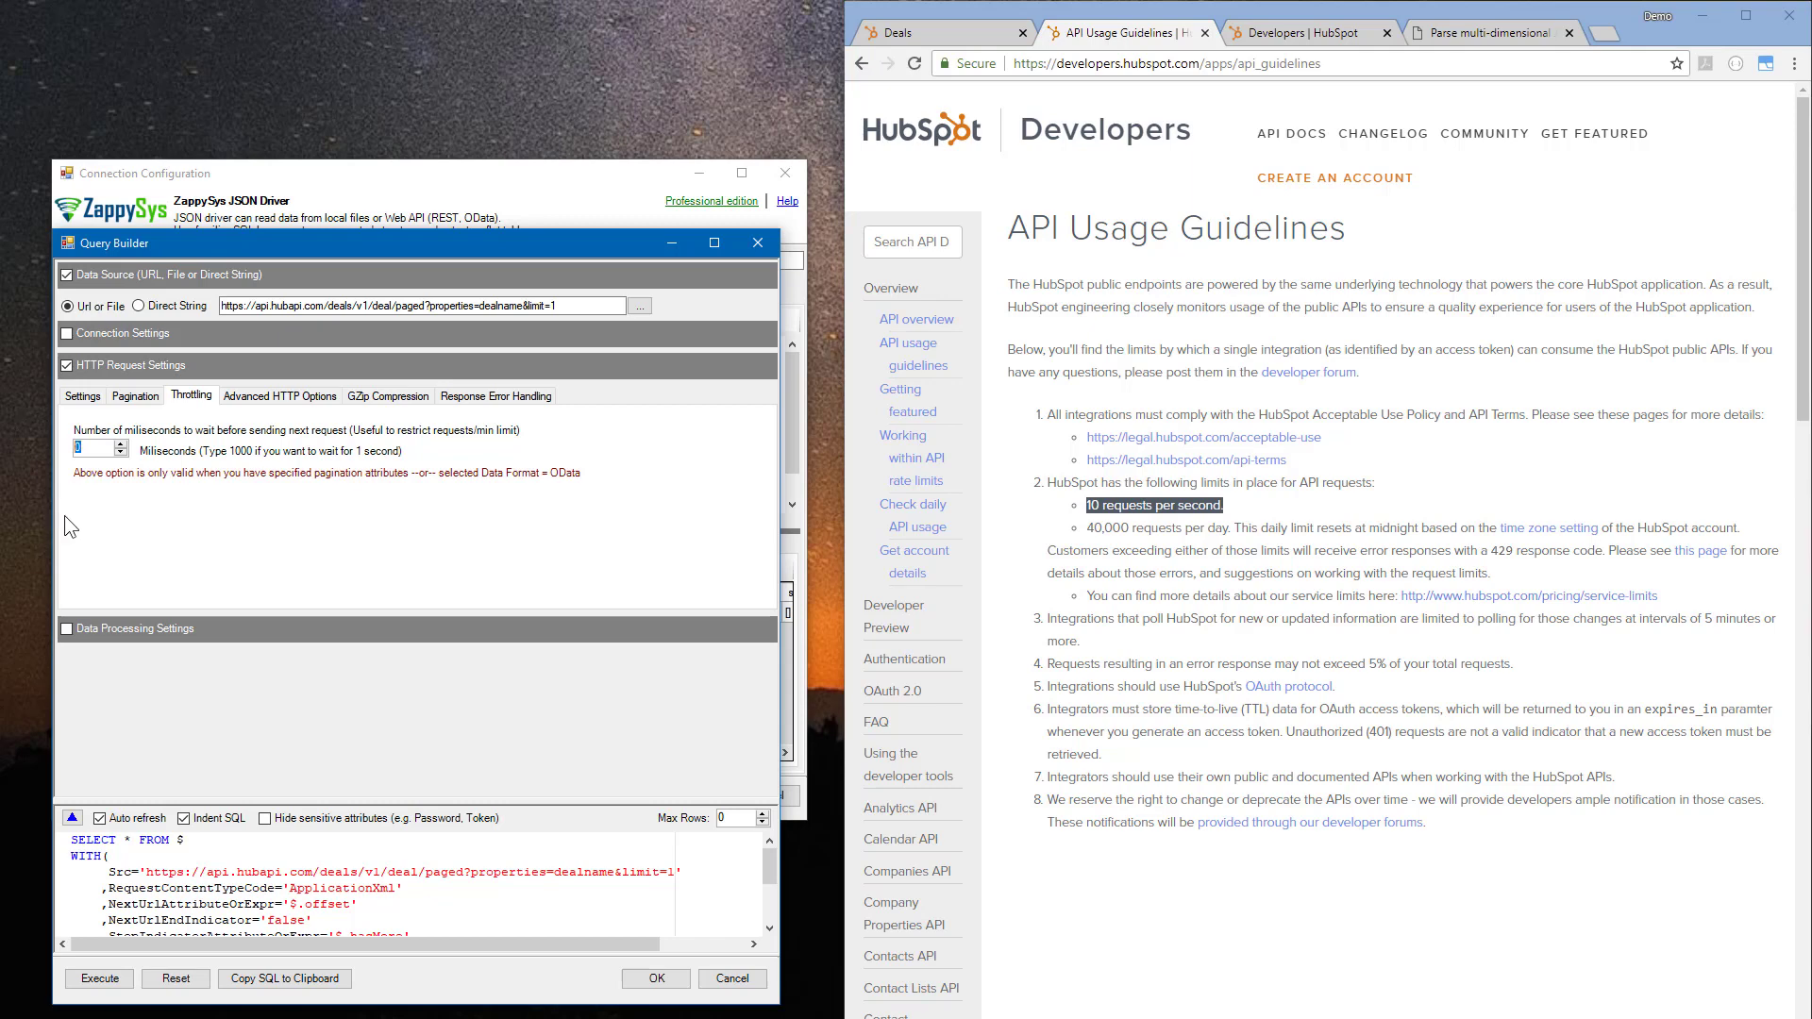
pyautogui.write('1000')
pyautogui.click(941, 29)
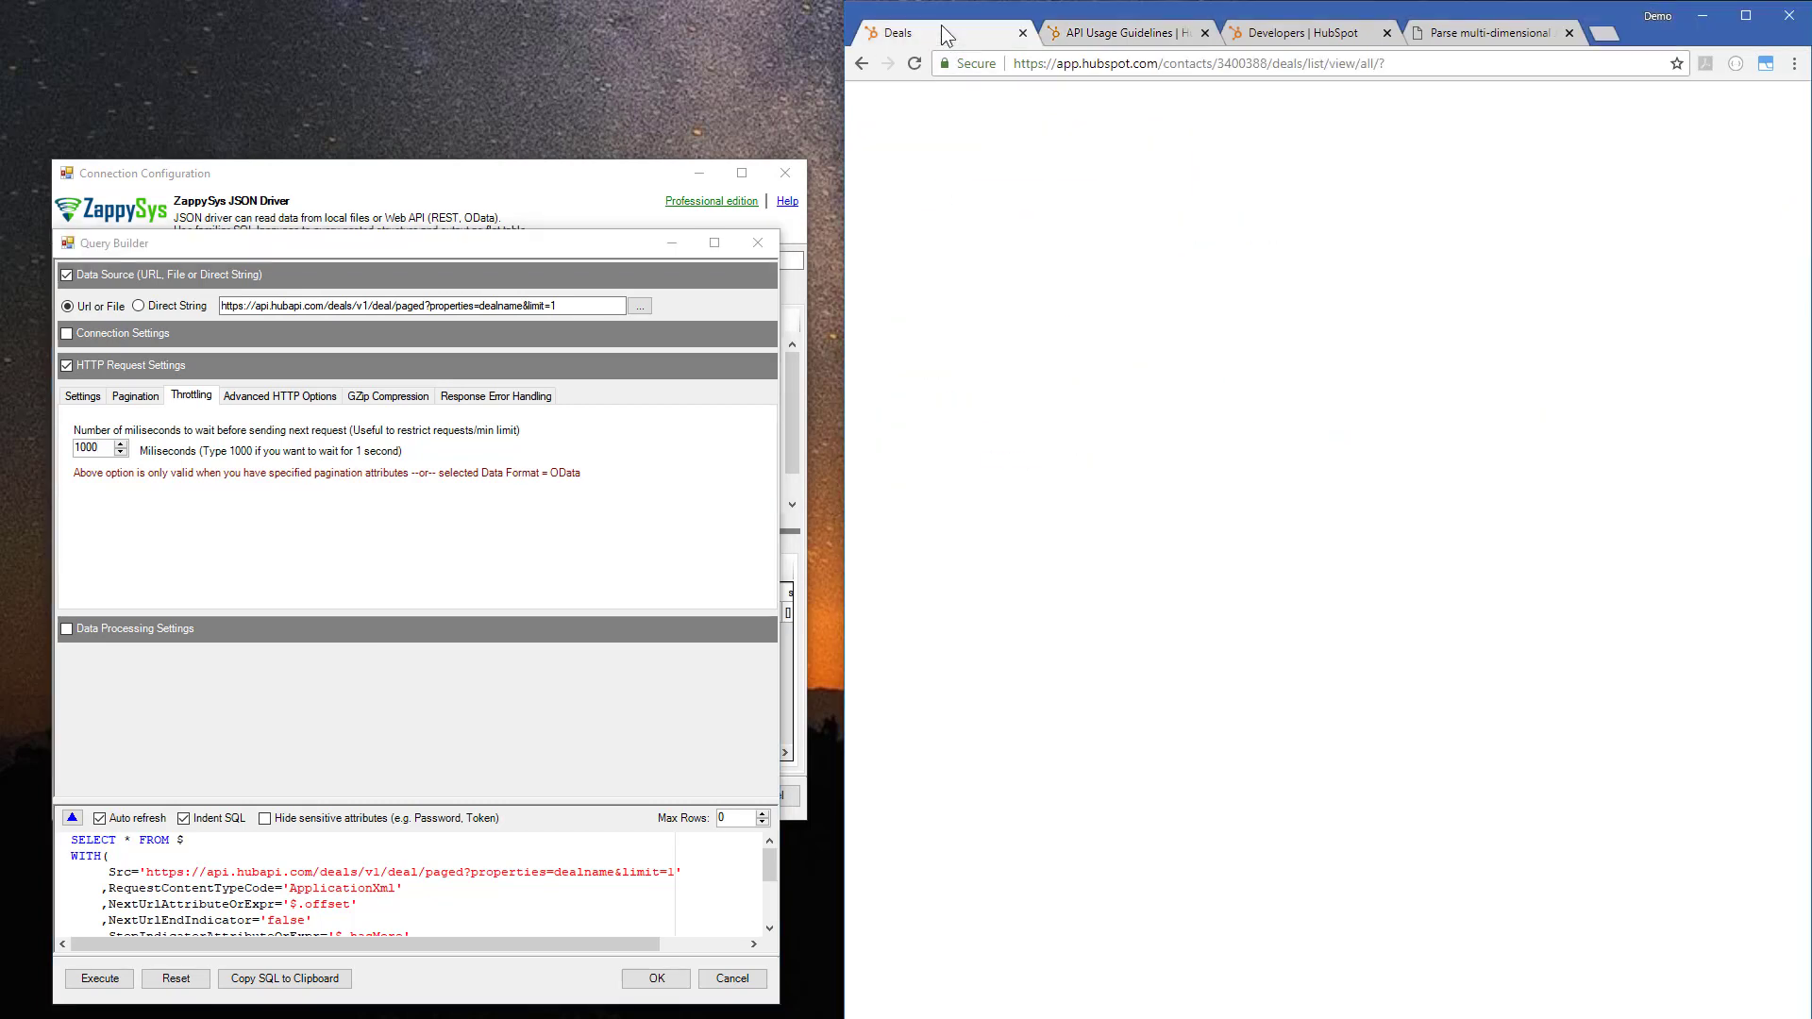
pyautogui.click(1128, 32)
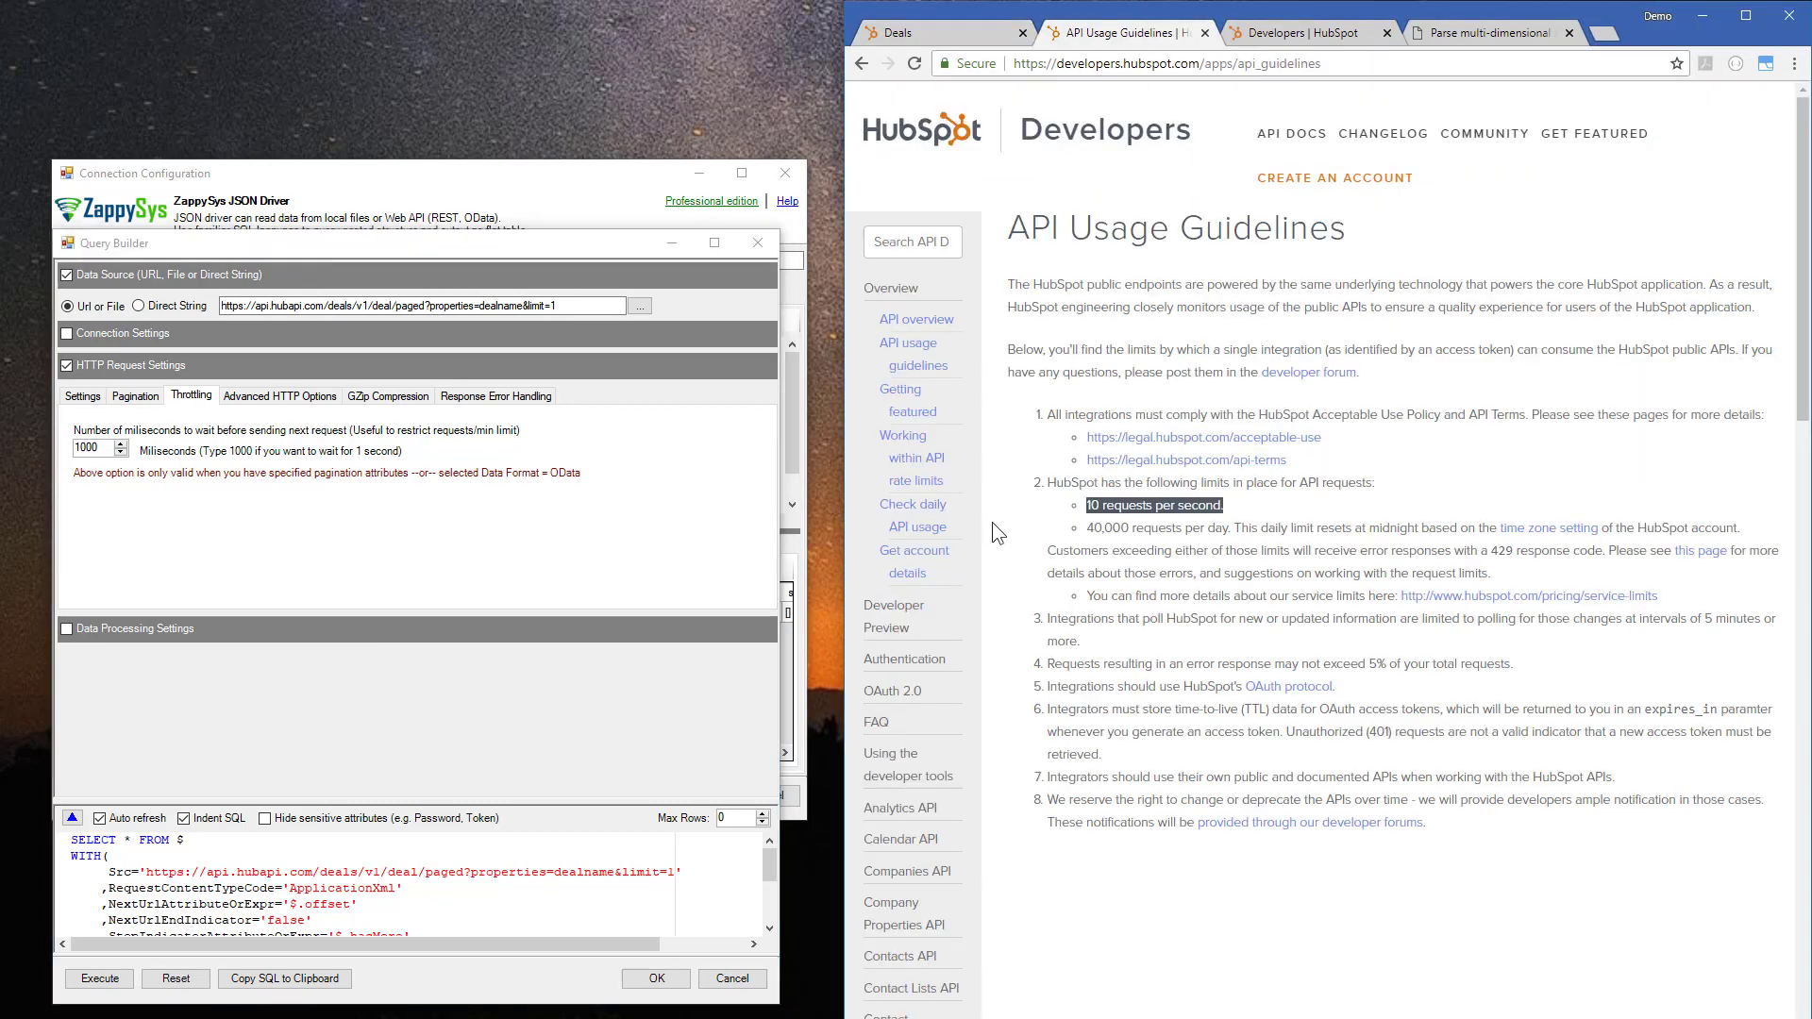
pyautogui.scroll(-4, 921, 875)
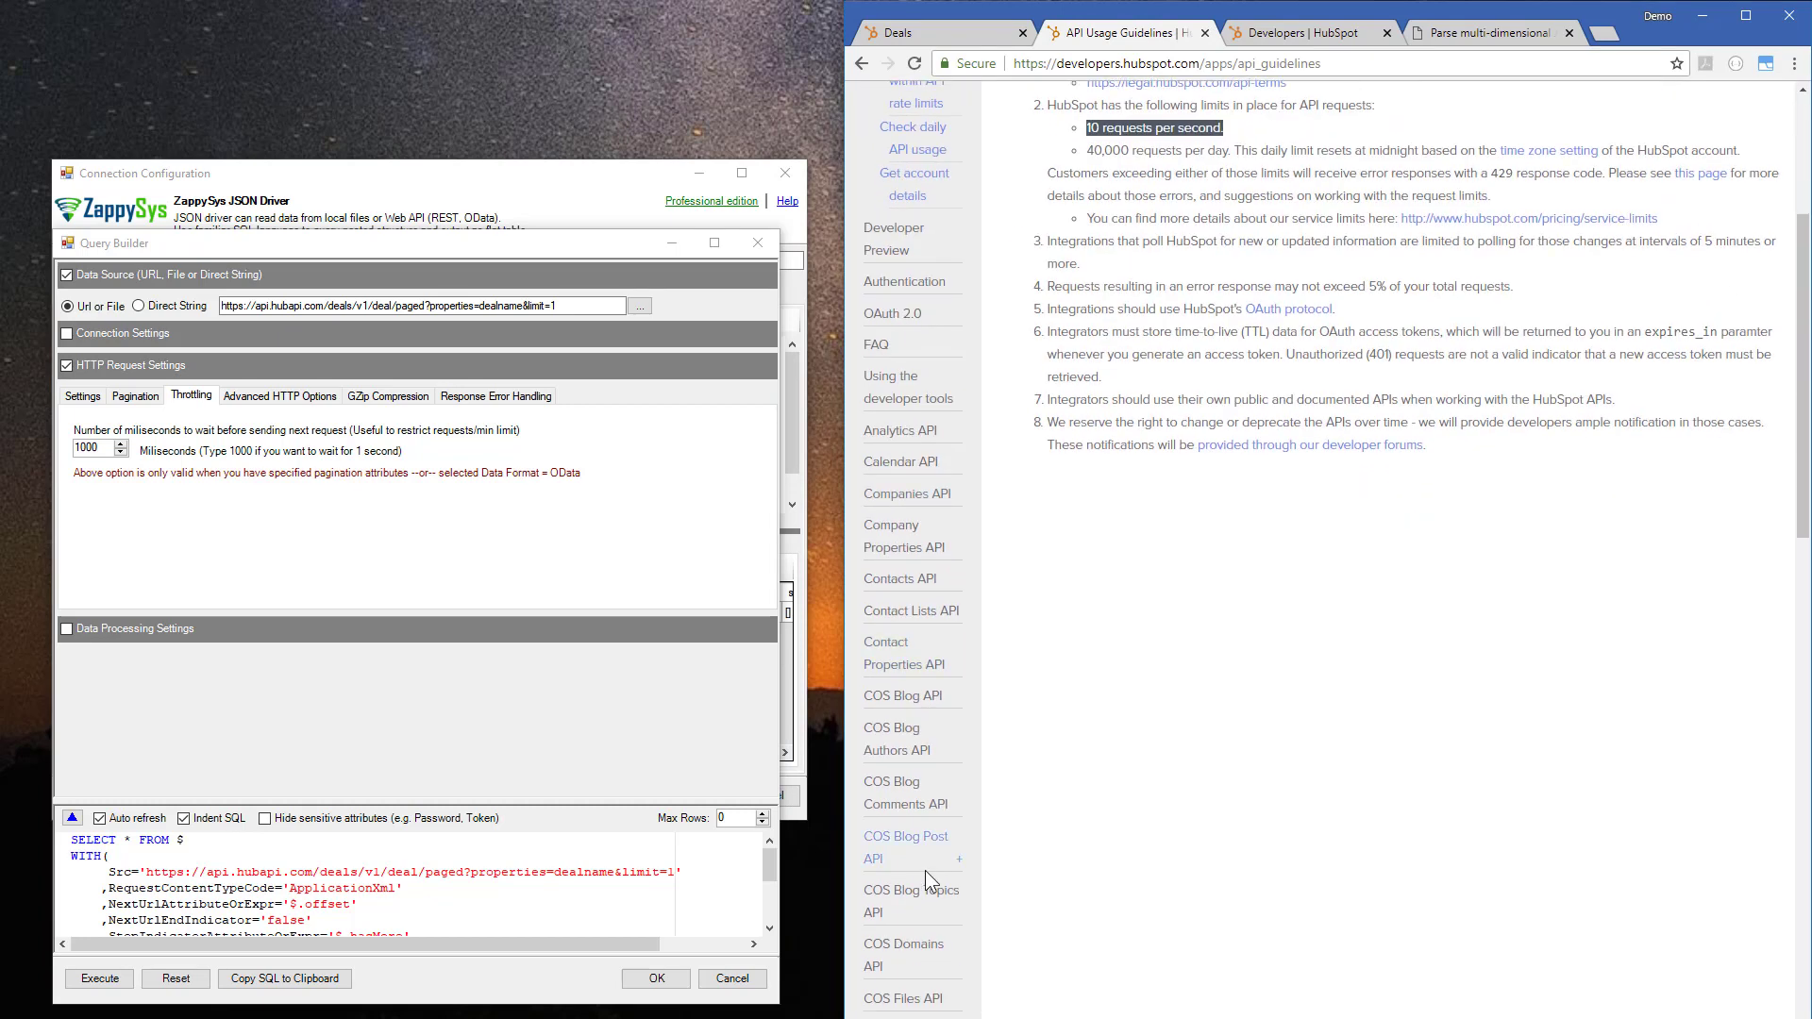
pyautogui.scroll(4, 924, 870)
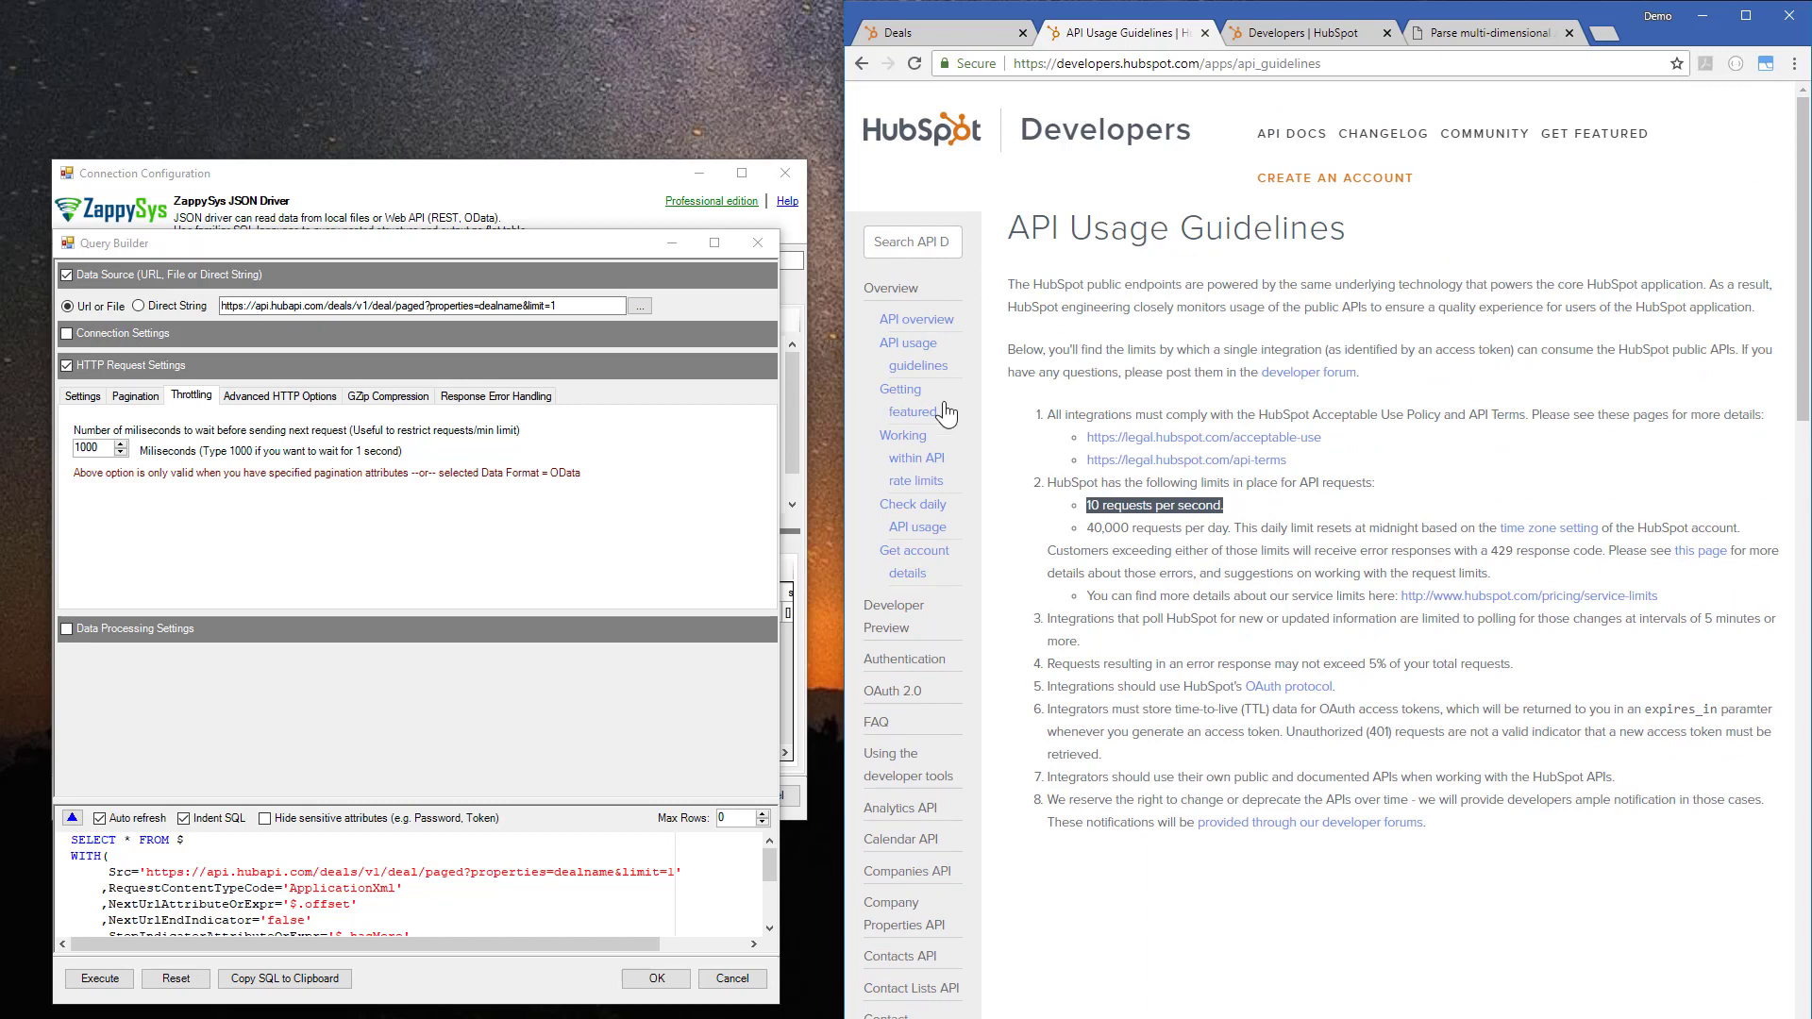
pyautogui.scroll(-4, 951, 821)
pyautogui.scroll(4, 948, 821)
# - Set the wait time before sending the next request to 100 milliseconds
pyautogui.click(105, 445)
pyautogui.doubleClick(105, 445)
pyautogui.write('10')
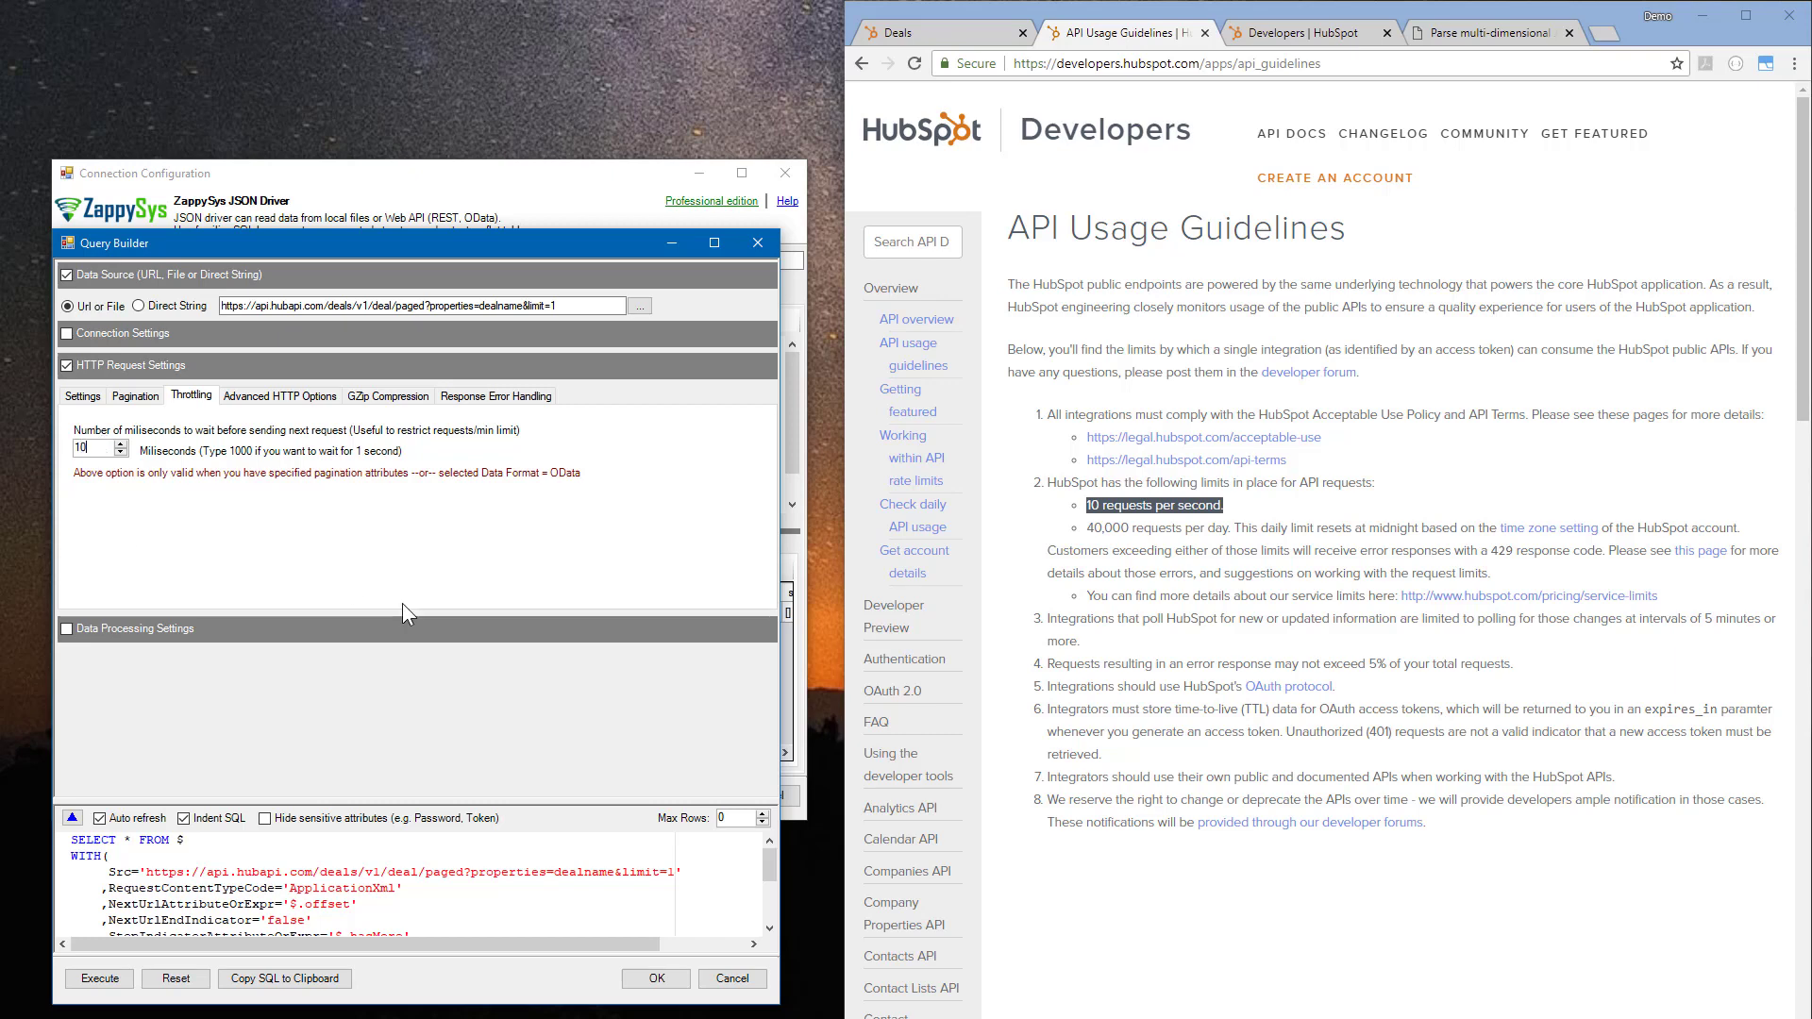
pyautogui.write('0')
# - Review the HTTP request settings and the end of the generated SQL, and accept the Query Builder configuration
pyautogui.click(141, 396)
pyautogui.click(82, 396)
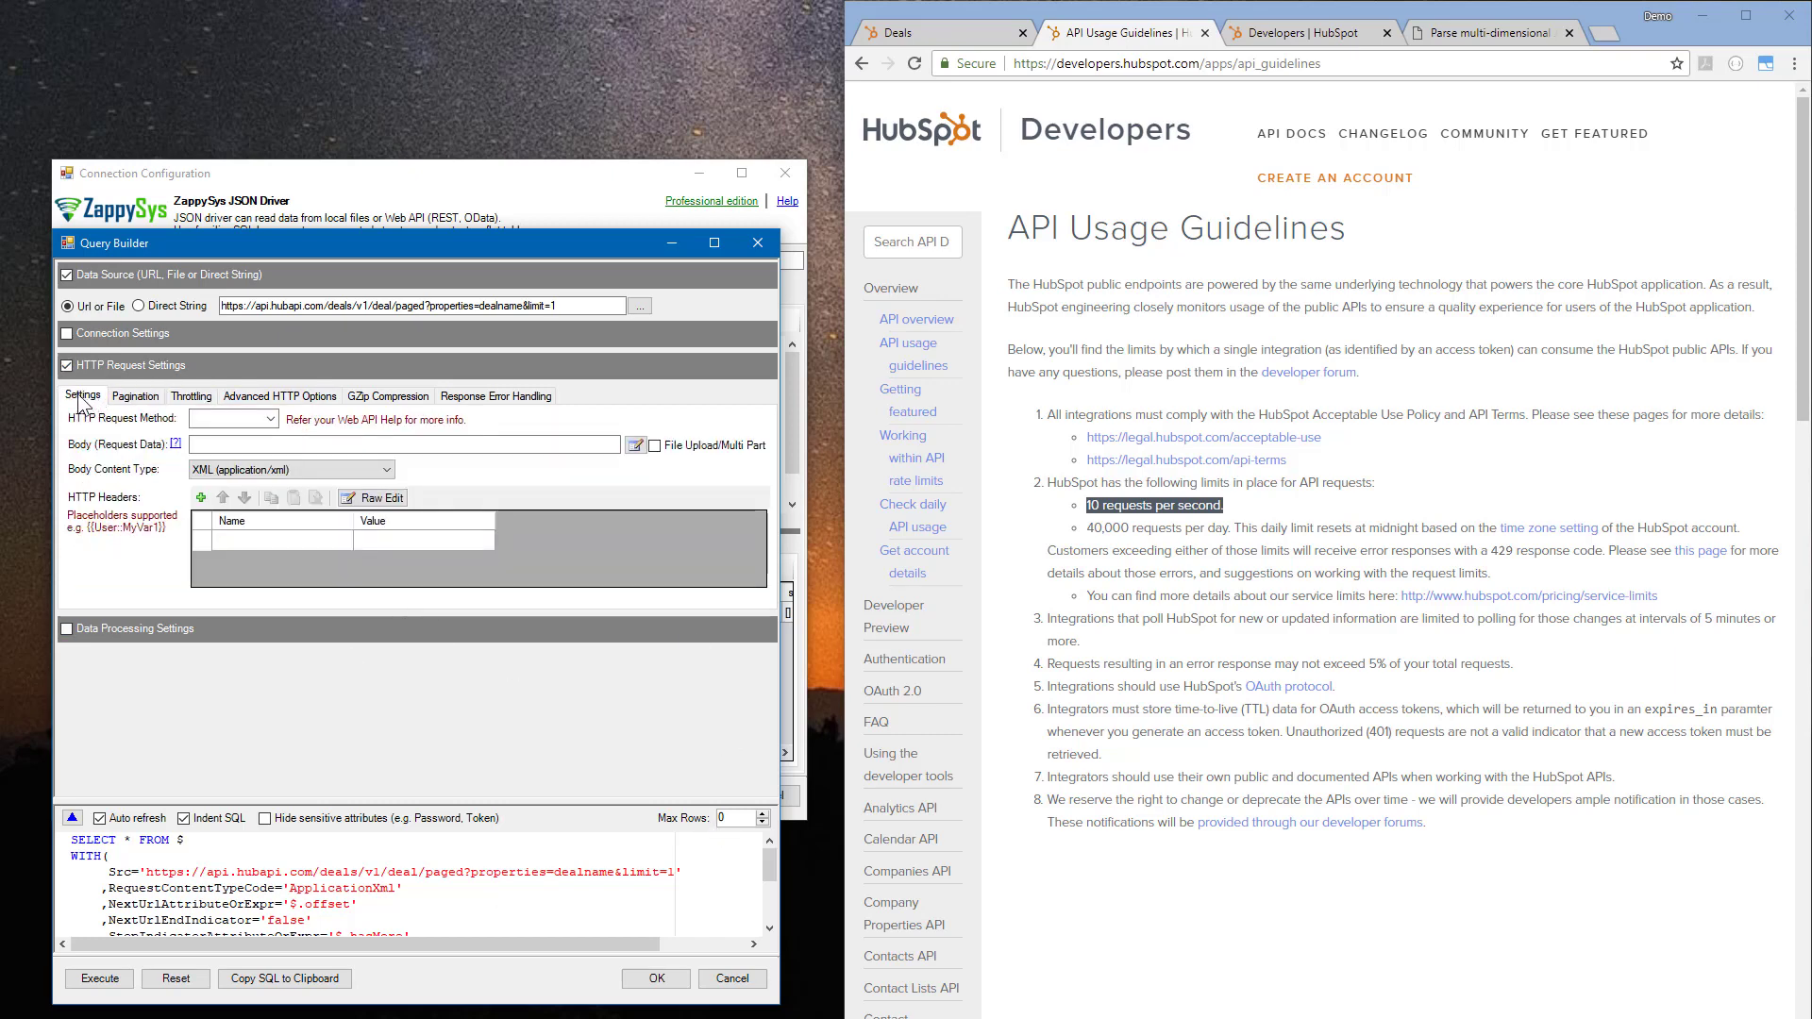
pyautogui.moveTo(235, 249); pyautogui.dragTo(357, 170)
pyautogui.scroll(-2, 425, 811)
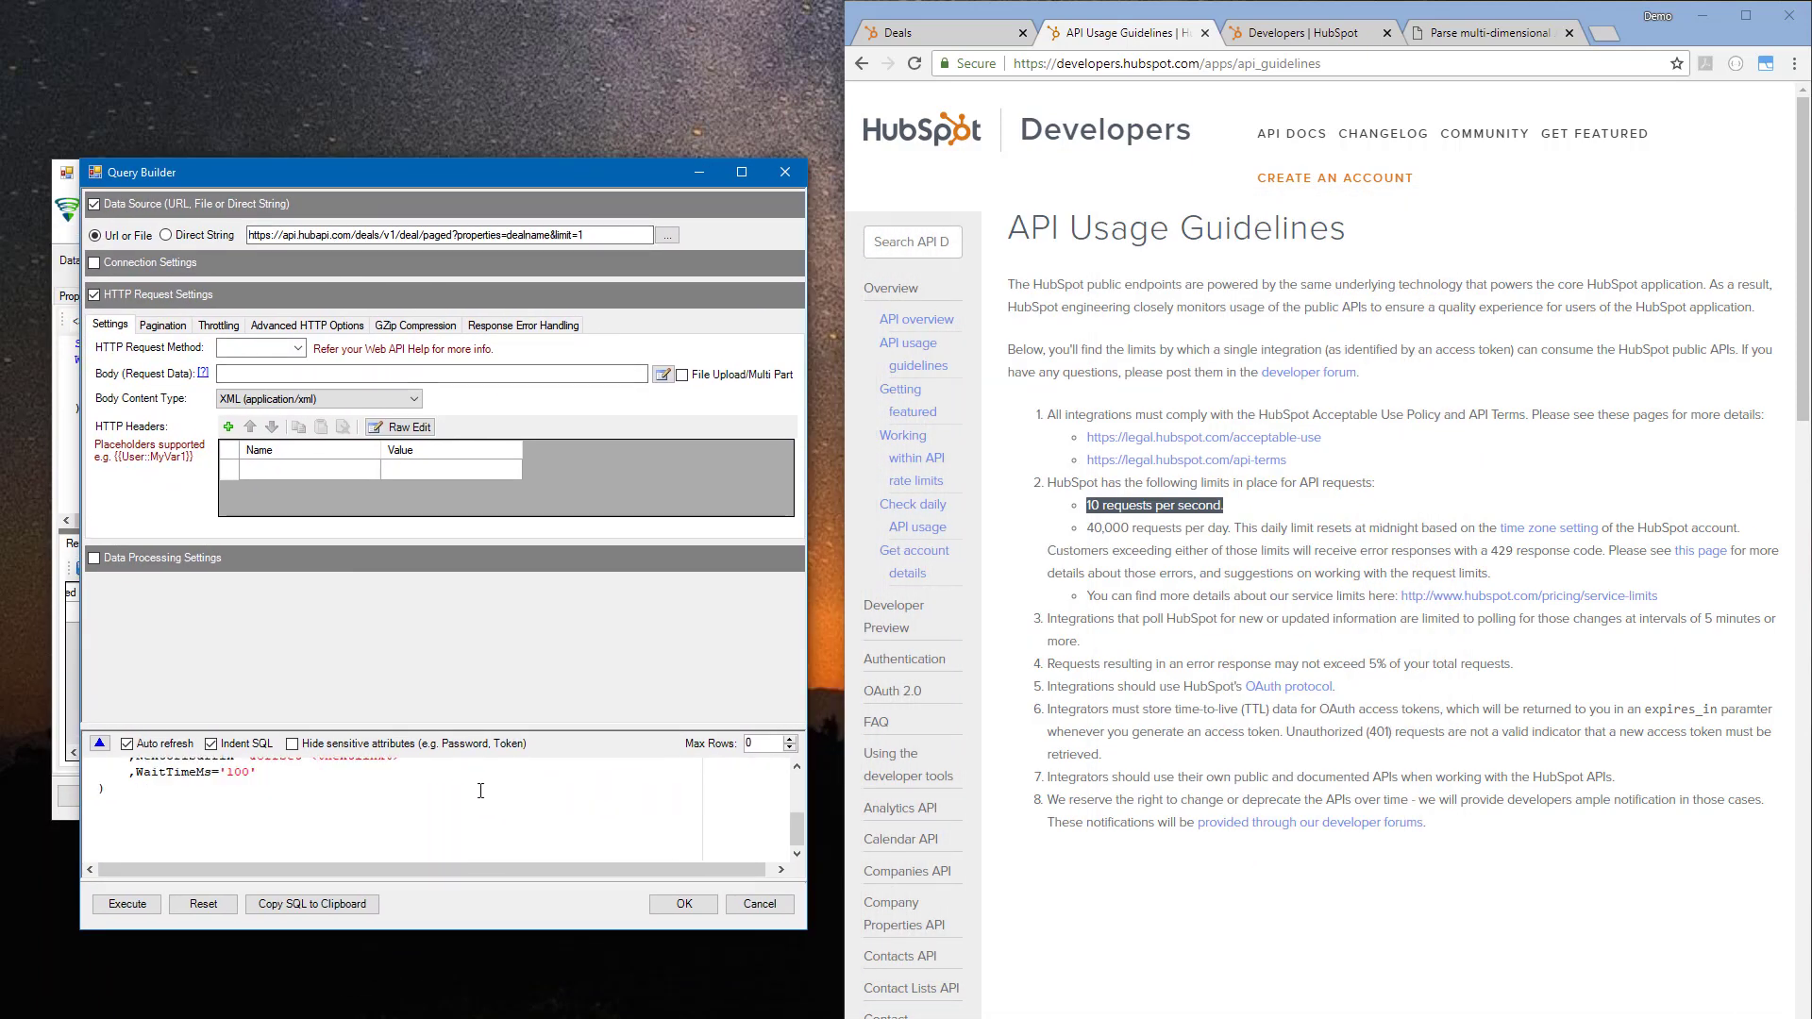
pyautogui.click(676, 906)
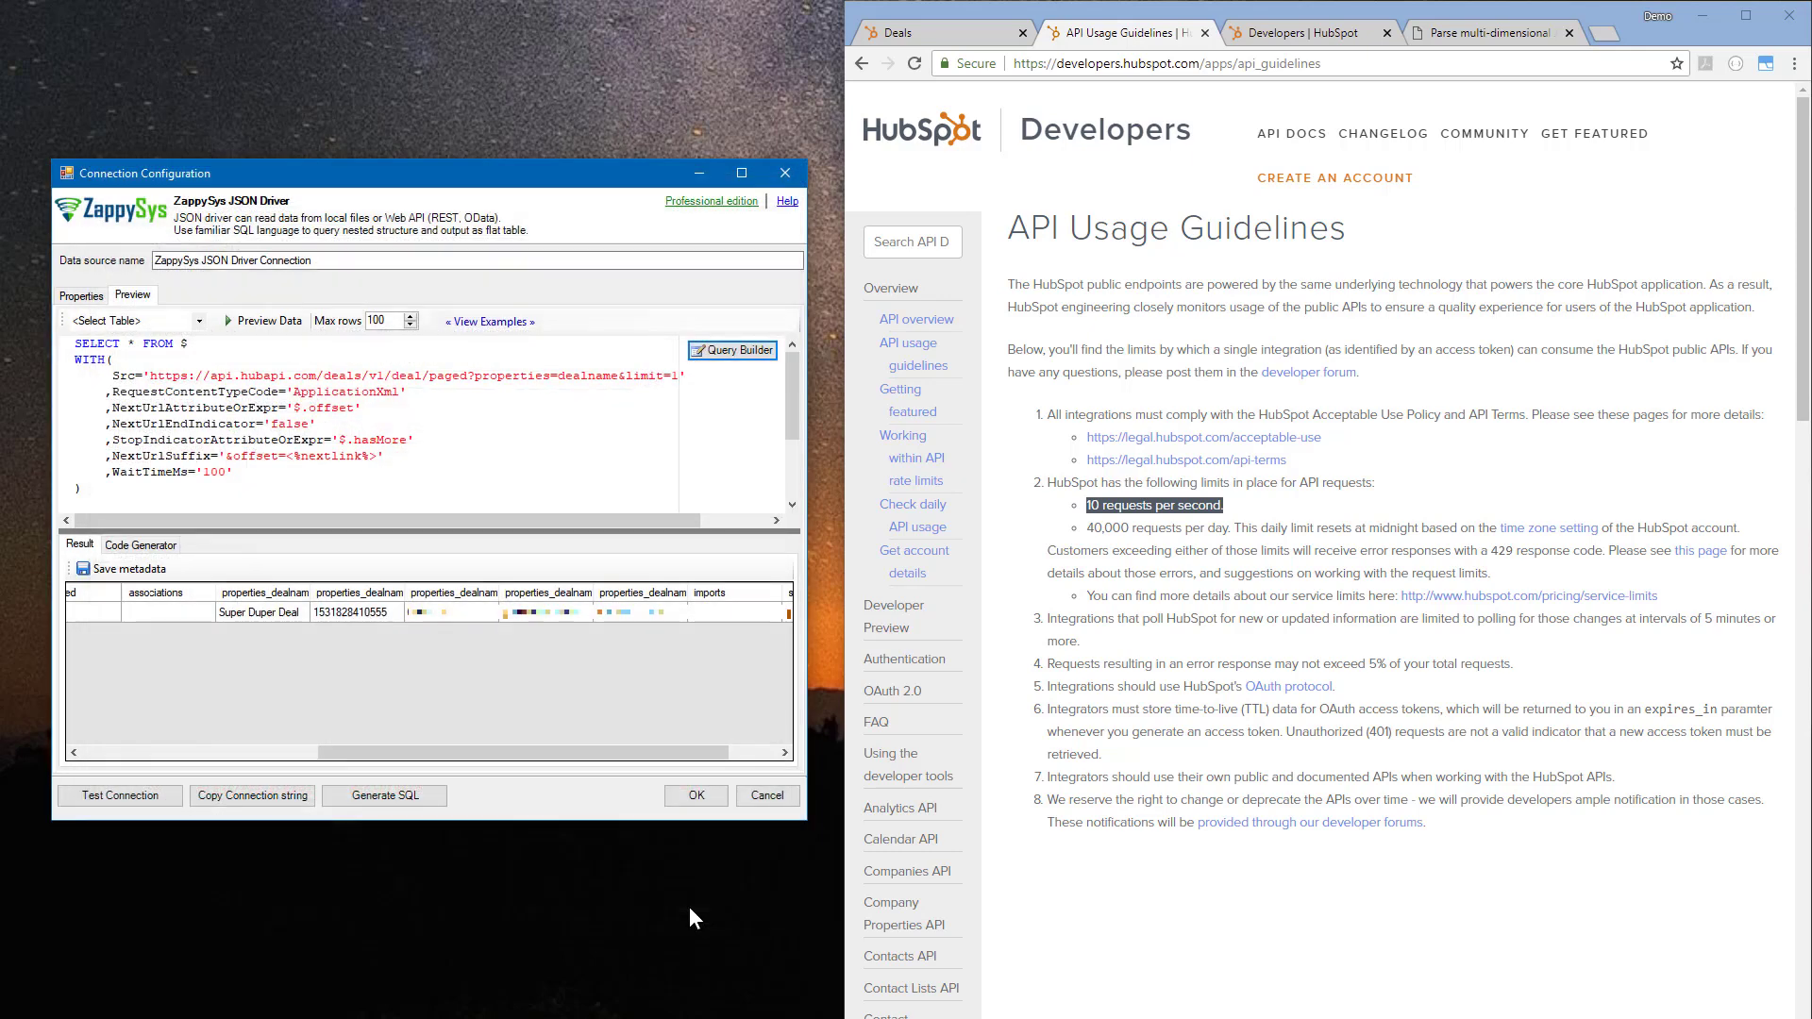
# - Preview the data of the paginated query, select the returned rows and compare them with HubSpot's deals list
pyautogui.moveTo(339, 485); pyautogui.dragTo(75, 359)
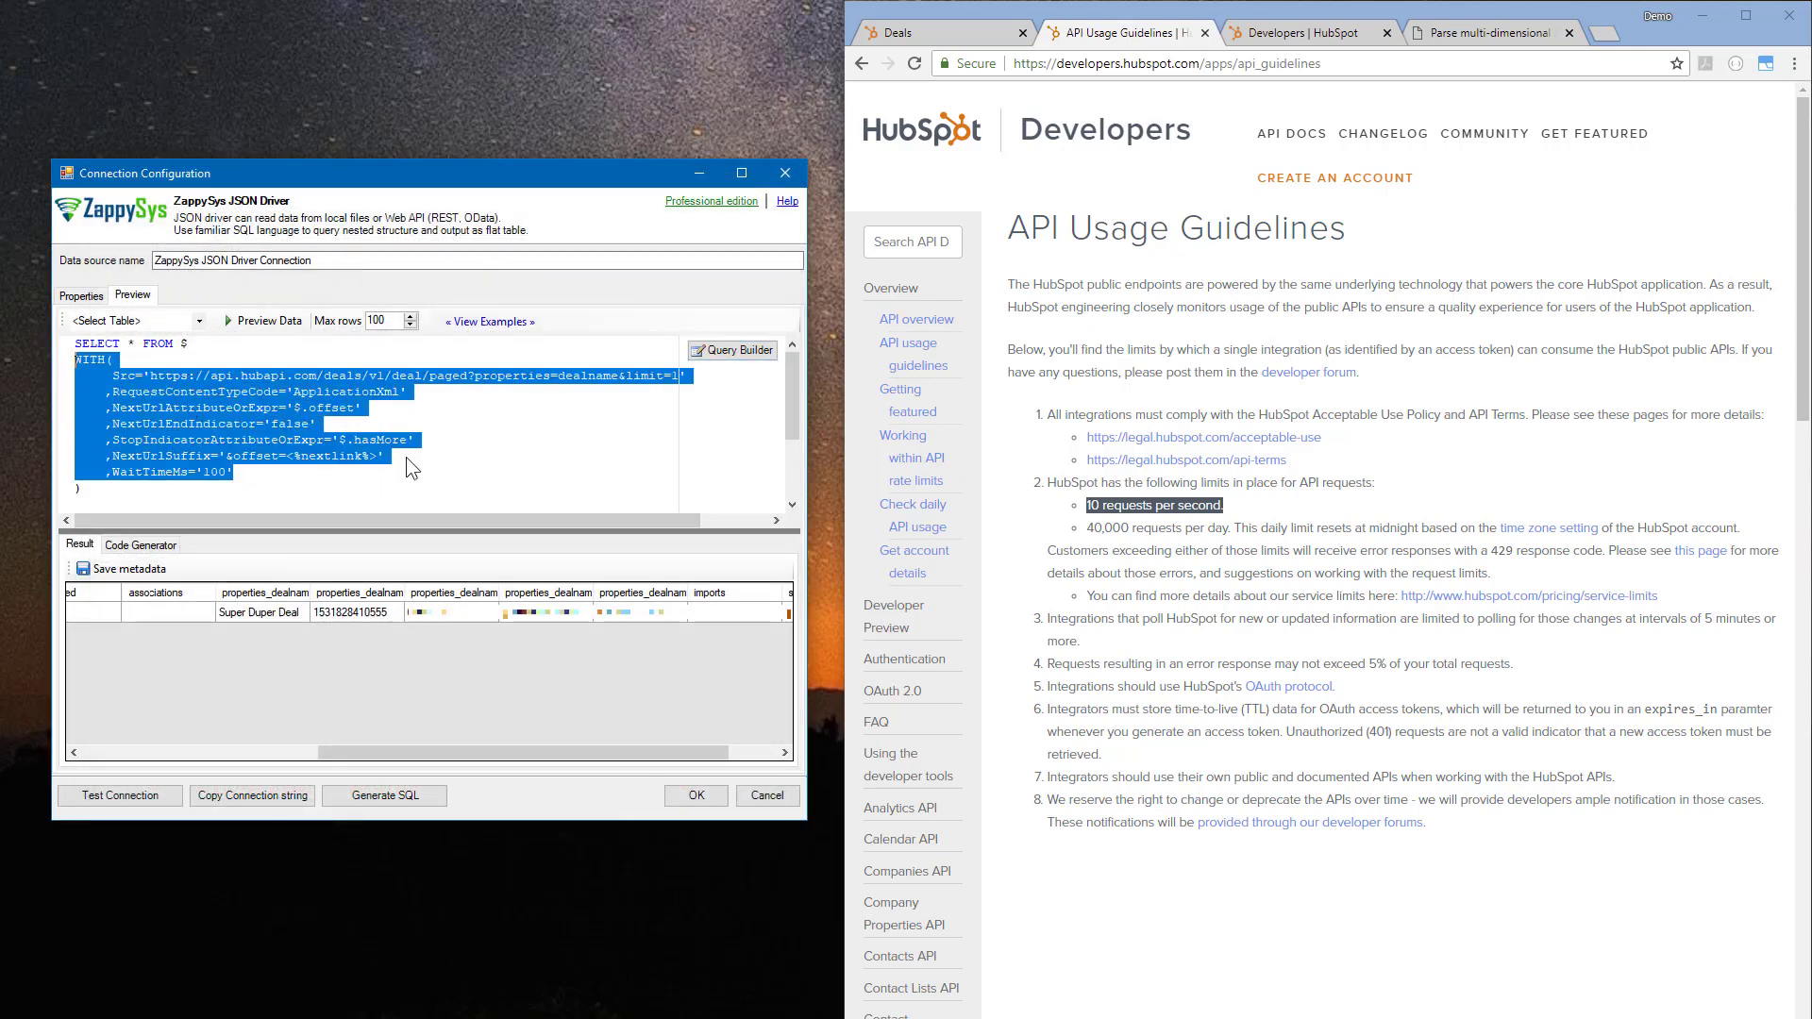
pyautogui.click(477, 499)
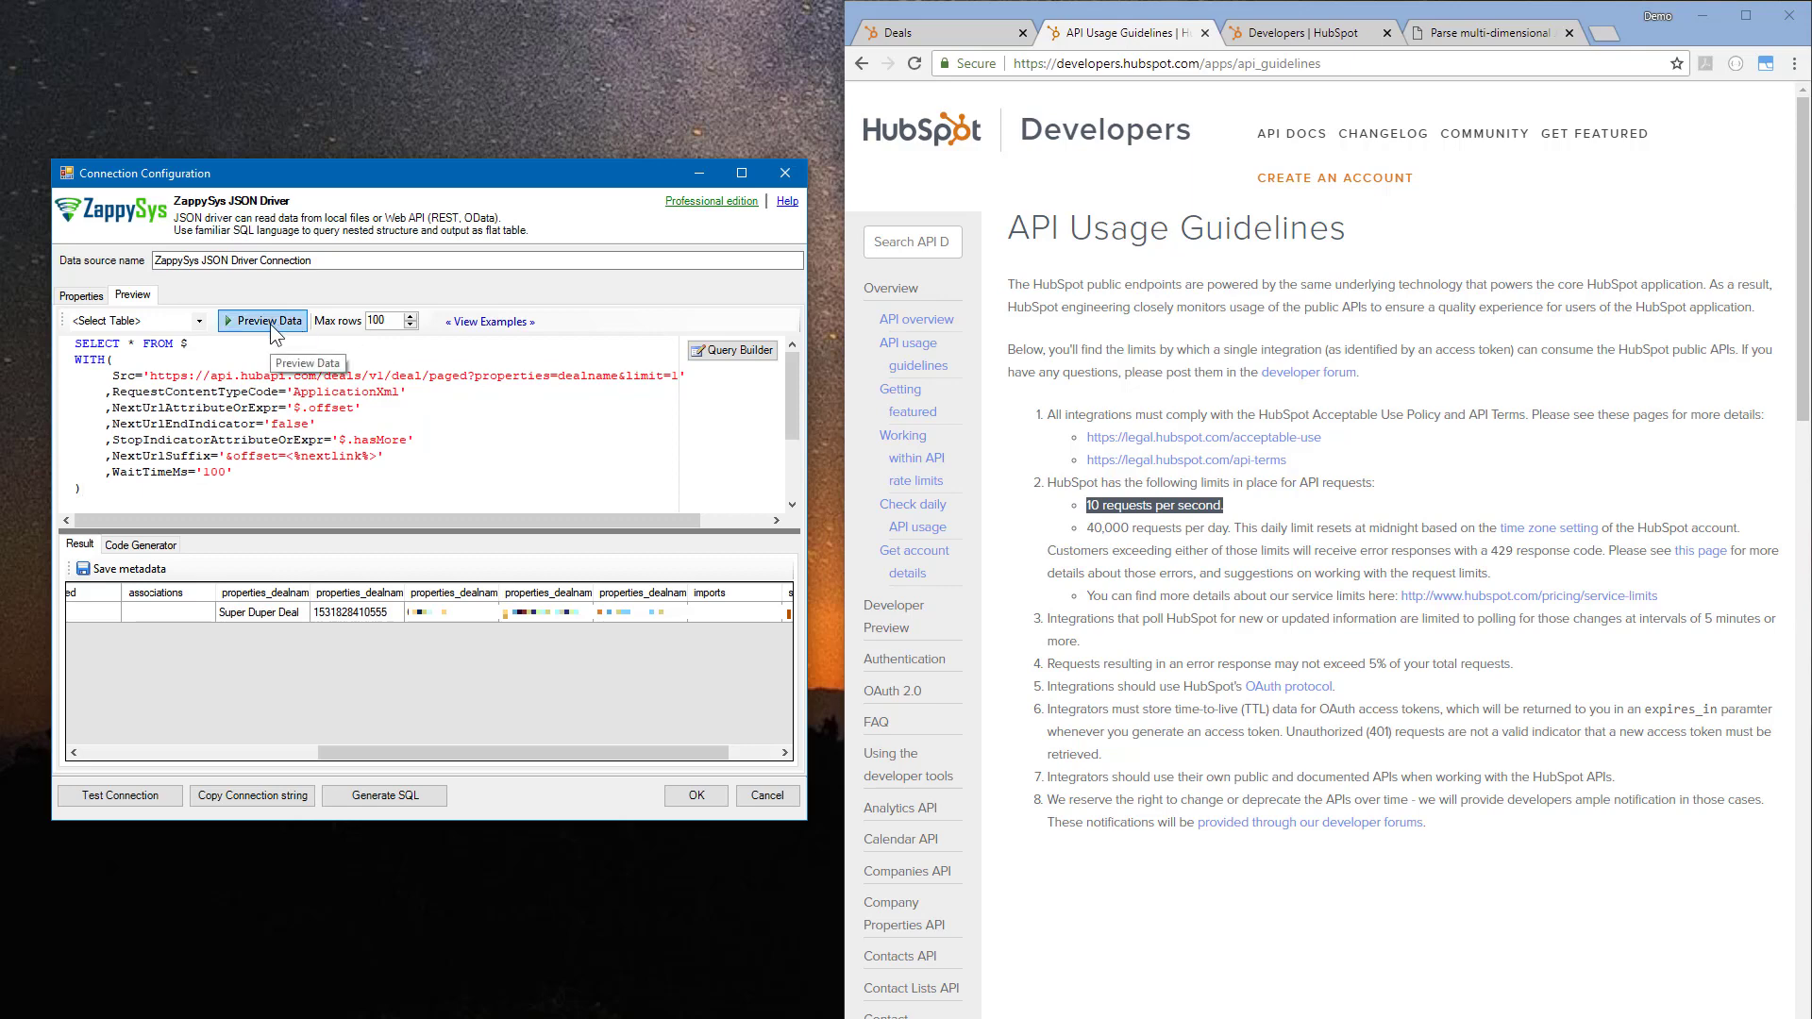
pyautogui.click(270, 325)
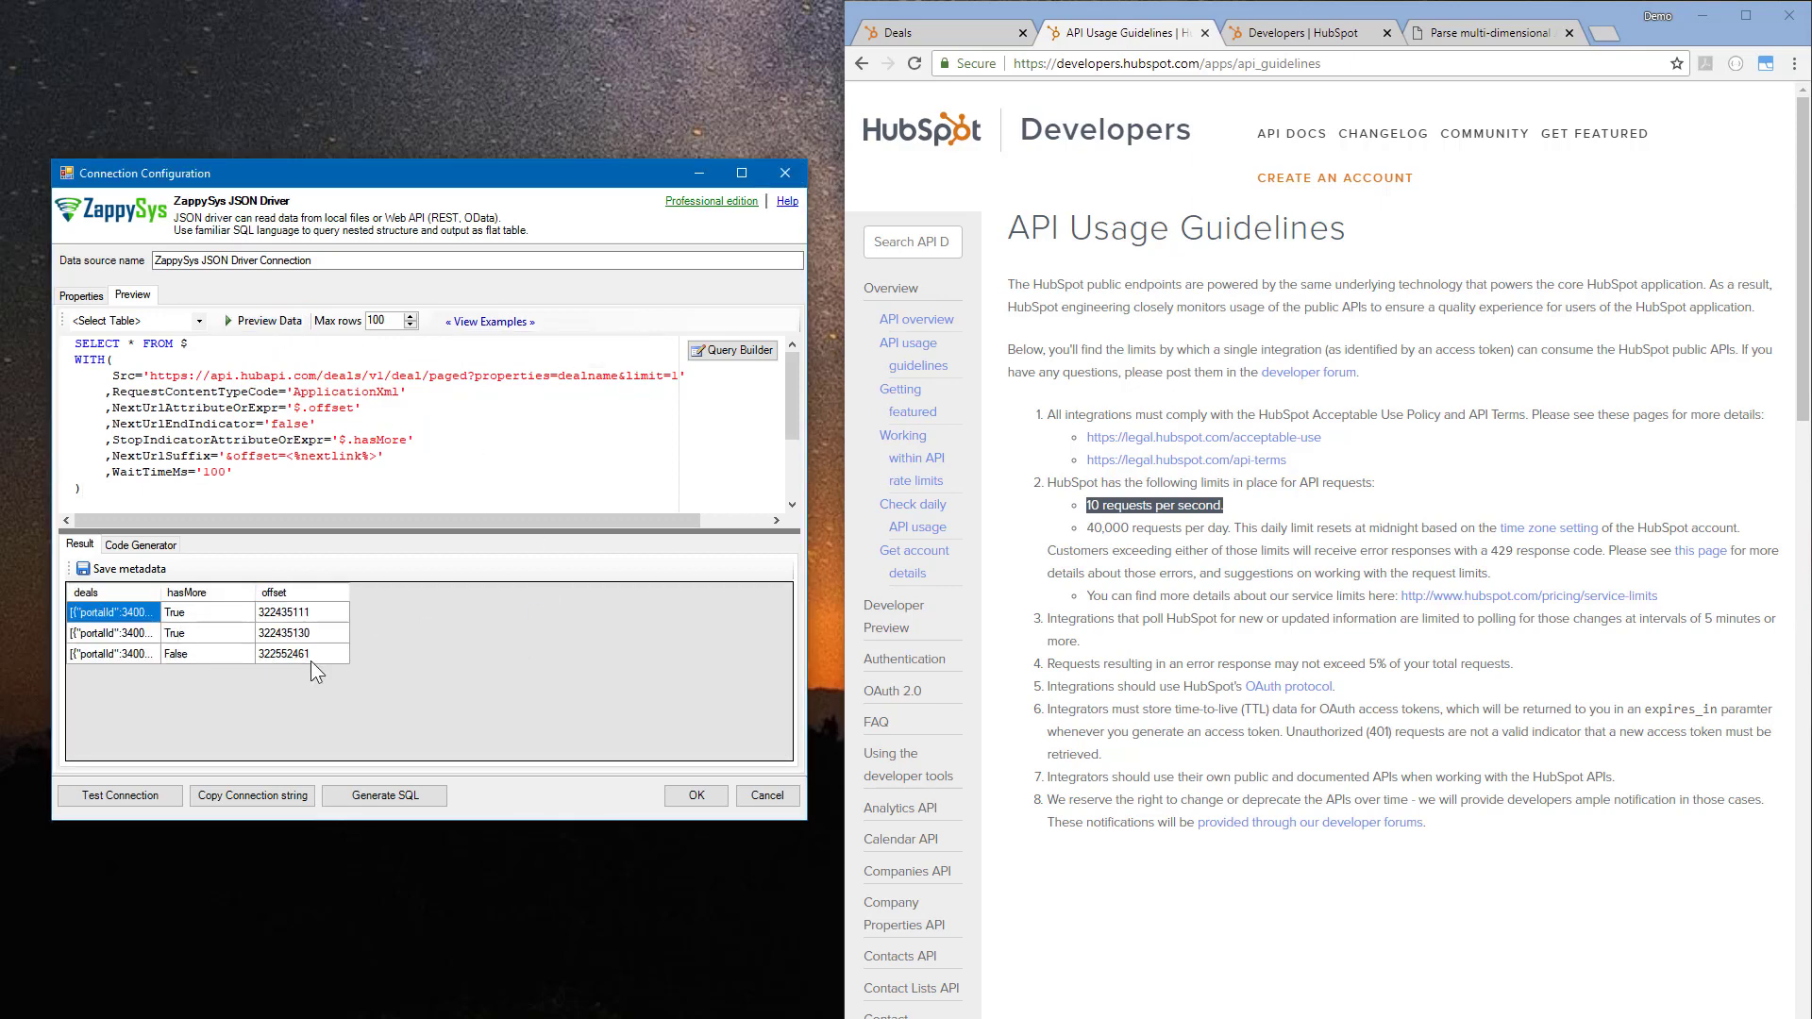
pyautogui.moveTo(316, 656)
pyautogui.mouseDown()
pyautogui.moveTo(88, 634)
pyautogui.moveTo(71, 609)
pyautogui.moveTo(325, 588)
pyautogui.moveTo(346, 654)
pyautogui.mouseUp()
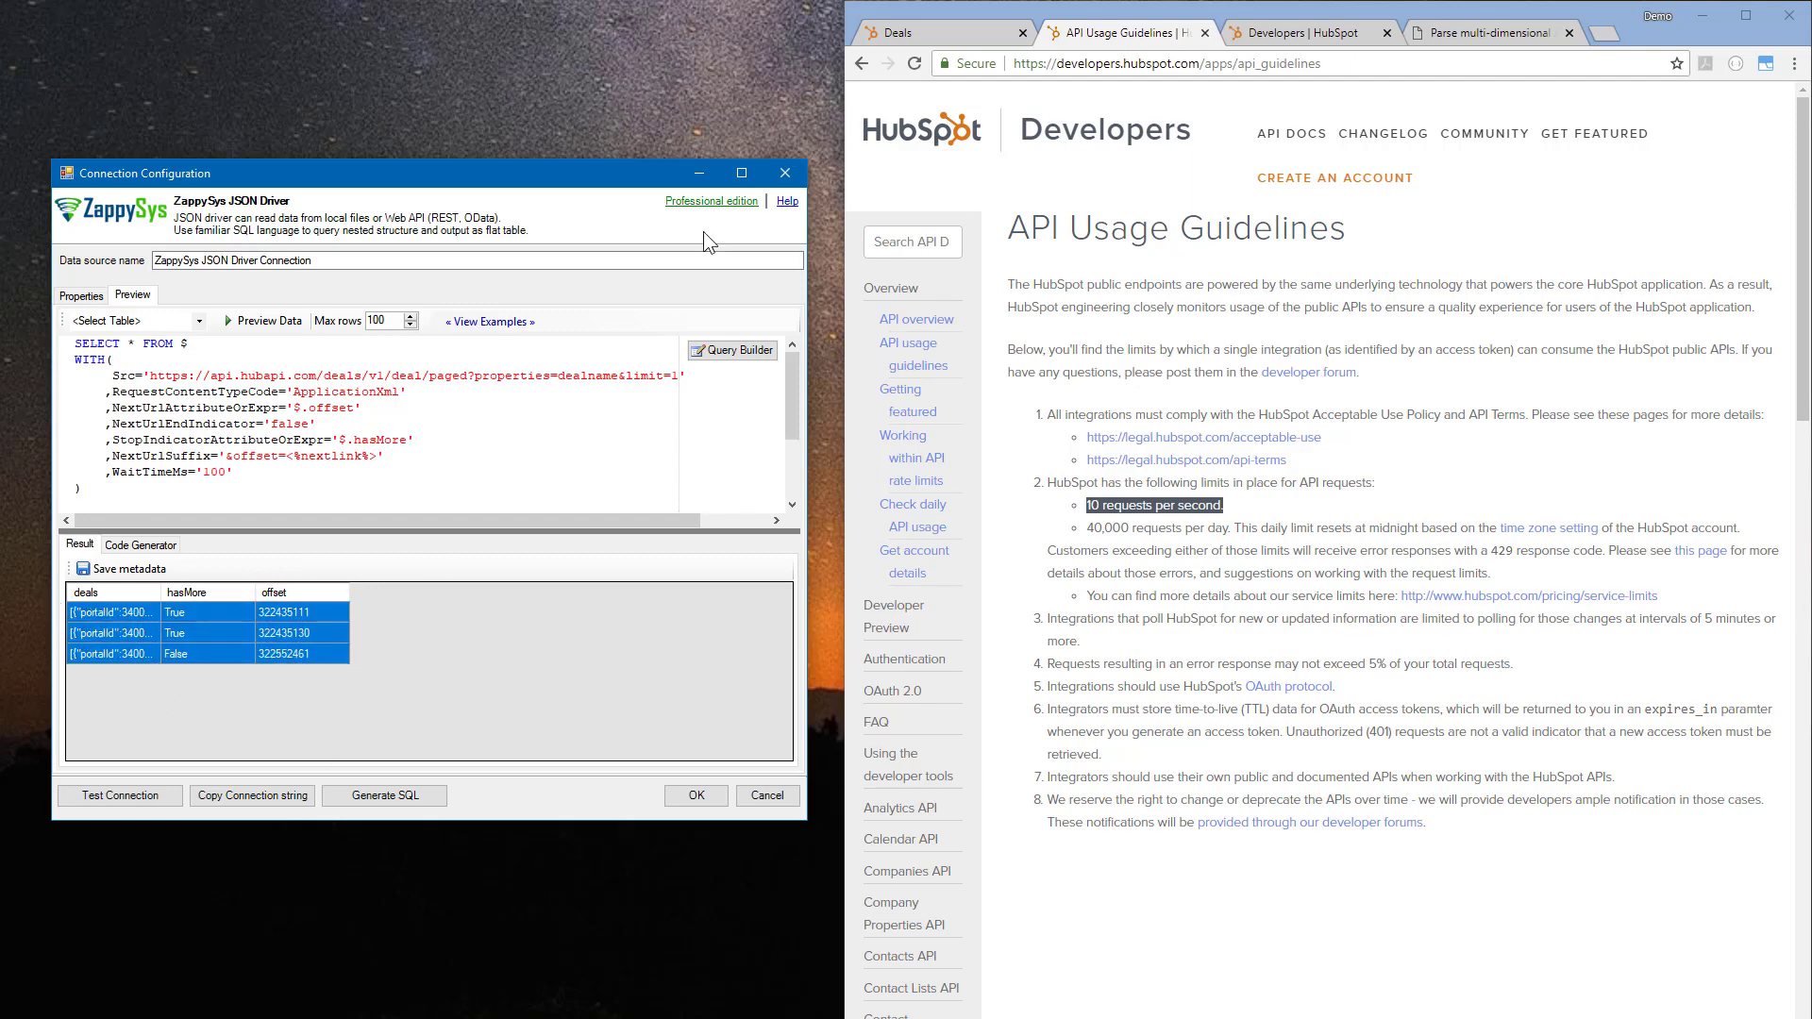
pyautogui.click(958, 34)
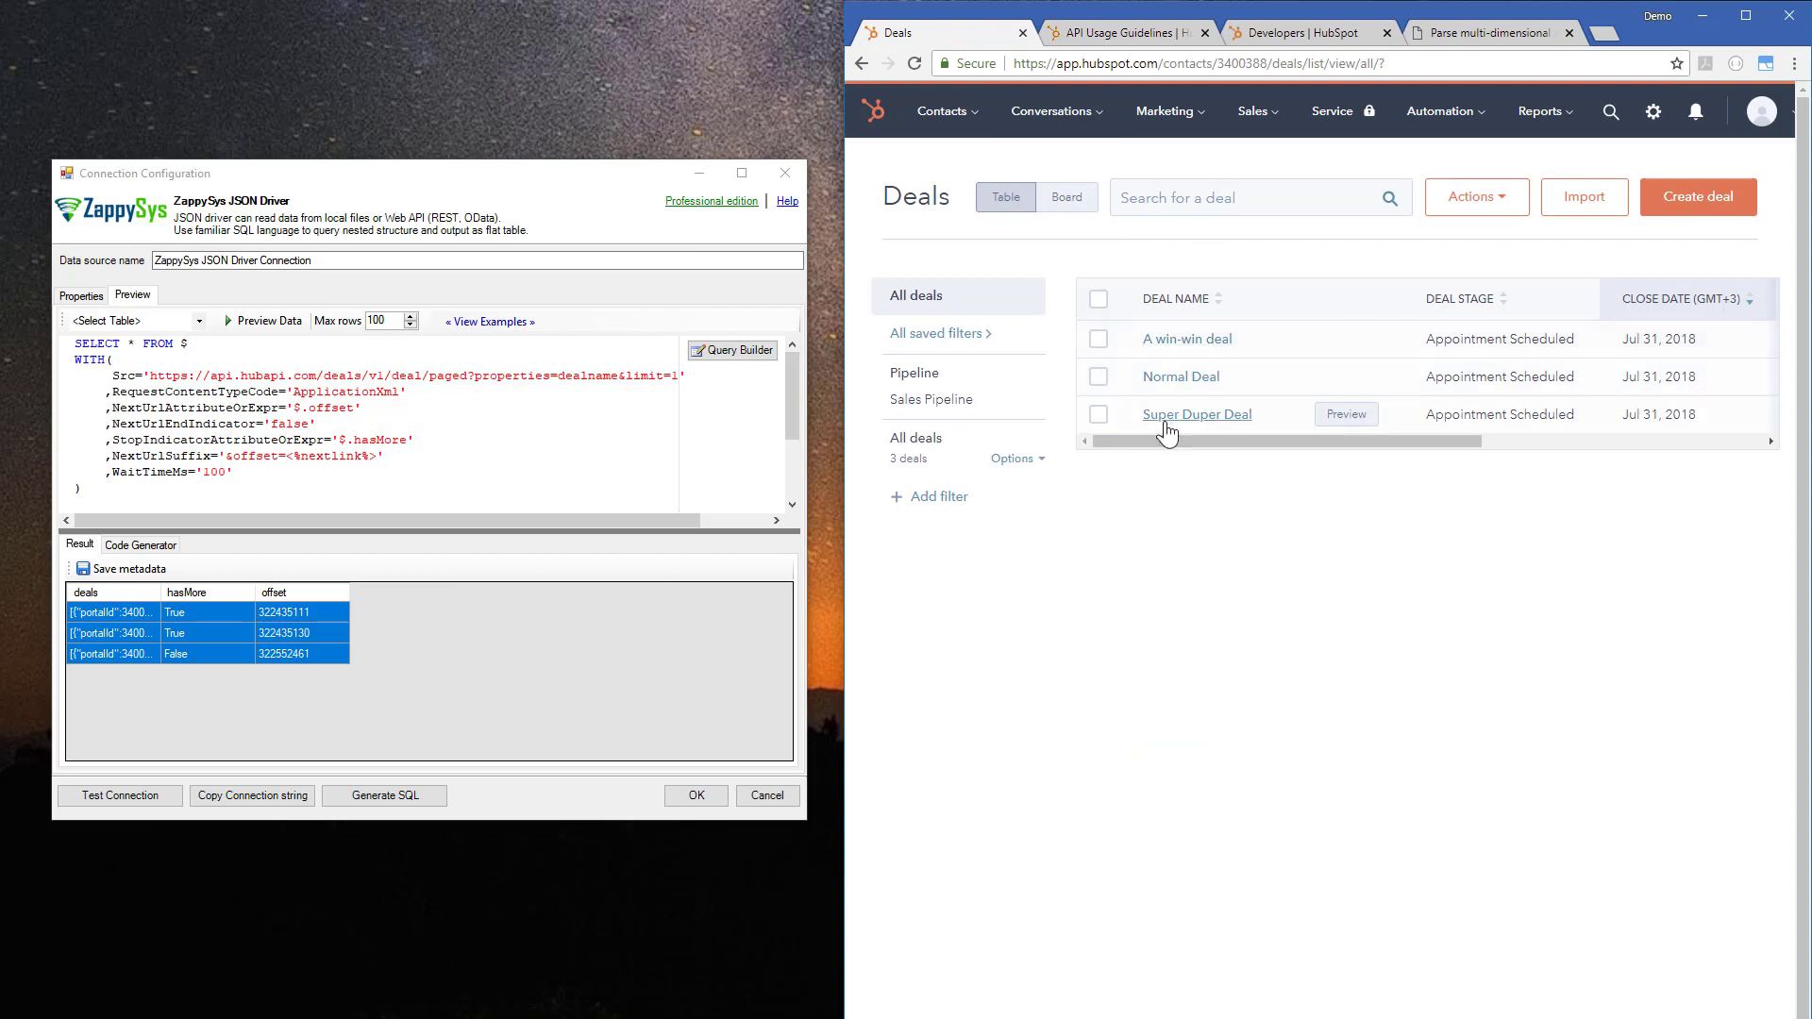
# - Change the query's FROM filter from $ to deals, preview the data and highlight the deal names in the result
pyautogui.click(214, 350)
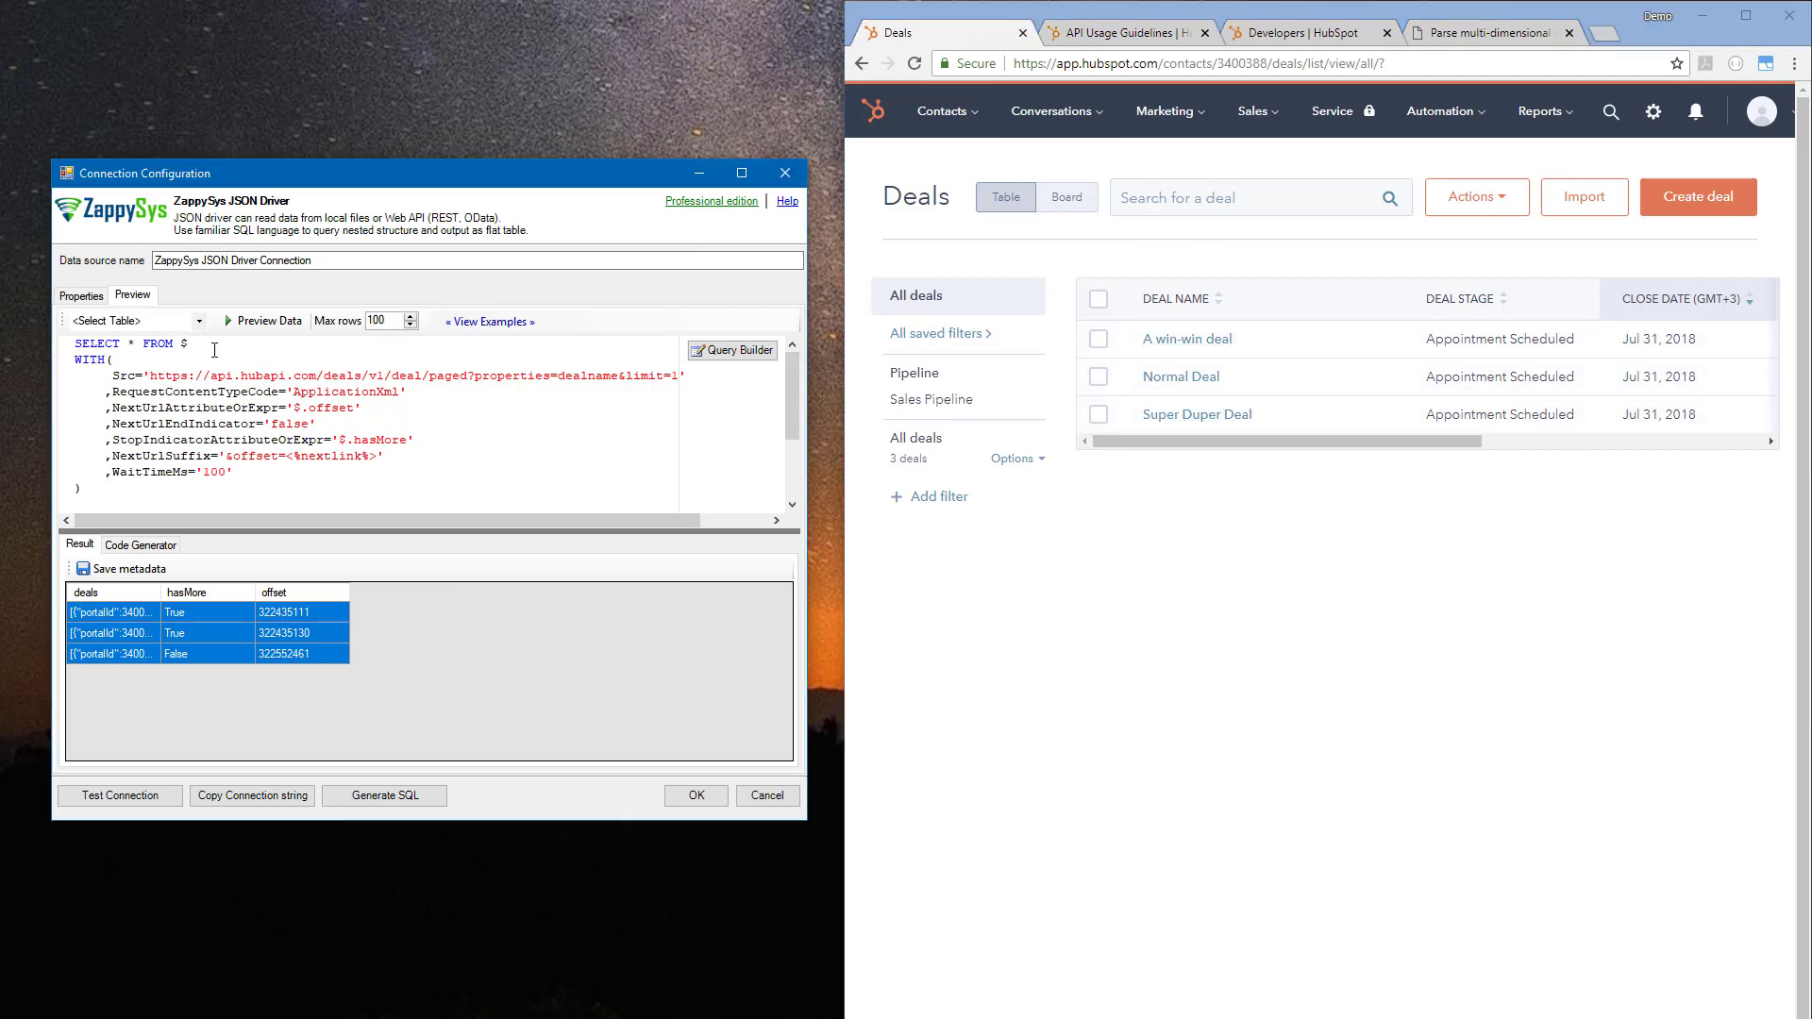
pyautogui.press('BackSpace')
pyautogui.write('deals')
pyautogui.click(274, 321)
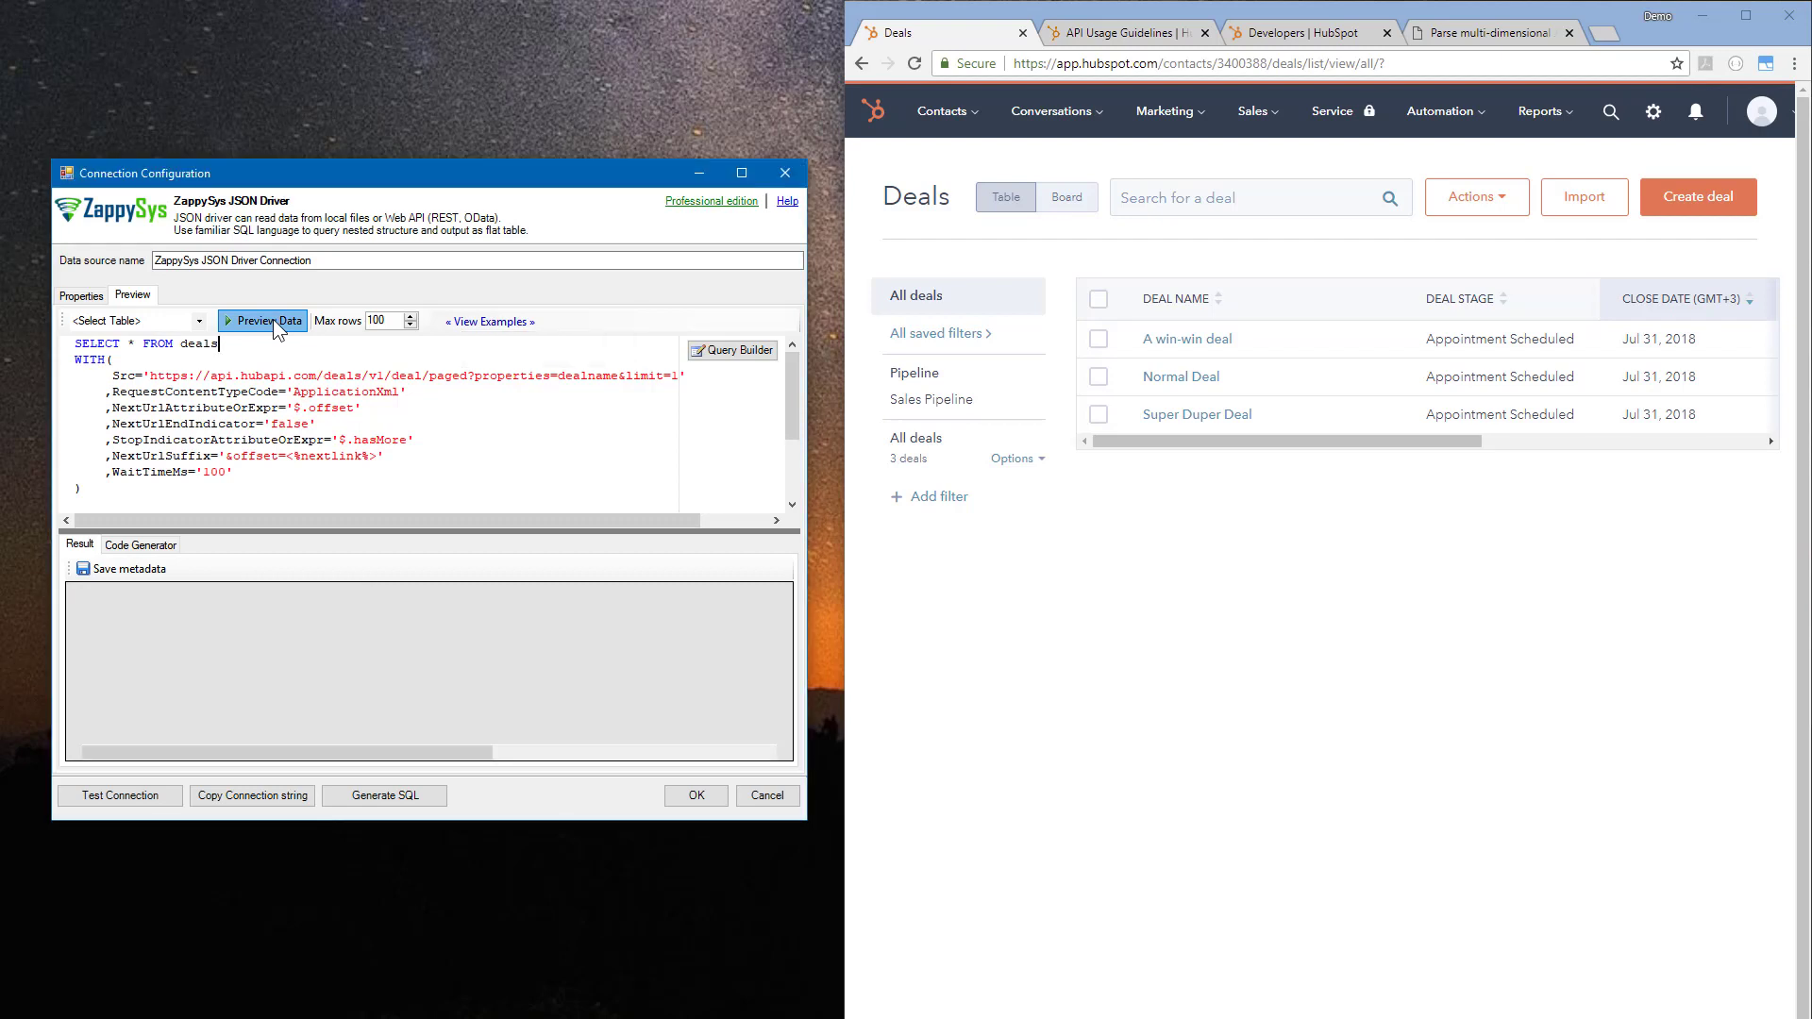
pyautogui.moveTo(484, 758); pyautogui.dragTo(679, 768)
pyautogui.moveTo(325, 612); pyautogui.dragTo(339, 651)
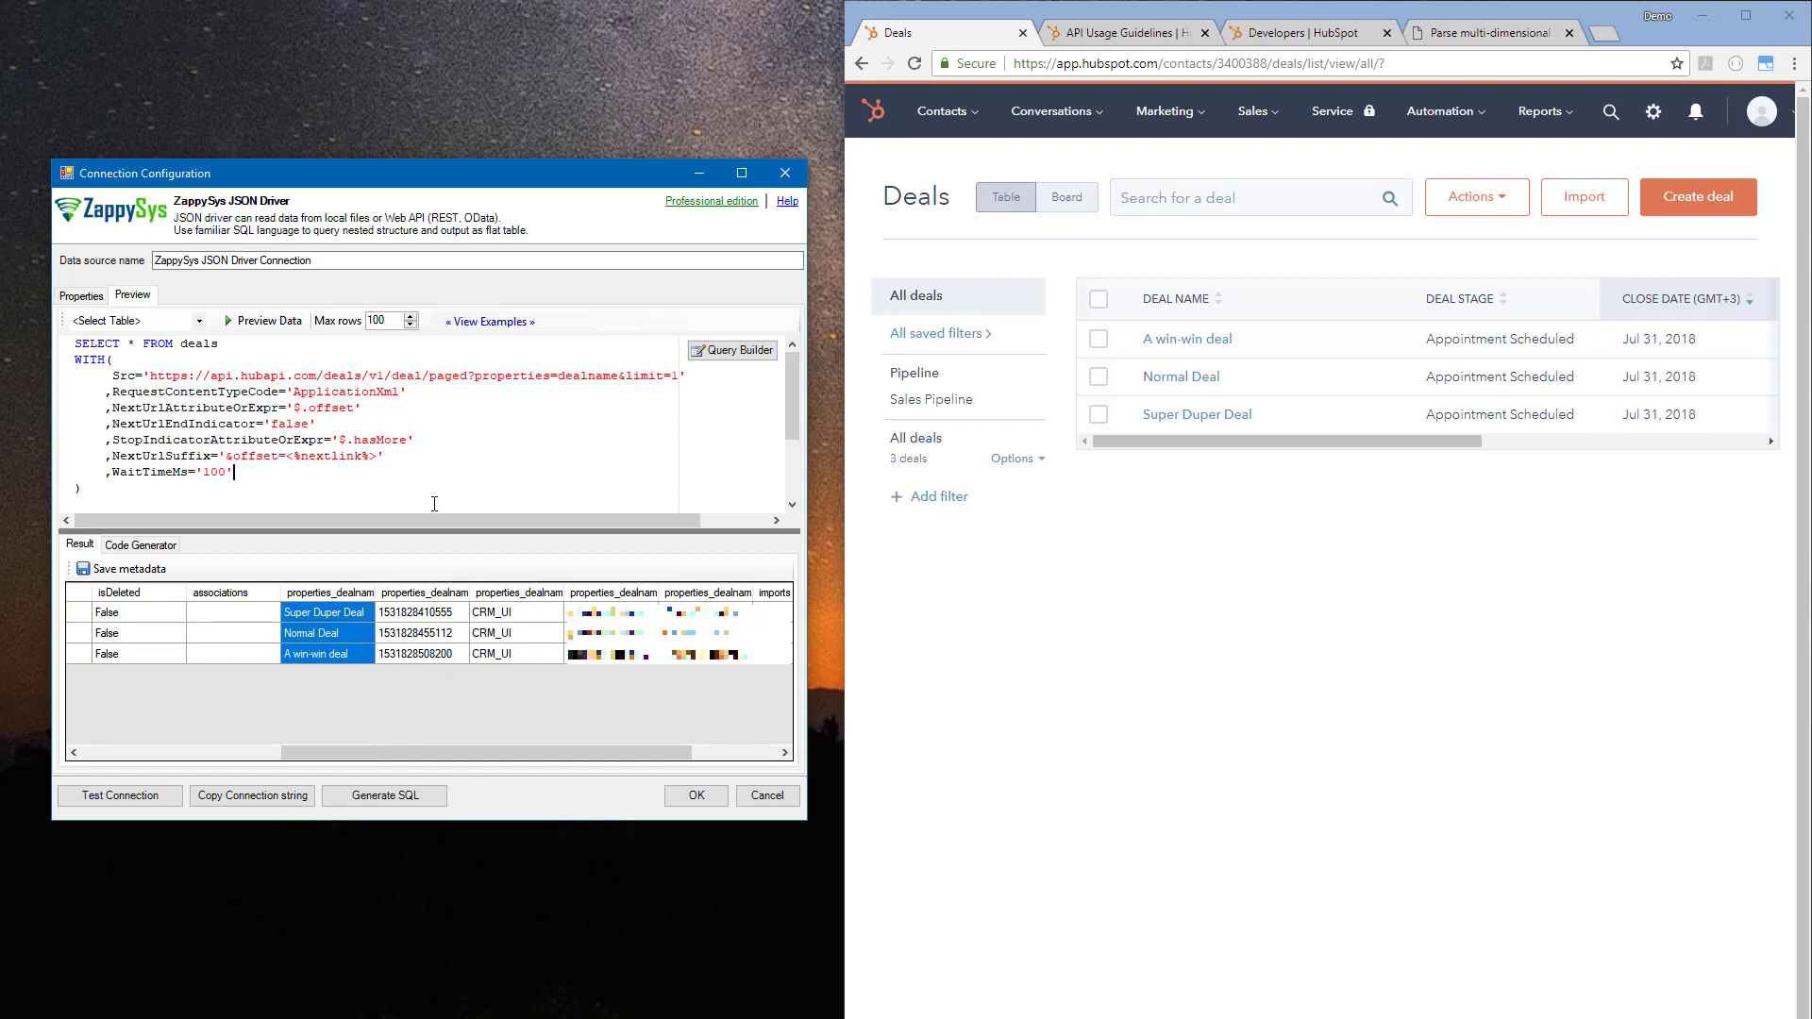
# - Copy the complete deals query to the clipboard
pyautogui.hotkey('ctrl', 'a')
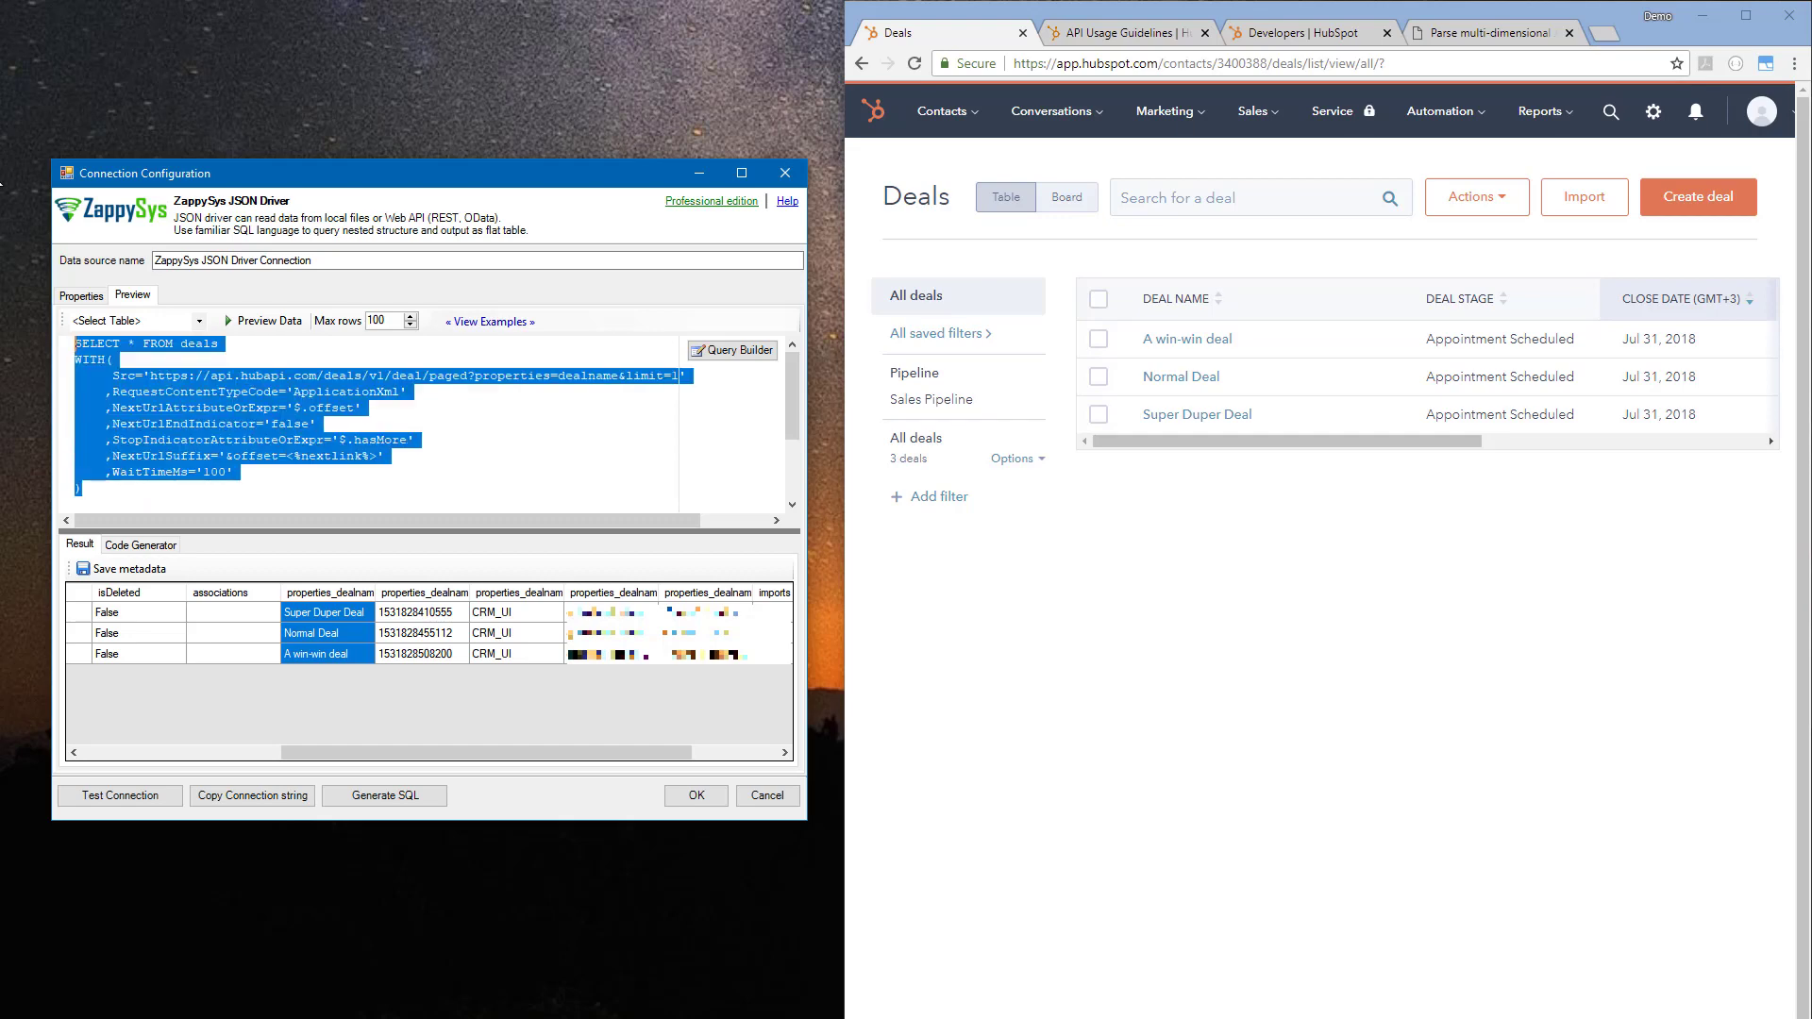
pyautogui.rightClick(194, 383)
pyautogui.click(244, 417)
pyautogui.click(507, 446)
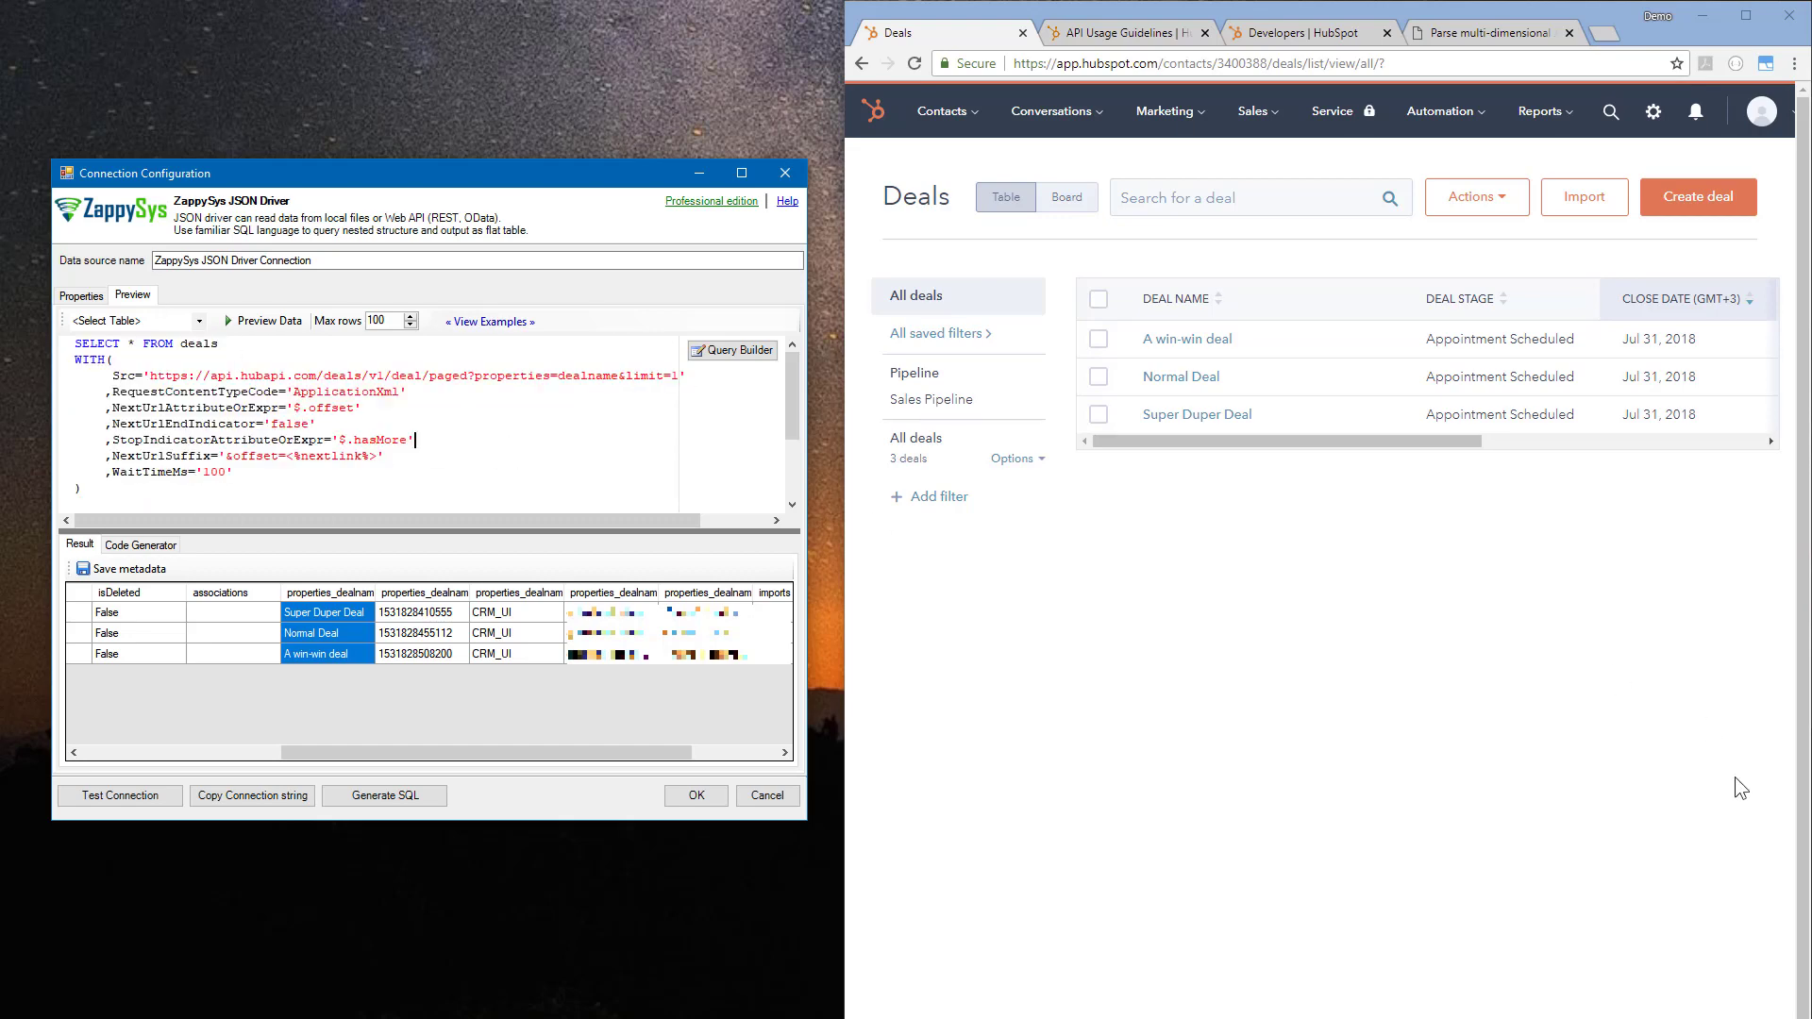
# - Switch to Excel and select cell A1 on the Deals sheet
pyautogui.hotkey('alt', 'Tab')
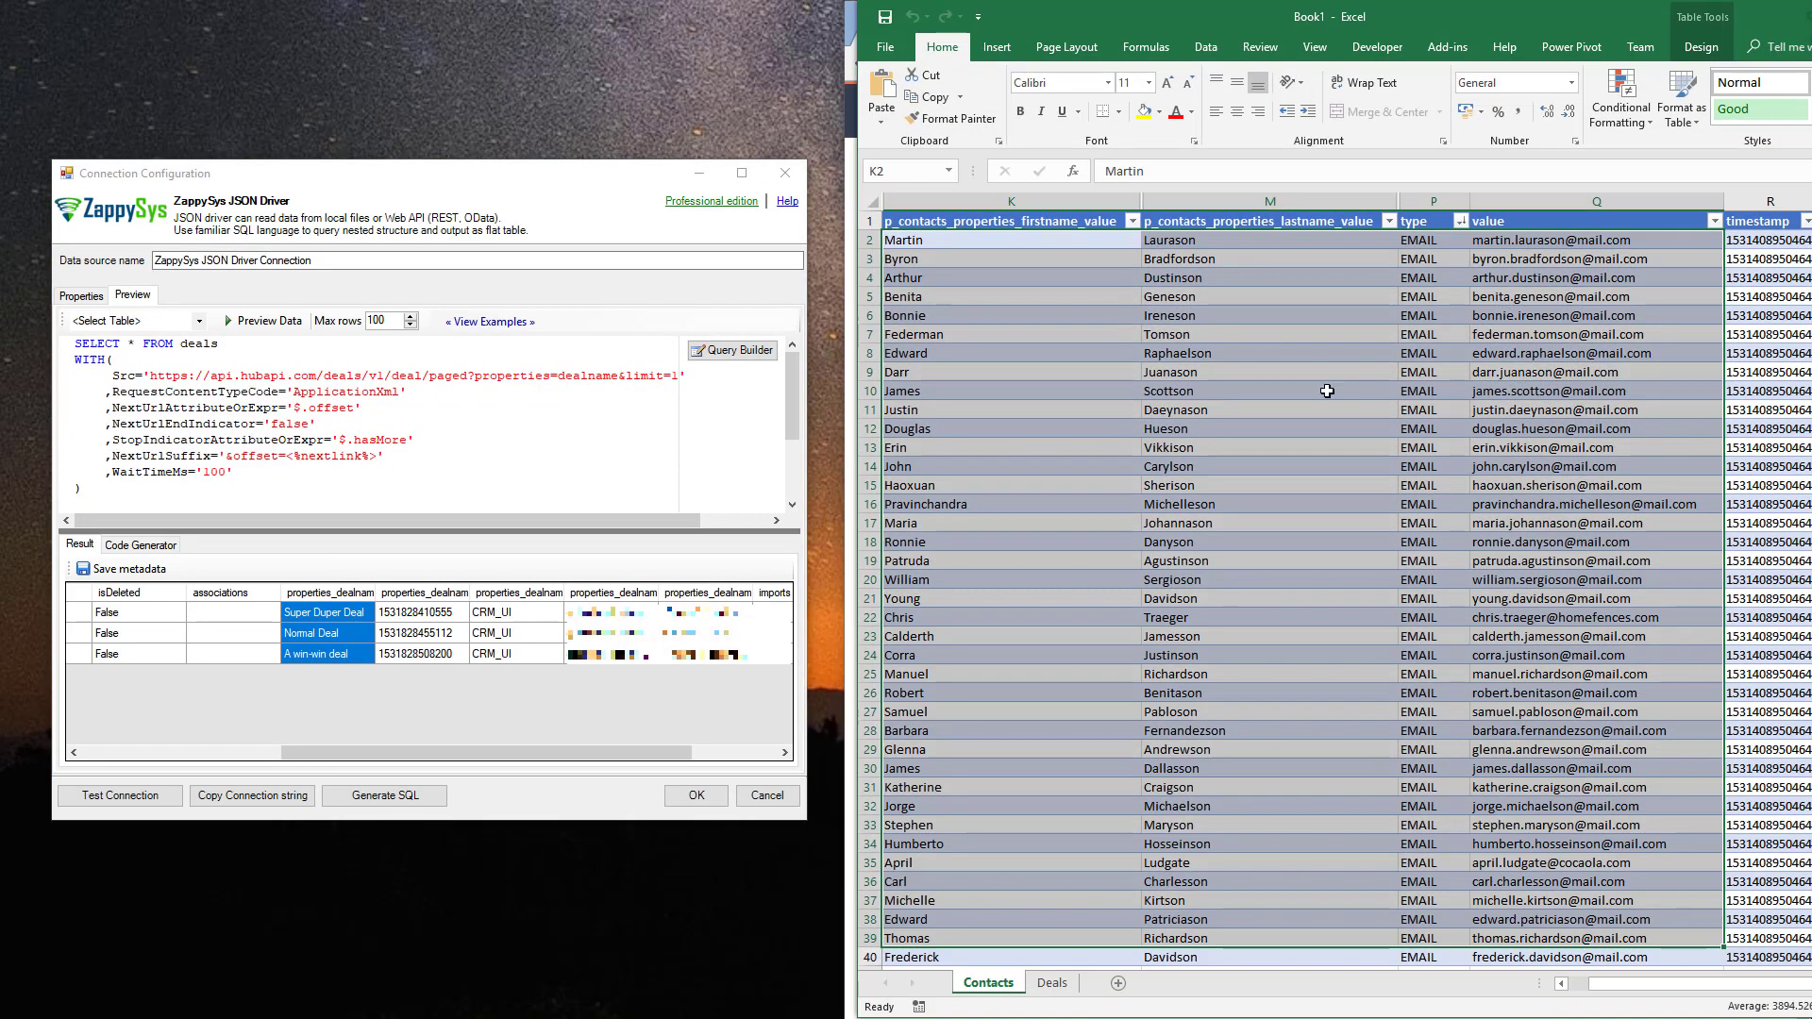
pyautogui.click(1050, 985)
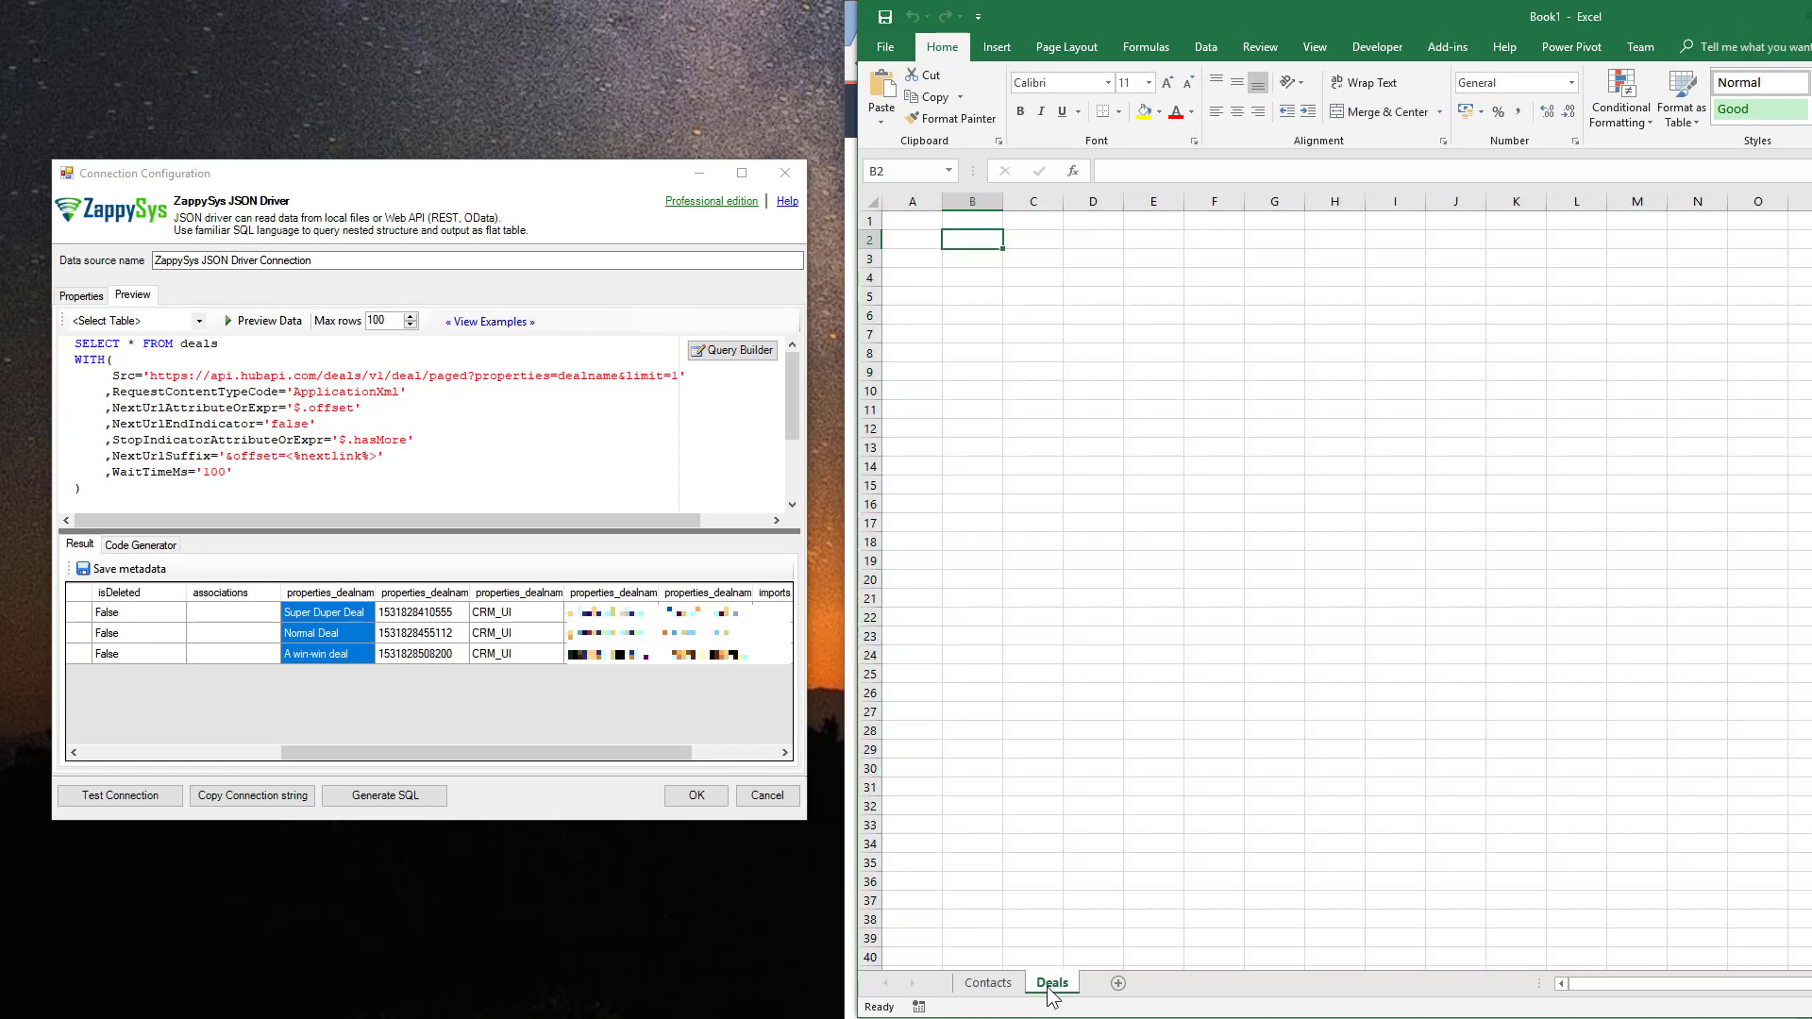
pyautogui.click(901, 219)
# - Create a new query from ODBC using the data source ZappySys JSON Driver Connection, and move its dialog over the worksheet
pyautogui.click(1205, 49)
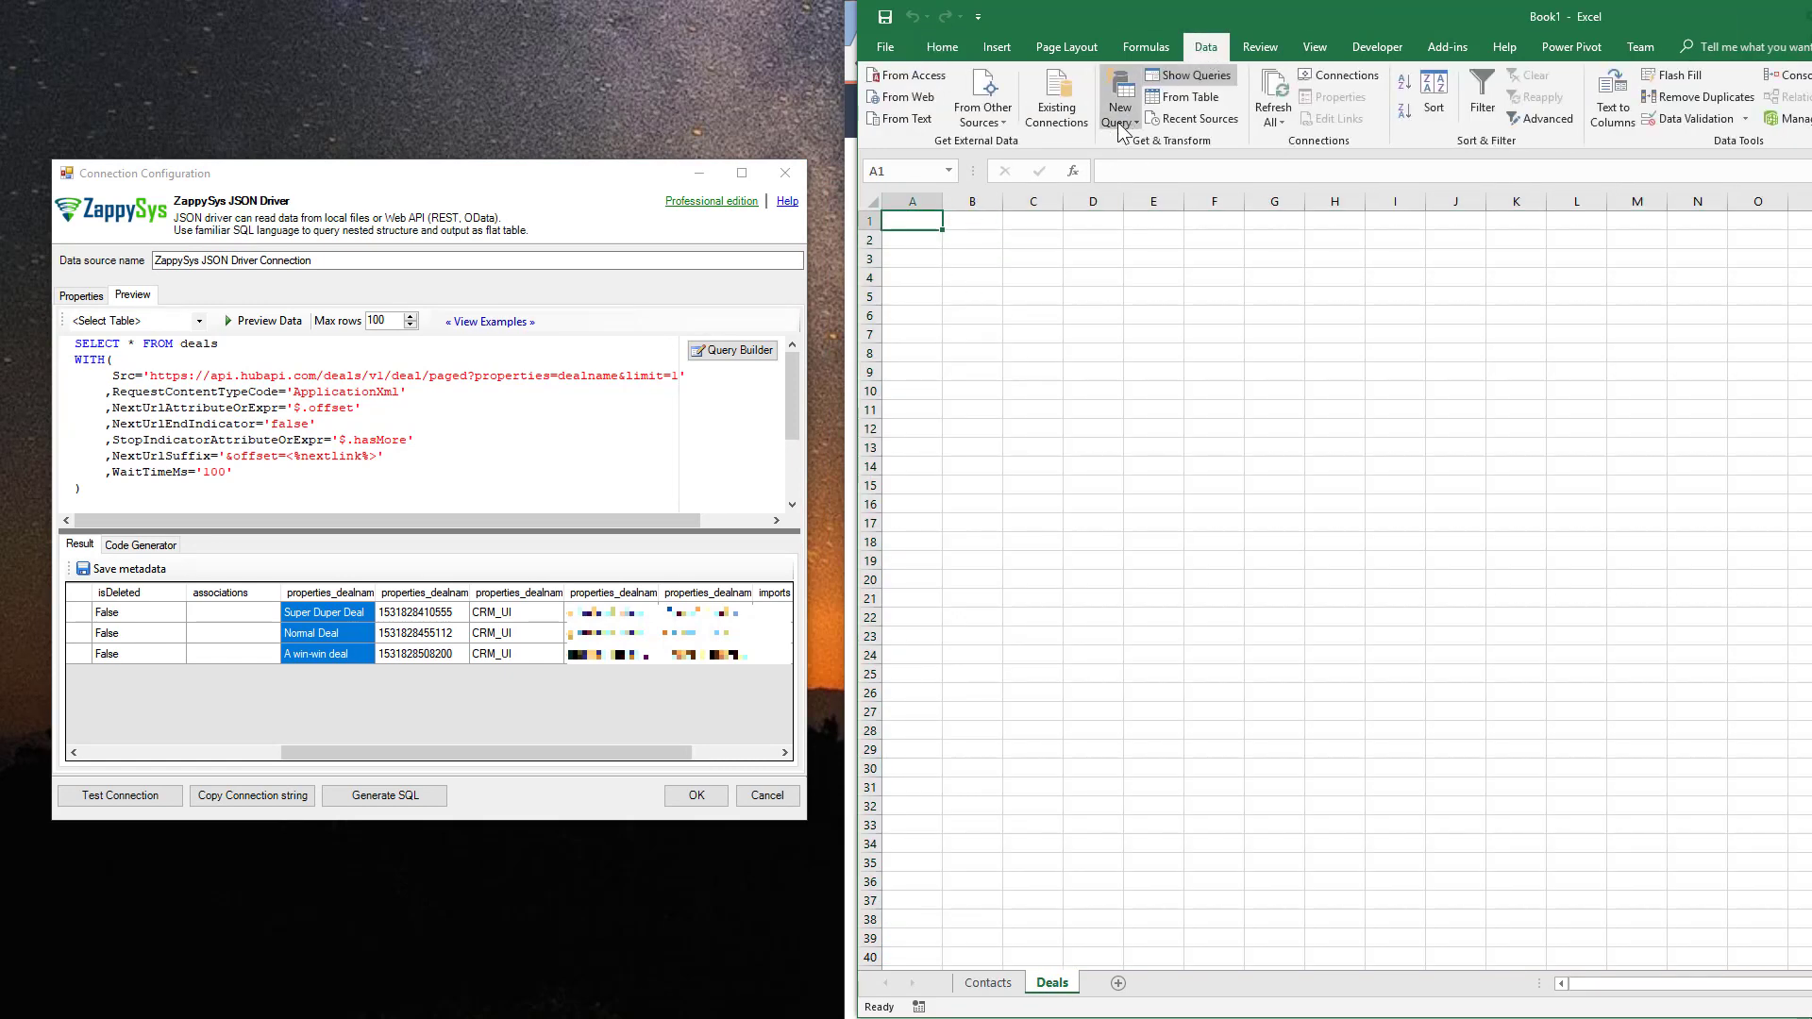
pyautogui.click(1119, 122)
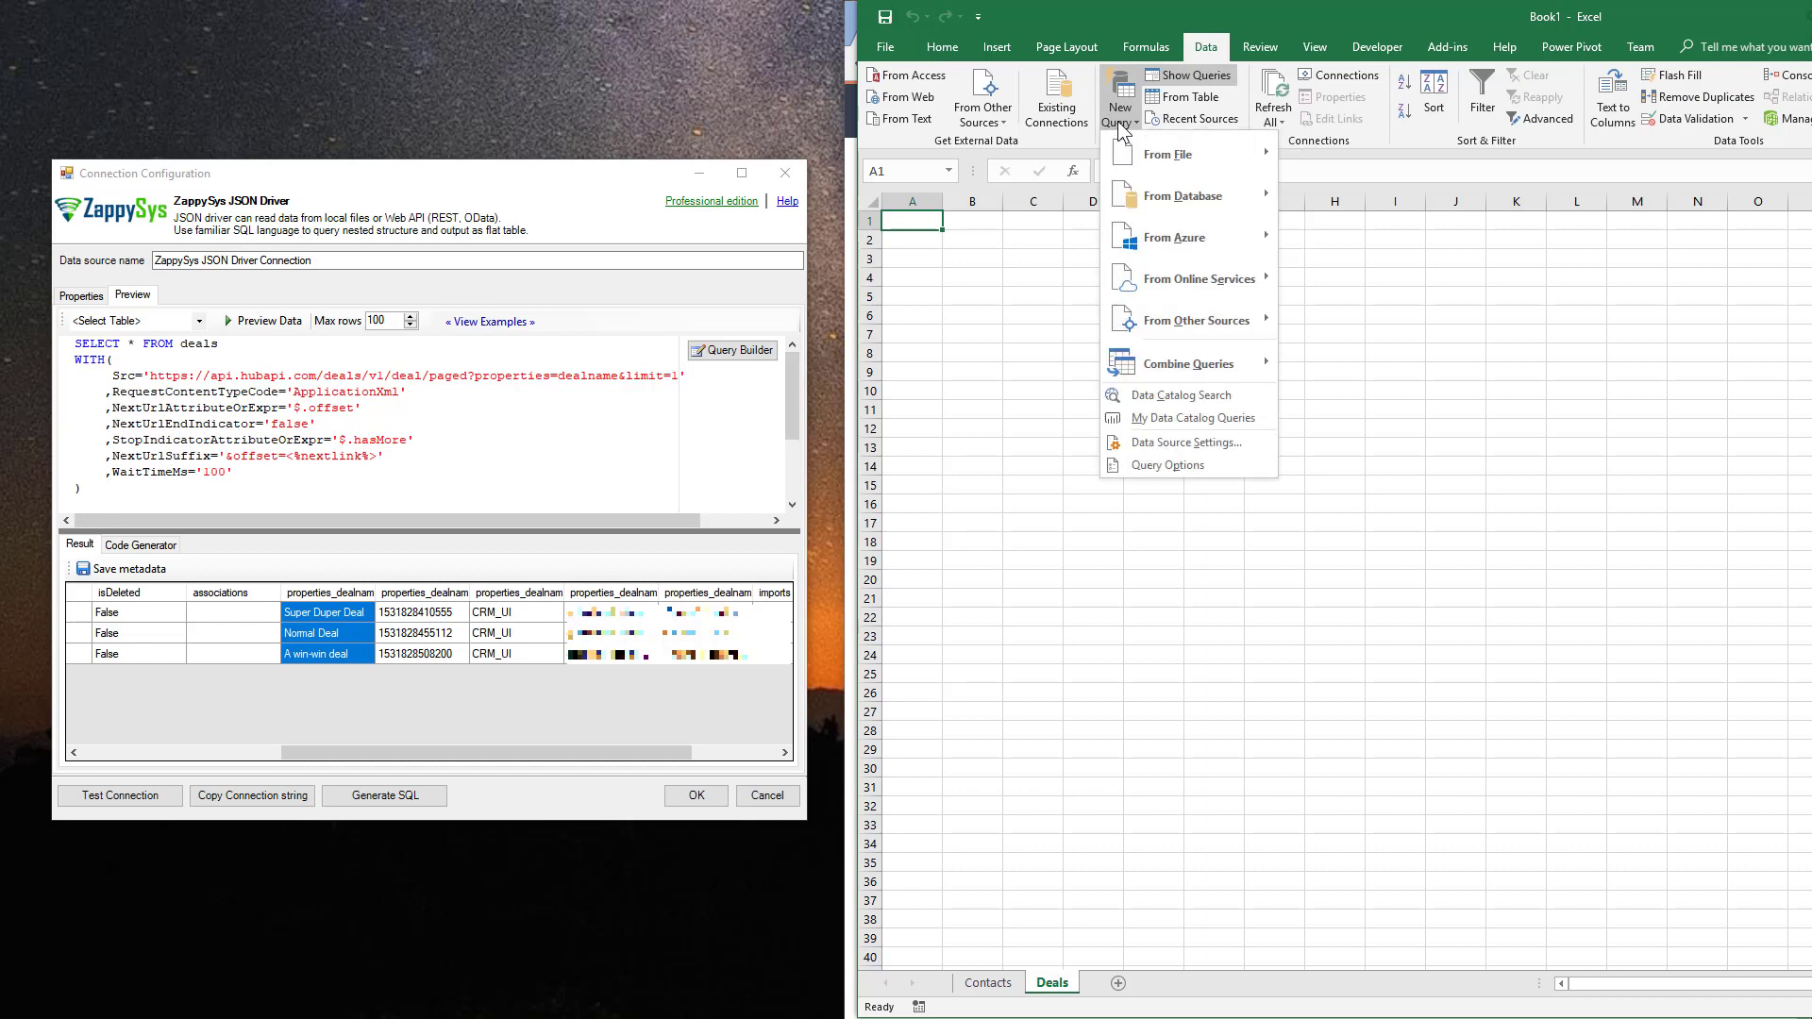
pyautogui.moveTo(1228, 333)
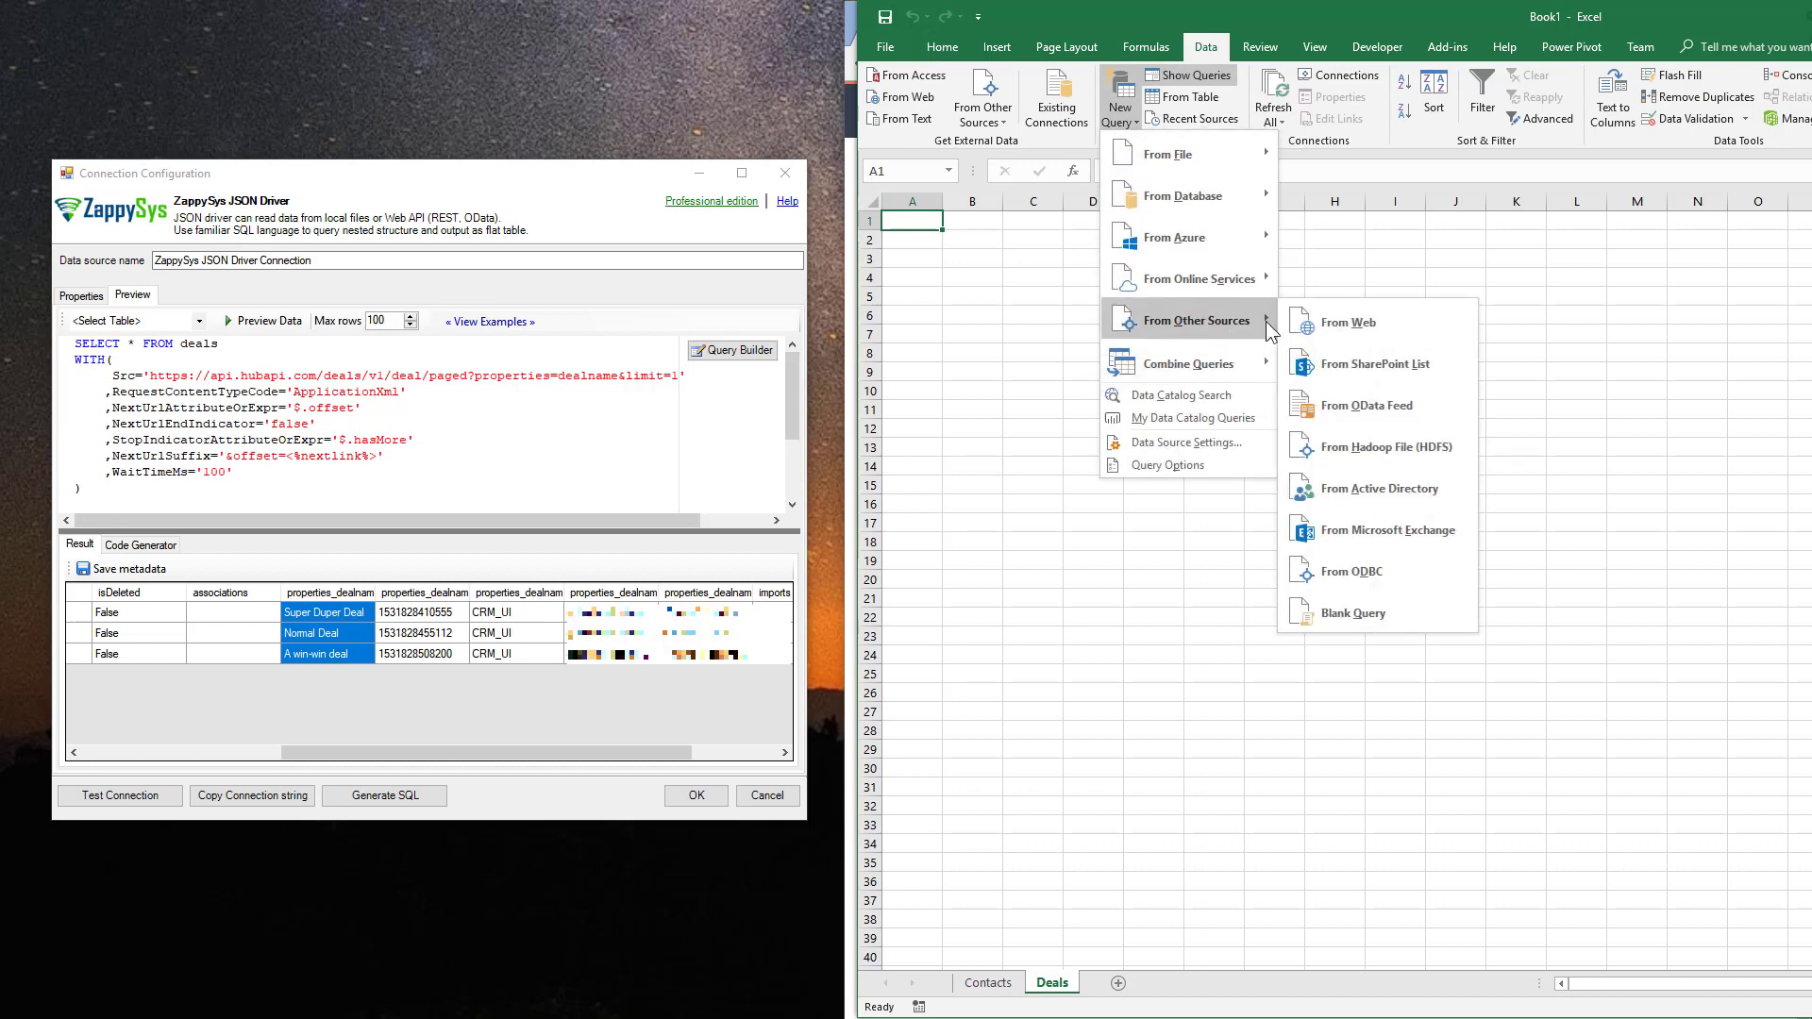
pyautogui.click(1396, 568)
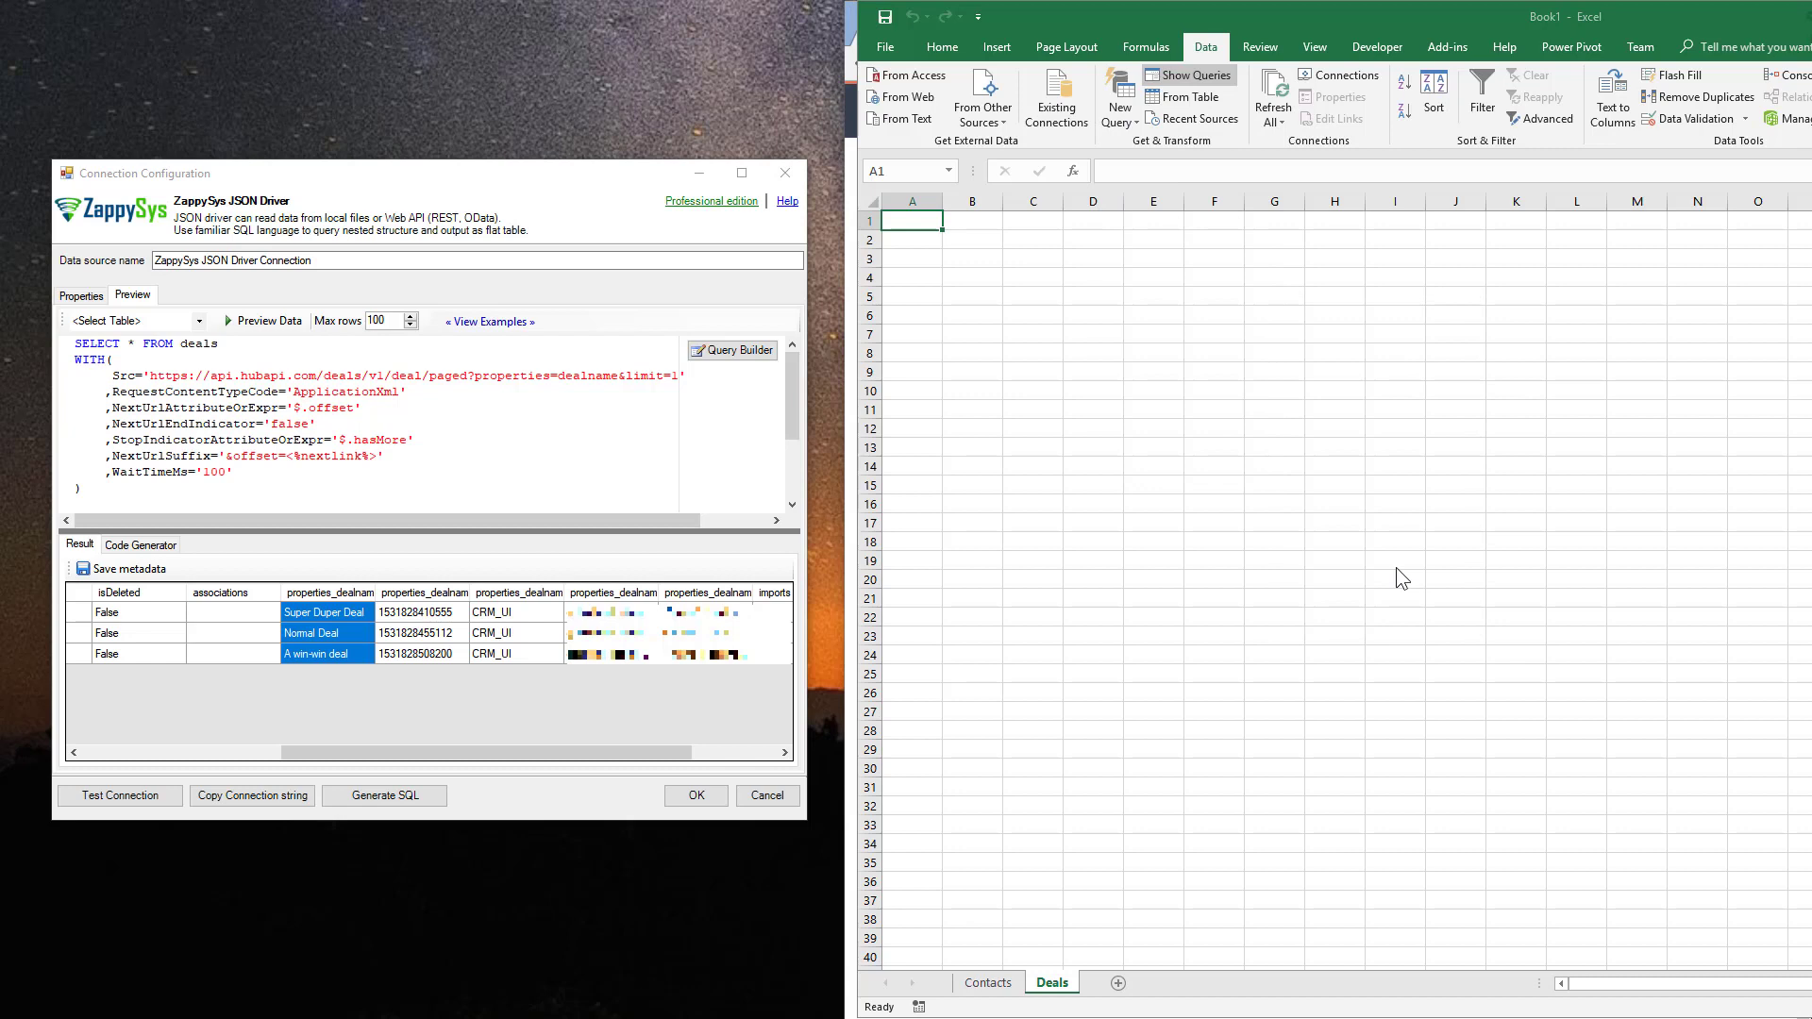
pyautogui.click(373, 331)
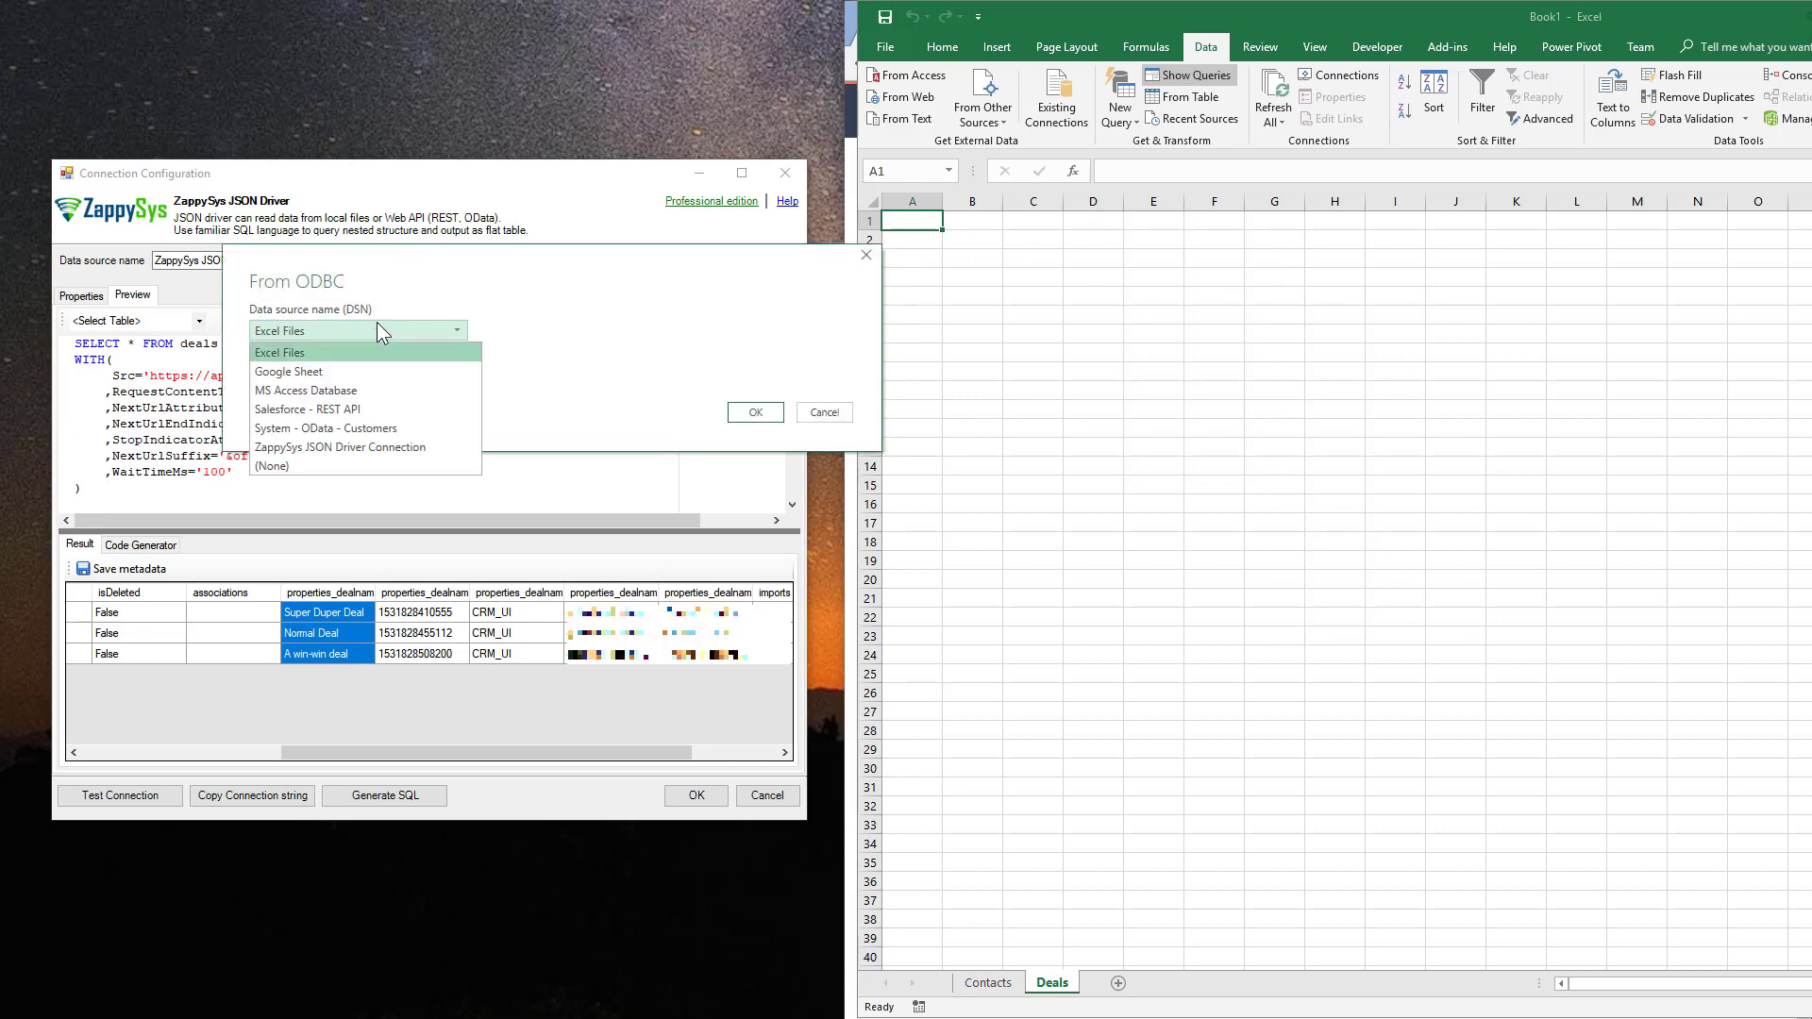
pyautogui.click(427, 447)
pyautogui.moveTo(521, 262); pyautogui.dragTo(1287, 400)
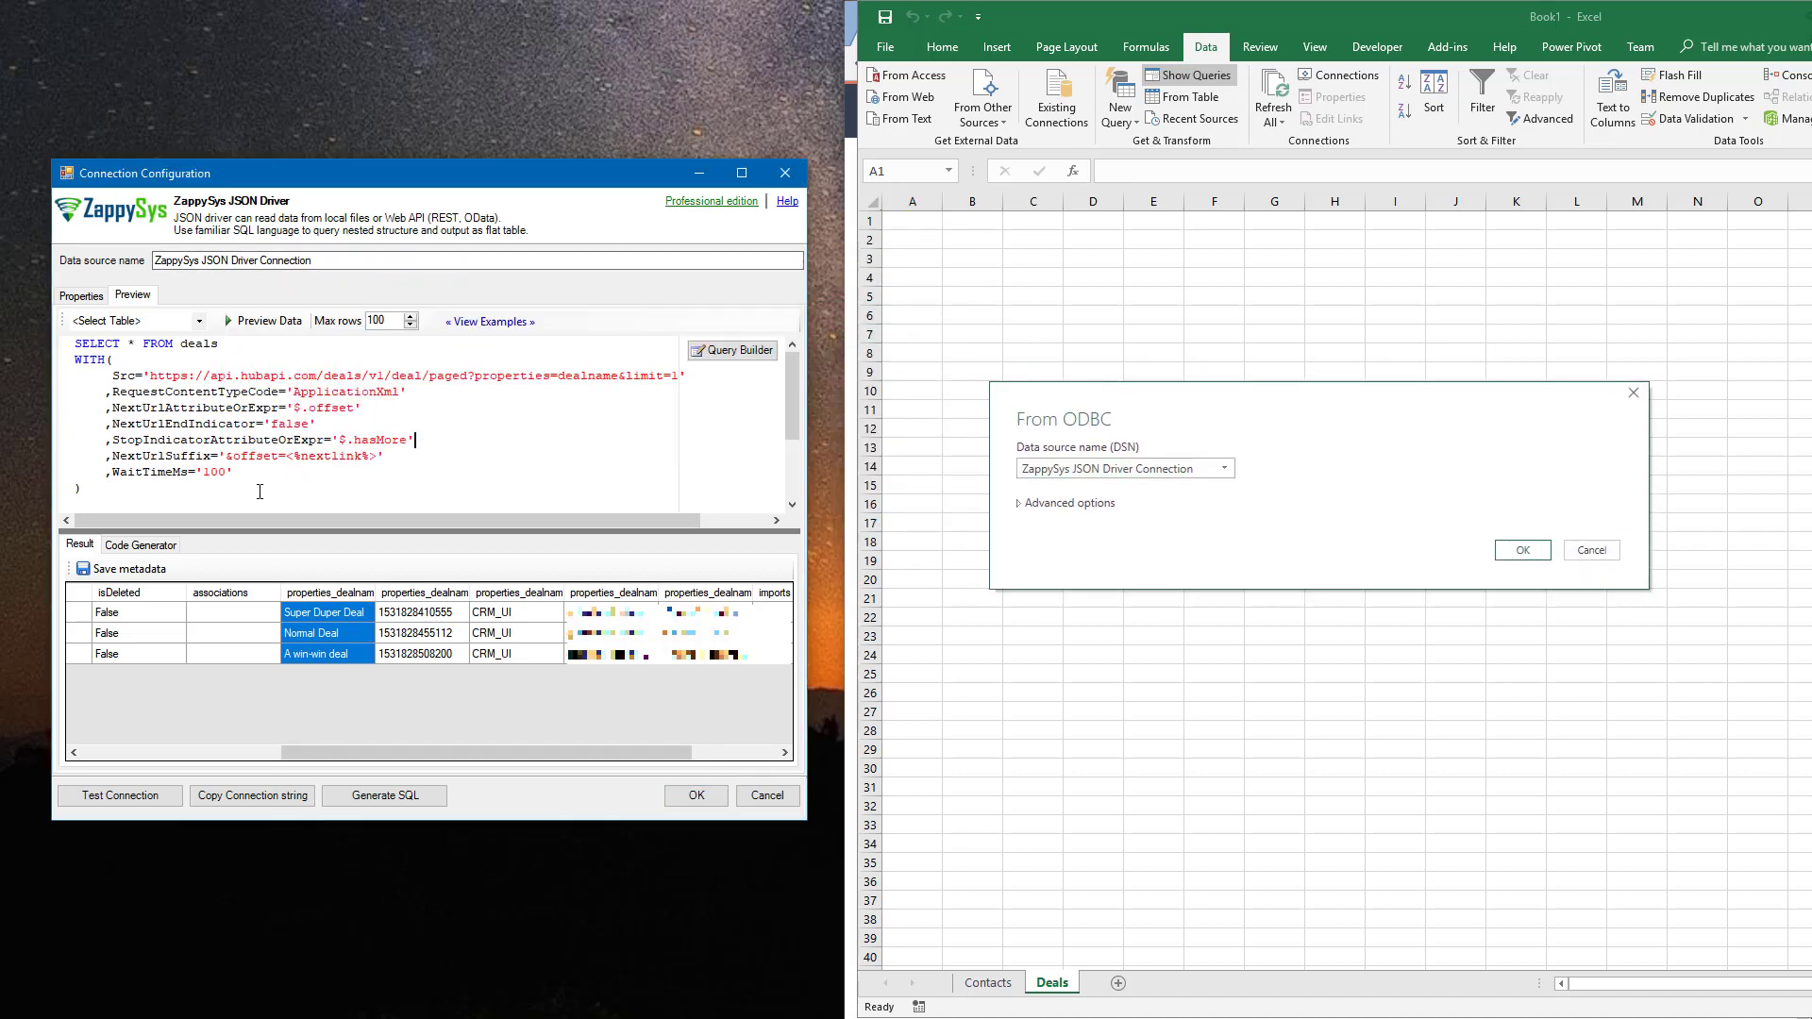
# - Copy the entire deals SQL from the ZappySys connection preview and accept the connection configuration
pyautogui.hotkey('ctrl', 'a')
pyautogui.rightClick(253, 434)
pyautogui.click(302, 472)
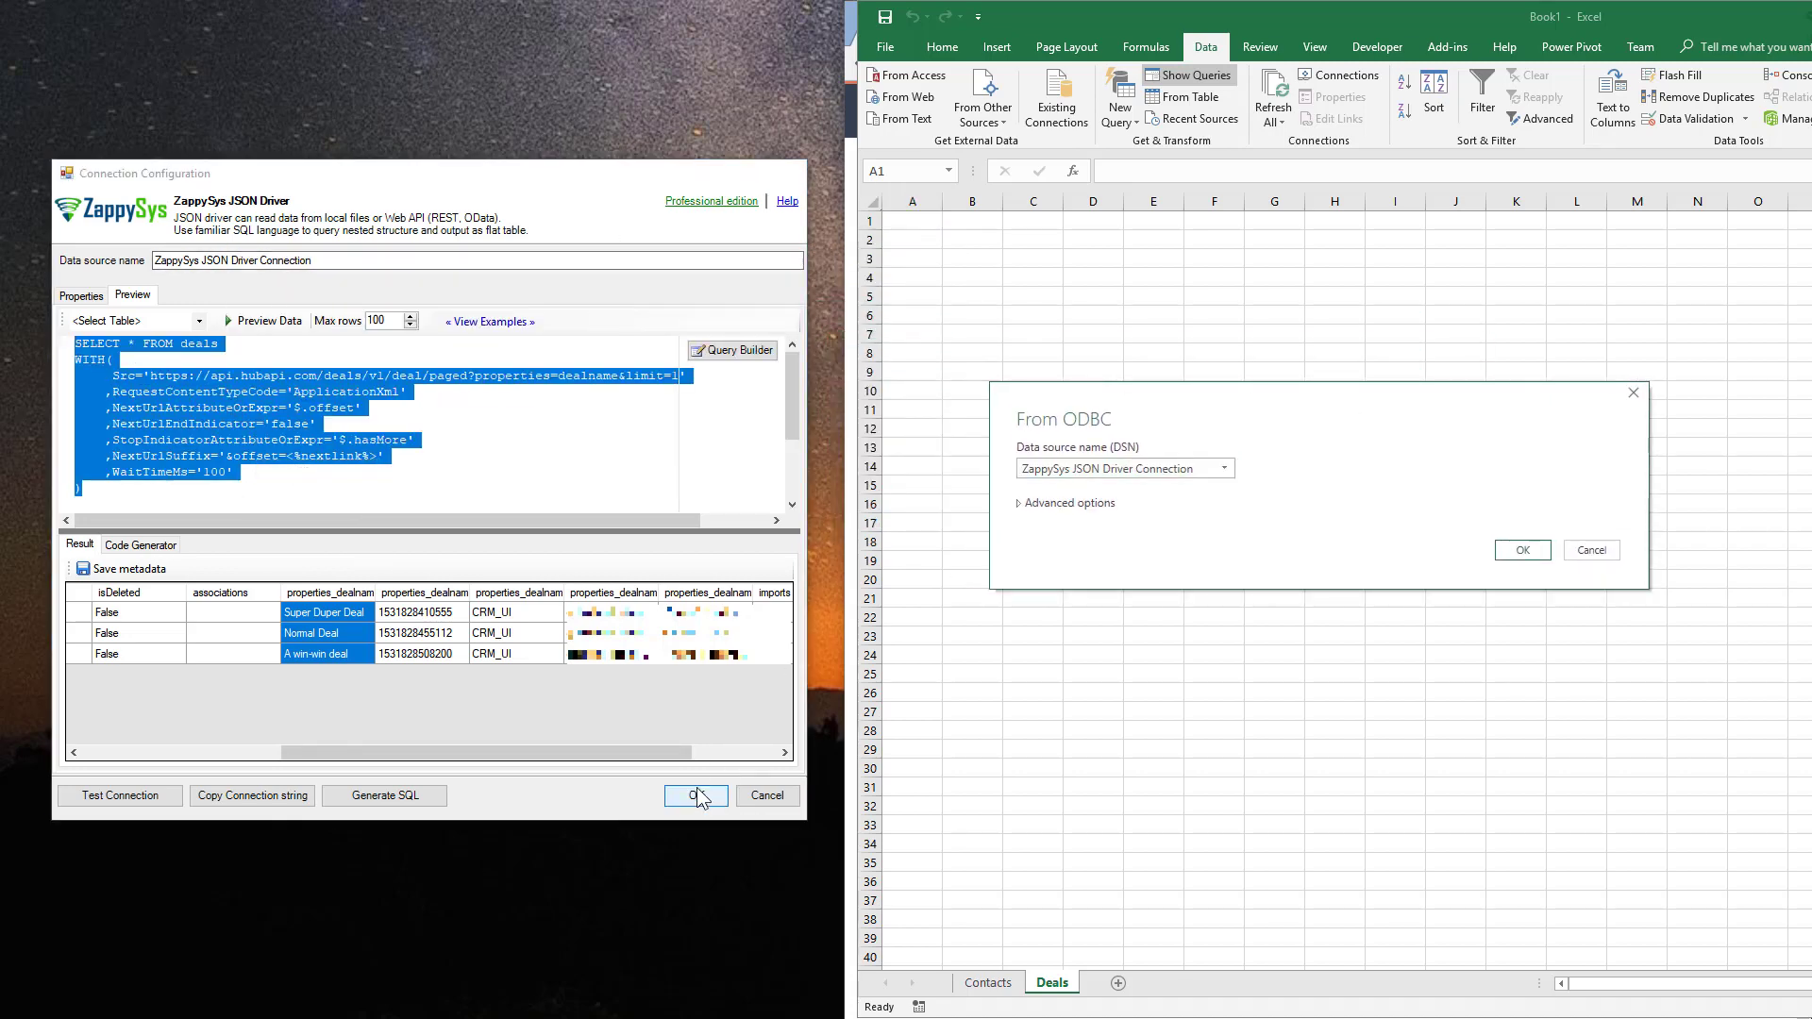
pyautogui.click(696, 795)
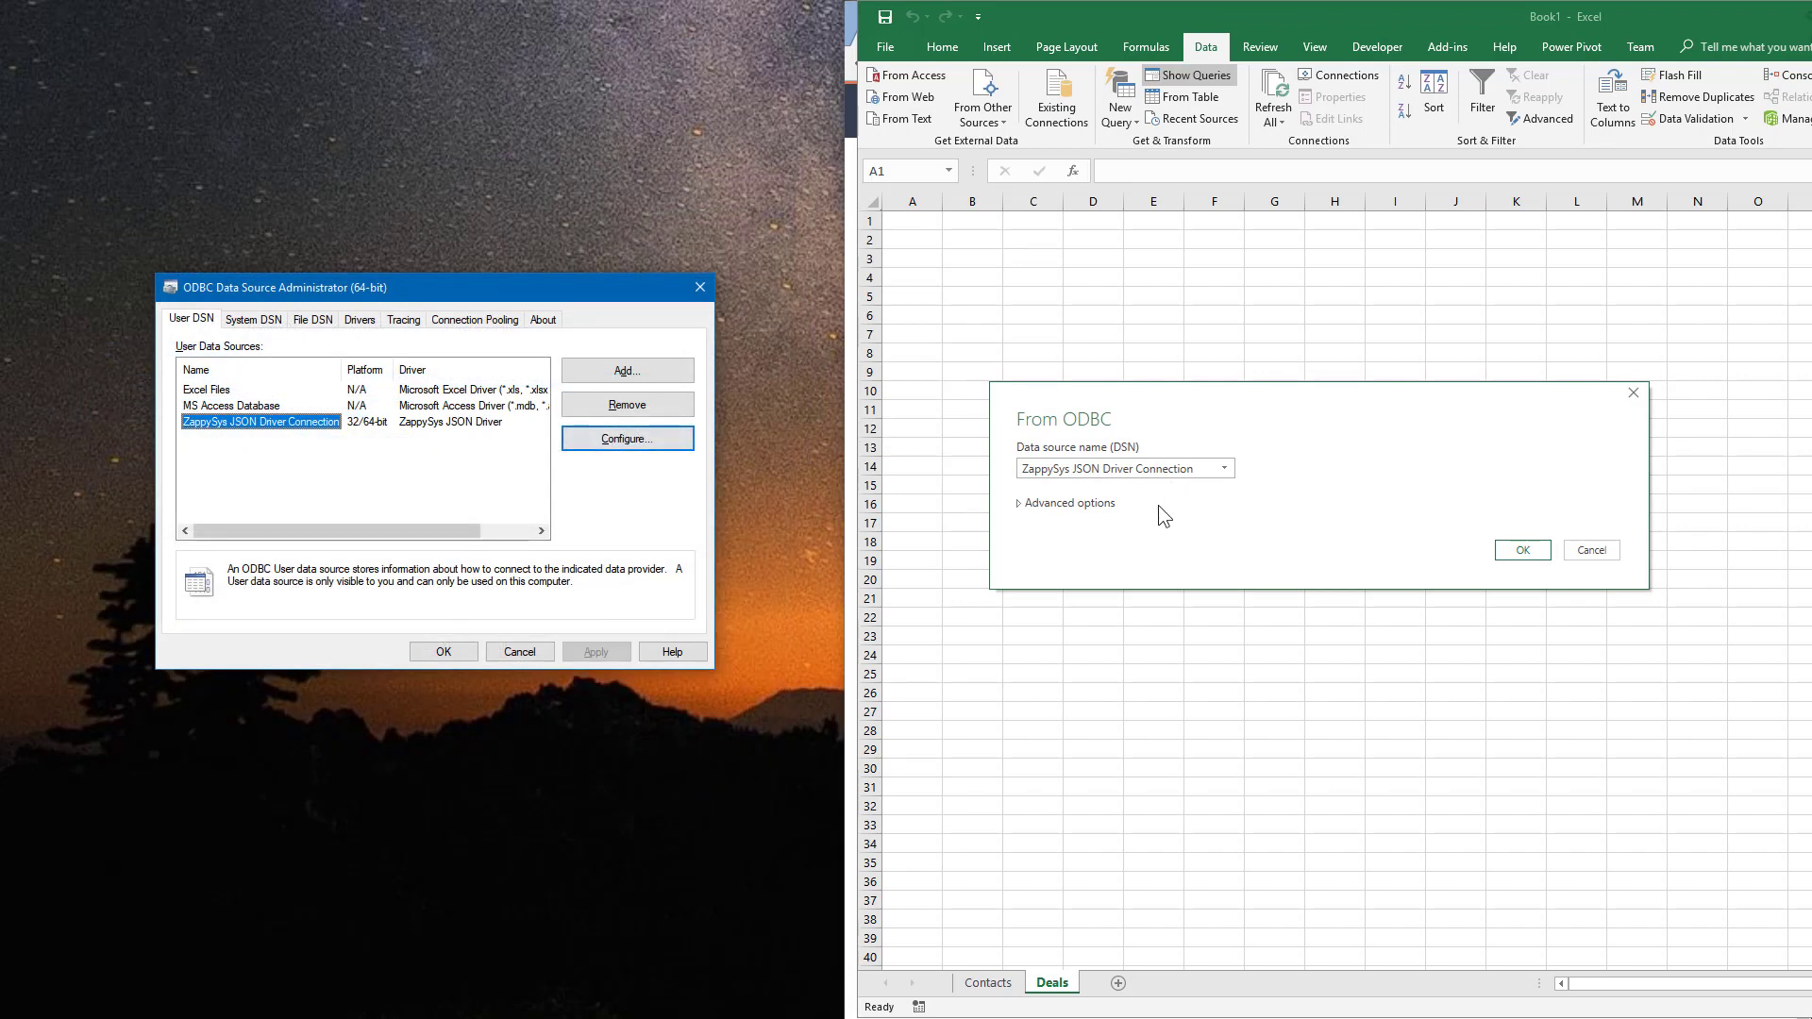
# - Paste the copied deals query as the ODBC import's SQL statement and load its data into the workbook
pyautogui.click(1080, 504)
pyautogui.click(1104, 592)
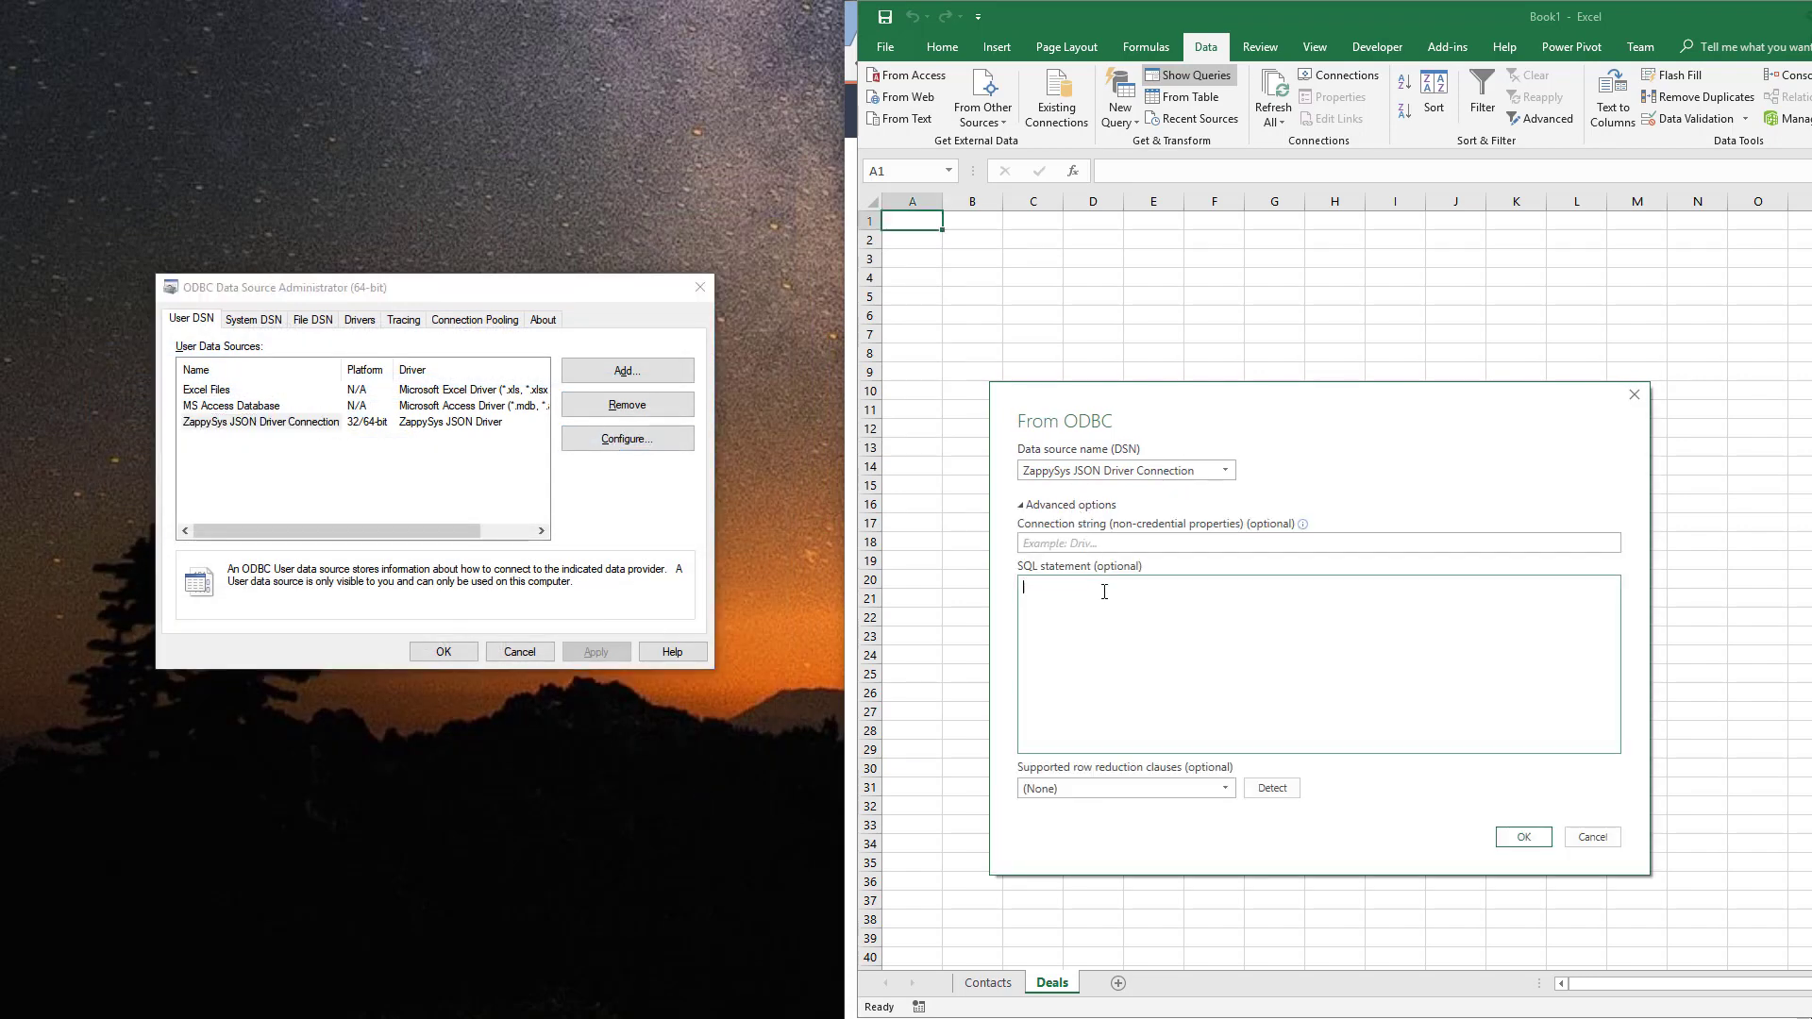
pyautogui.hotkey('ctrl', 'v')
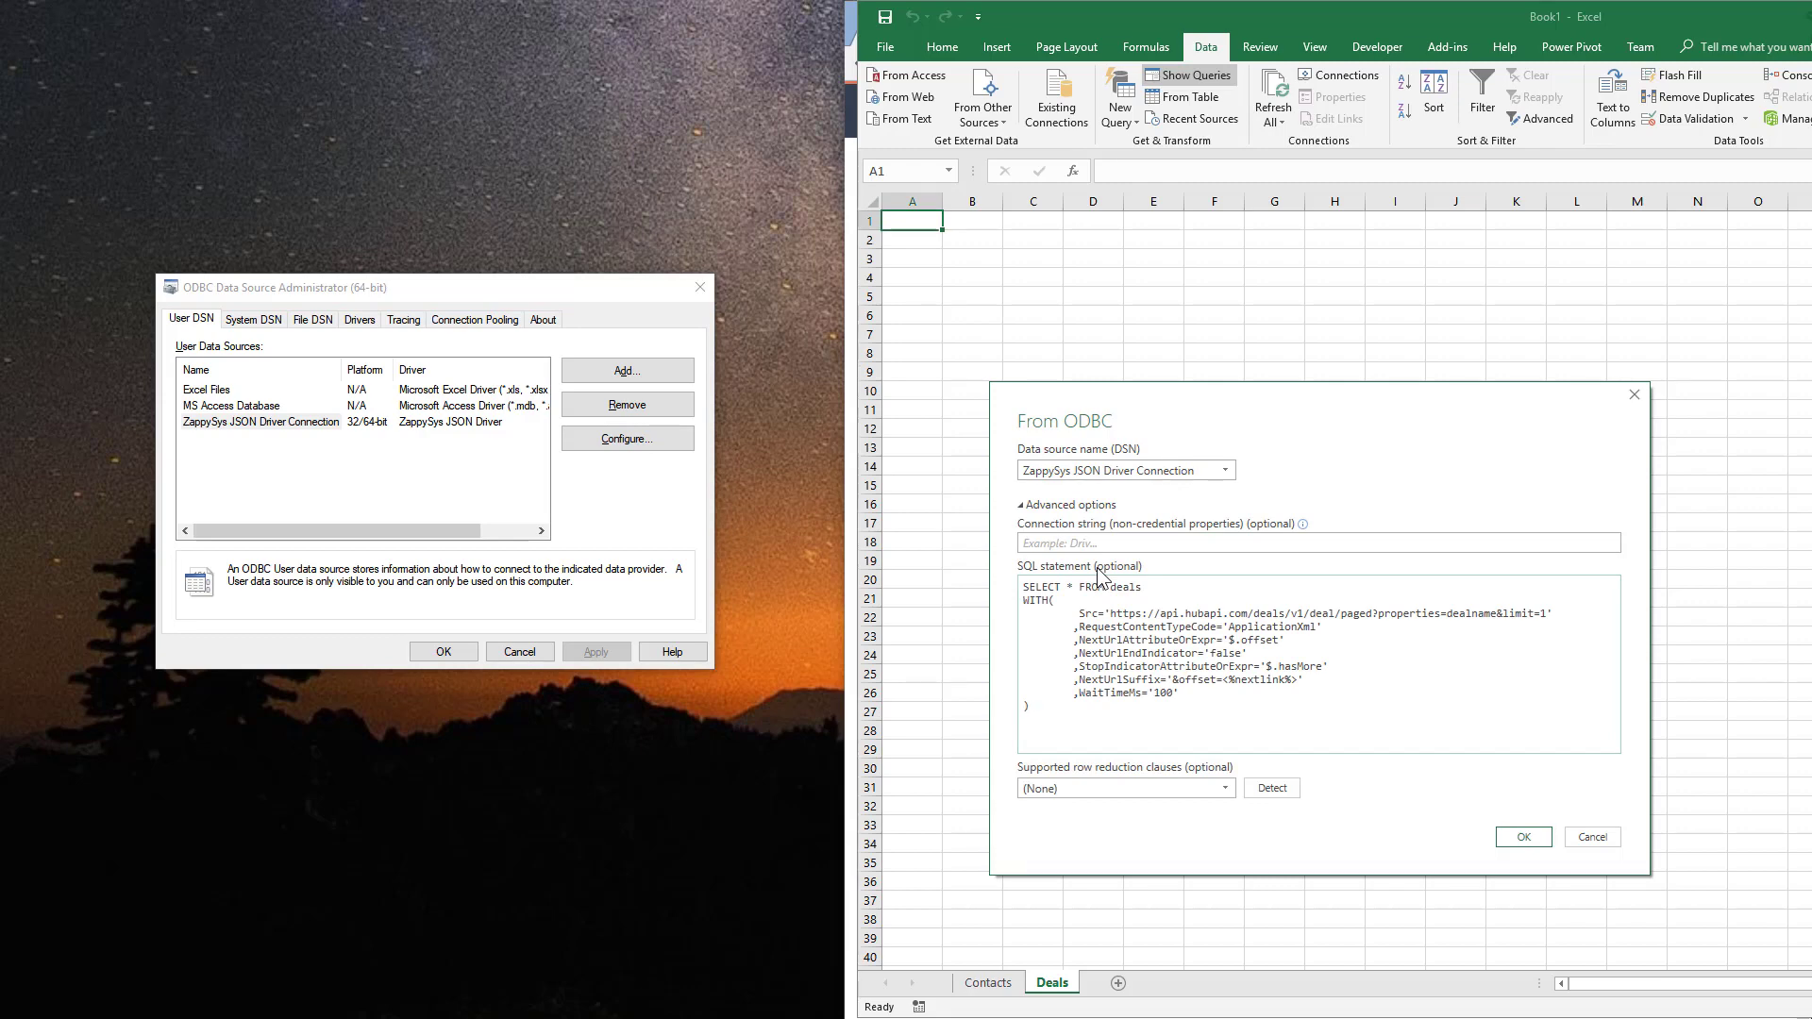
pyautogui.click(1519, 838)
pyautogui.click(766, 619)
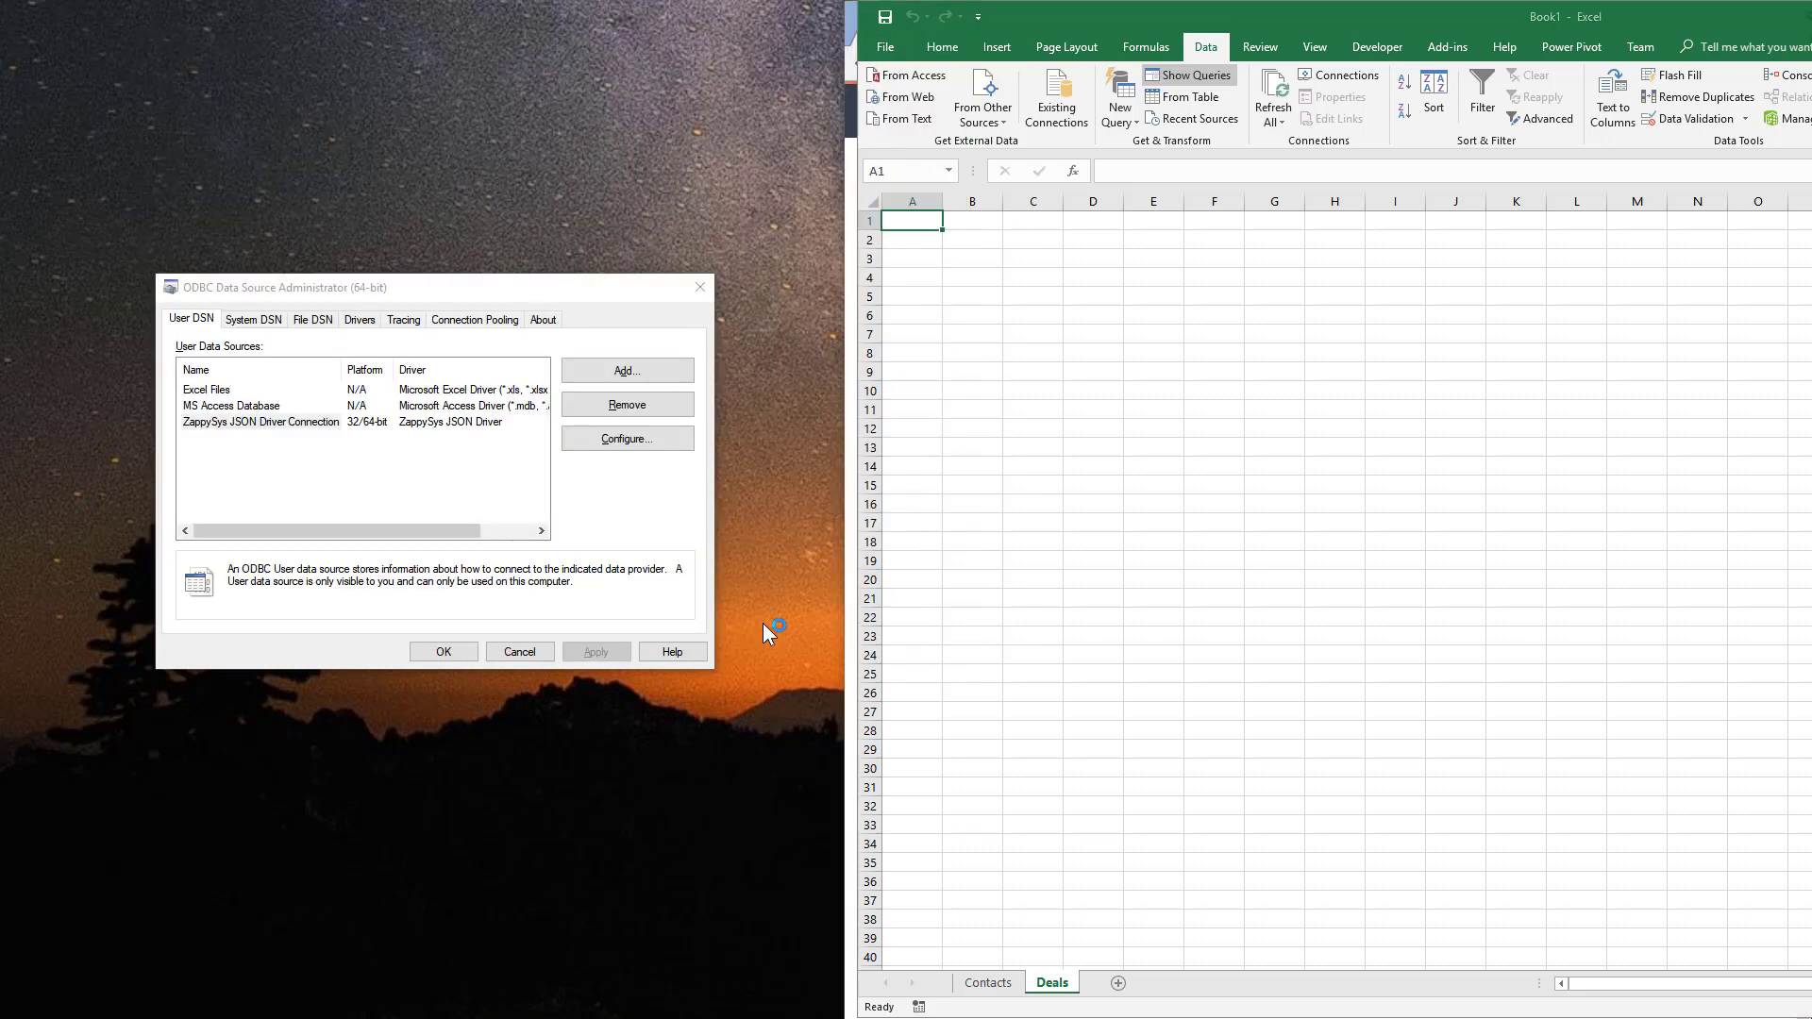
# - Highlight the imported deal names in the properties_dealname_value column and return to HubSpot's deals list to compare them
pyautogui.click(1519, 321)
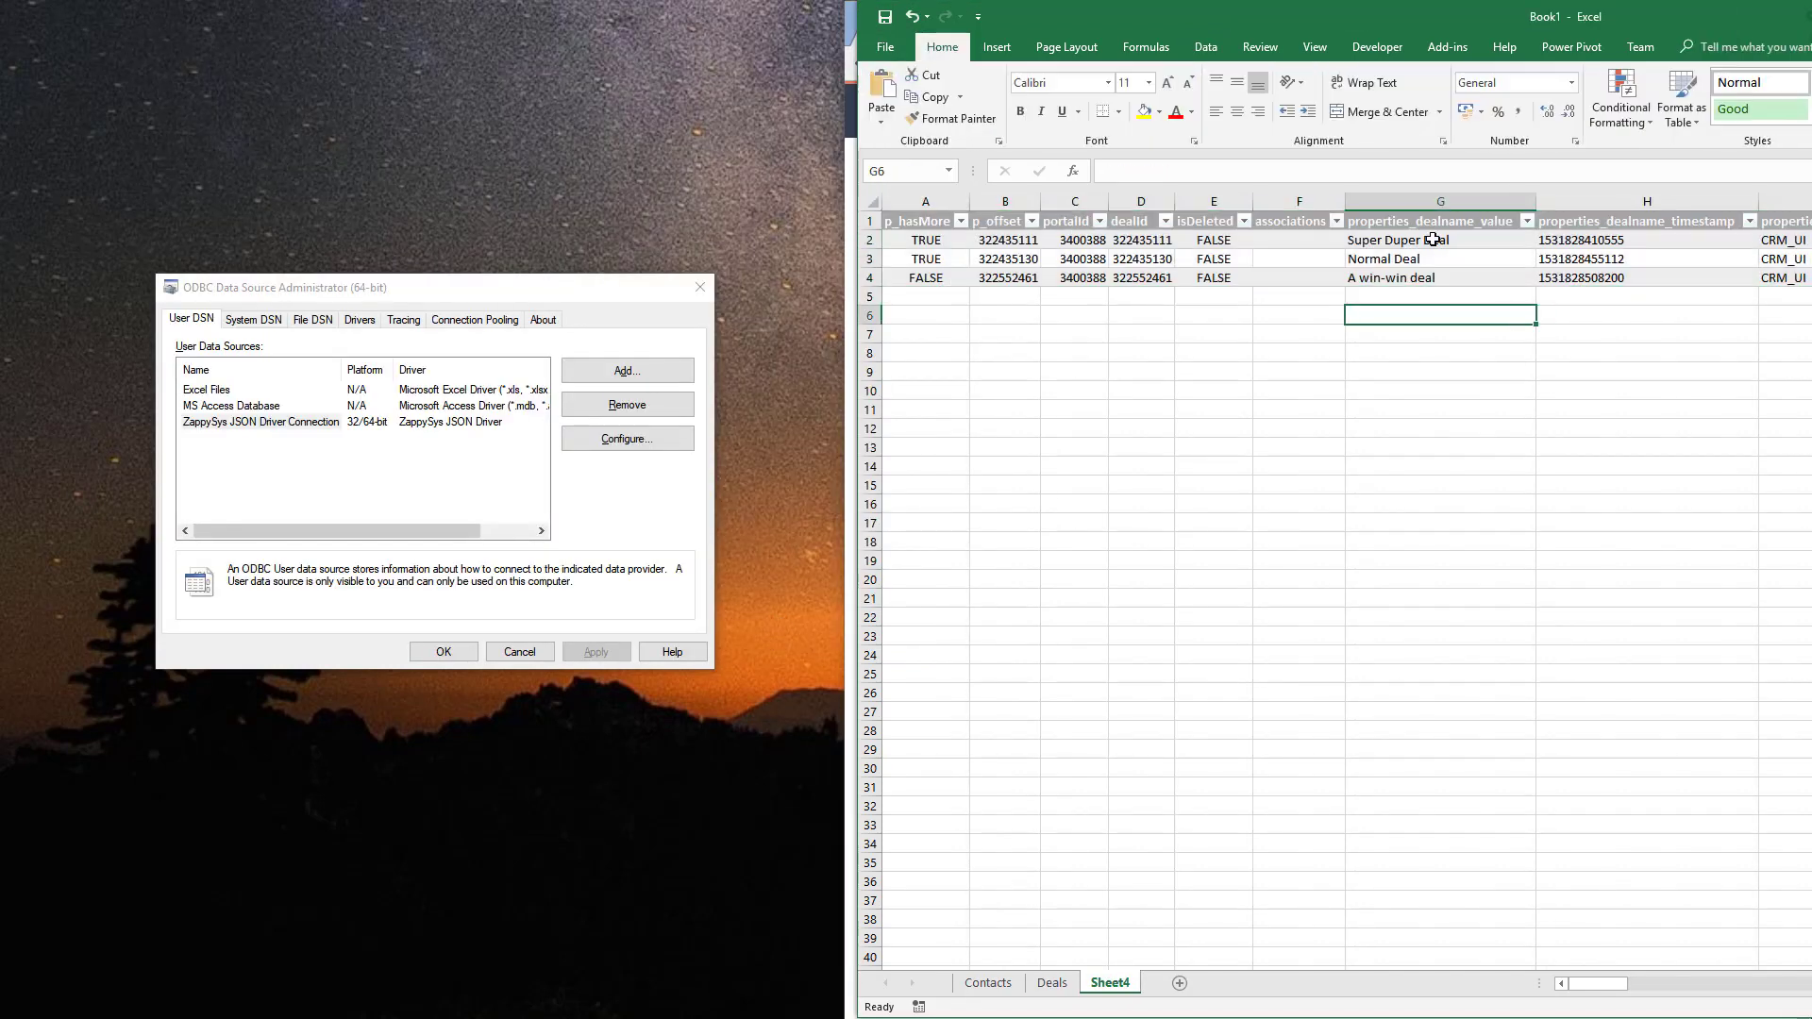
pyautogui.click(1404, 225)
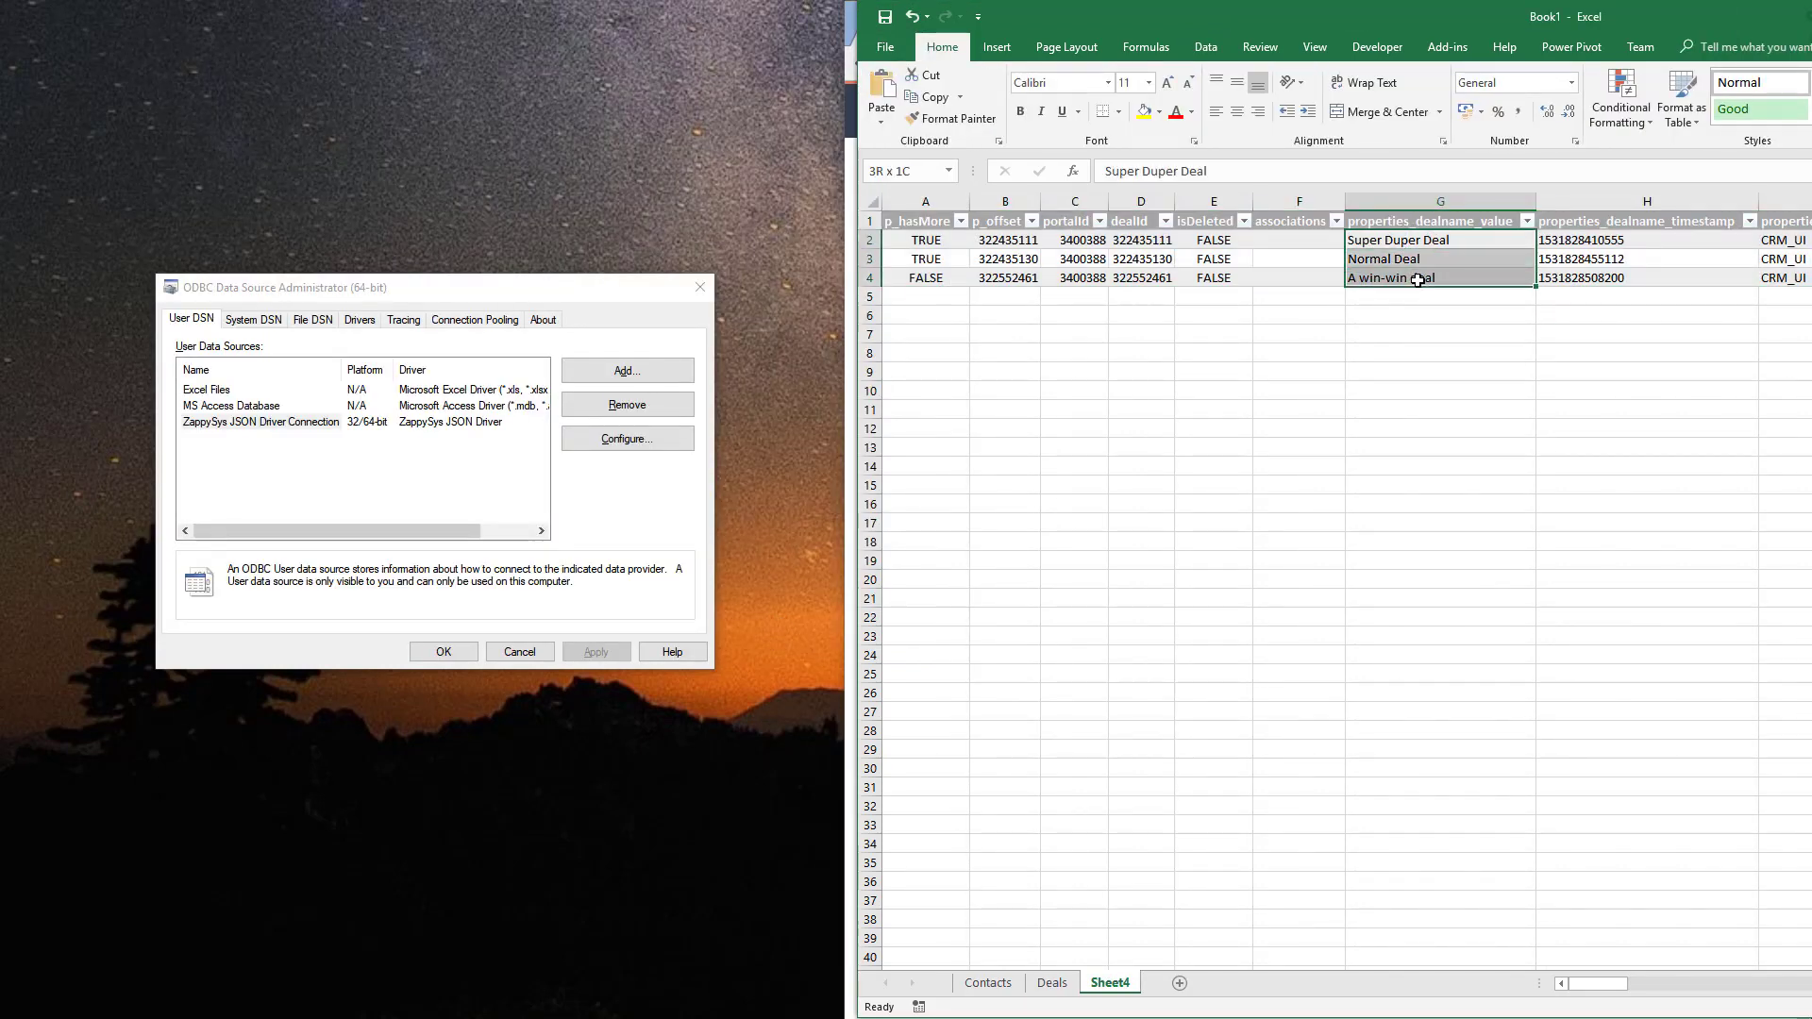
pyautogui.press('super+Down')
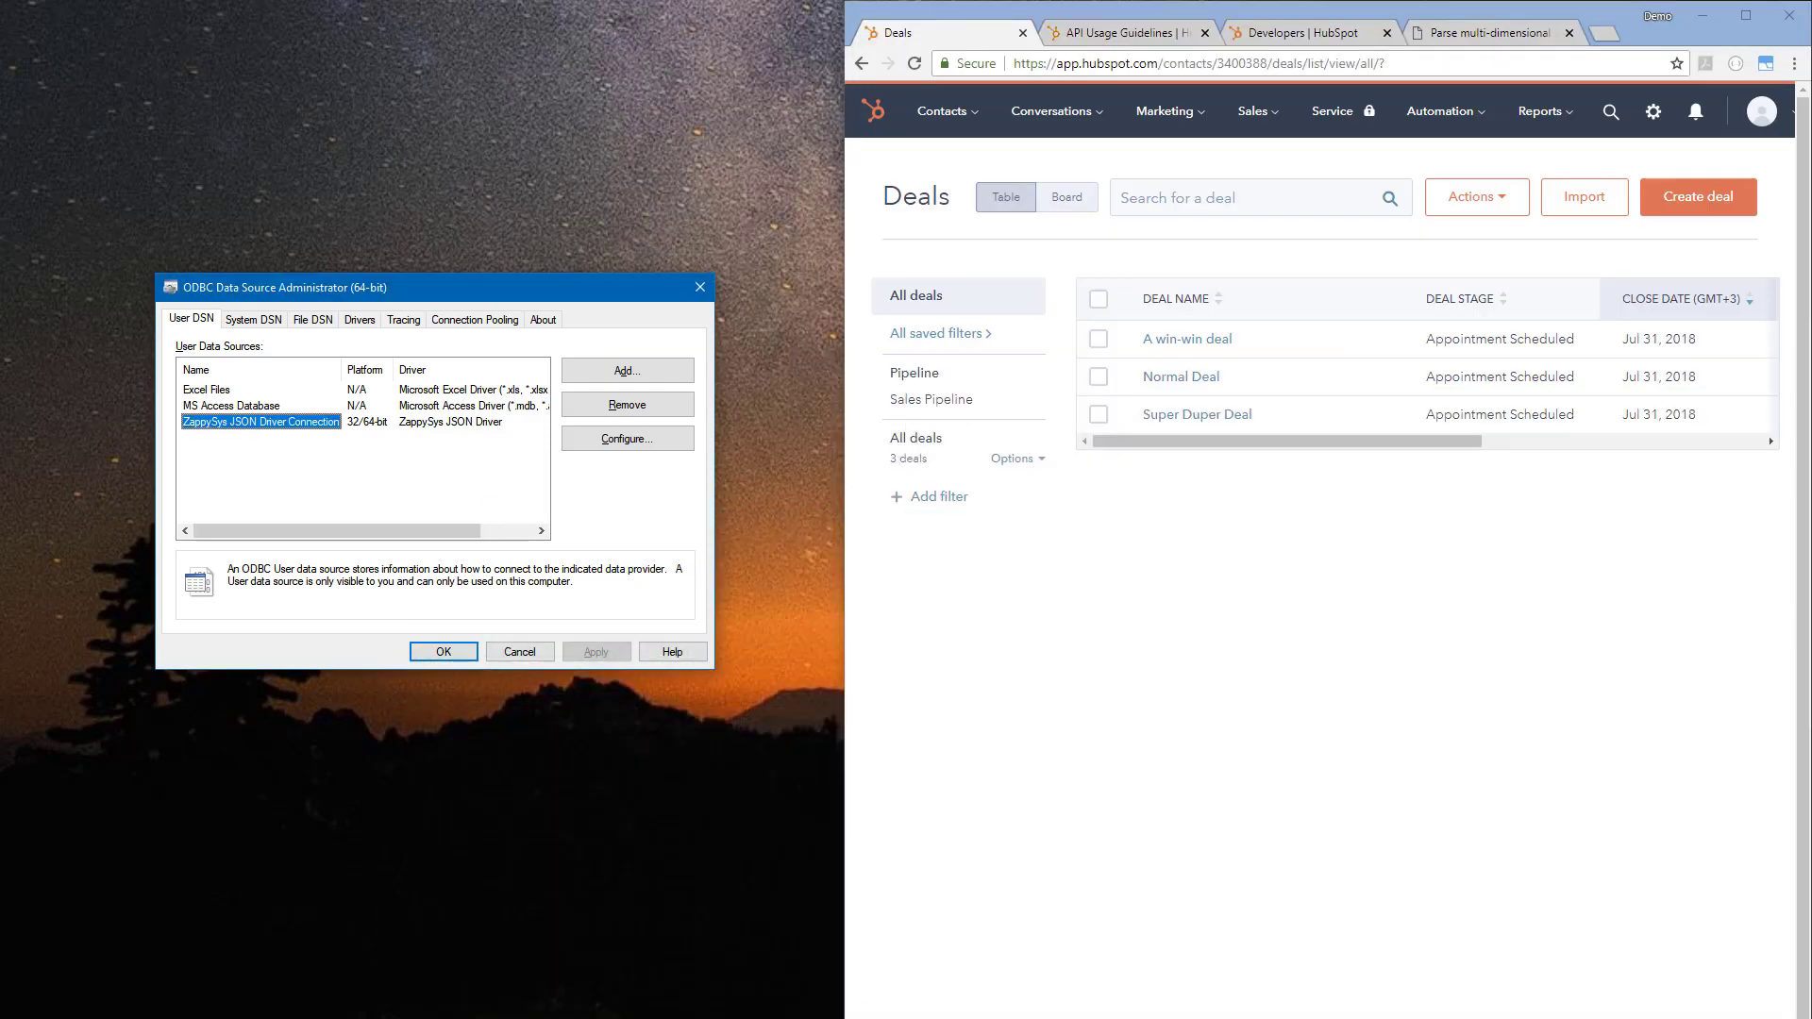